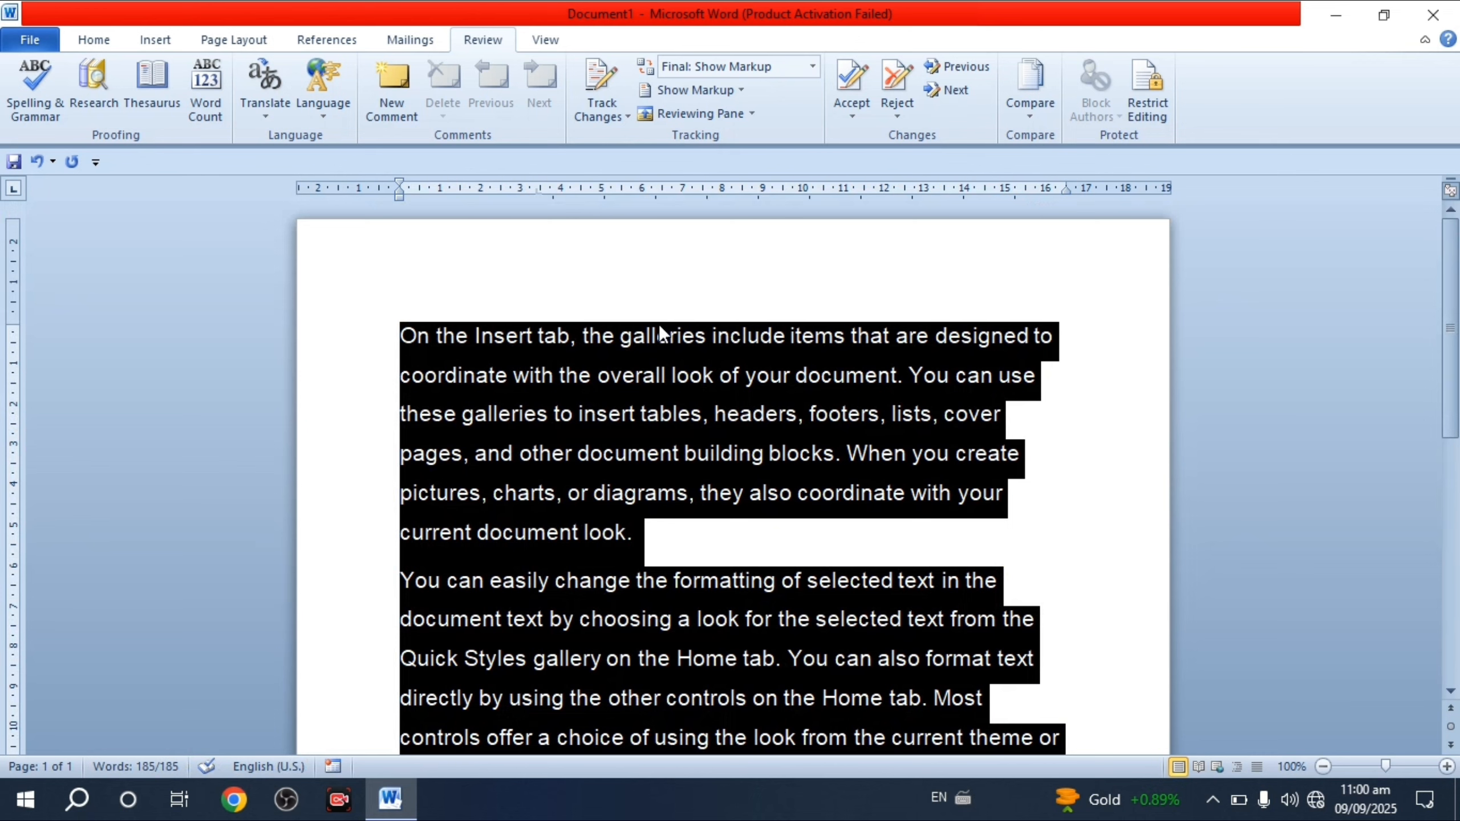
- Reduce the font size of the selected sample paragraphs with Ctrl+Shift+<
key(ctrl+shift+comma)
key(ctrl+shift+comma)
key(ctrl+shift+comma)
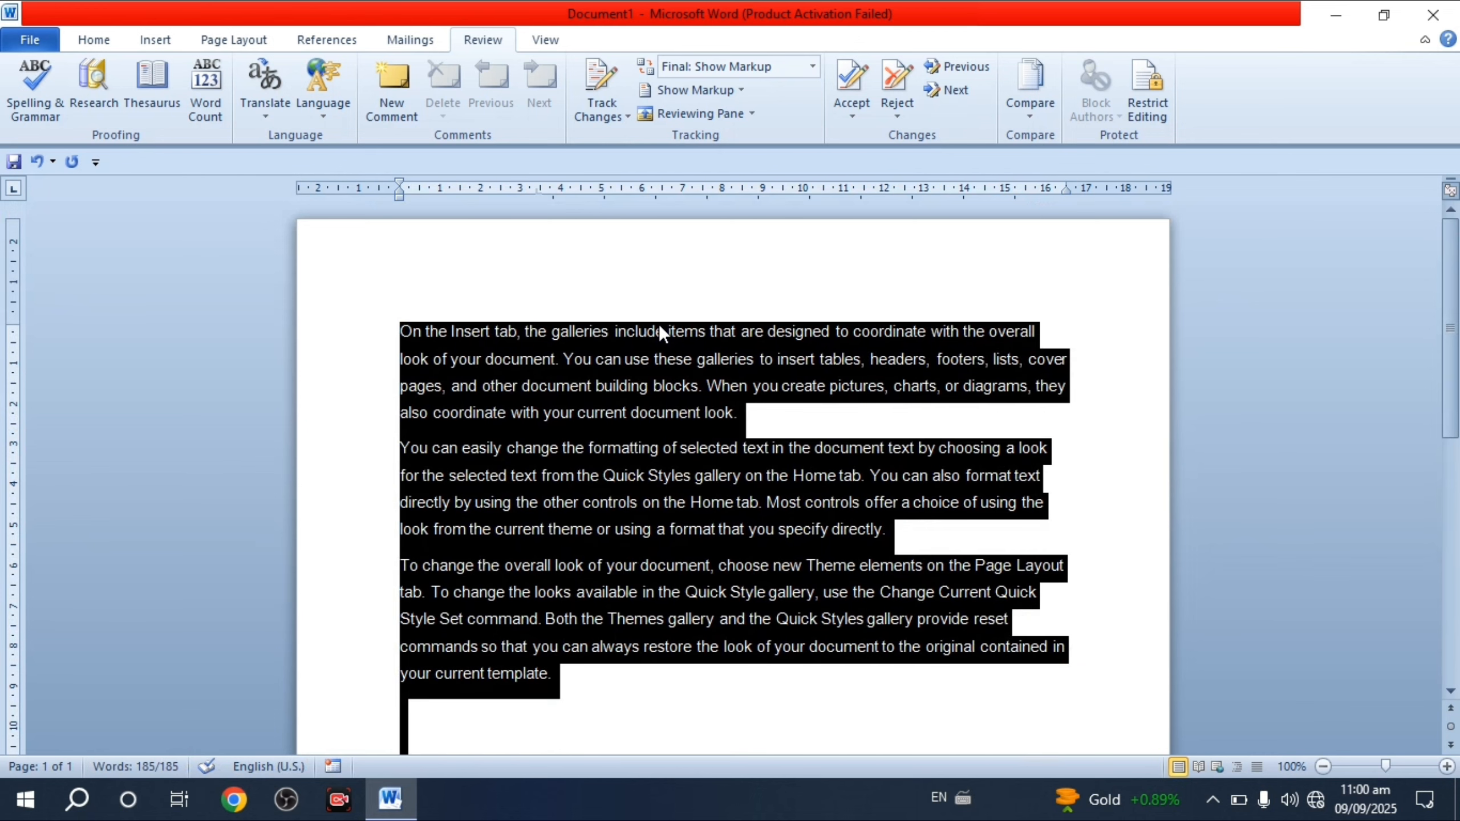
- Shrink the font one more step and place the cursor in the text
key(ctrl+shift+comma)
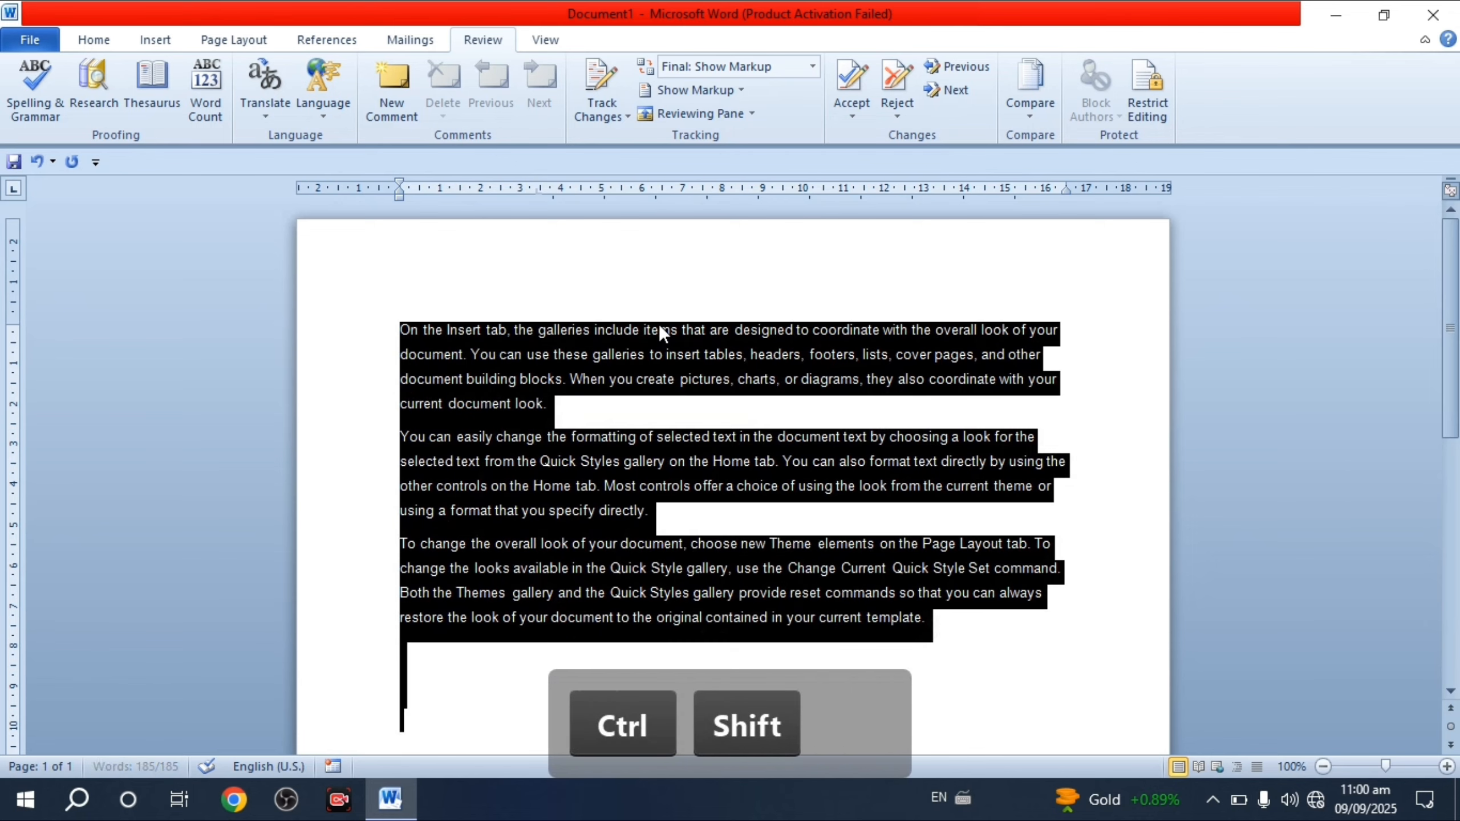
click(696, 382)
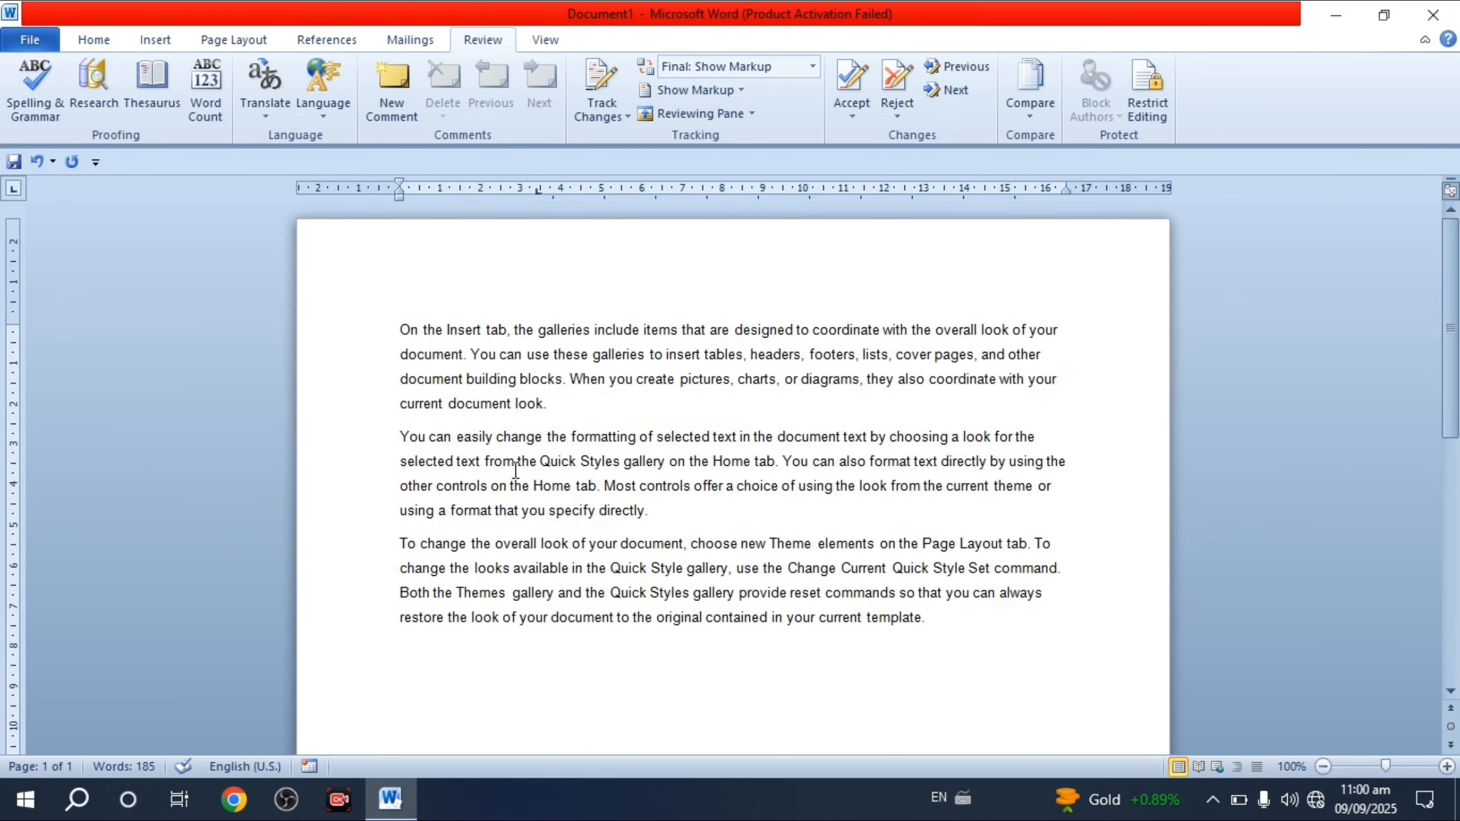
click(468, 359)
- Misspell 'galleries' as 'galleris' and 'create' as 'crate'
click(583, 332)
key(BackSpace)
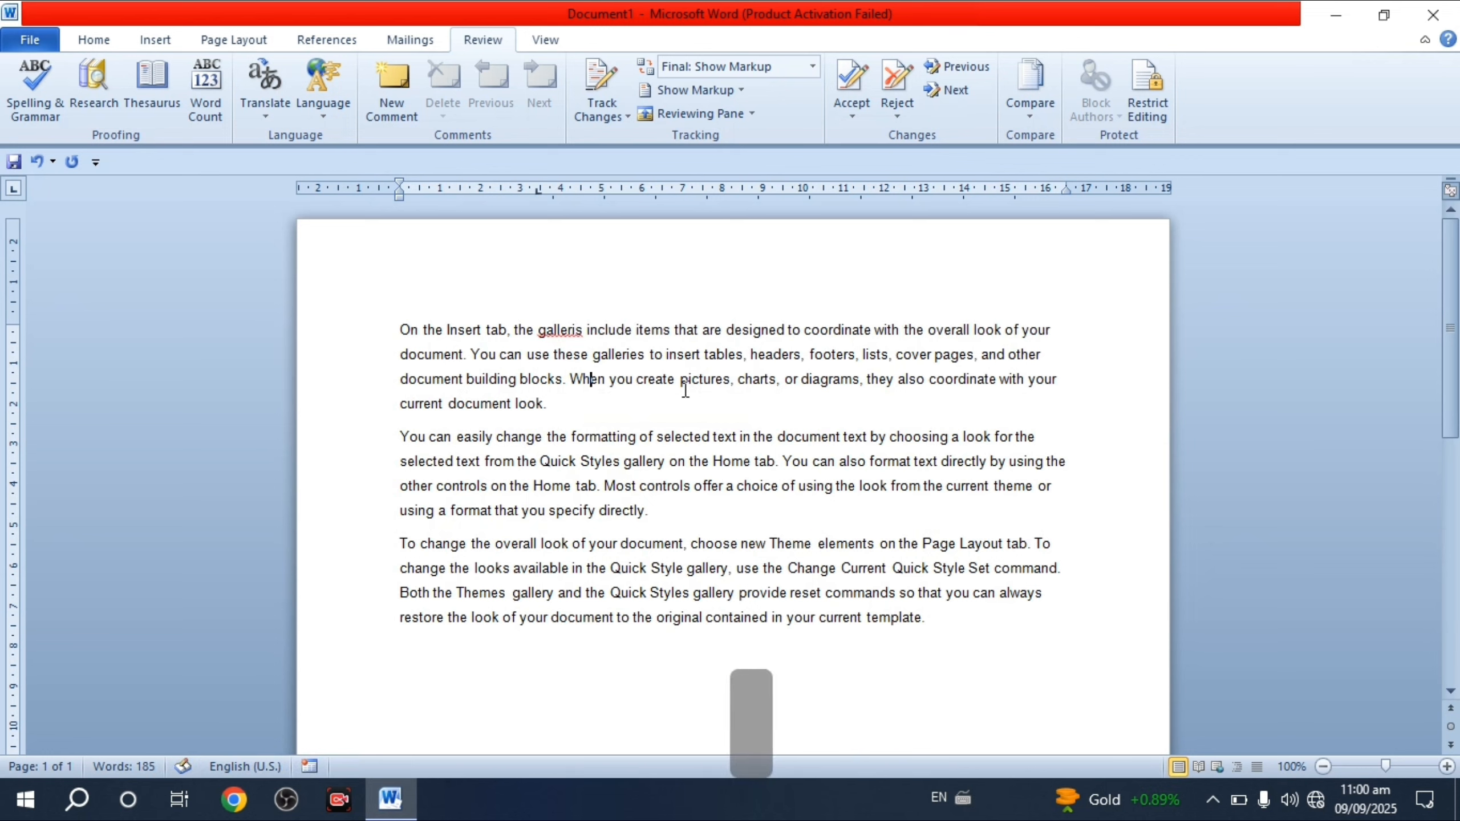
click(655, 382)
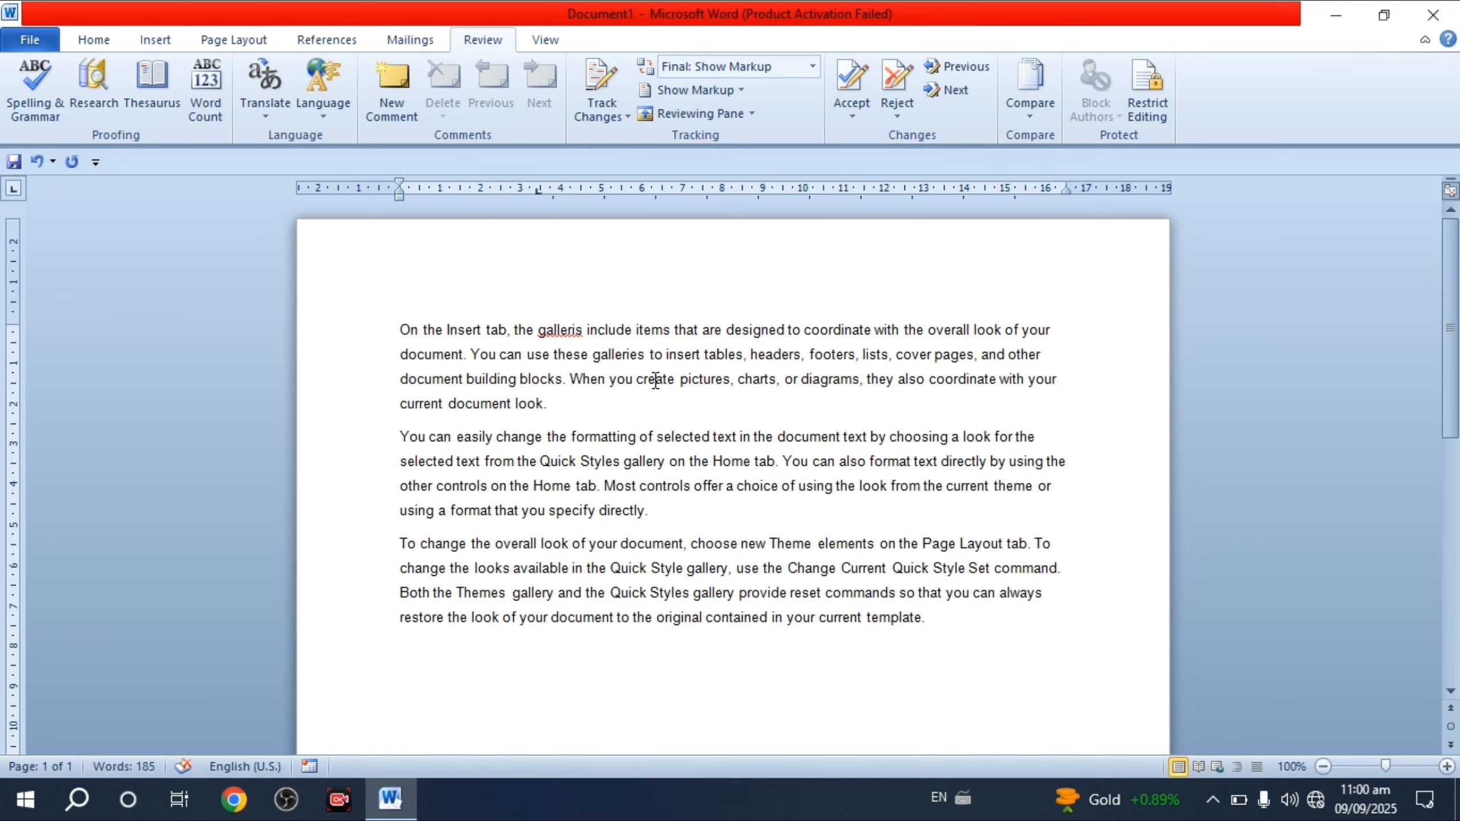
key(BackSpace)
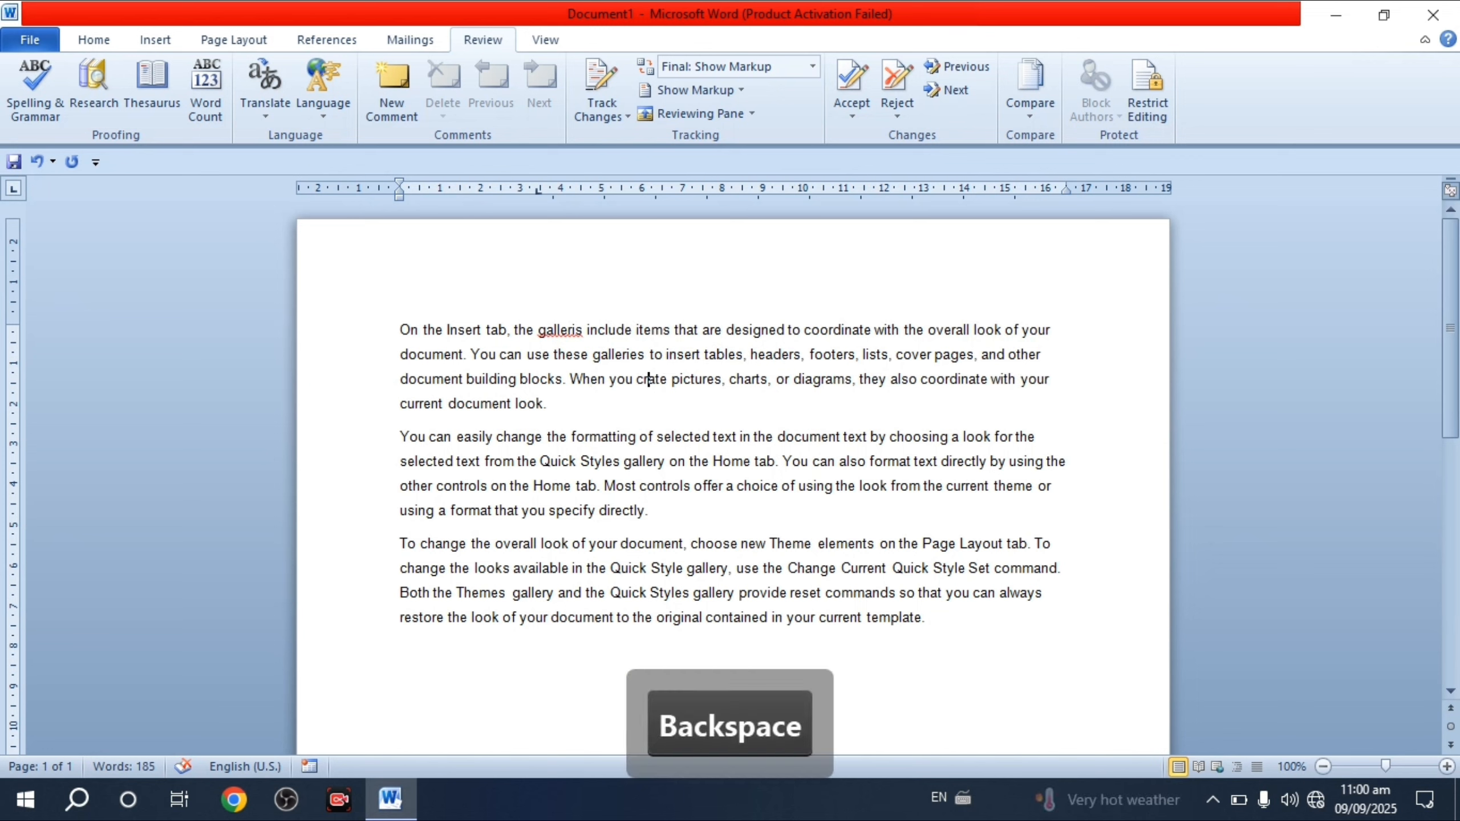
key(Down)
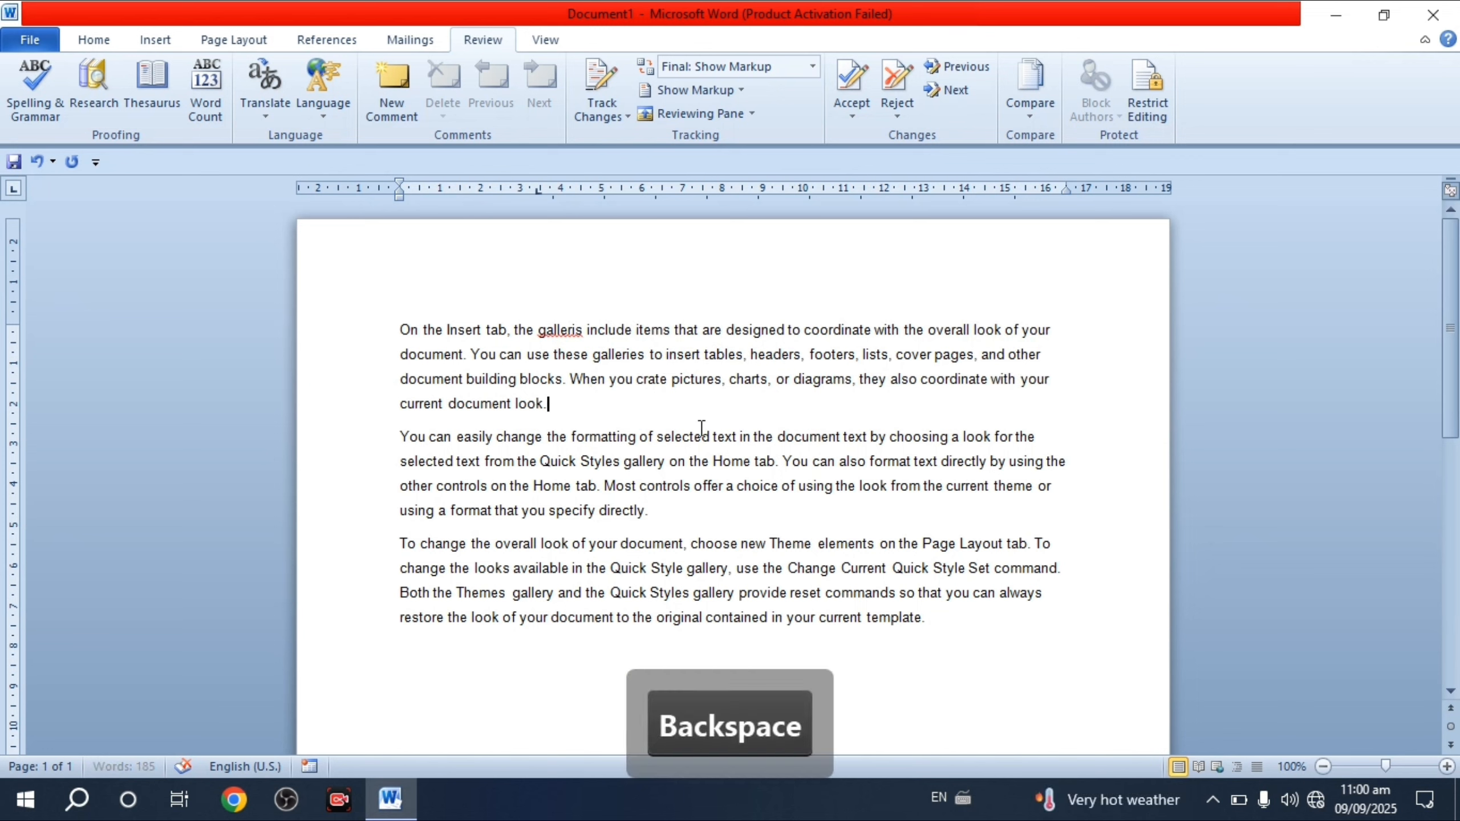
- Merge 'charts, or' into 'chartsor' and remove the comma after 'document'
click(778, 380)
key(BackSpace)
key(BackSpace)
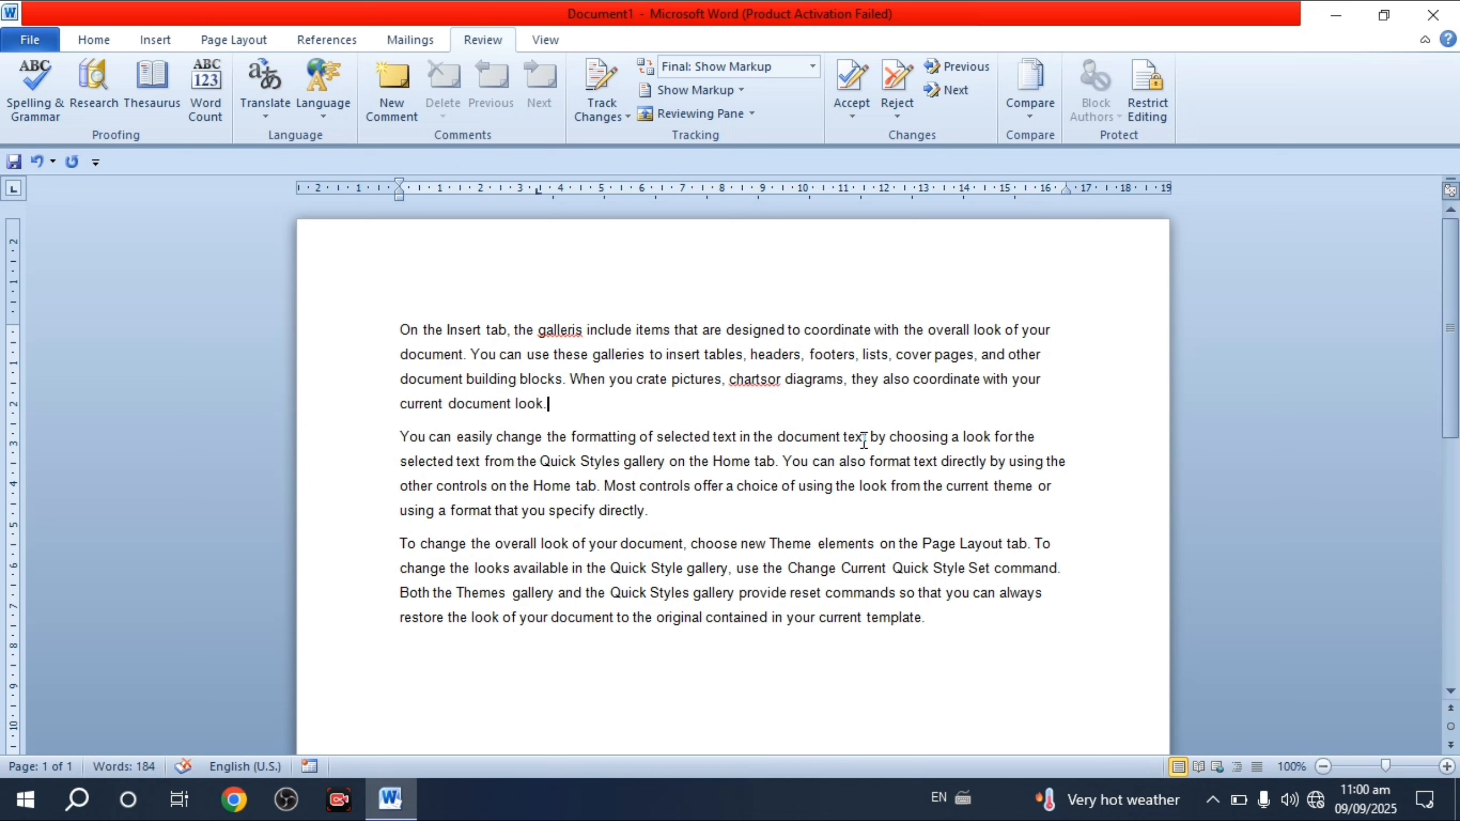
click(689, 543)
key(BackSpace)
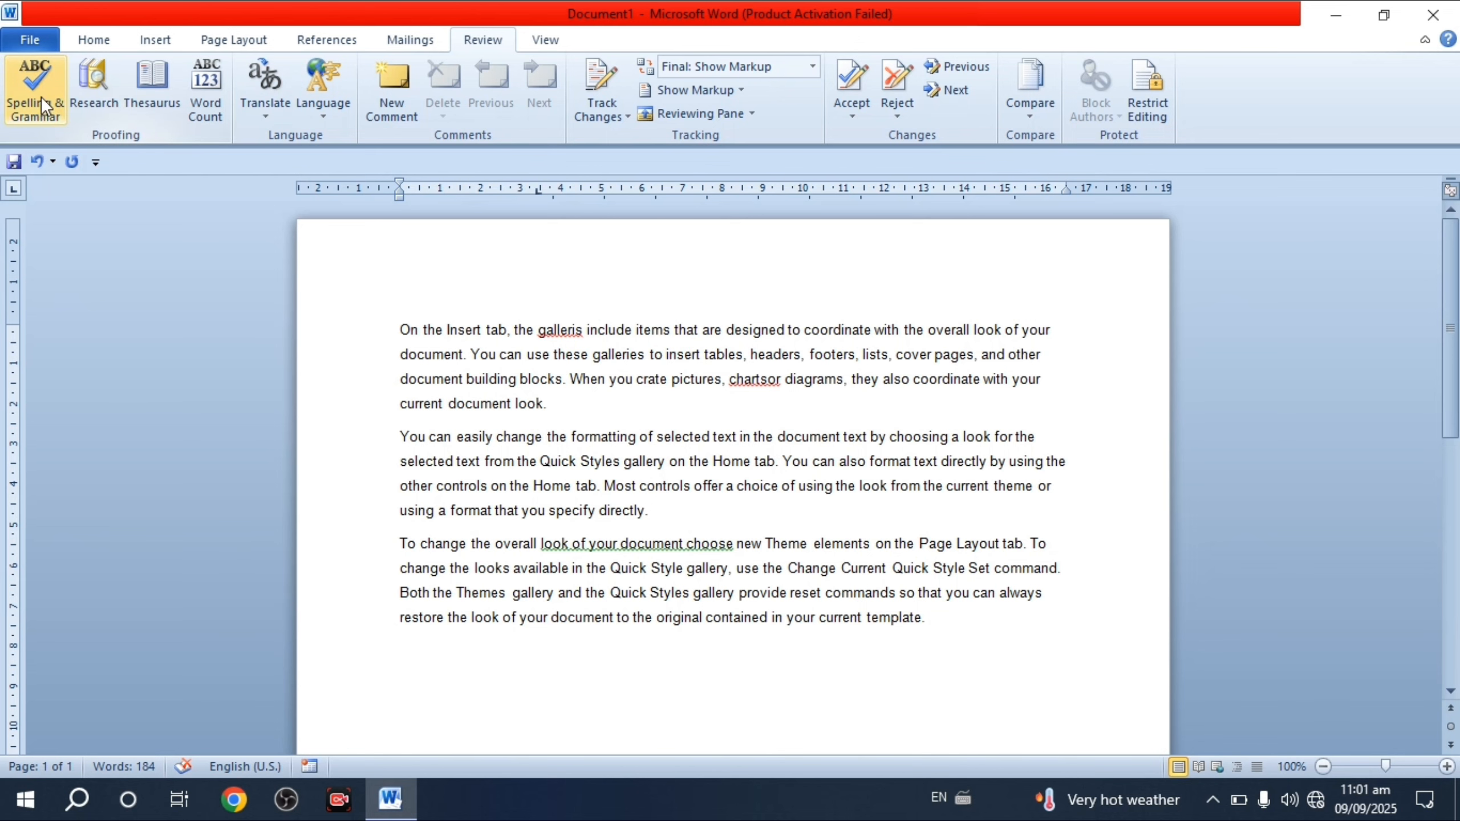
- Run Spelling & Grammar and add 'galleris' to the dictionary
click(38, 112)
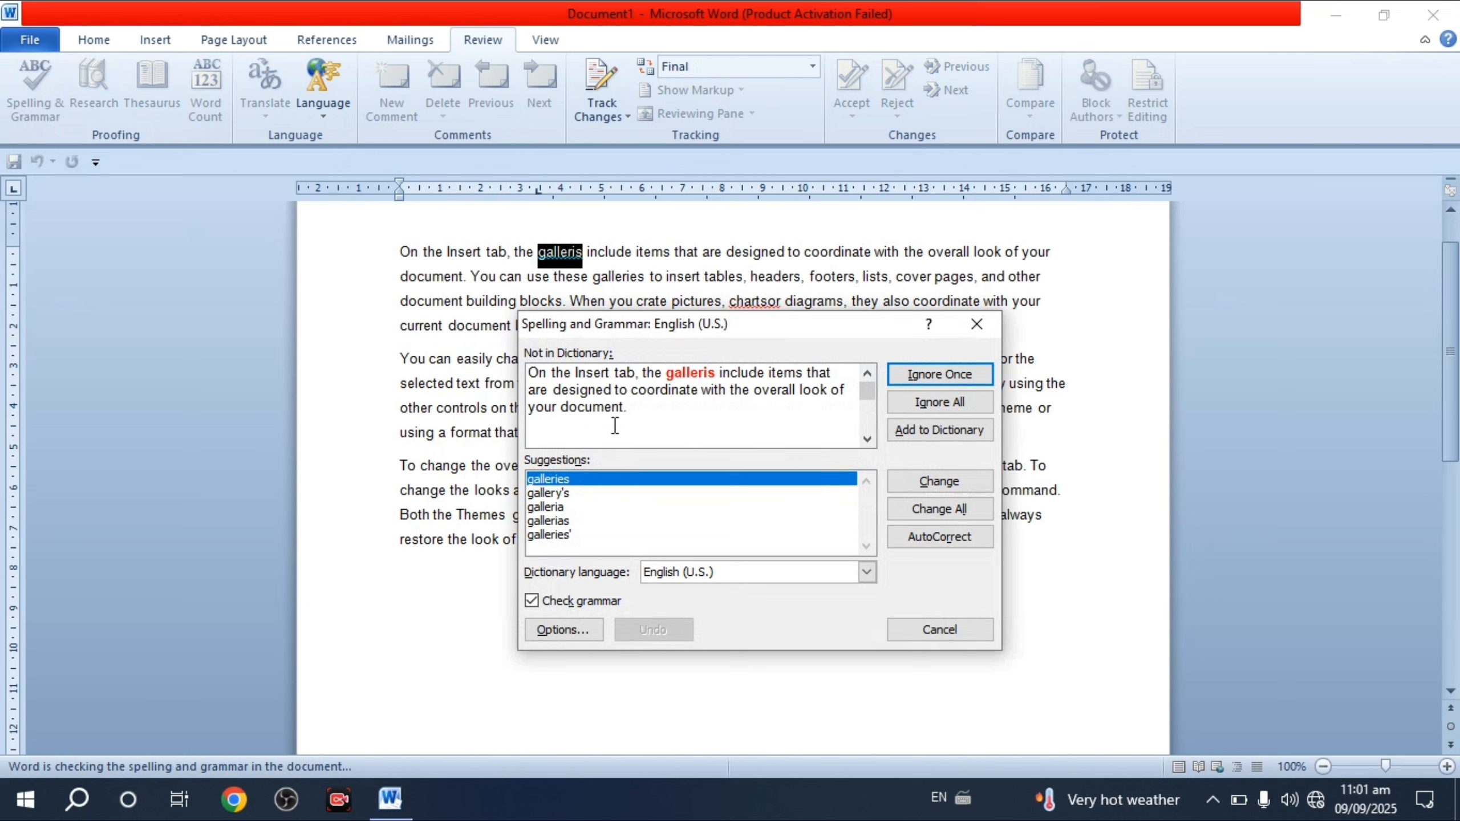
drag(693, 333, 738, 356)
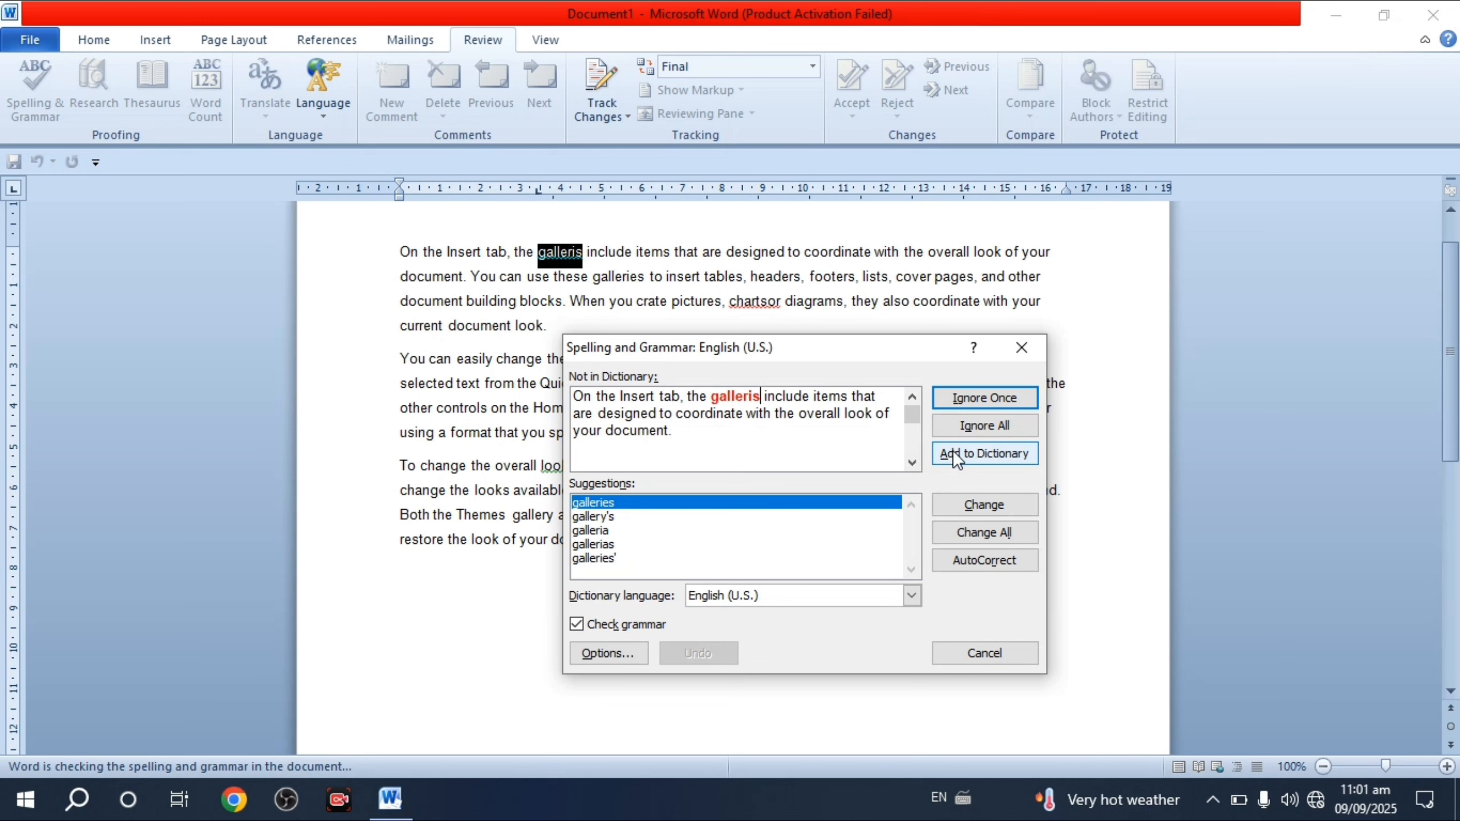
click(974, 455)
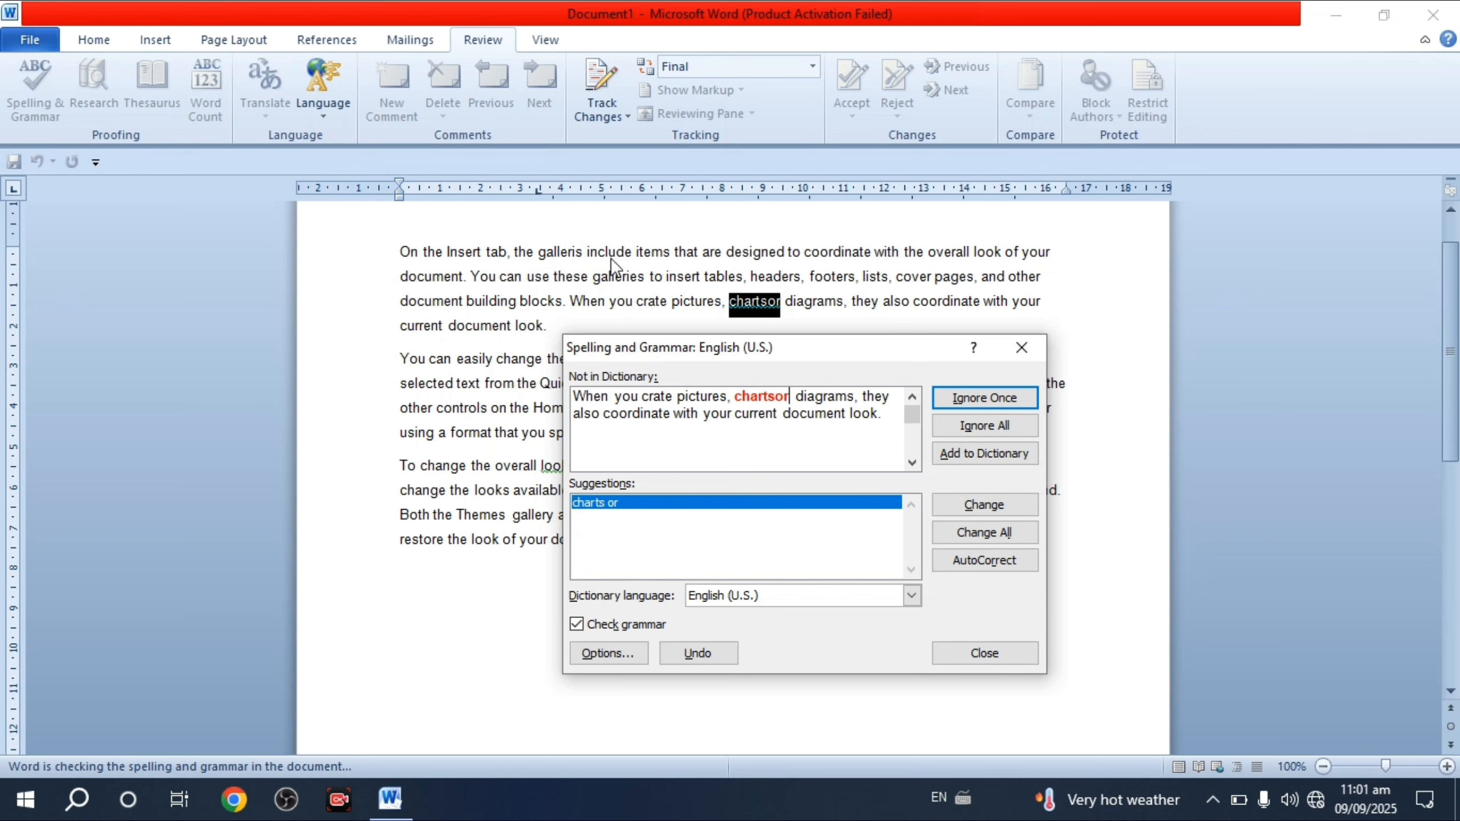
- Close the spelling check and type a name on a new line below the last paragraph
click(1021, 348)
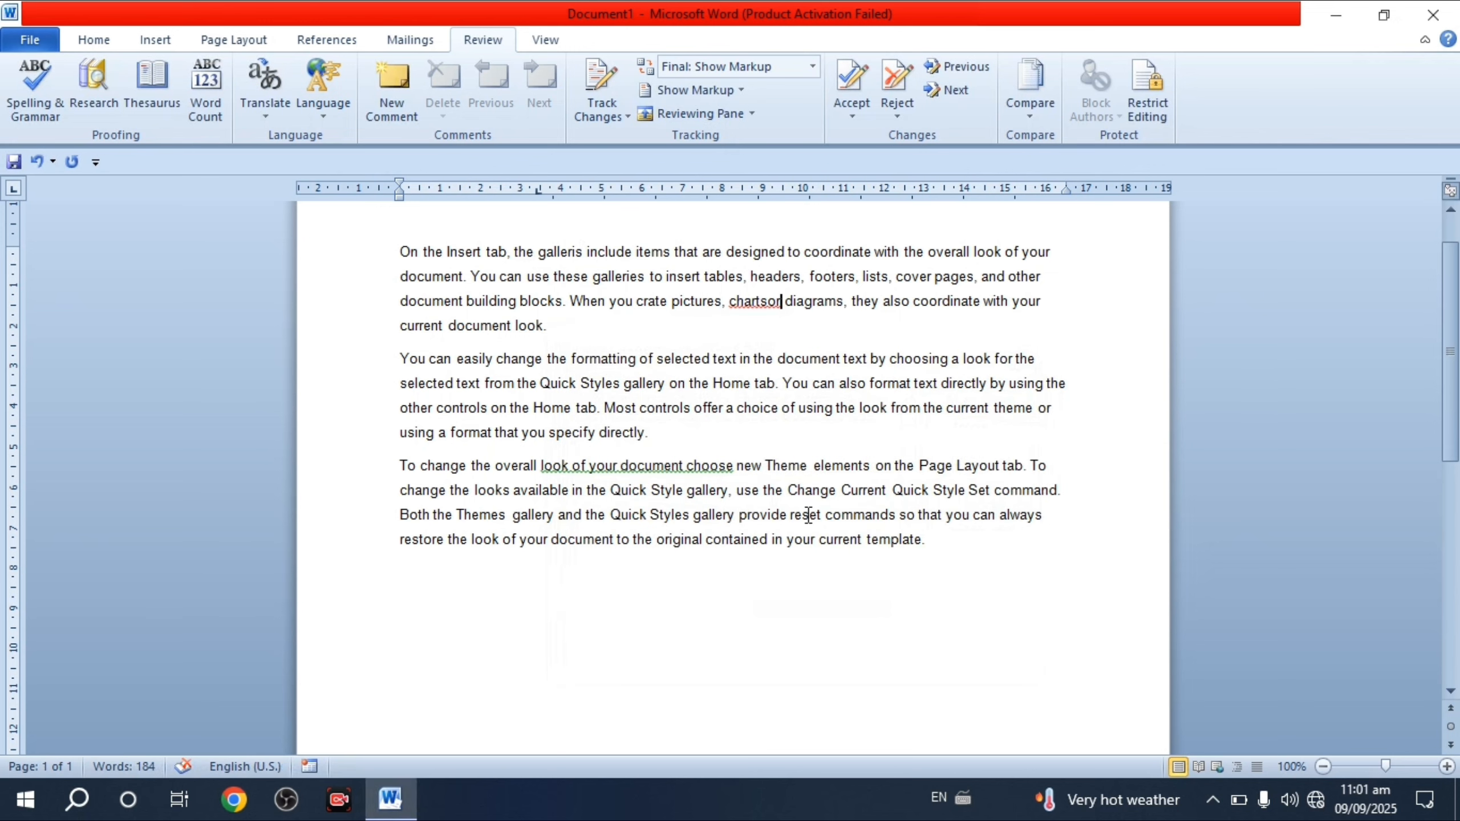
key(Return)
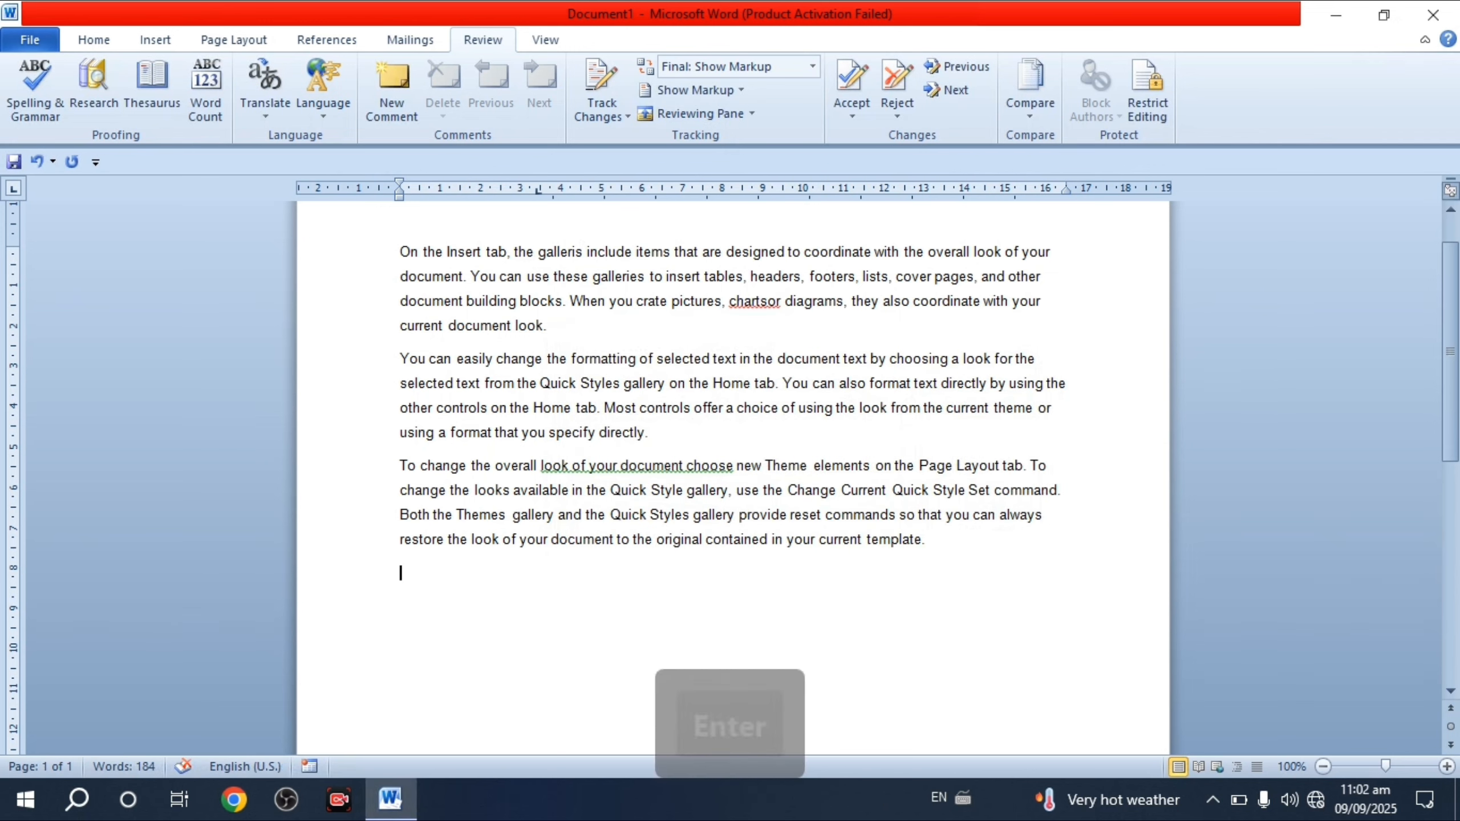
text(A)
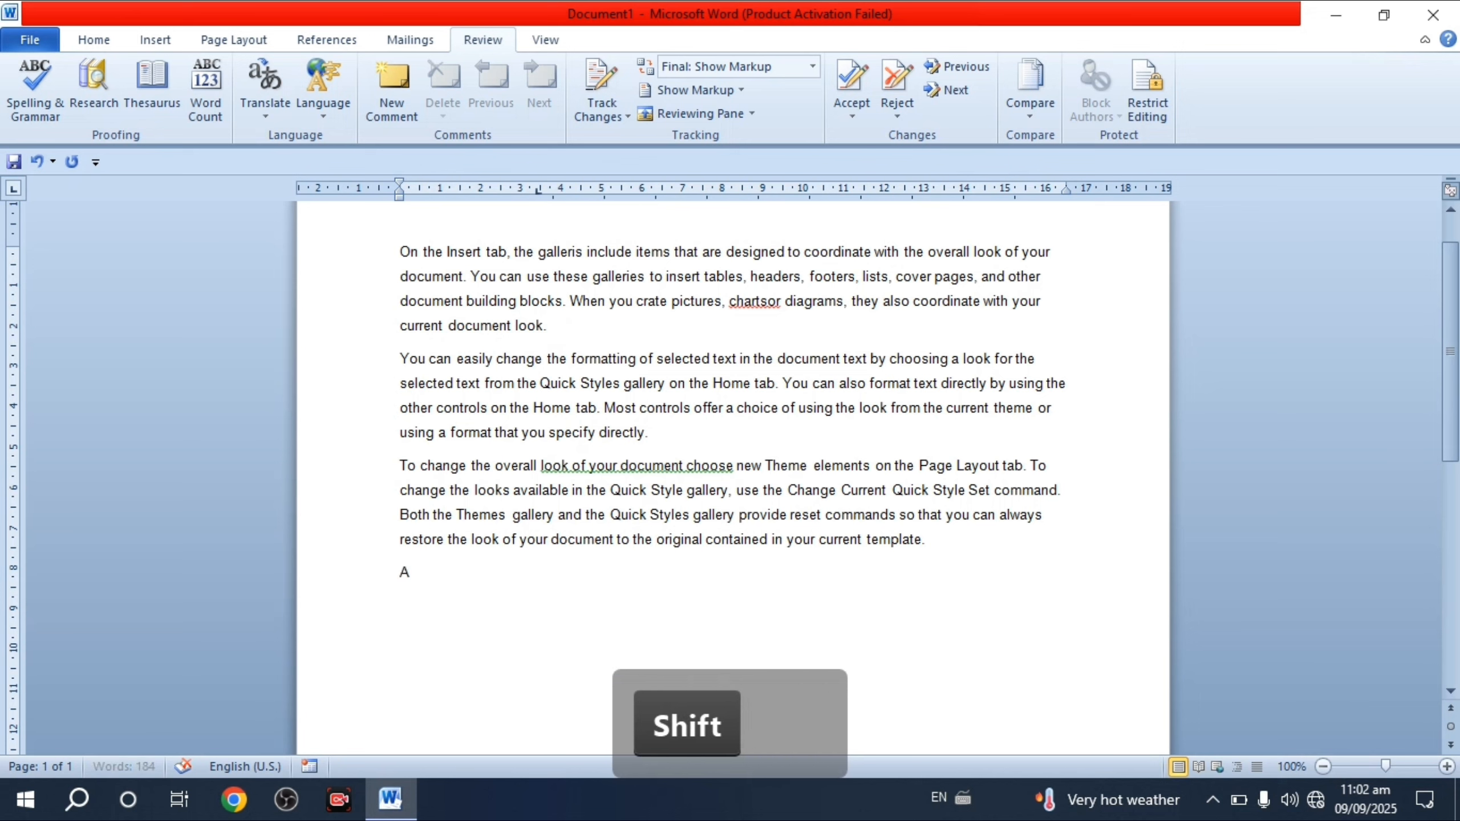
text(kash)
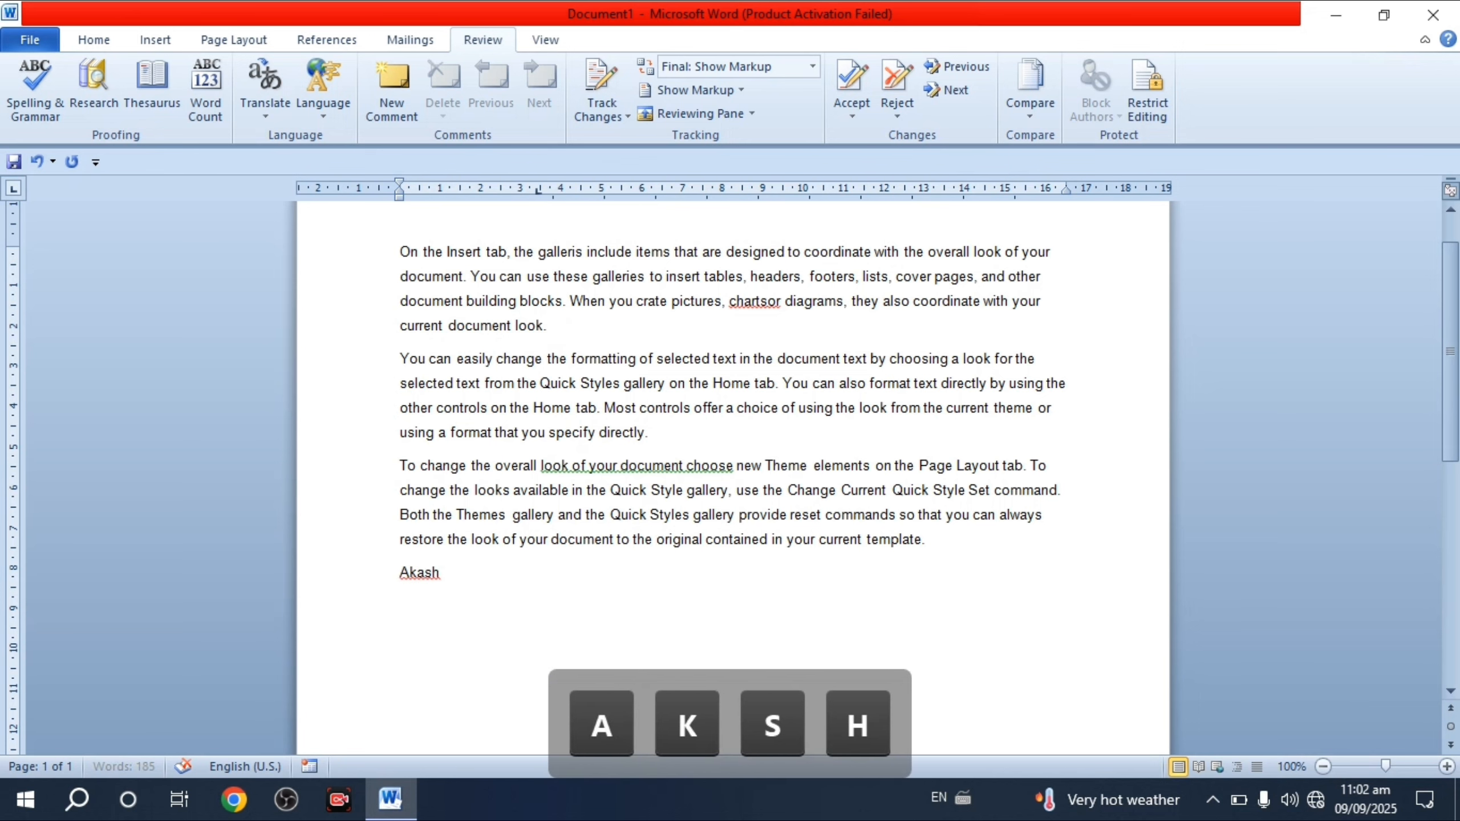
key(Return)
- Spell-check the selected name and add it to the dictionary
click(449, 572)
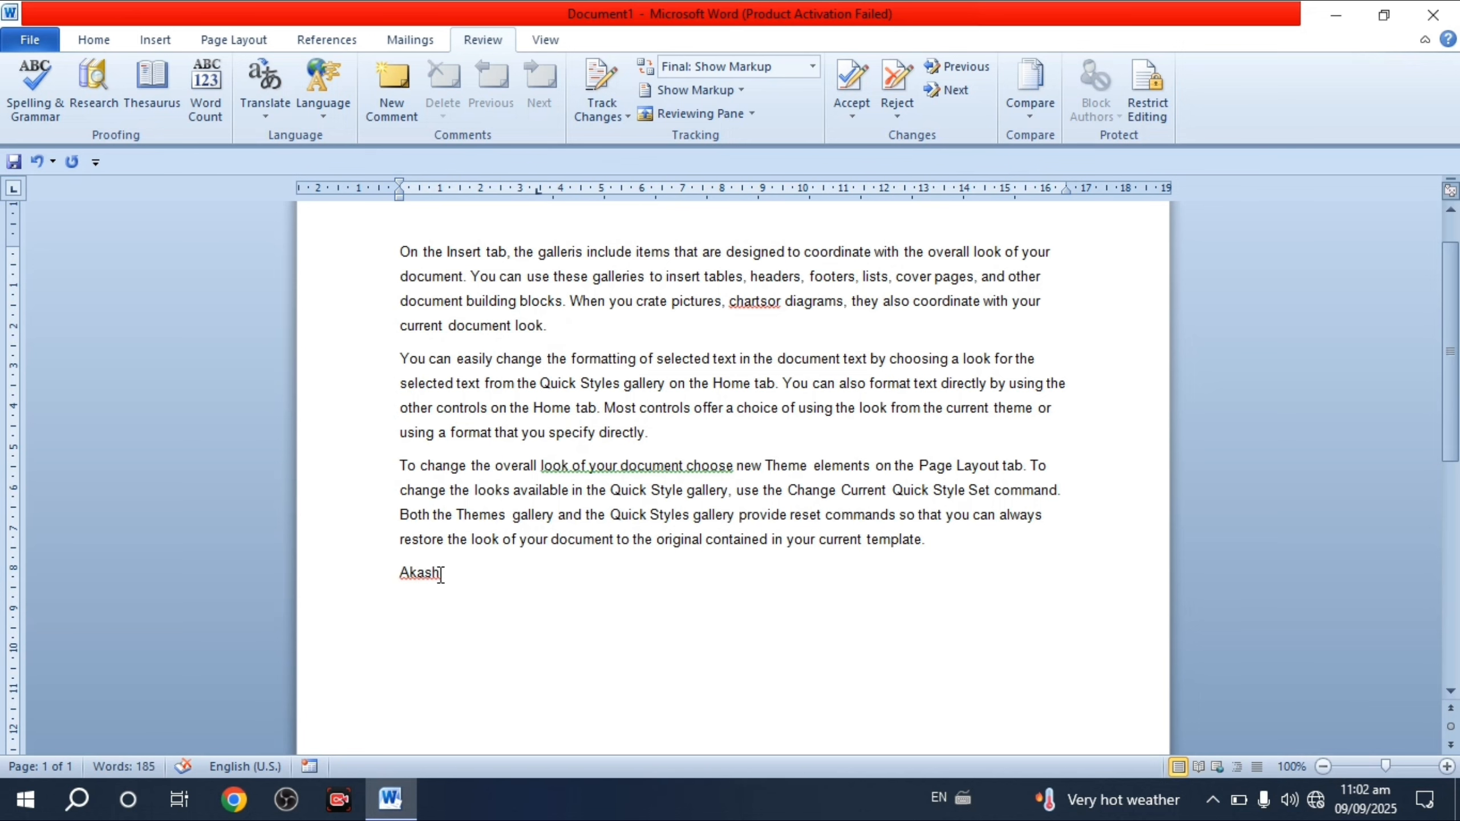
drag(449, 573, 391, 575)
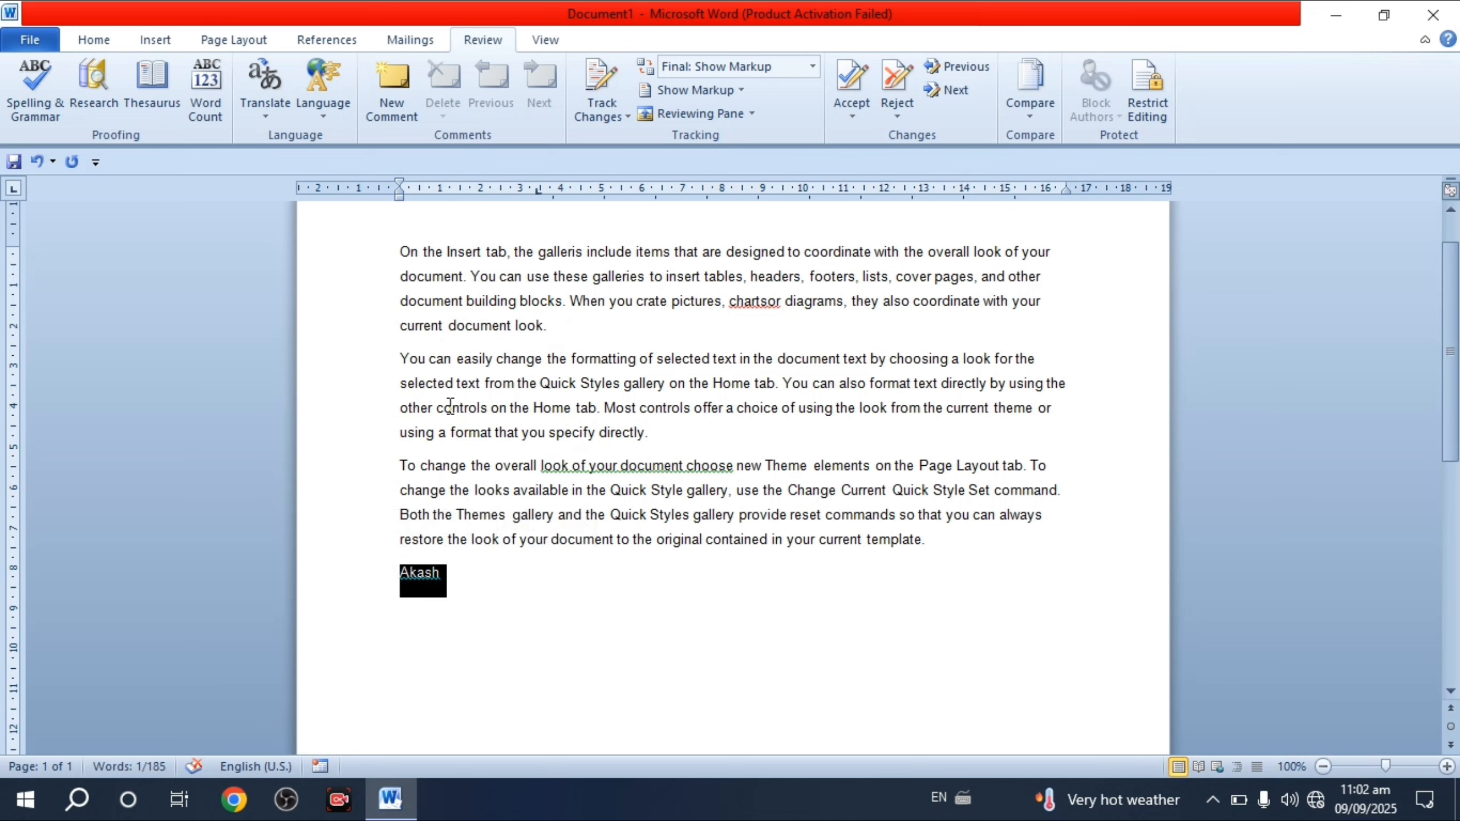
click(34, 92)
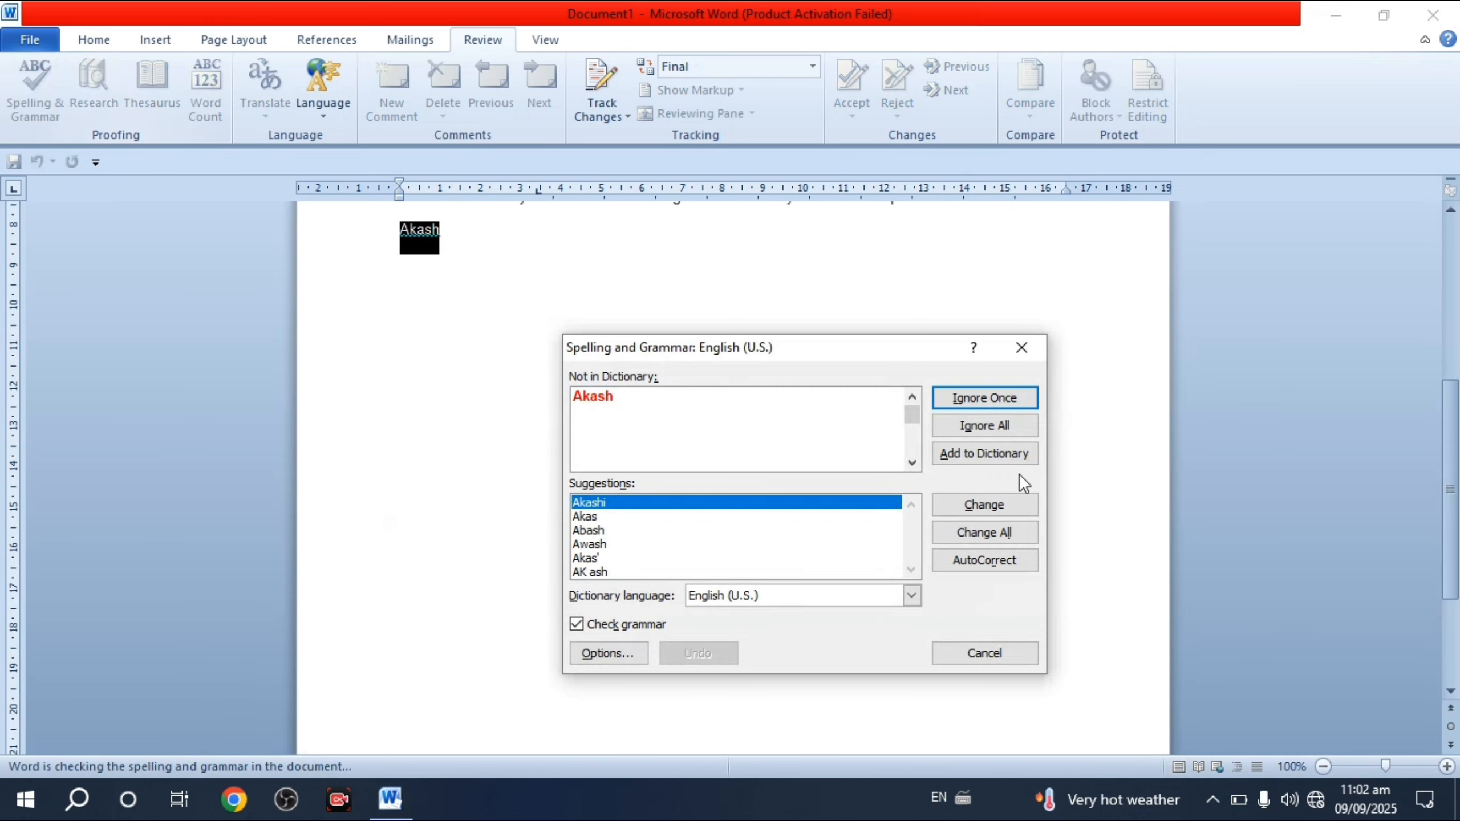
click(987, 455)
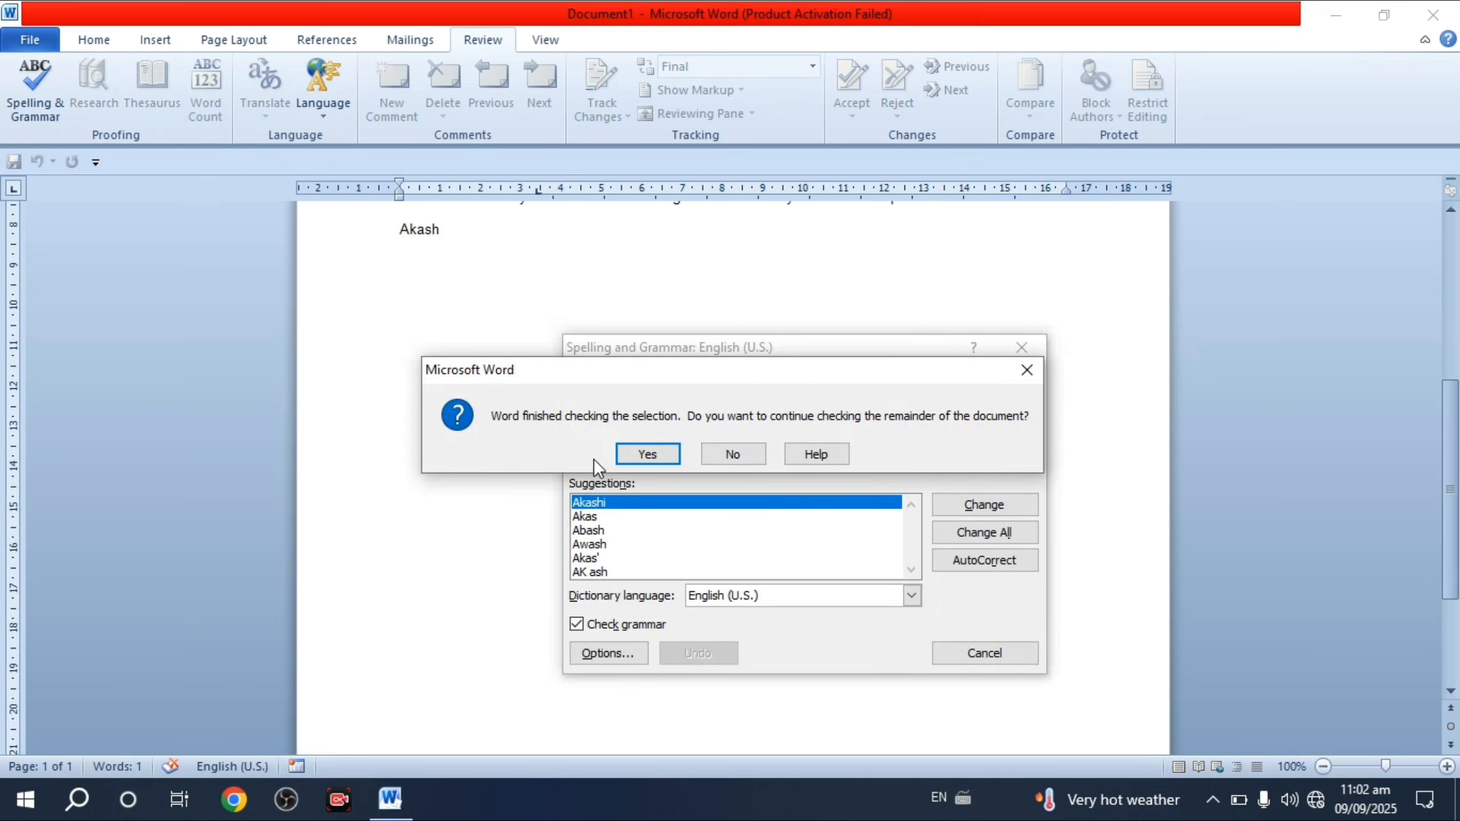
click(661, 454)
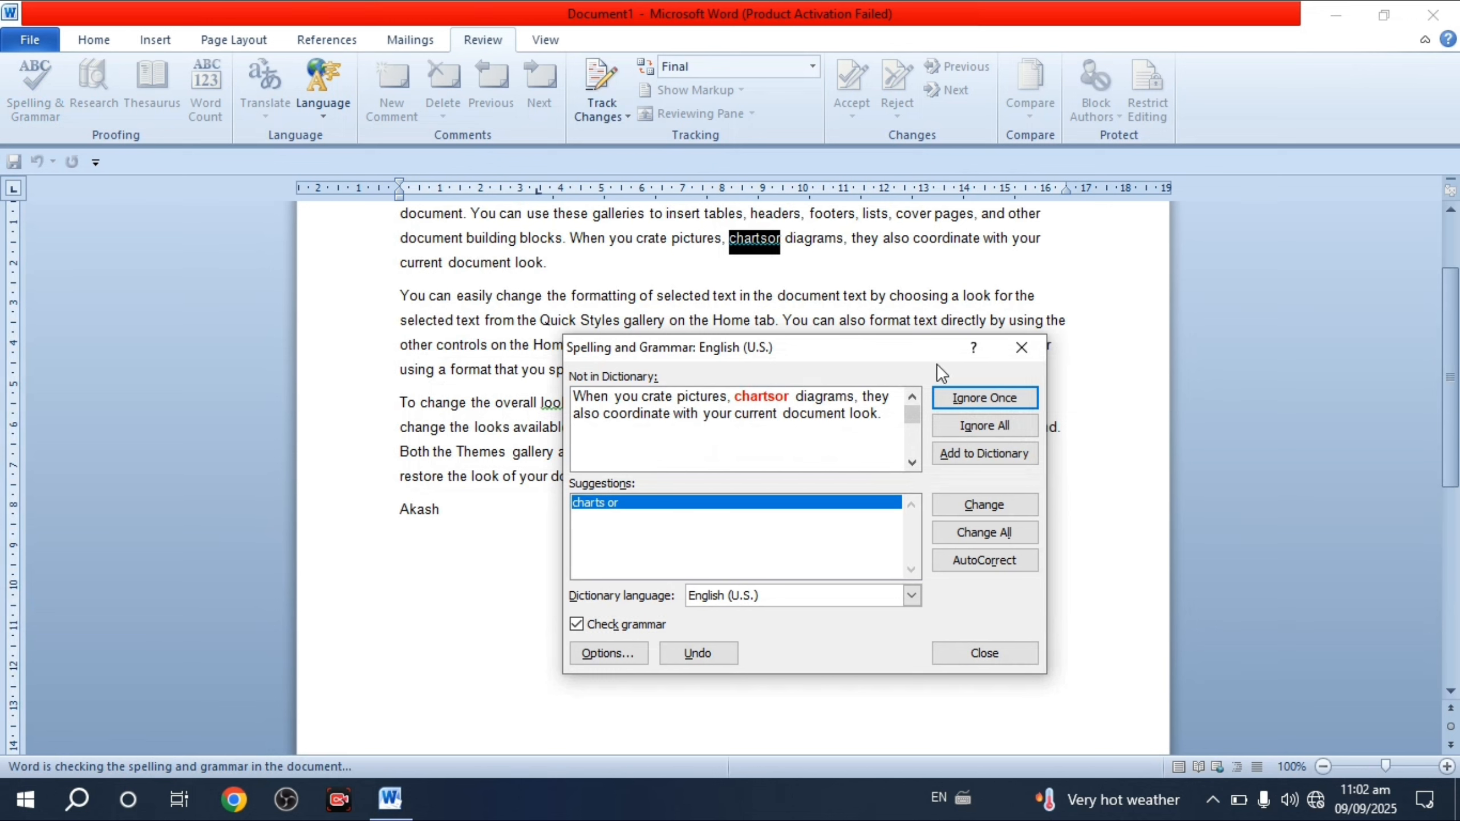
click(1021, 349)
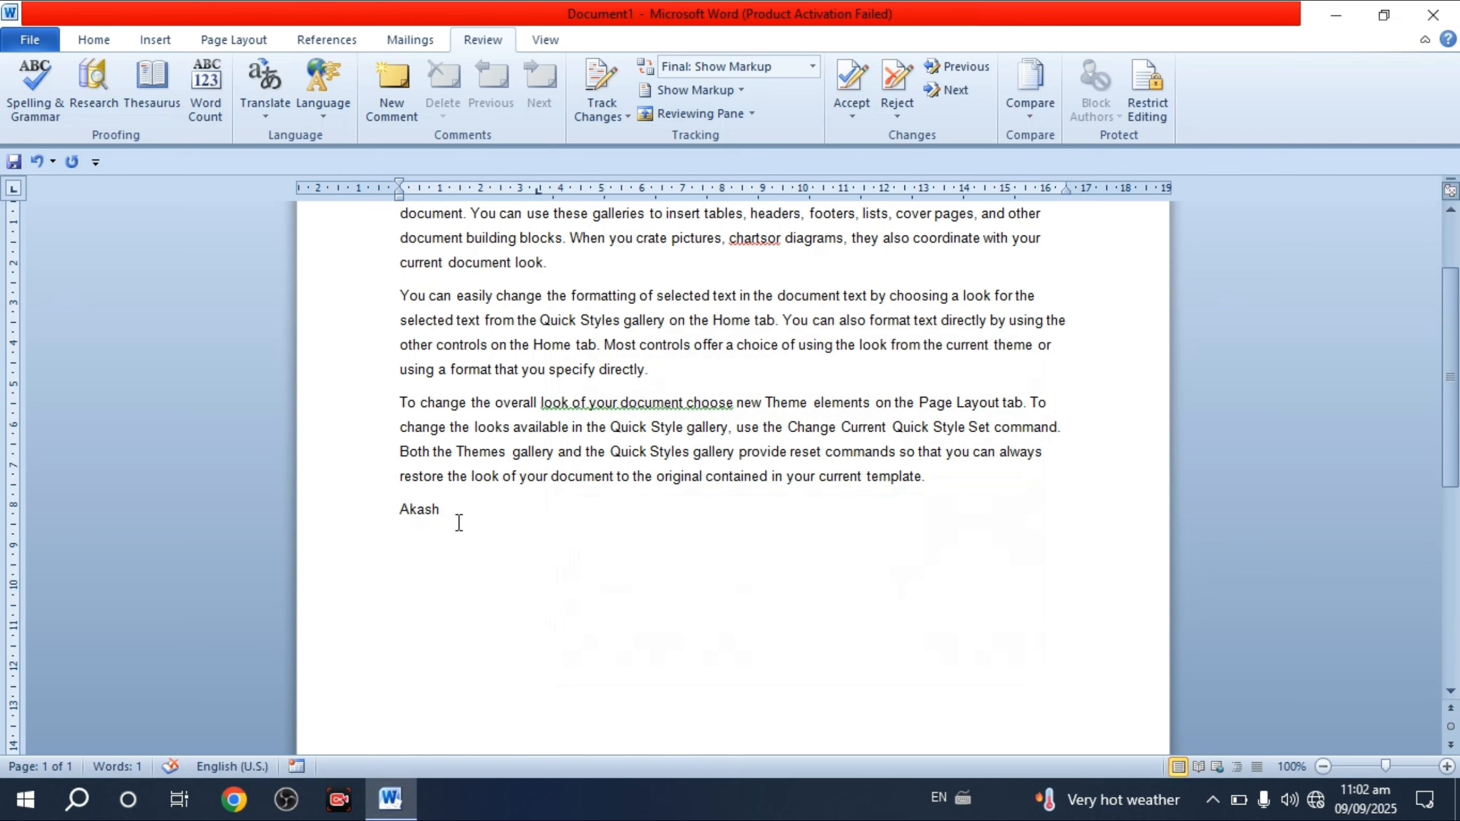
- Replace the name with the same name retyped in lowercase
drag(456, 516, 397, 511)
key(Delete)
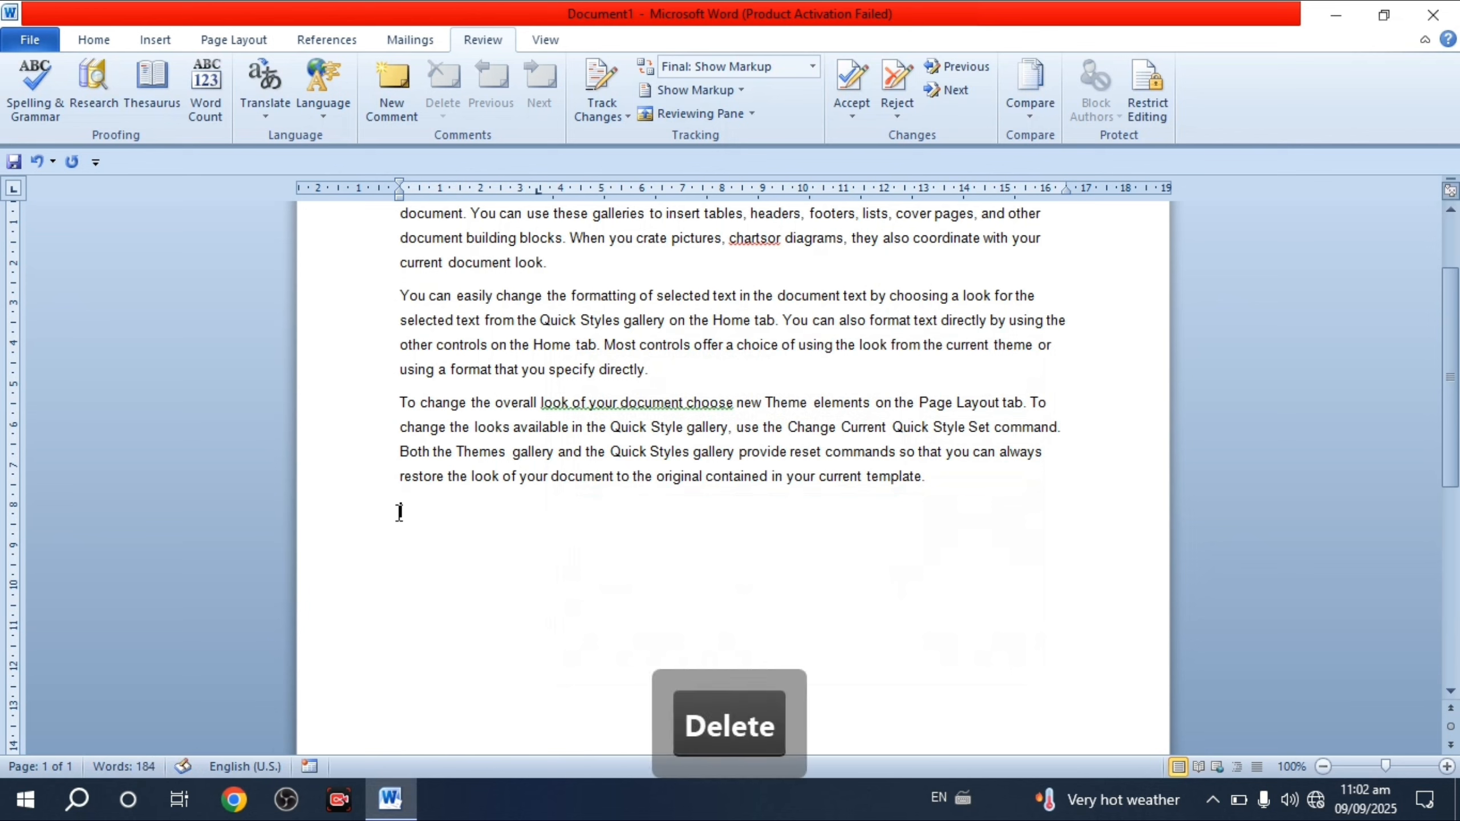
text(akash)
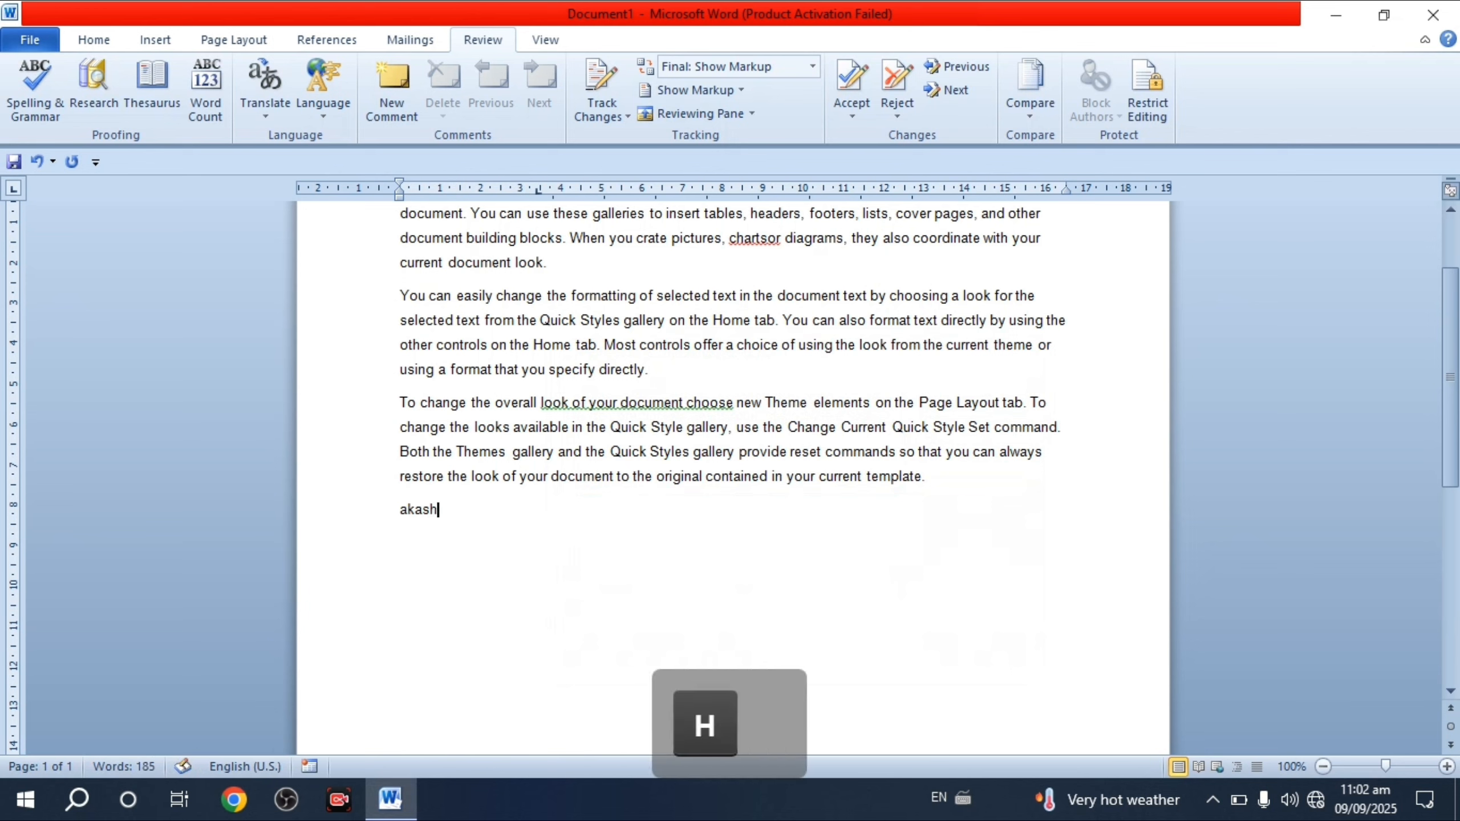
key(Return)
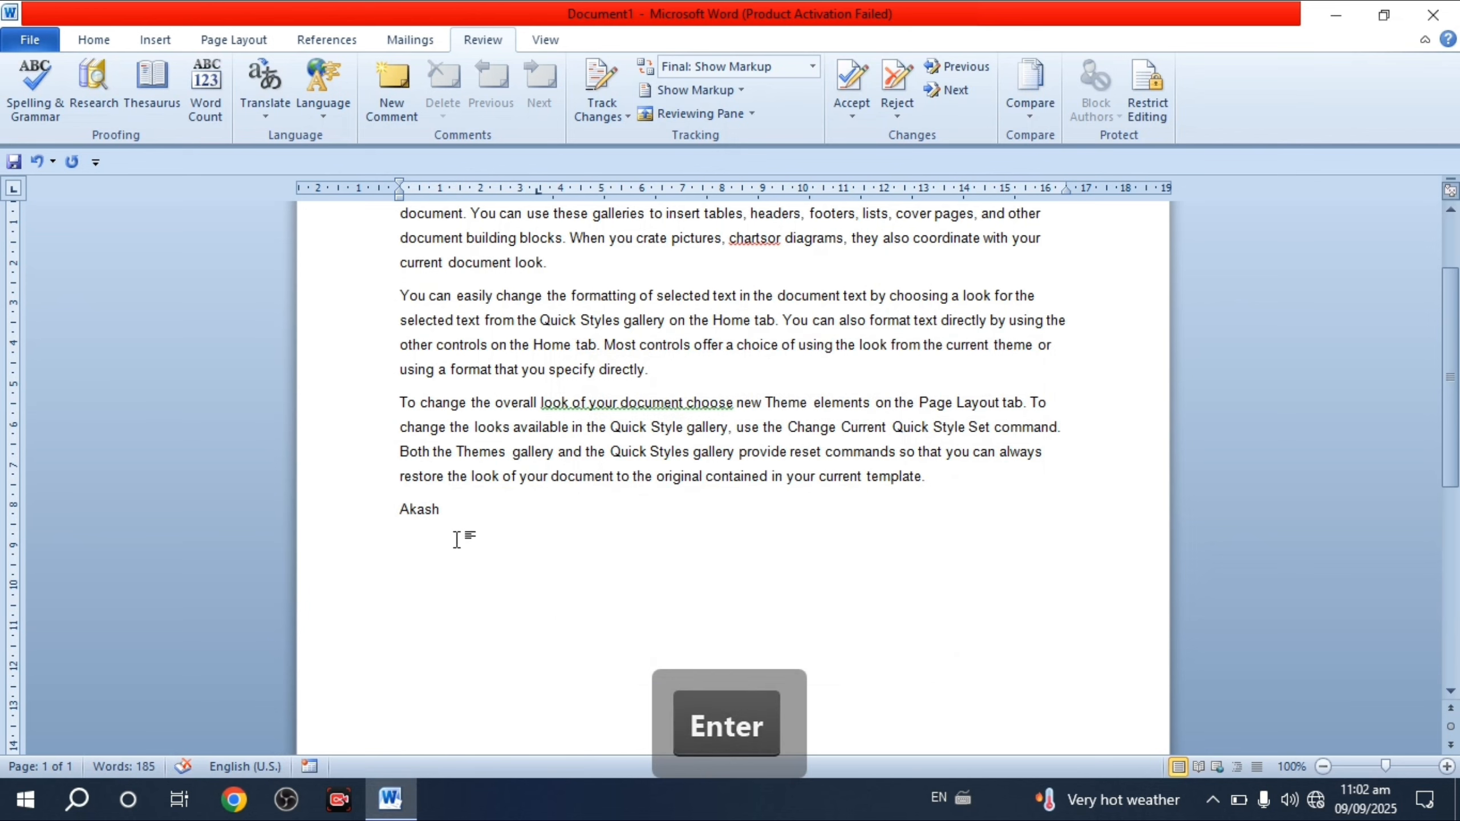
scroll(462, 543, up, 2)
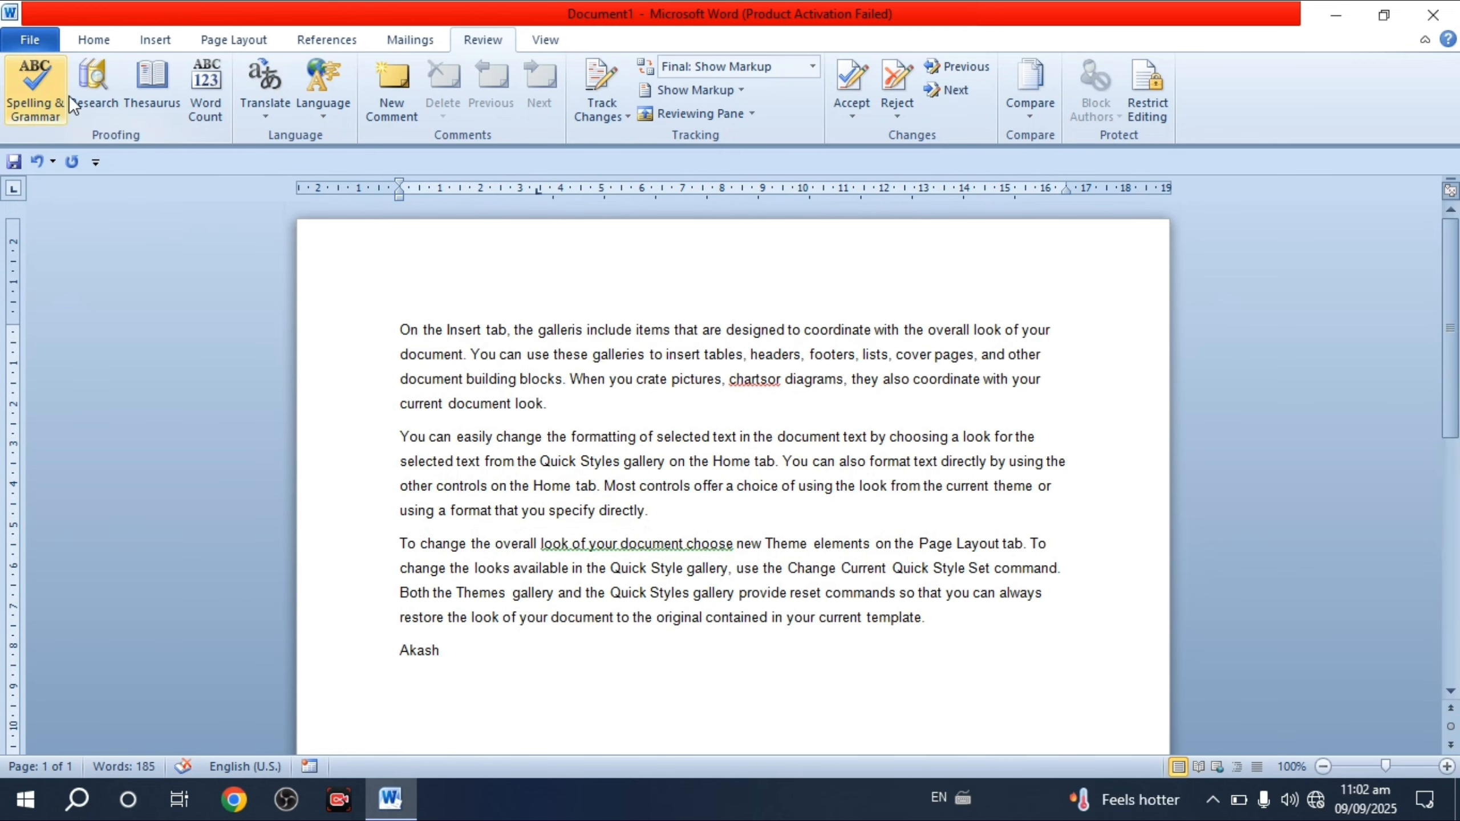
click(50, 112)
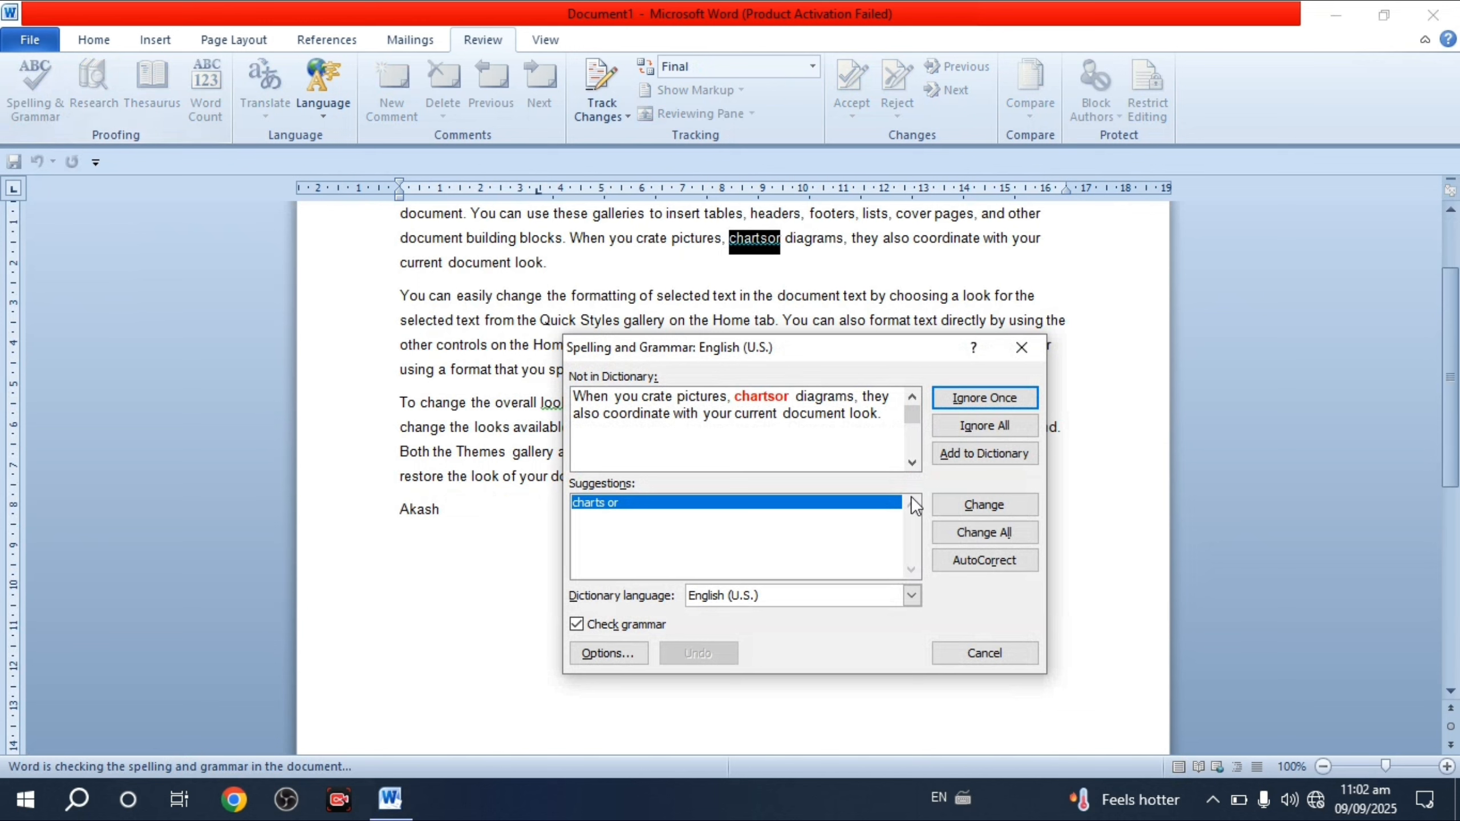
click(979, 505)
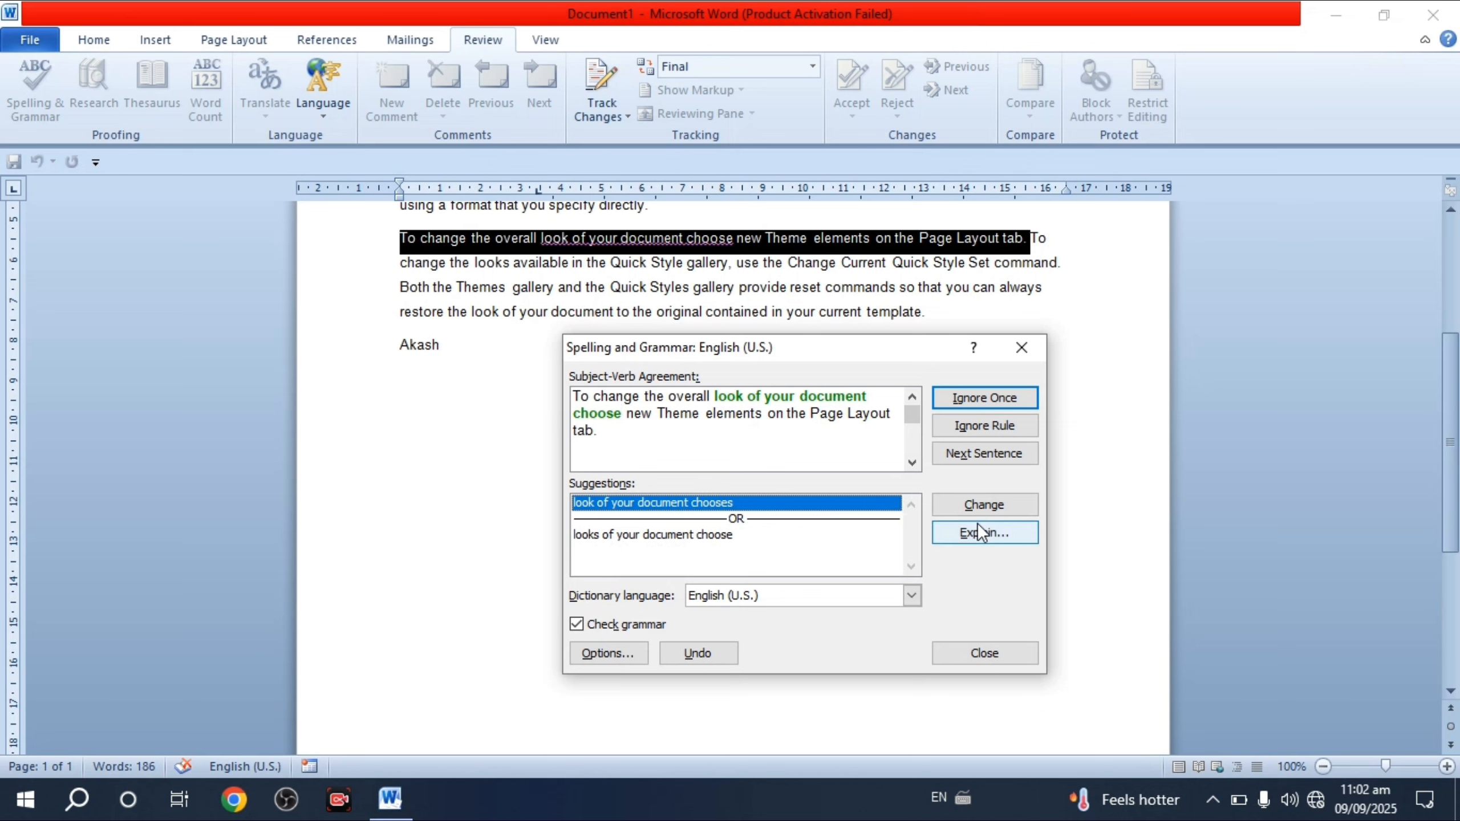
click(980, 504)
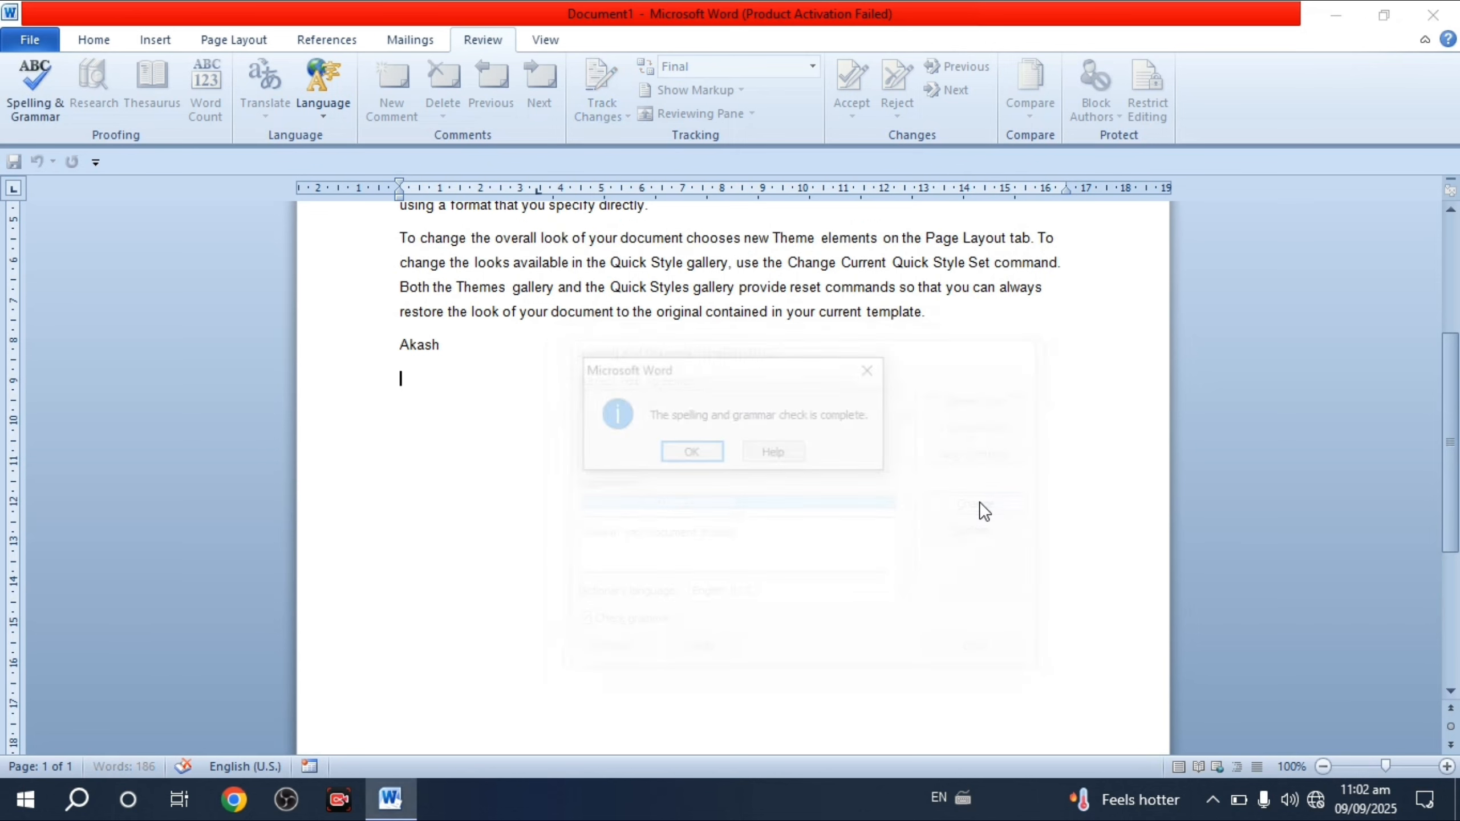
click(689, 456)
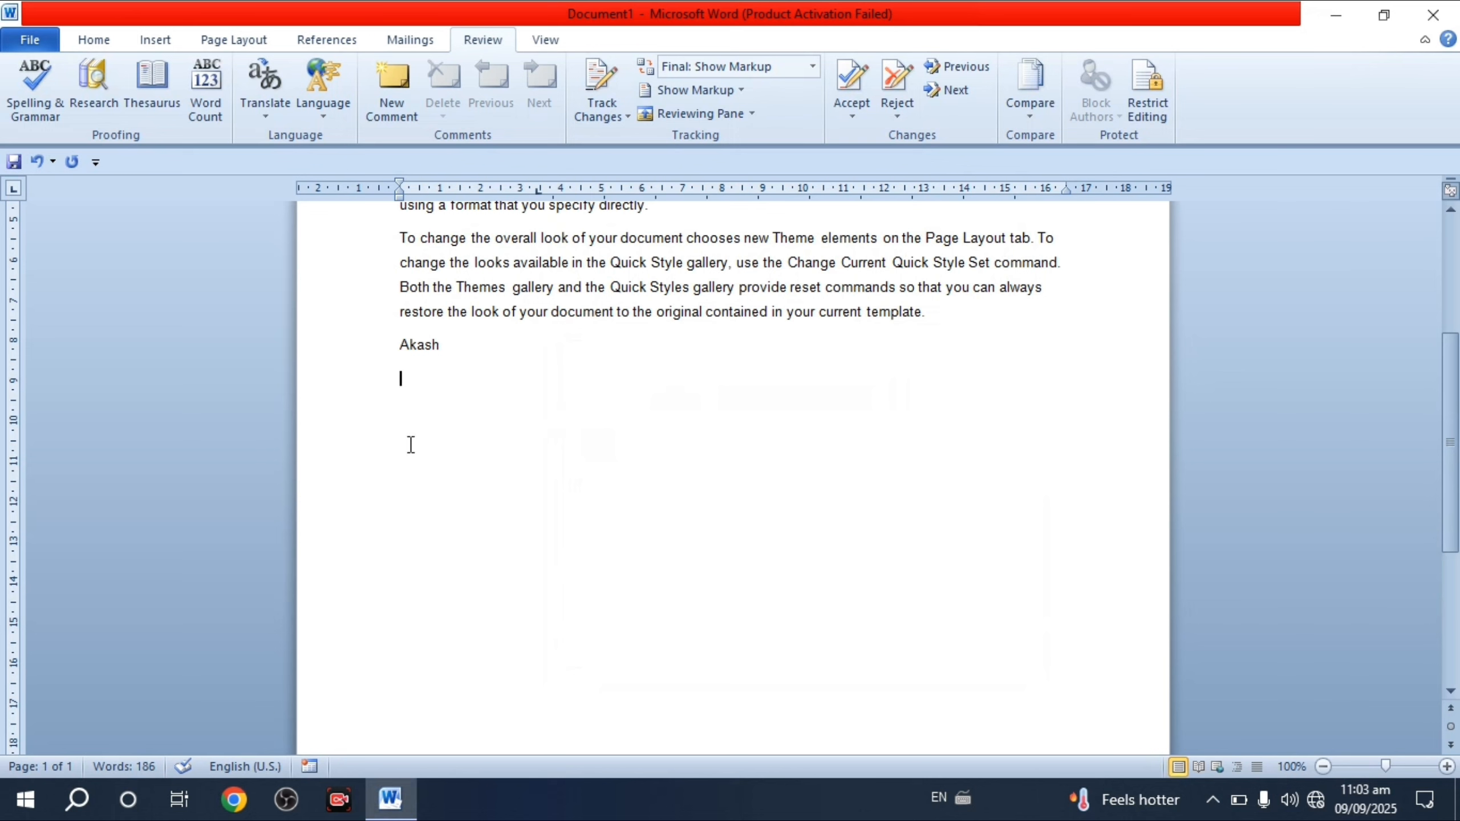
click(39, 118)
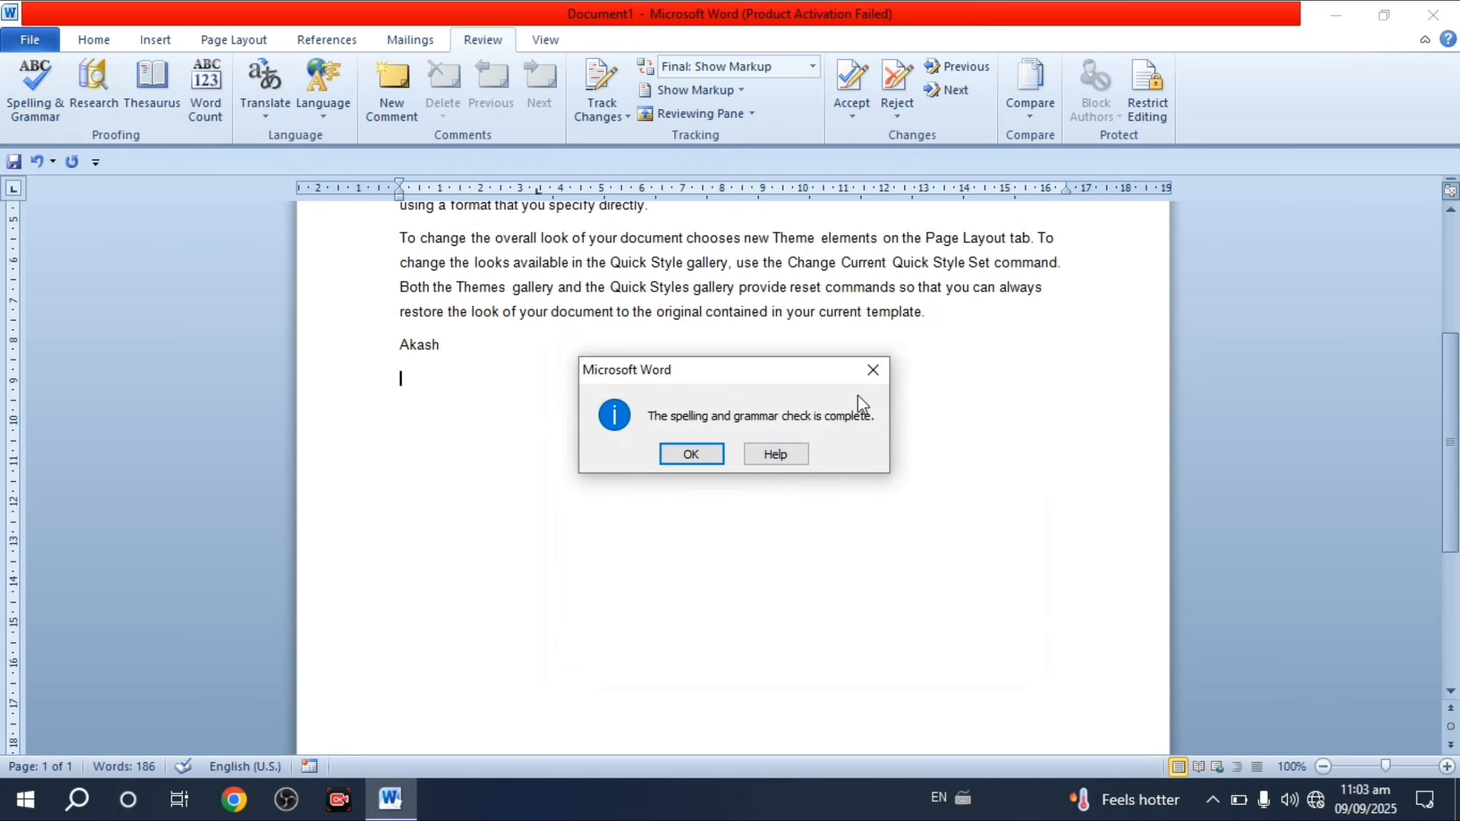
key(Return)
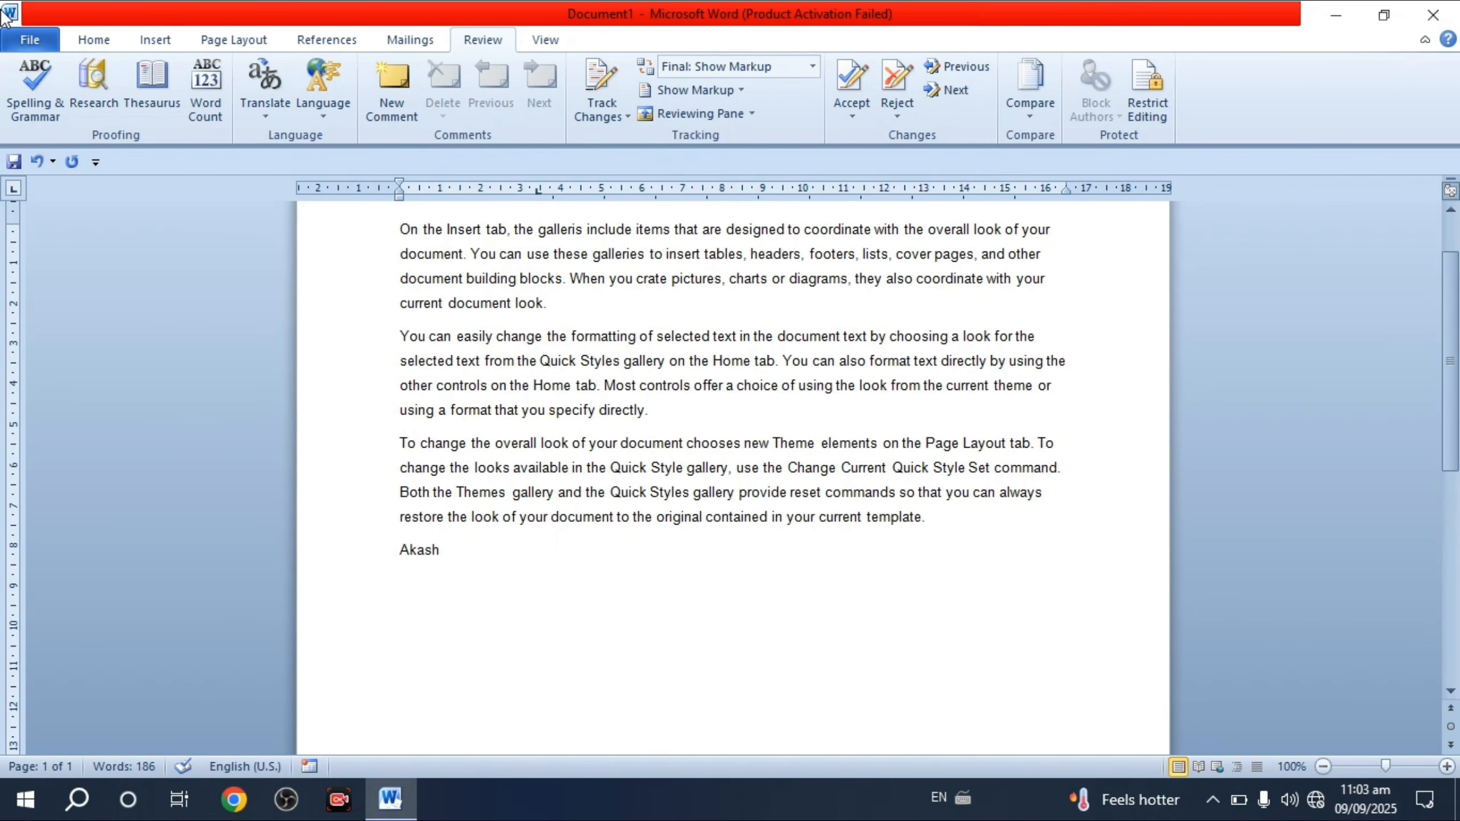
click(55, 103)
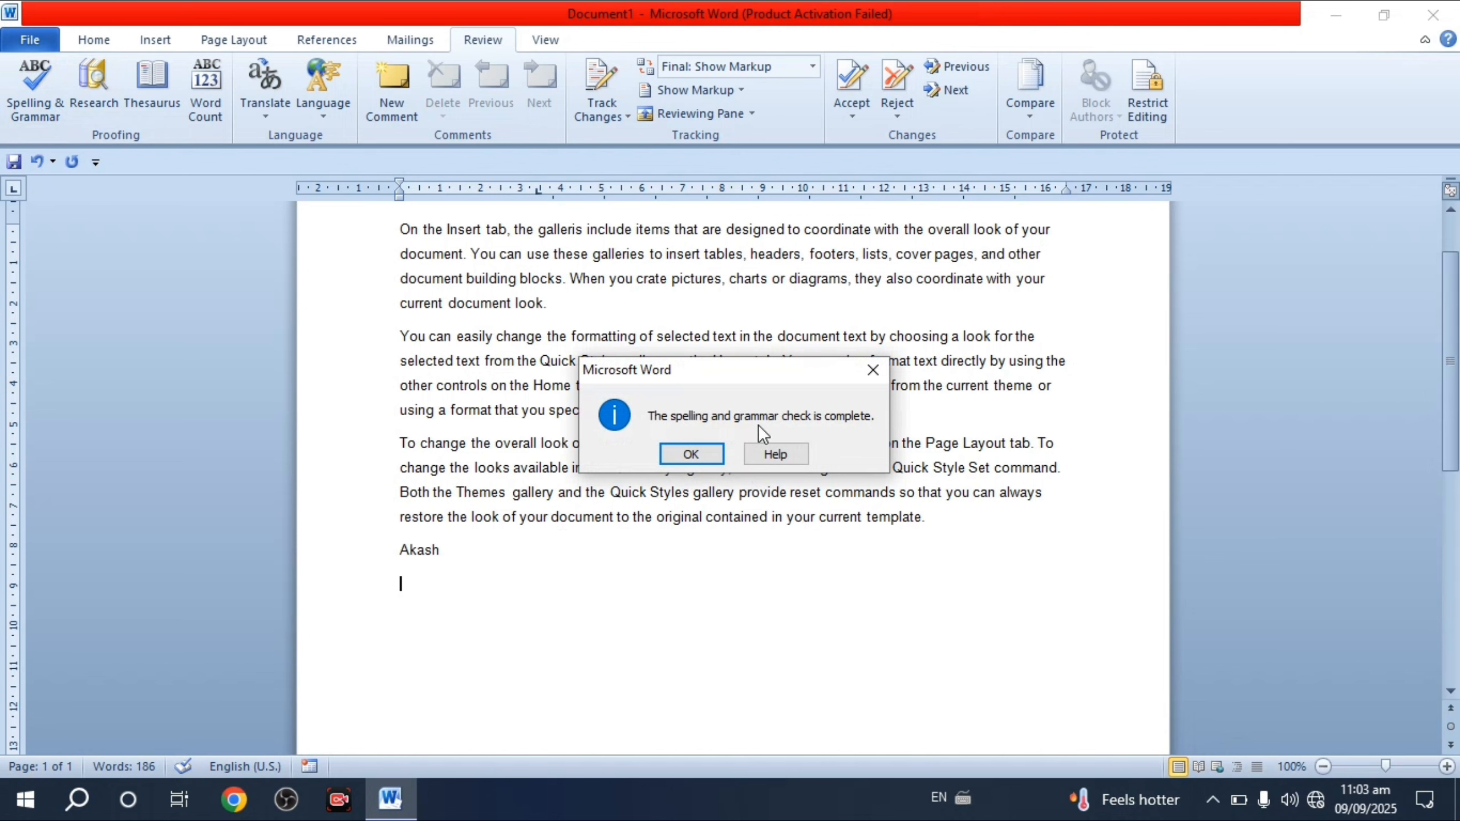
click(870, 372)
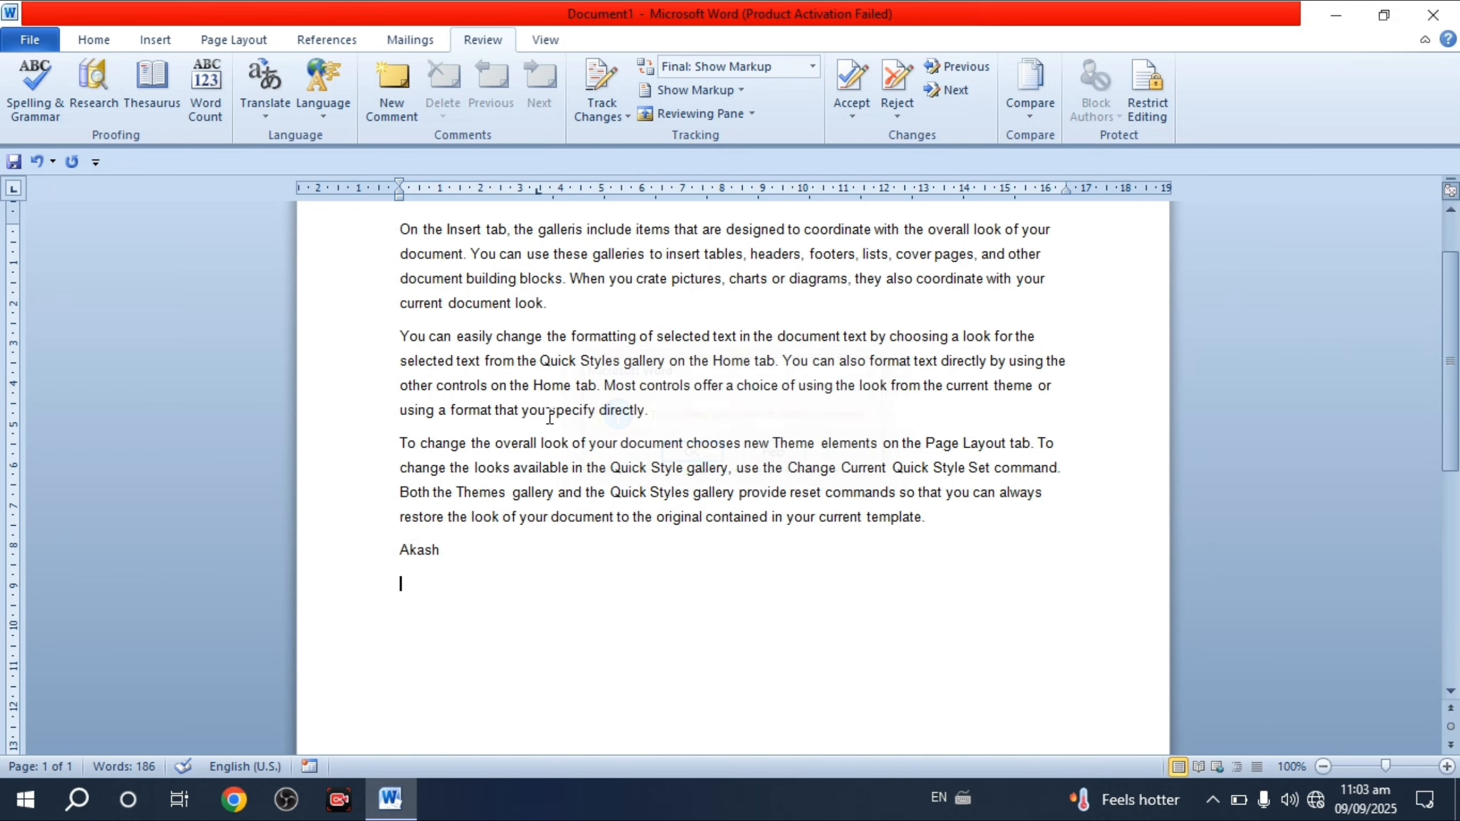
- Open and close the Research lookup for the word 'directly'
click(636, 508)
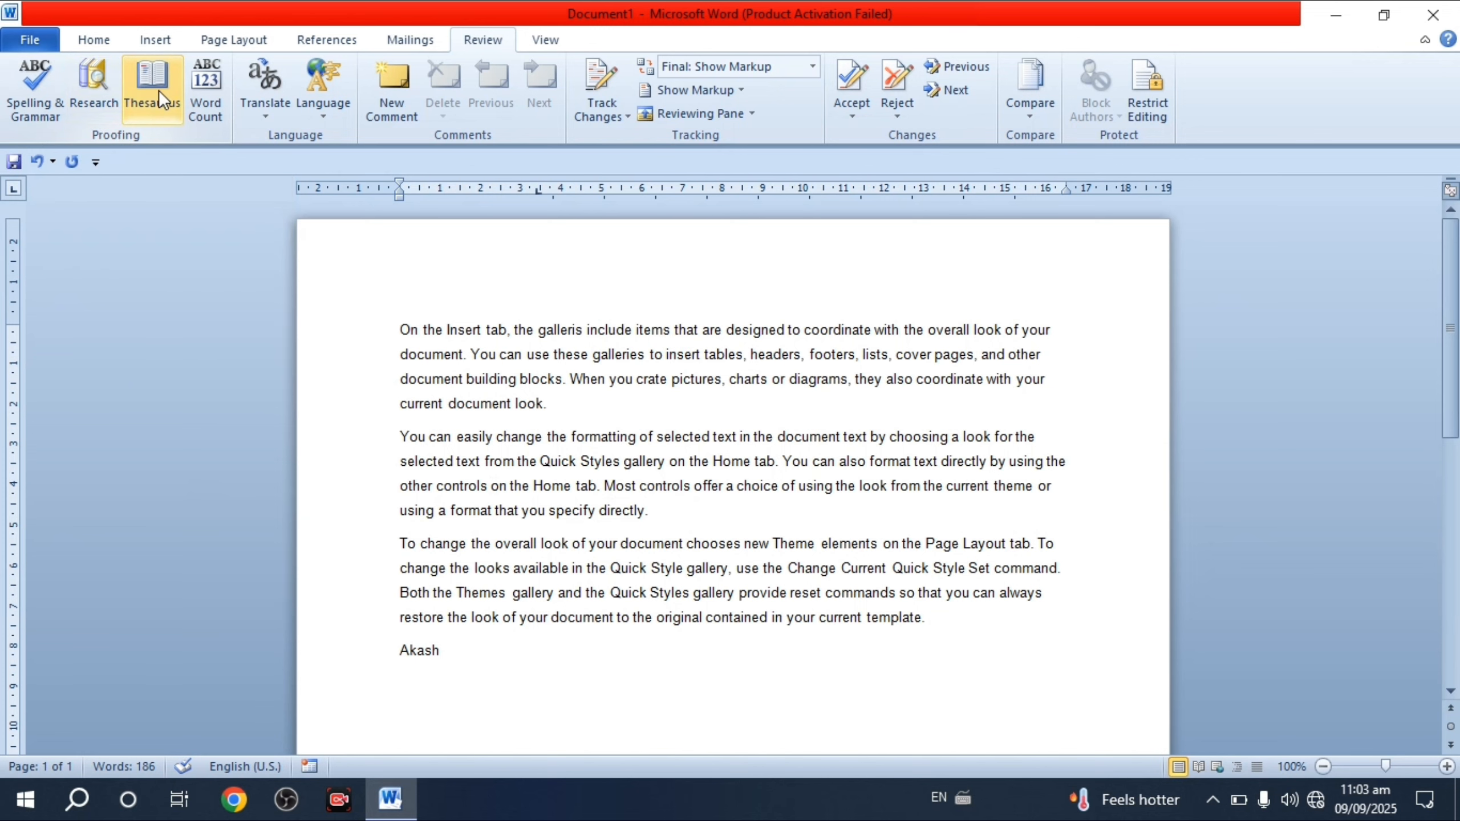
click(86, 98)
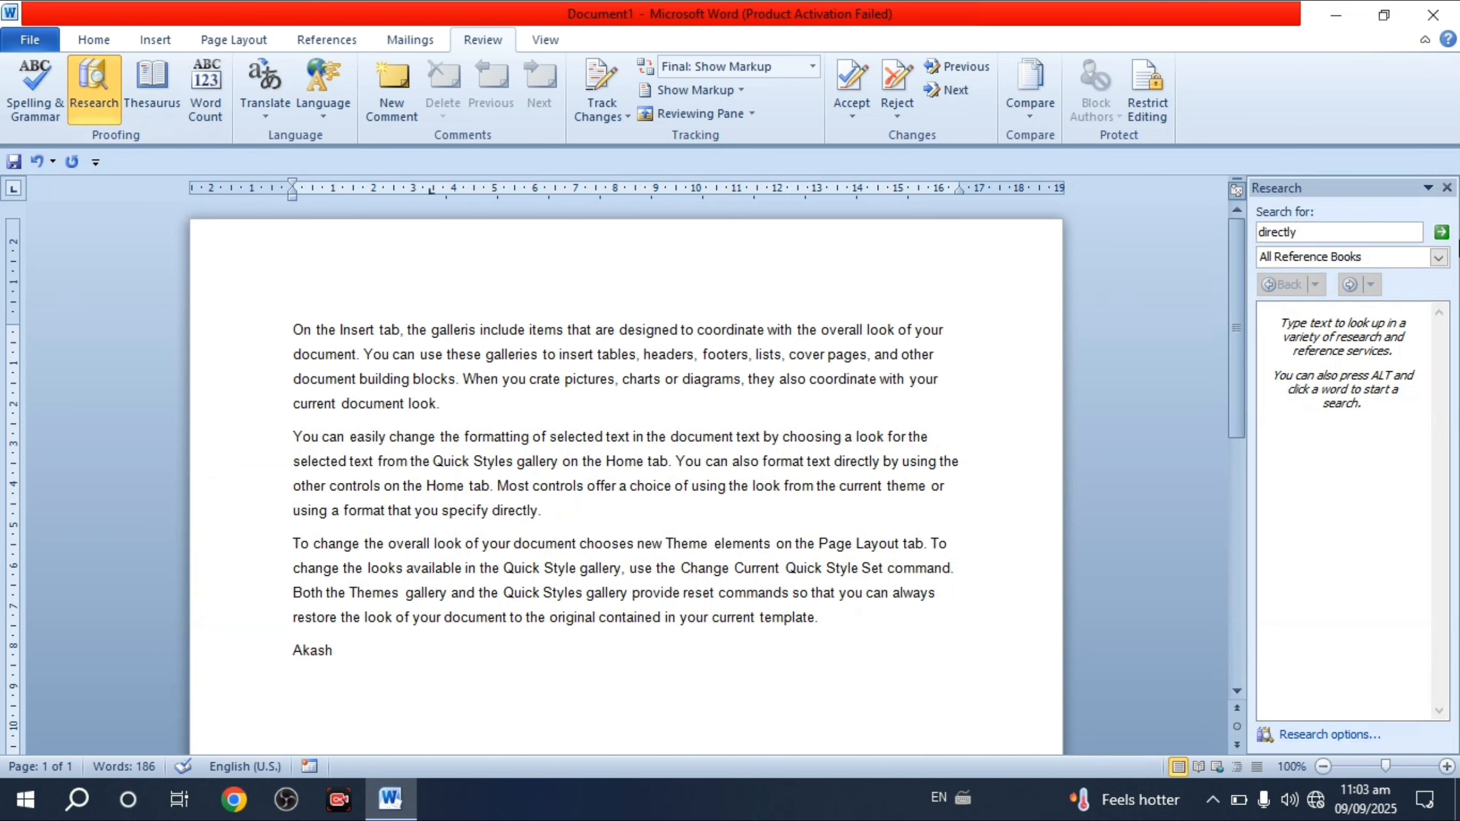
click(1447, 188)
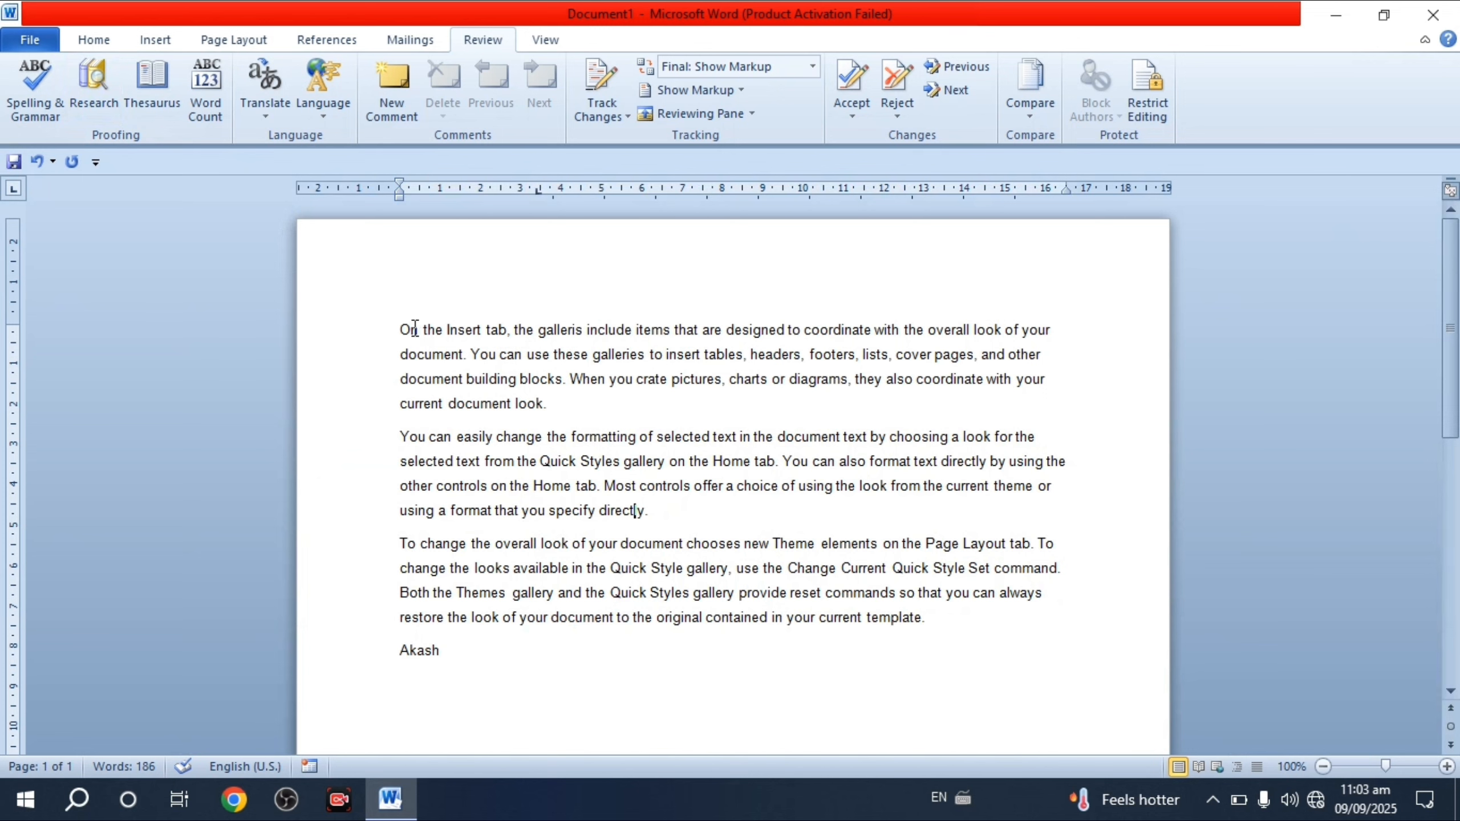
- Search the Research thesaurus for 'On' and browse synonyms like Happening, Scheduled, Arranged
drag(419, 332, 399, 331)
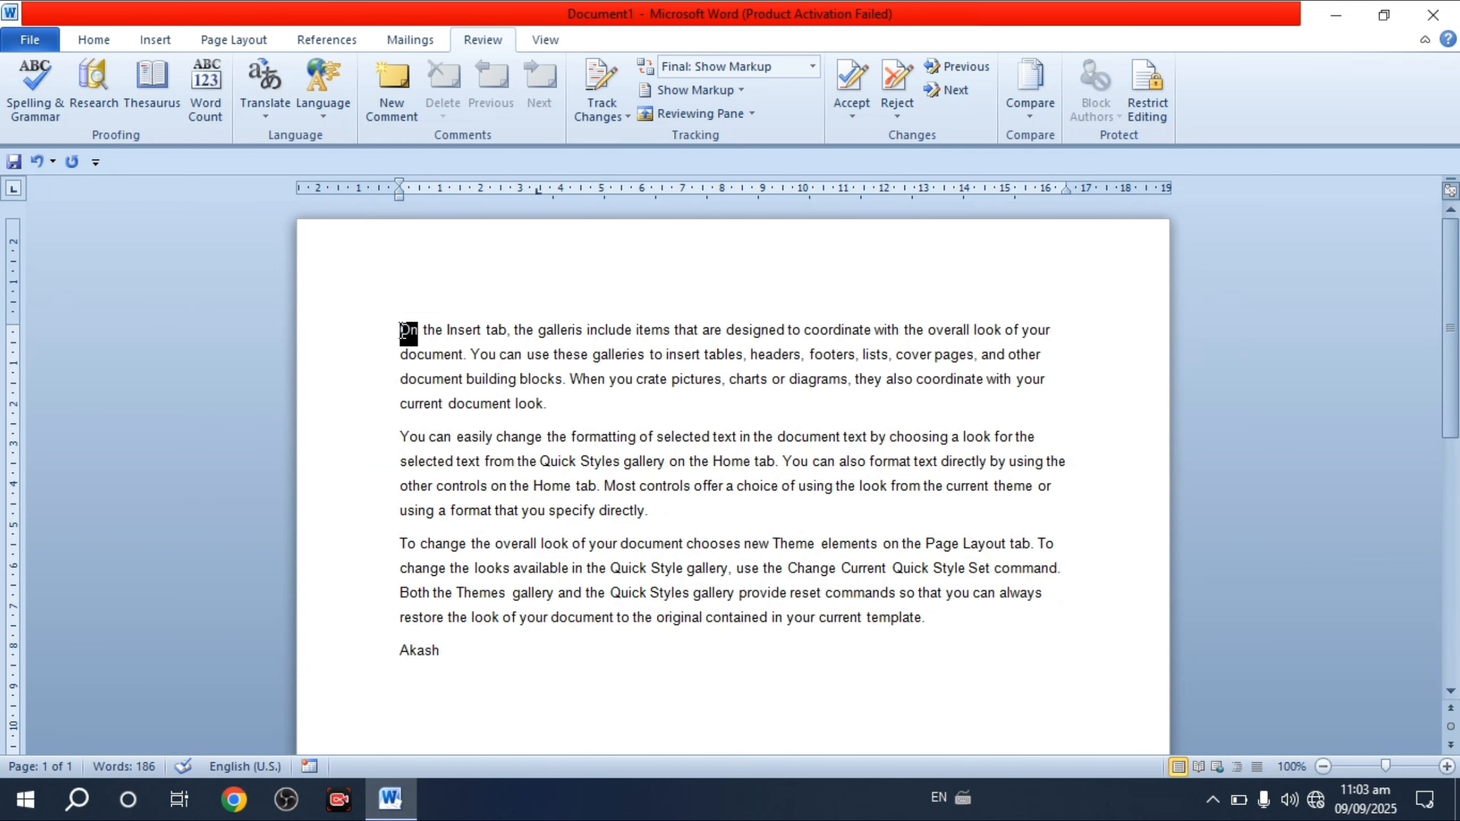
click(88, 95)
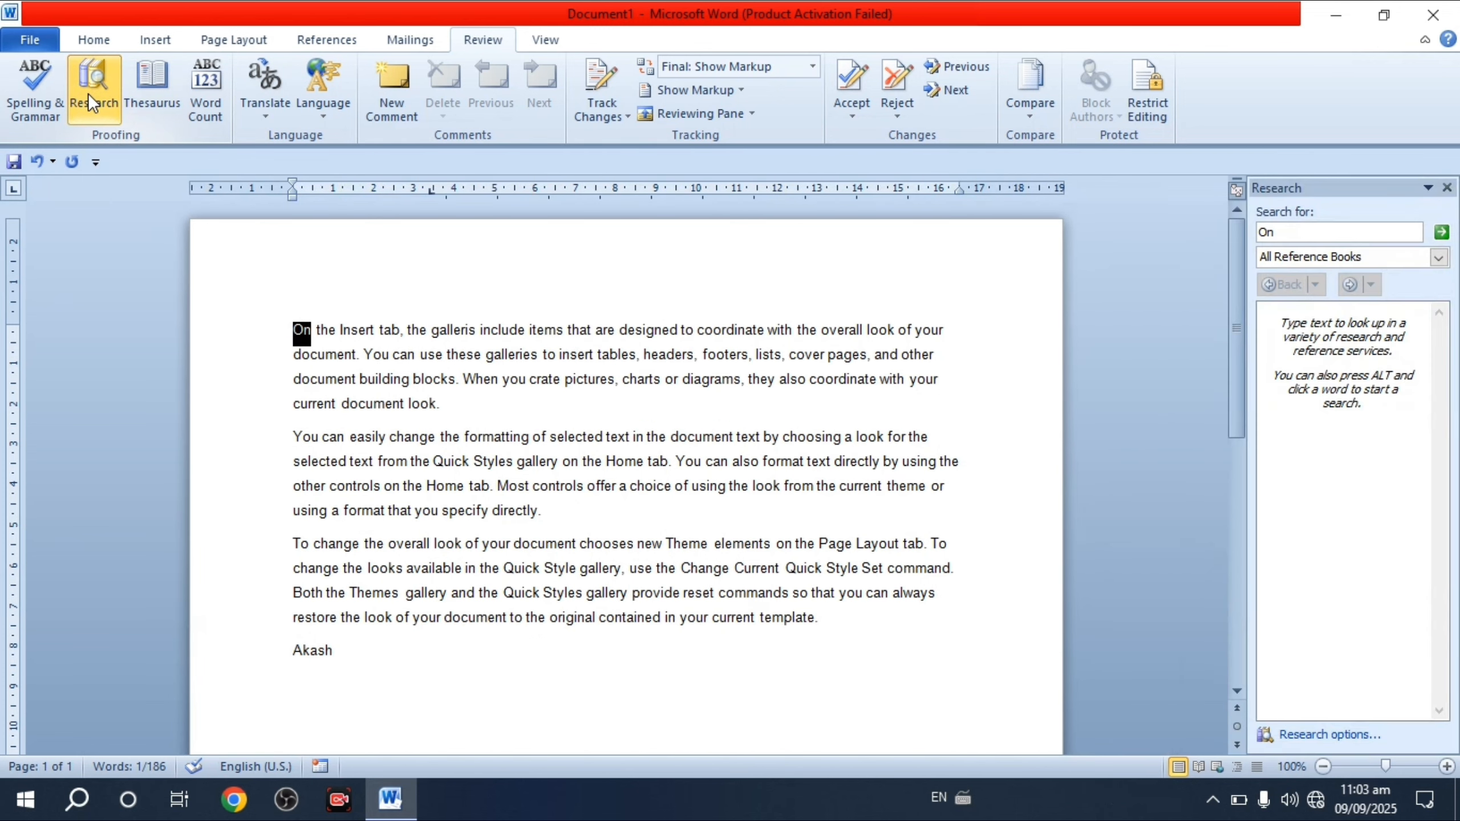
click(1438, 231)
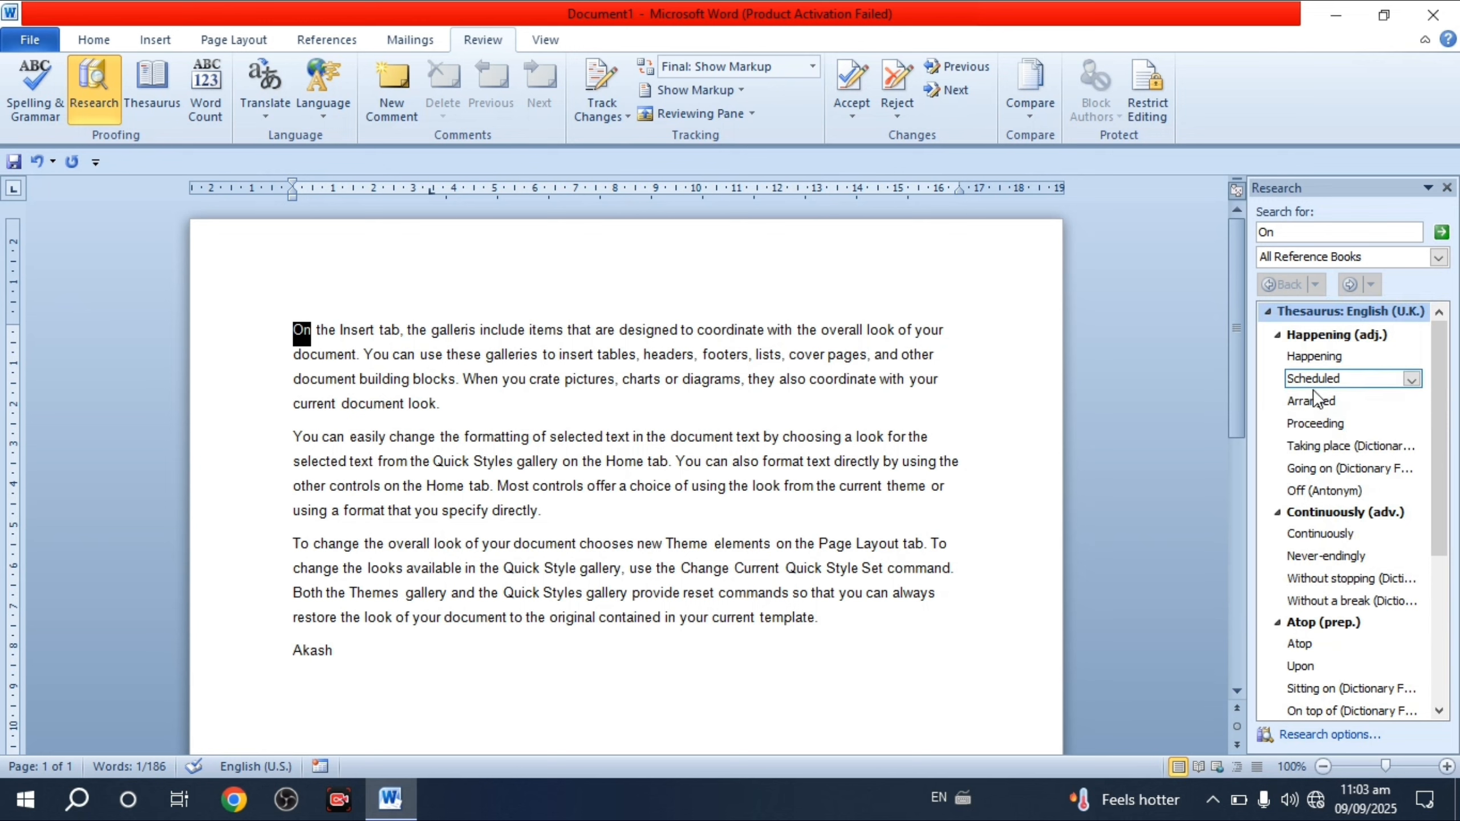
mouse_move(1347, 404)
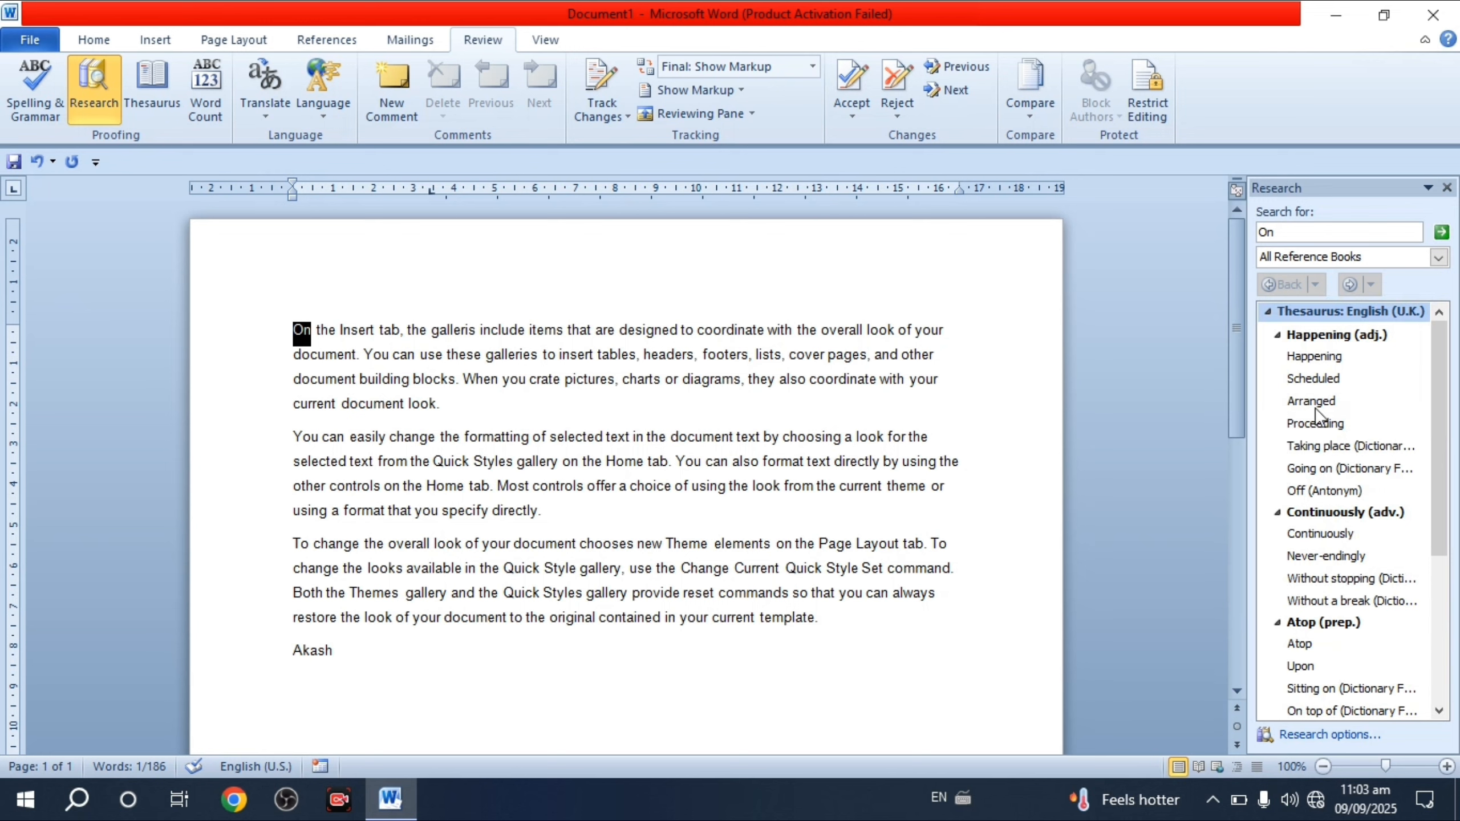
scroll(1320, 388, down, 4)
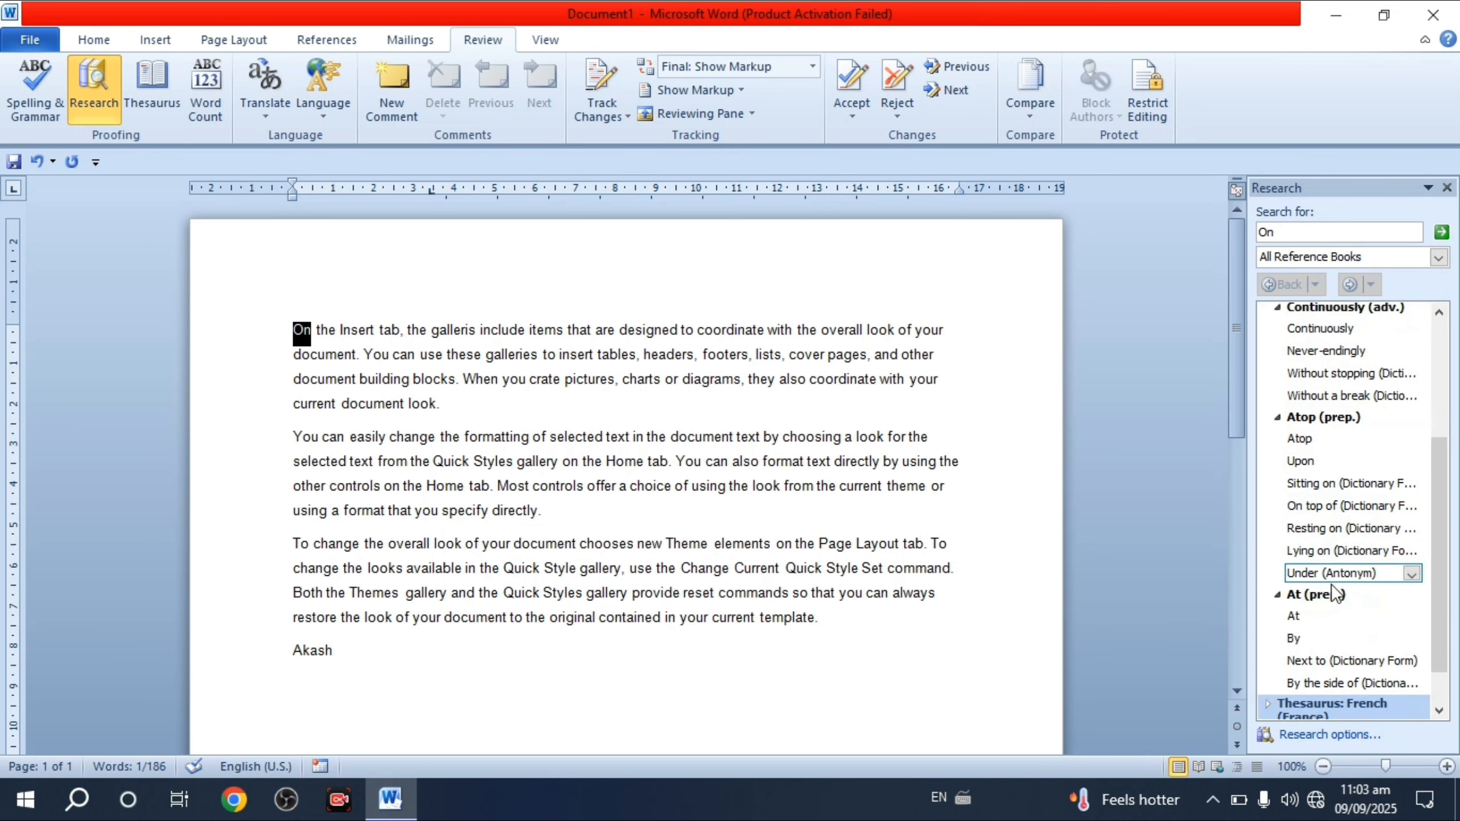
scroll(1327, 595, up, 4)
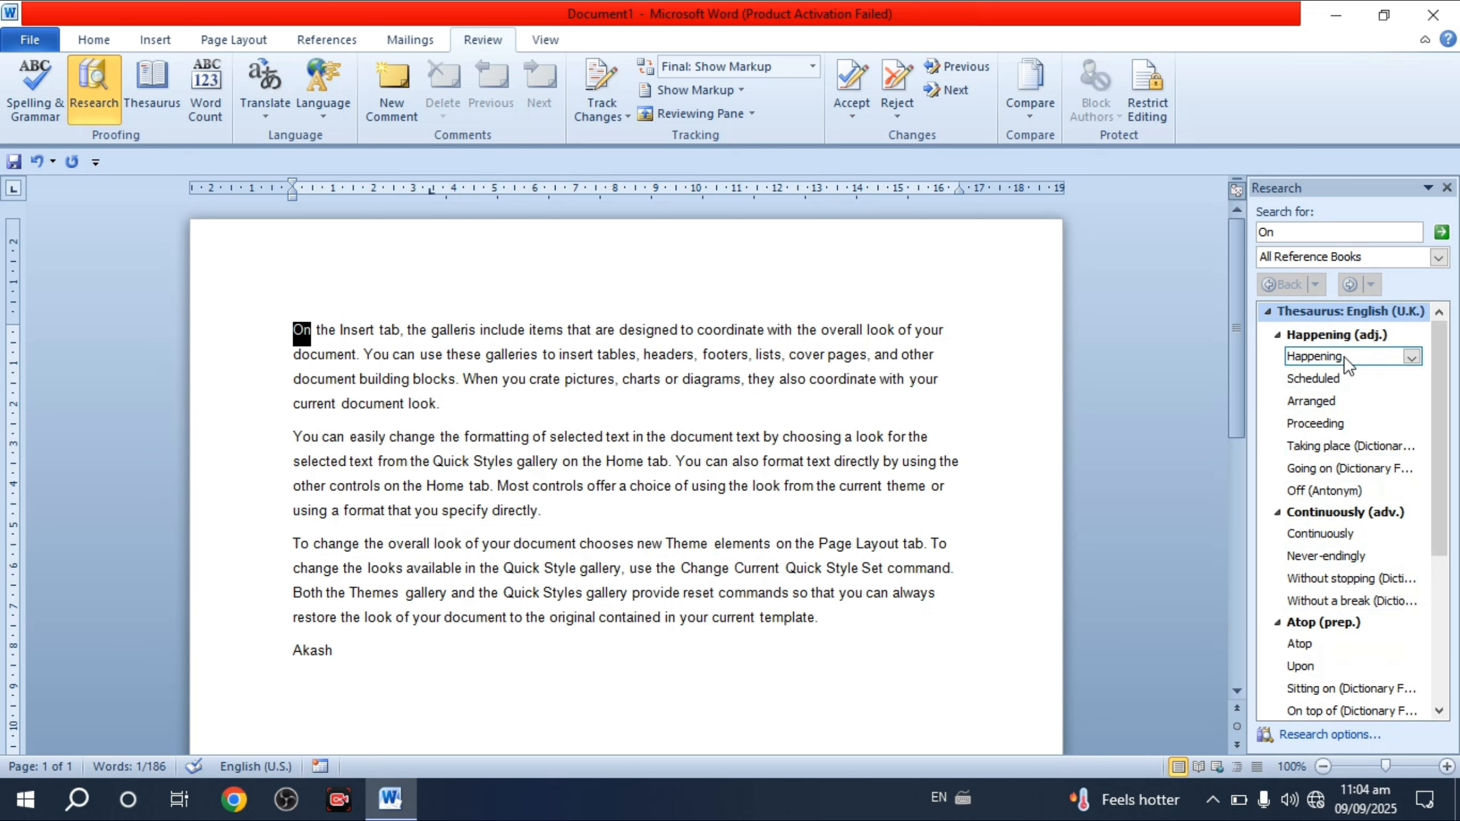
click(391, 379)
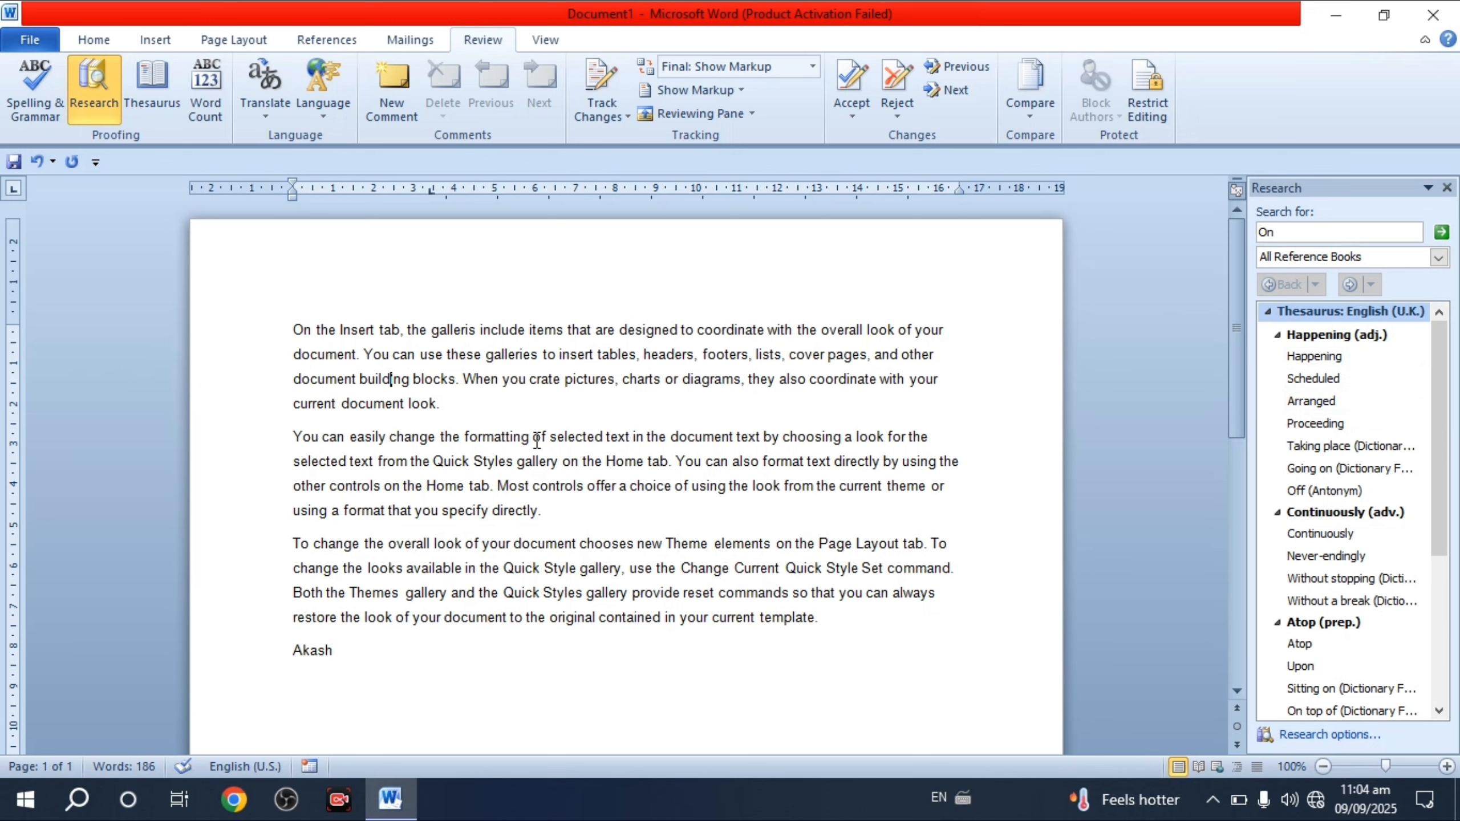
- Copy 'formatting' into the Research search box and look up synonyms like arranging and configuring
drag(531, 440, 463, 439)
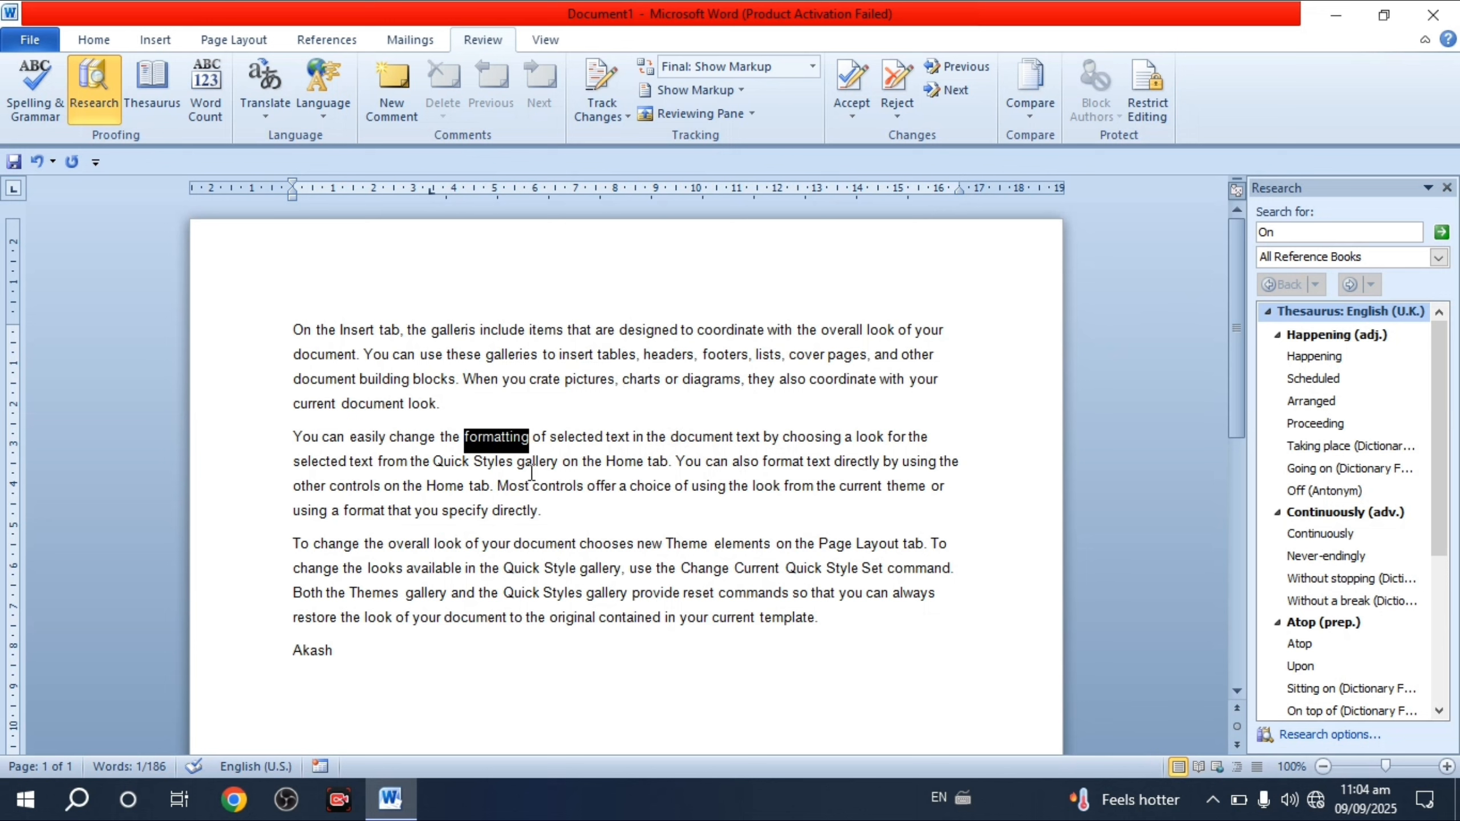
key(ctrl+c)
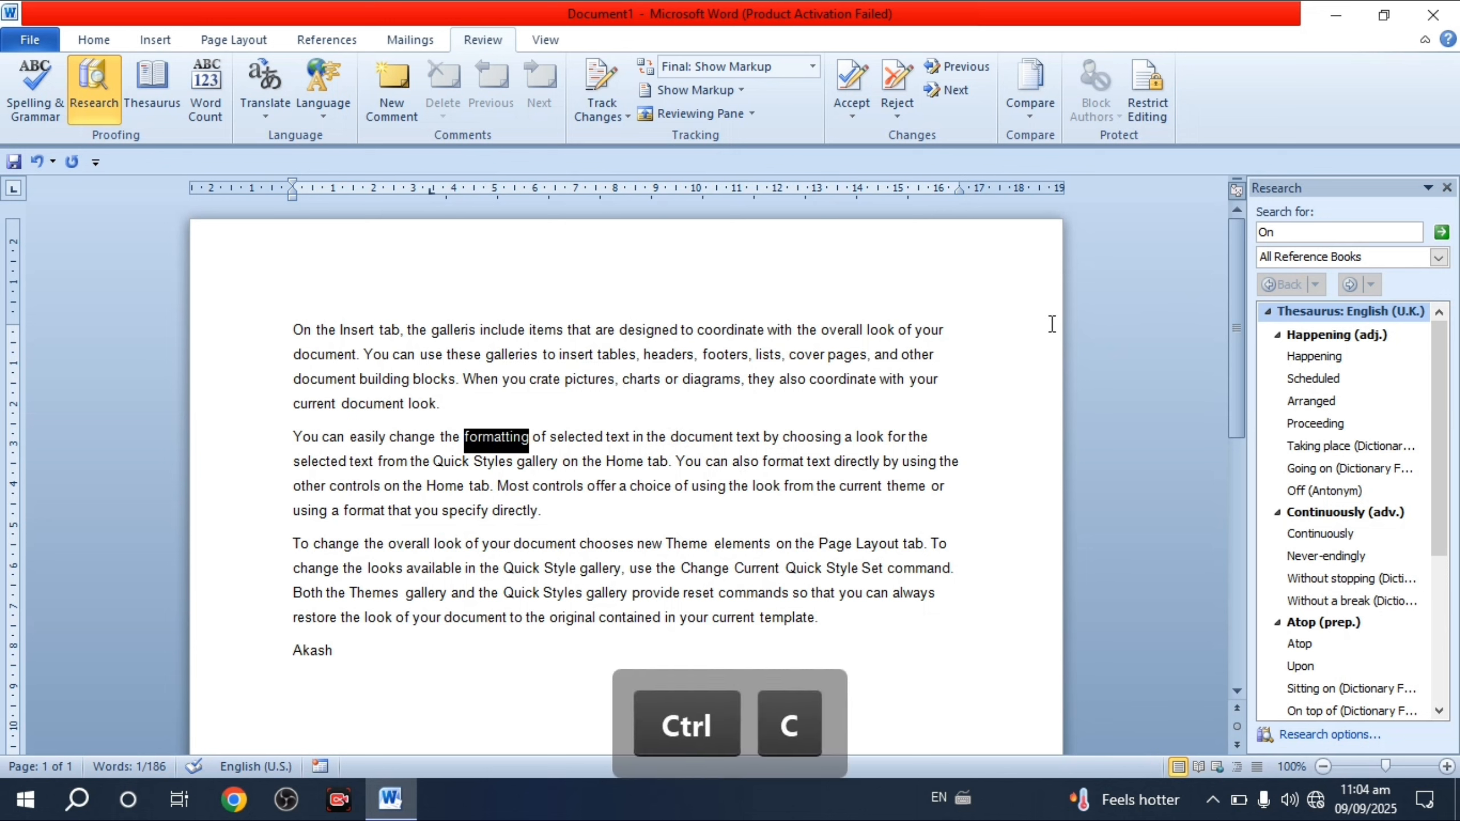
click(1286, 229)
key(BackSpace)
key(BackSpace)
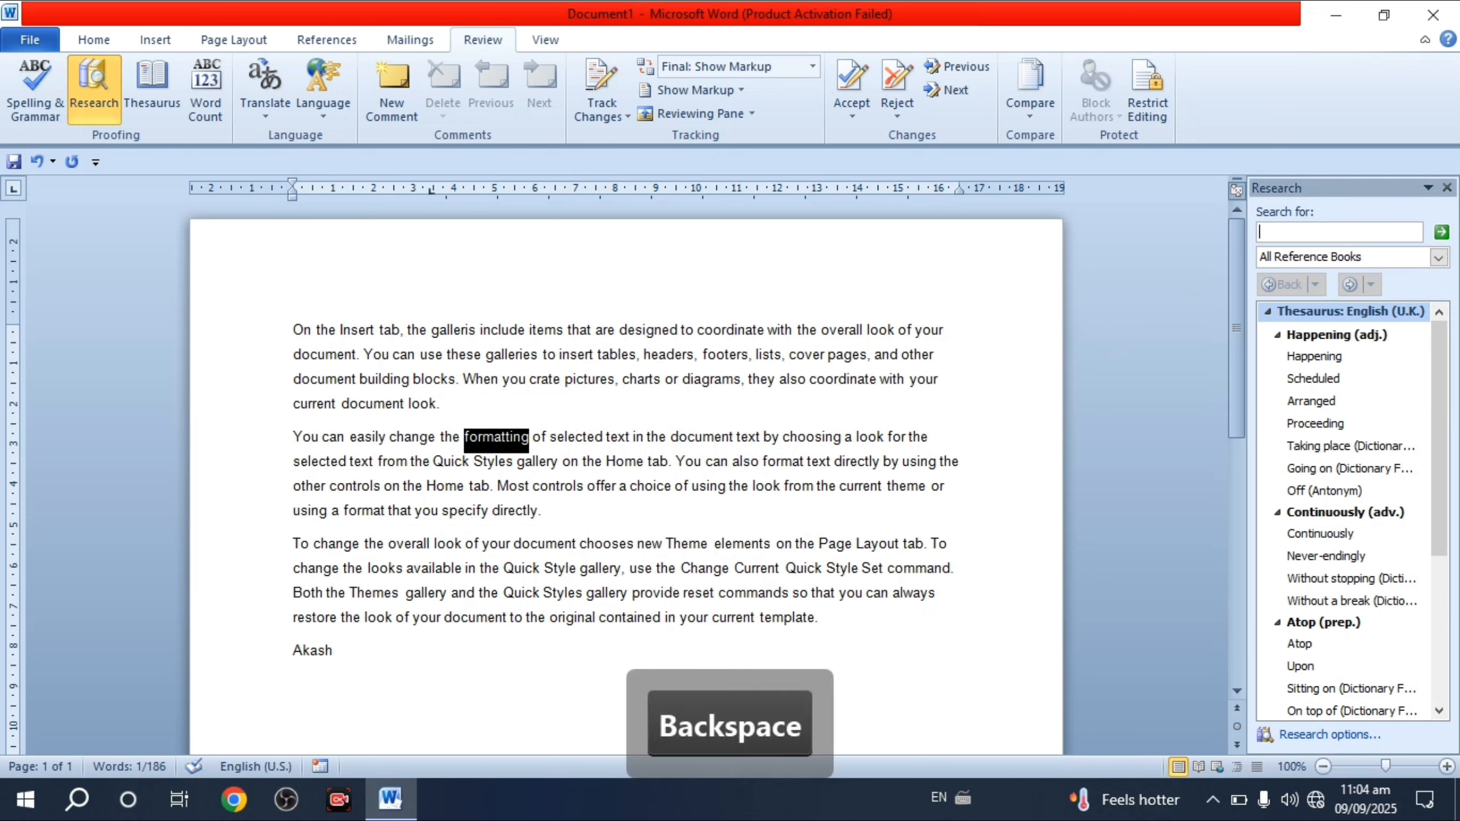
key(ctrl+v)
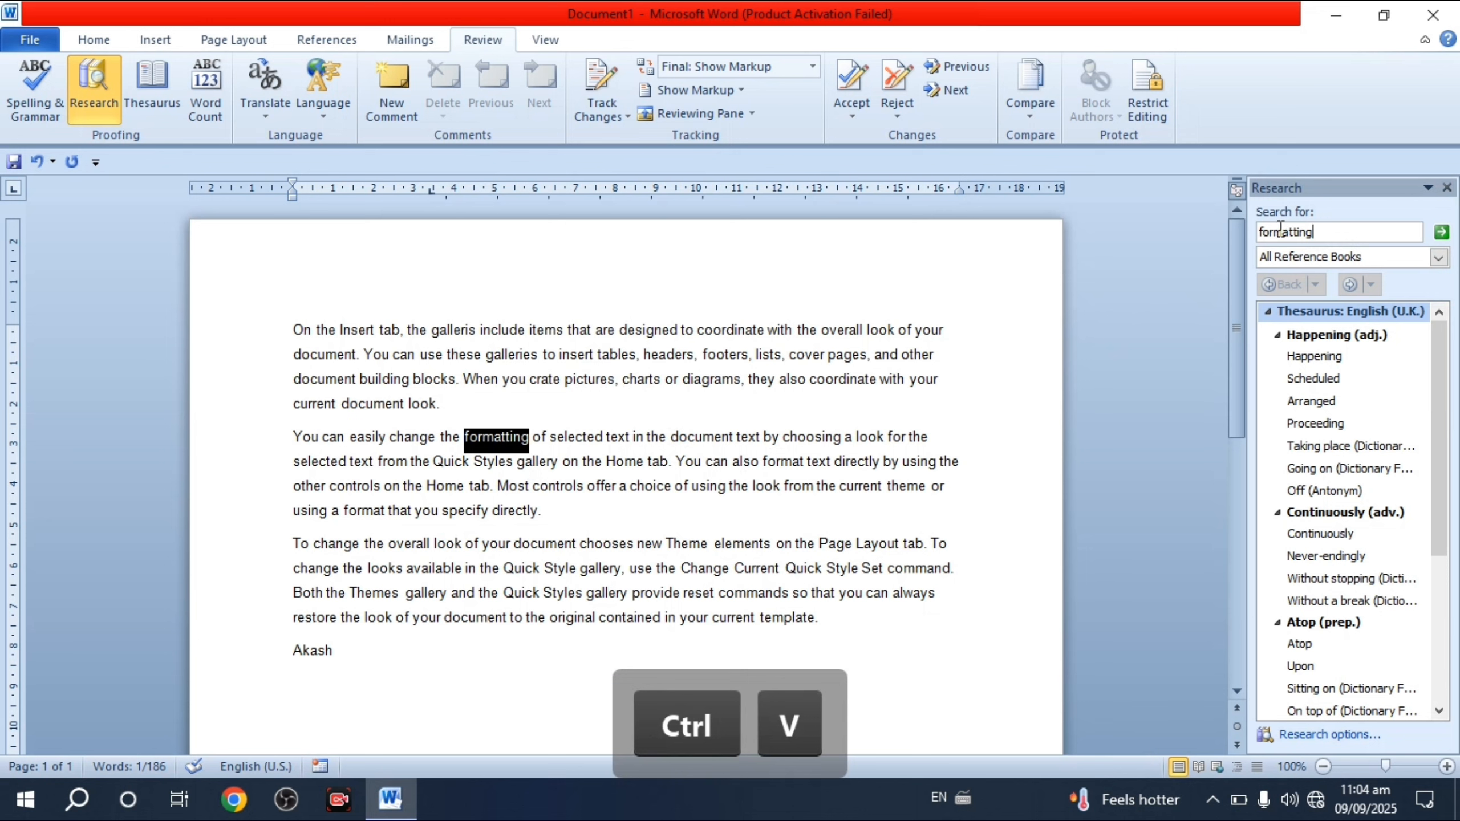
click(1441, 232)
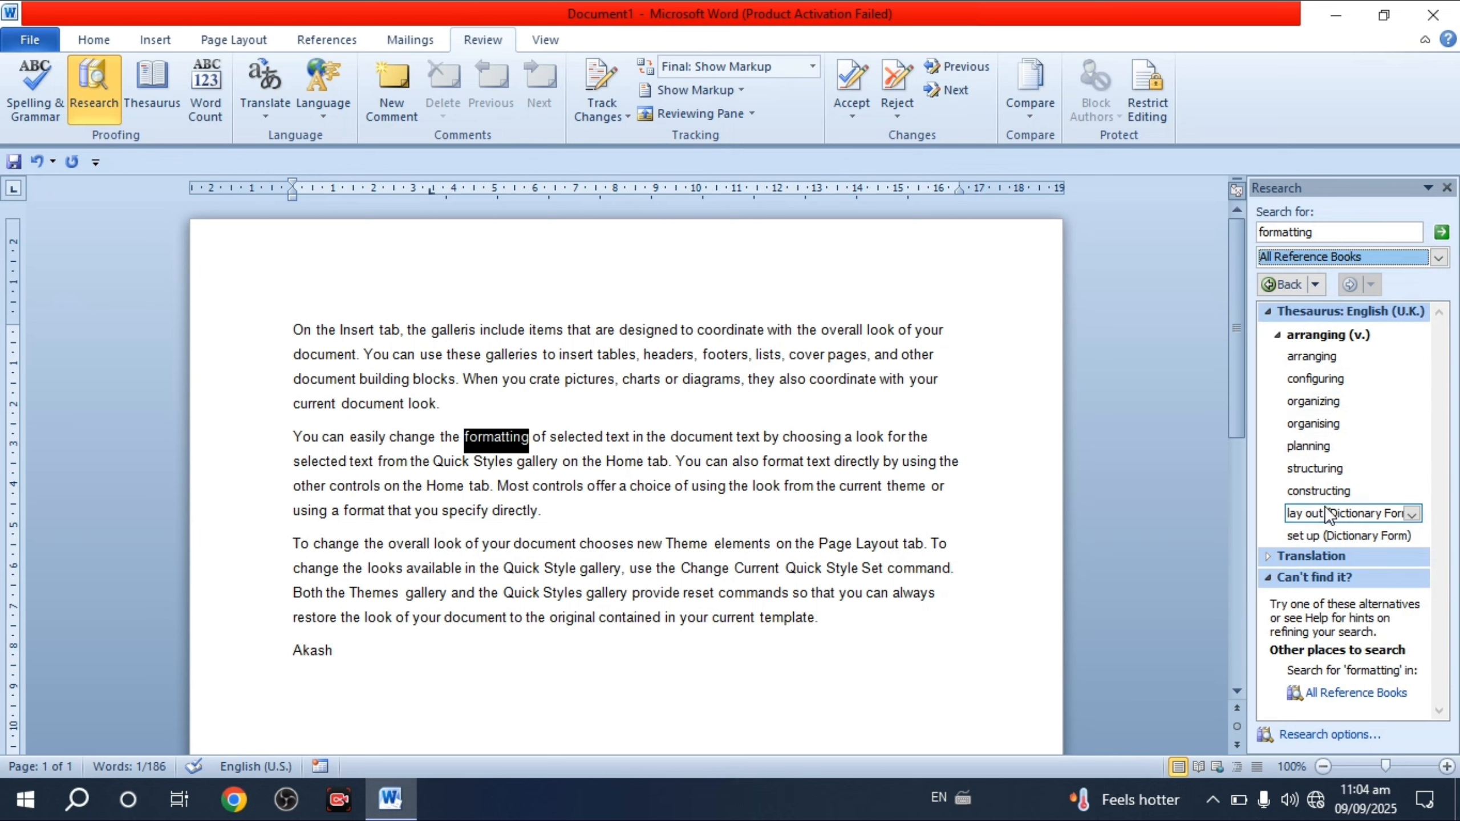
click(766, 507)
- Reopen the Thesaurus and search the copied 'template.' from the last paragraph
click(1446, 187)
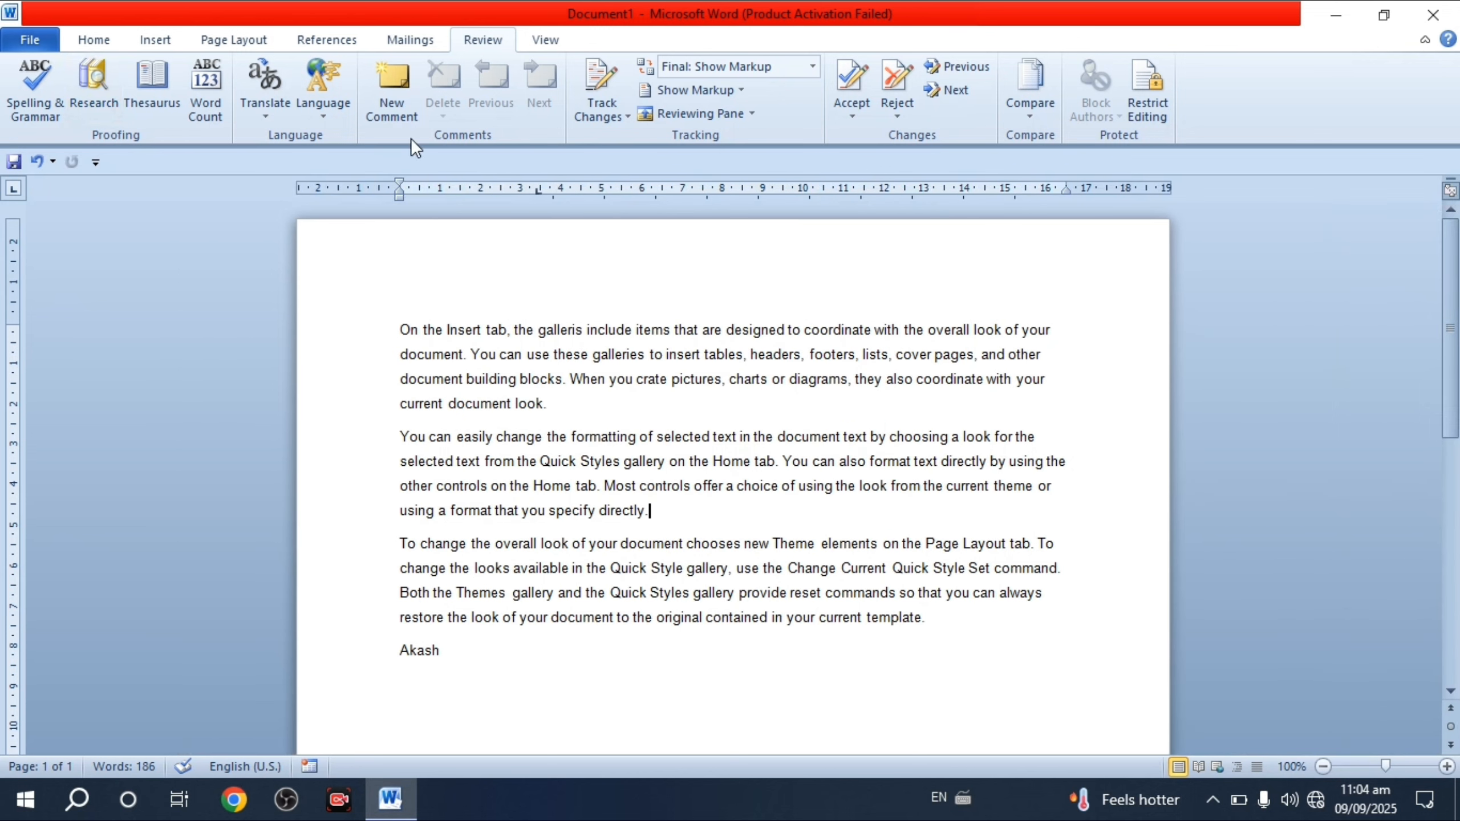
click(146, 95)
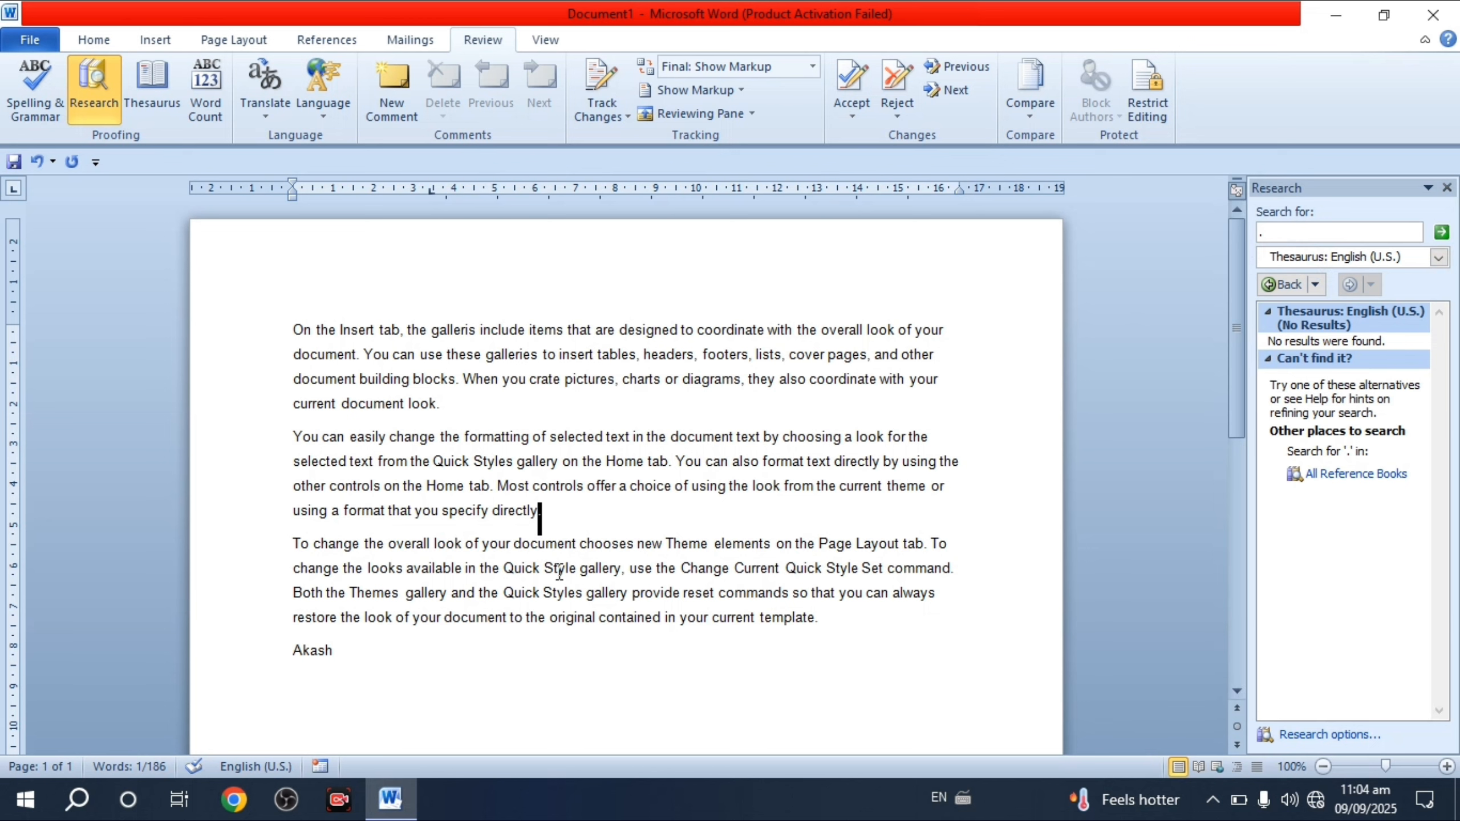
click(833, 627)
drag(834, 626, 762, 623)
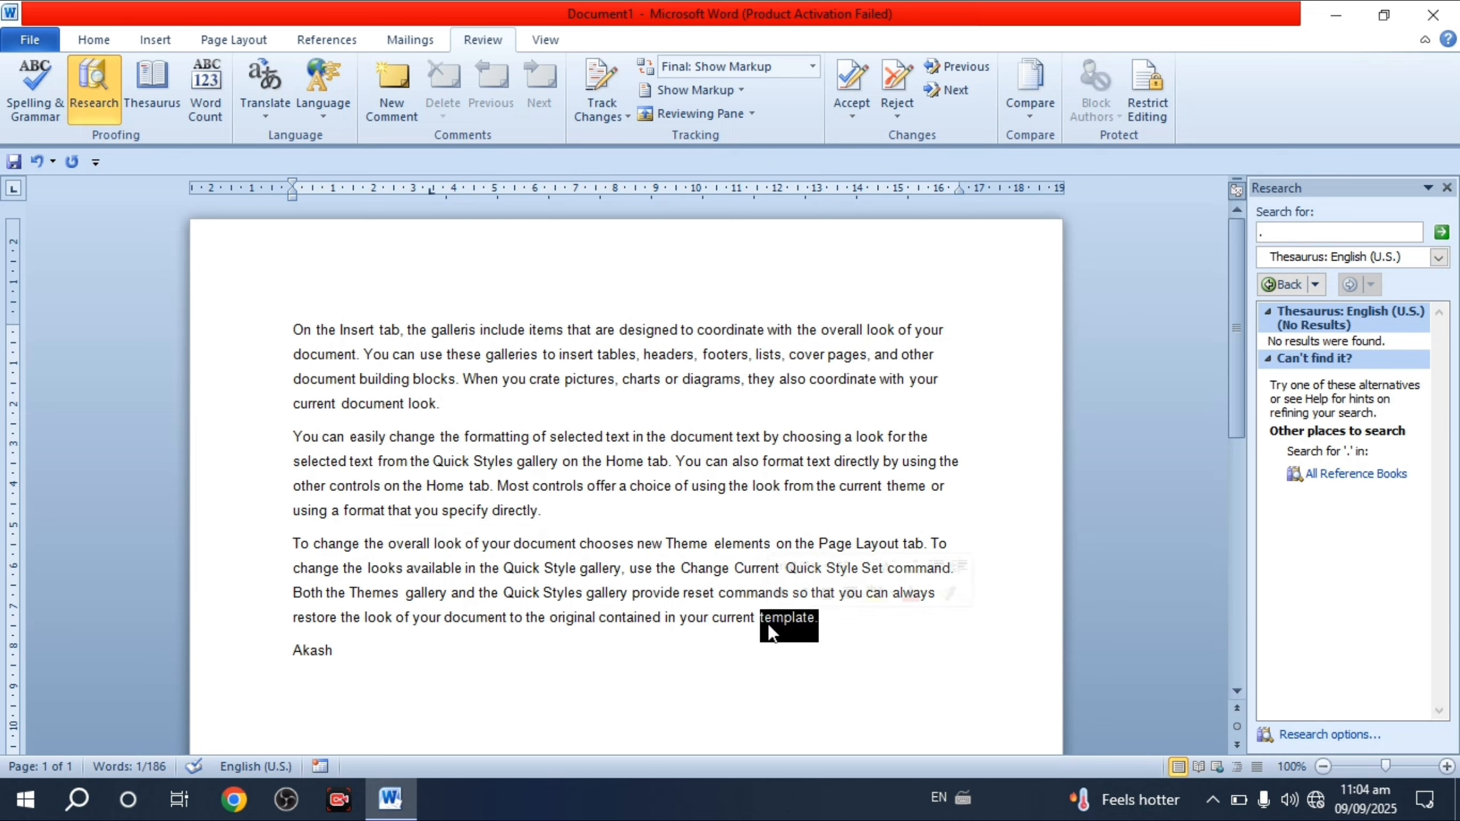
key(ctrl+c)
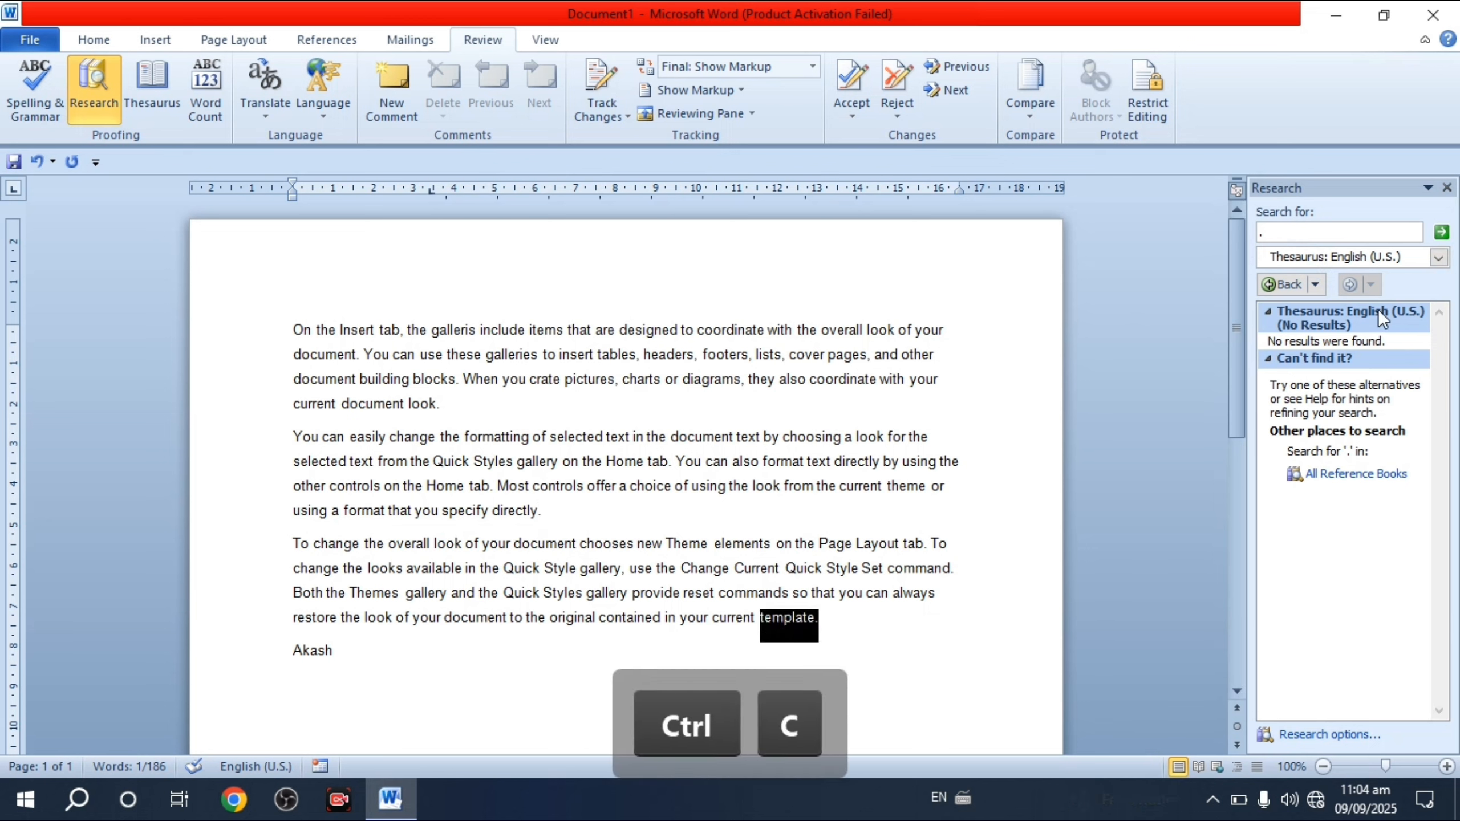
click(1281, 233)
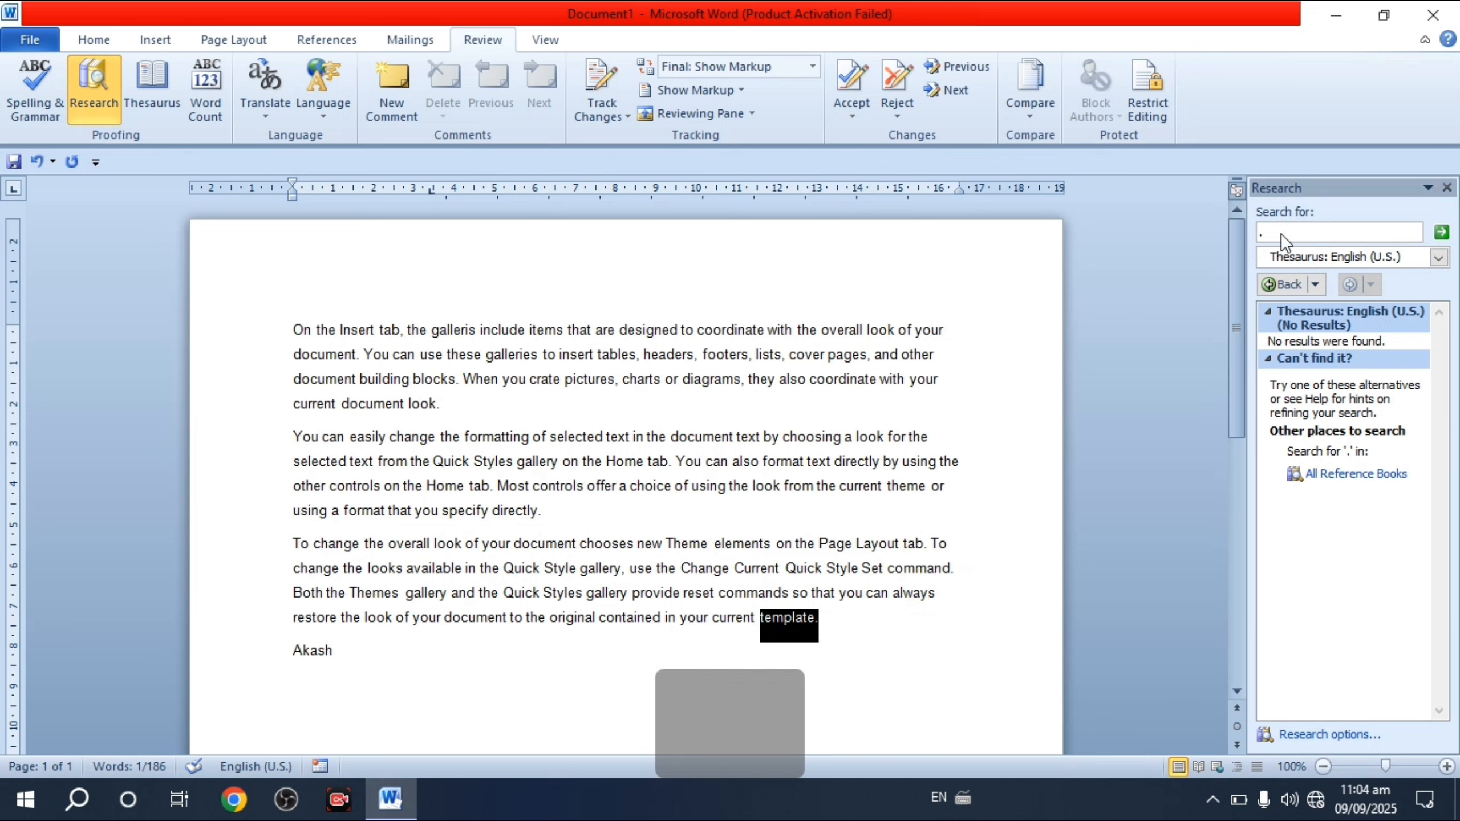
key(ctrl+v)
click(1441, 233)
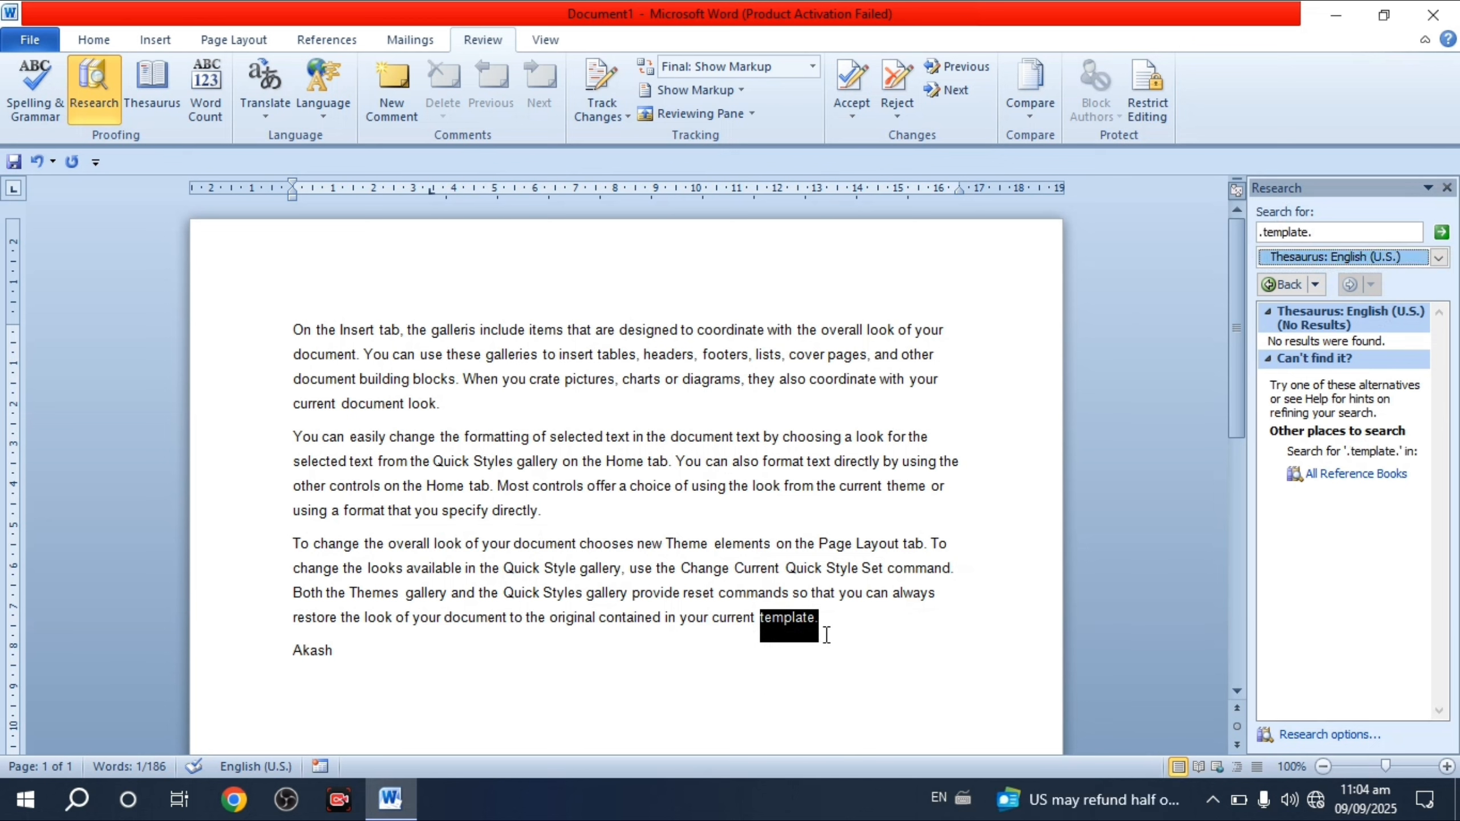
- Strip the full stops to search 'template', then look up synonyms of 'pattern'
click(1326, 233)
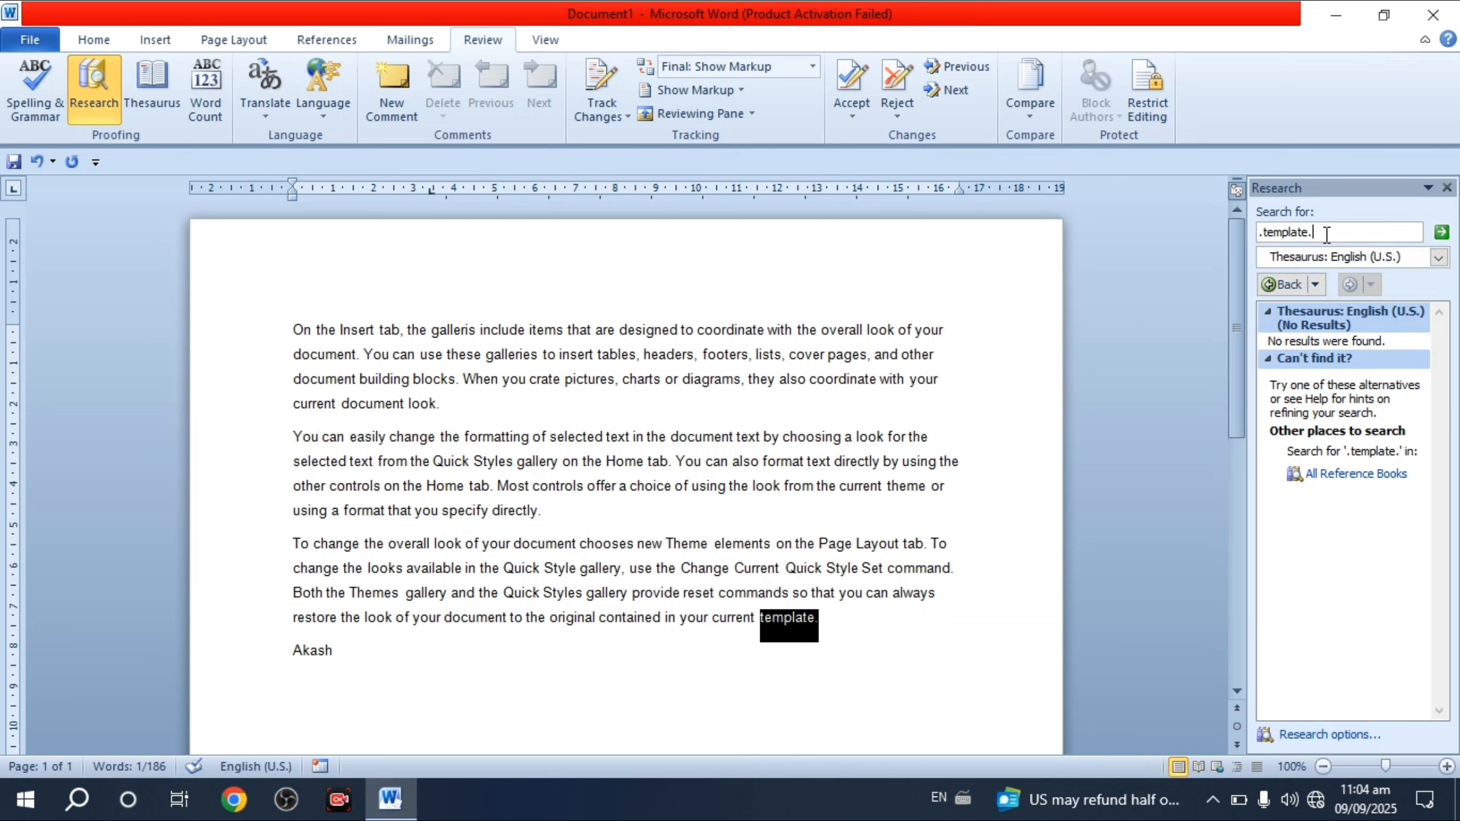
key(BackSpace)
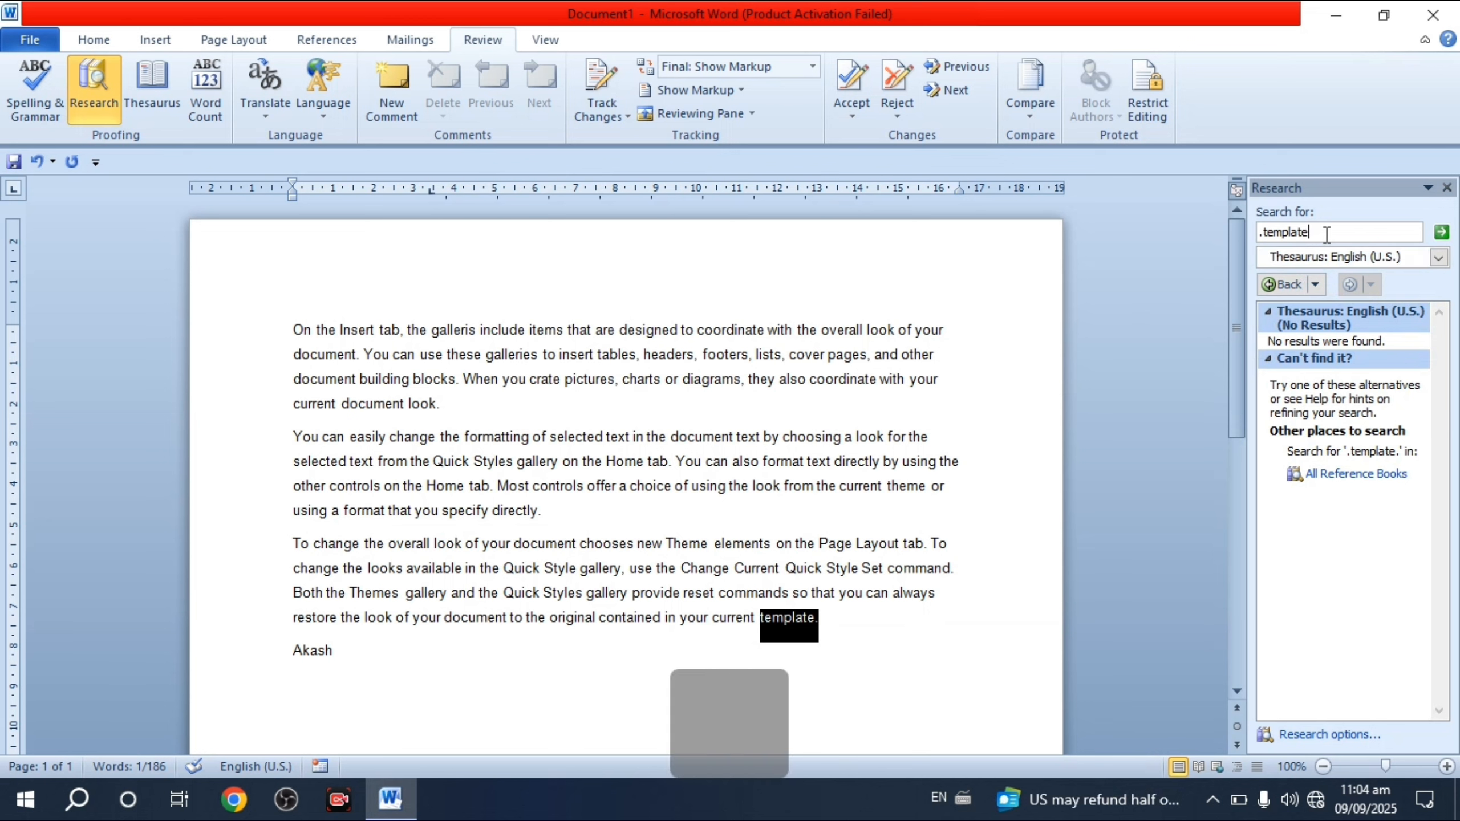
click(1266, 234)
key(BackSpace)
click(1441, 231)
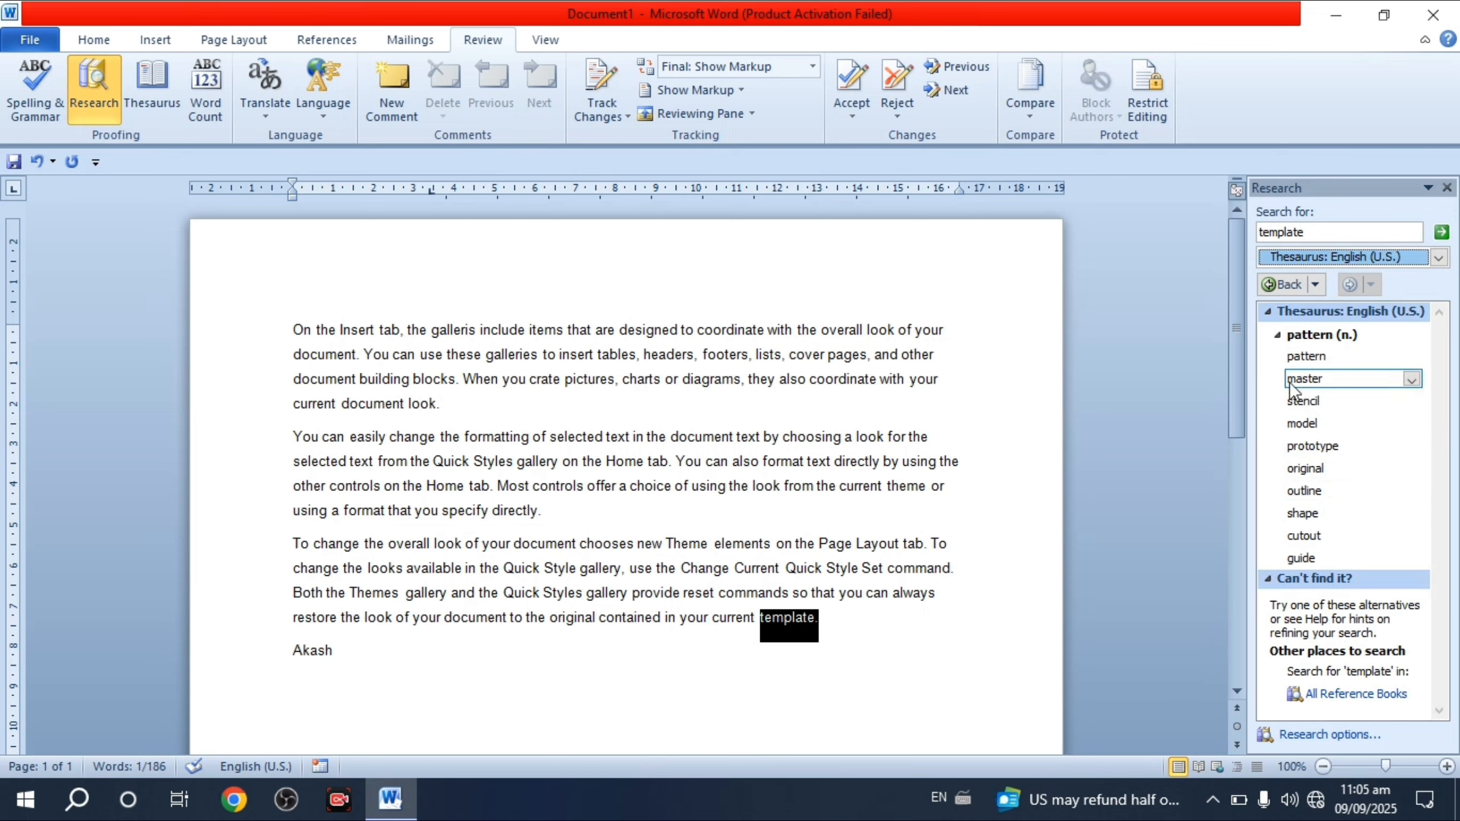
click(1326, 358)
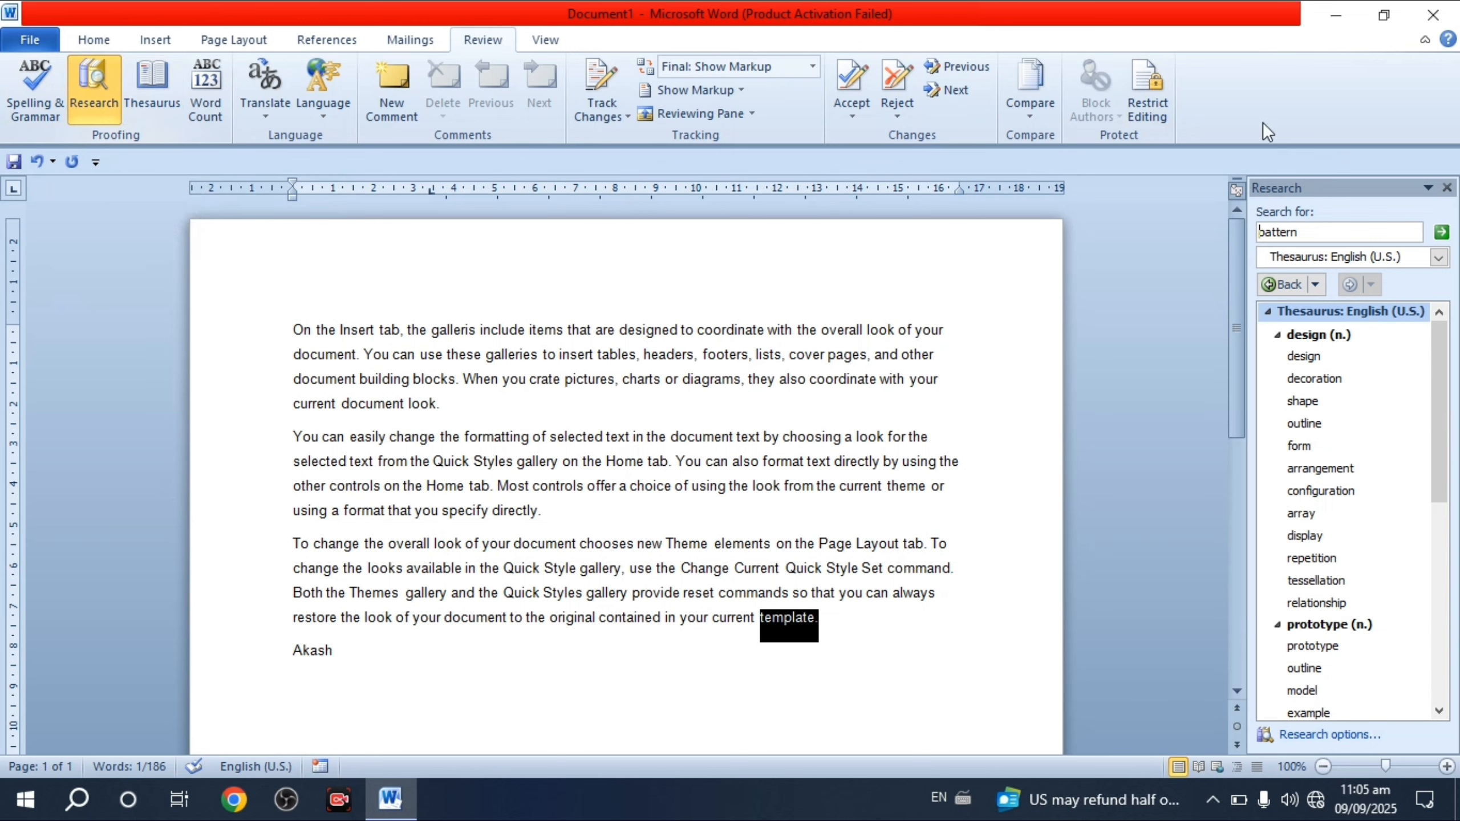
- Close the Research pane and show Word Count: 1 page, 186 words, 1,082 characters
click(1446, 187)
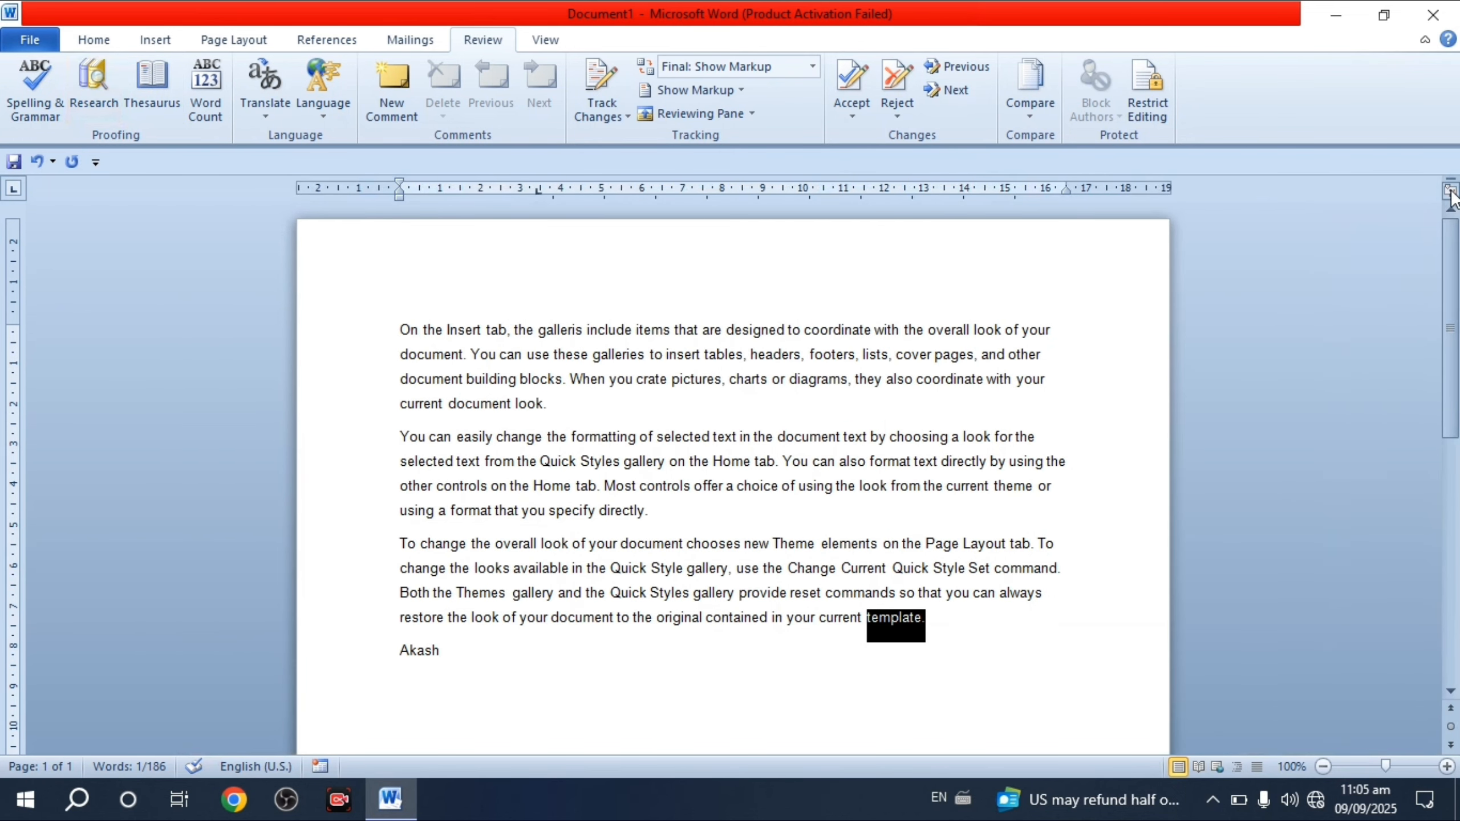
click(794, 463)
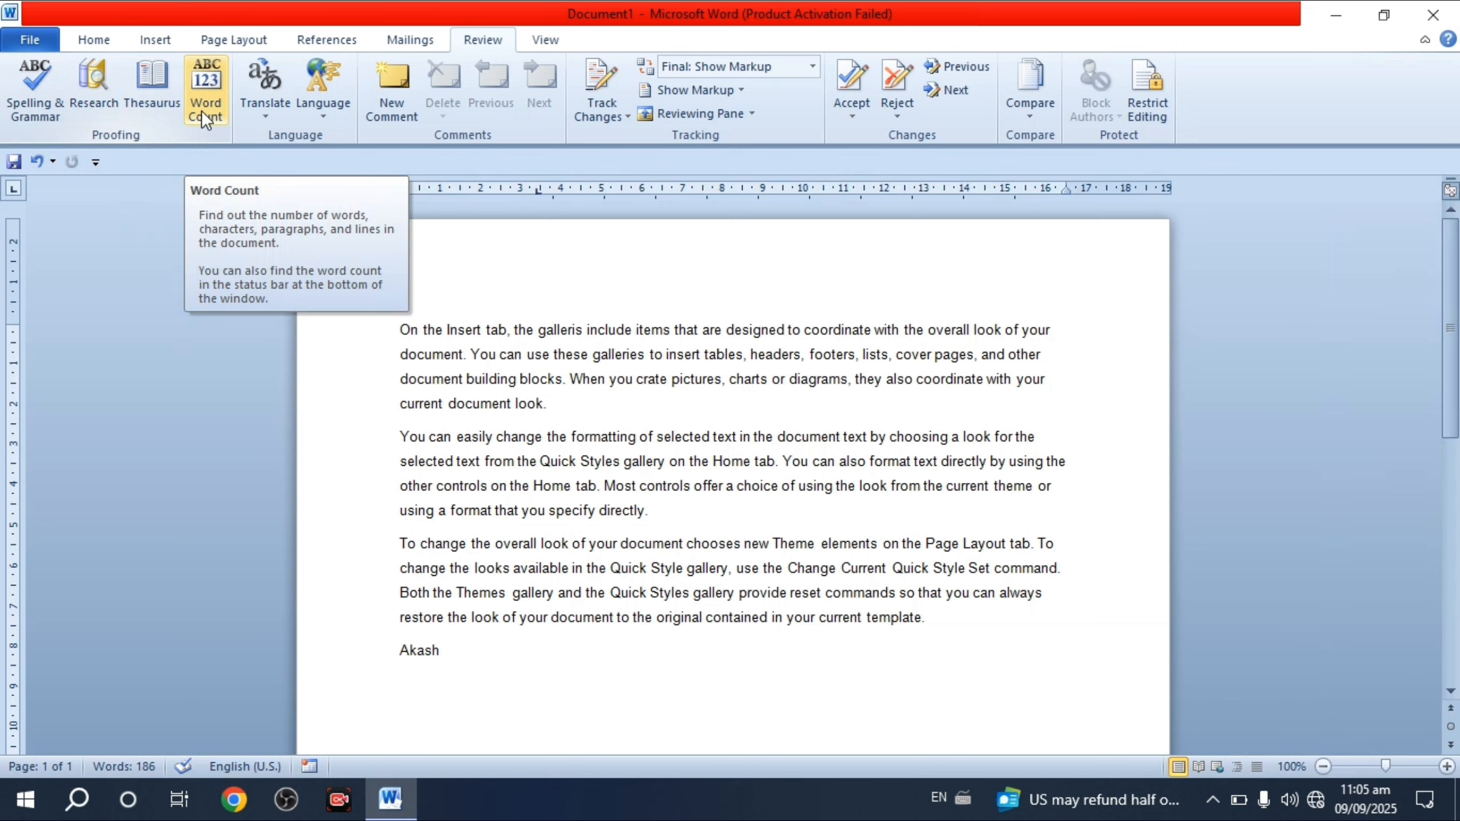
click(216, 108)
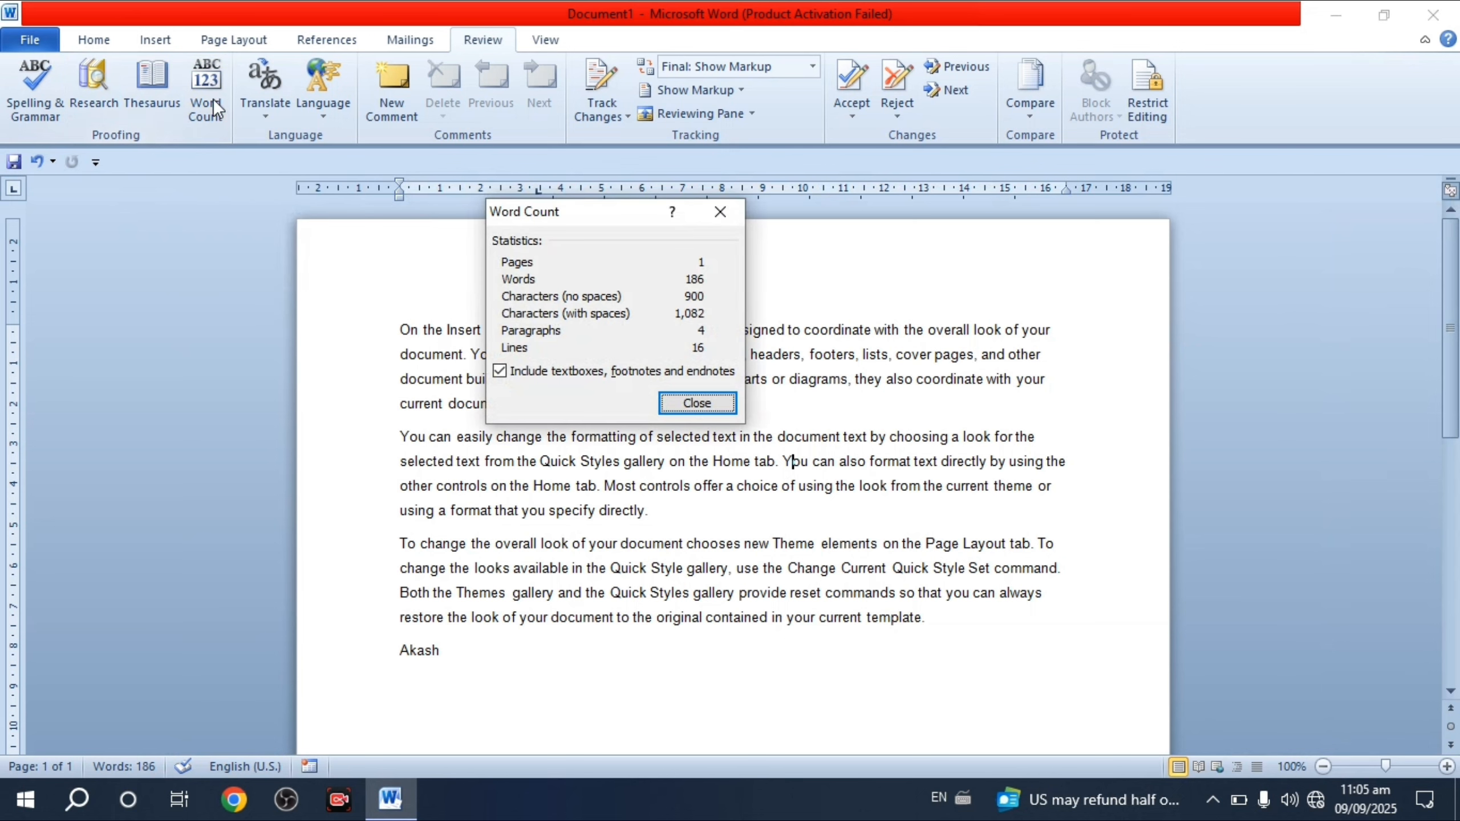
drag(555, 205, 703, 230)
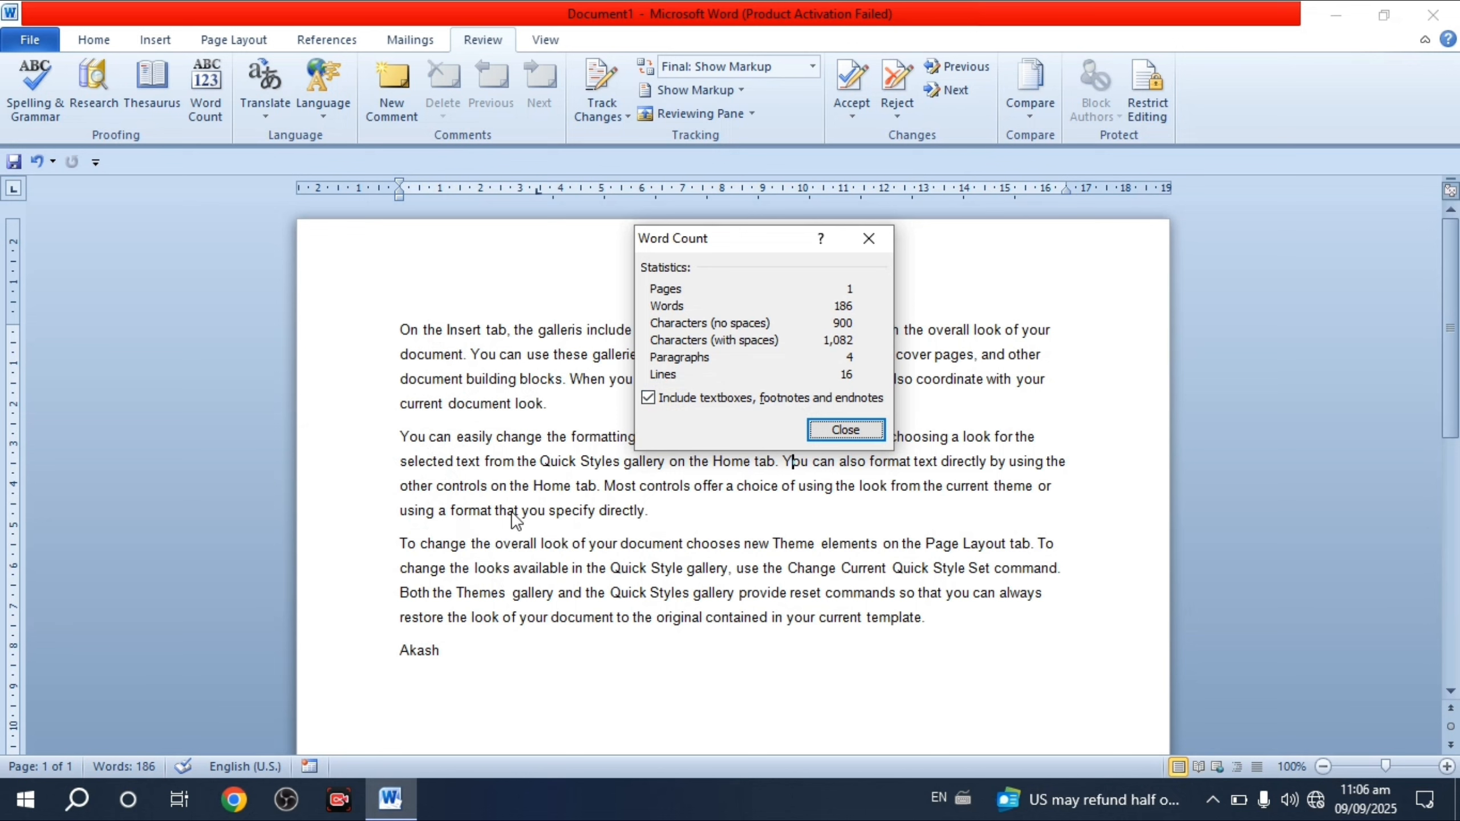
- Close the Word Count dialog and briefly open the Language options
click(866, 240)
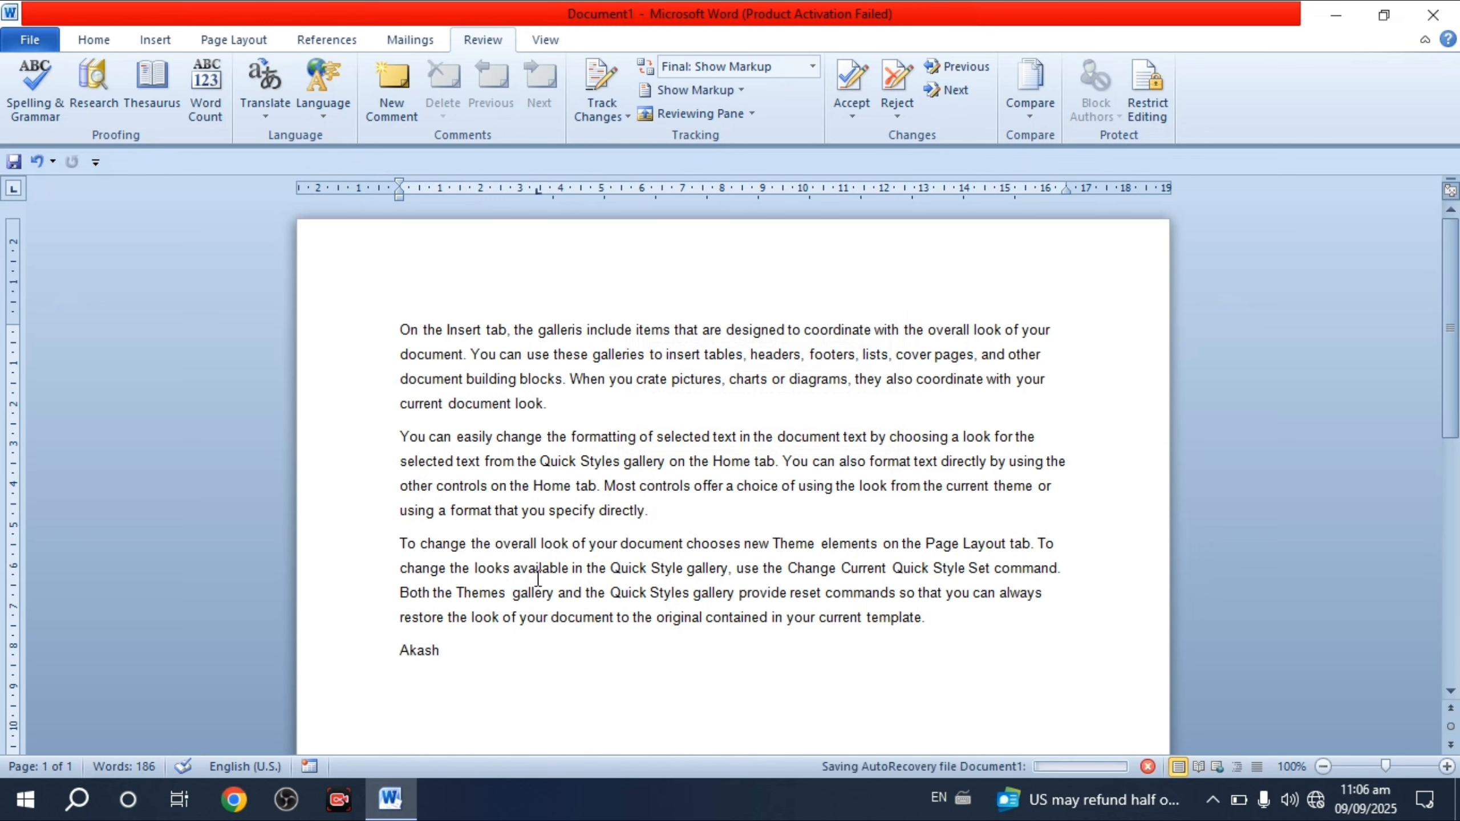
scroll(537, 577, down, 1)
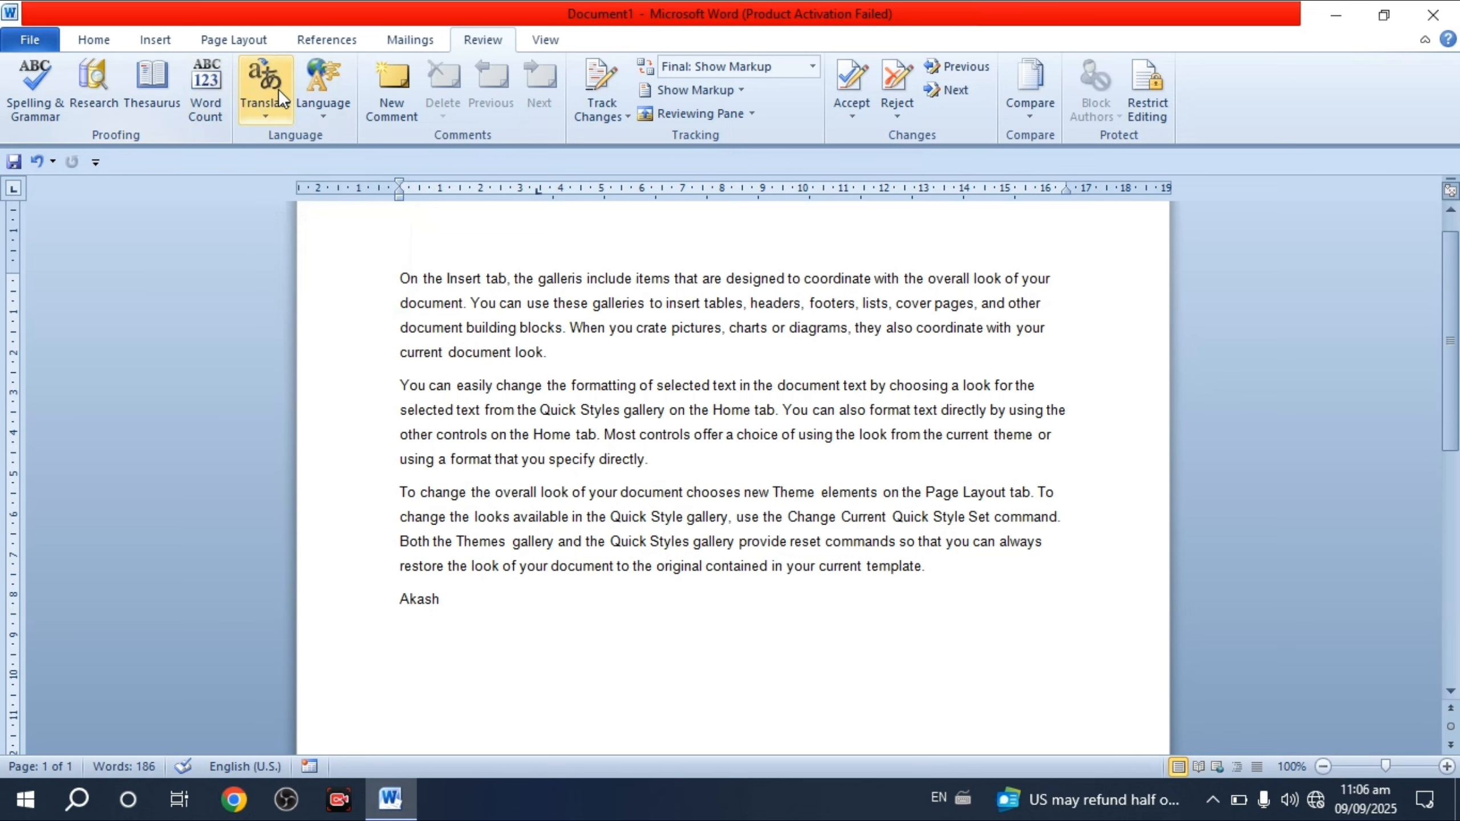
click(322, 91)
click(479, 263)
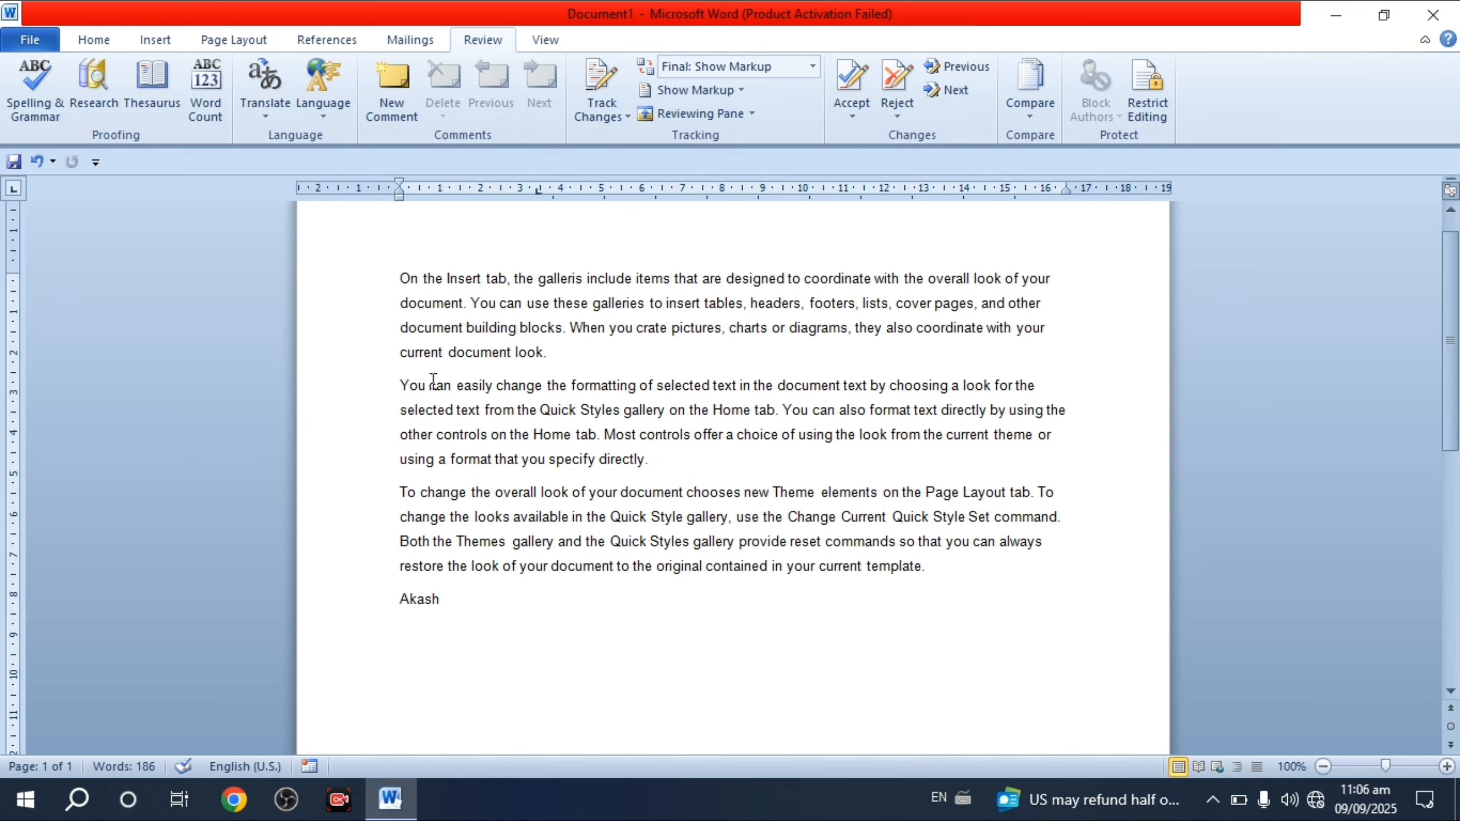
- Select all the text and translate it from English (U.S.) to French (France) in the Research pane
drag(400, 278, 496, 606)
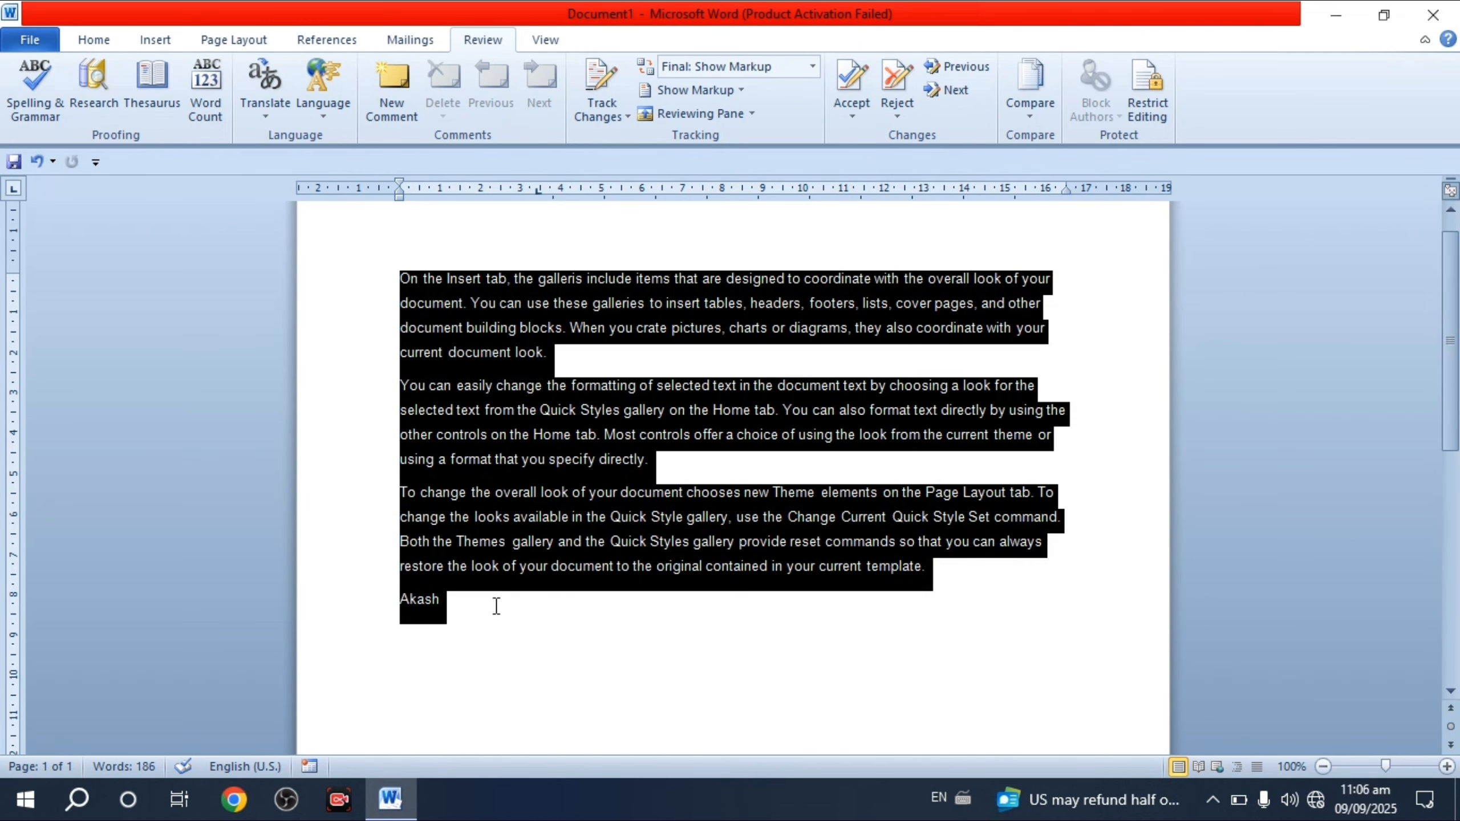
click(260, 103)
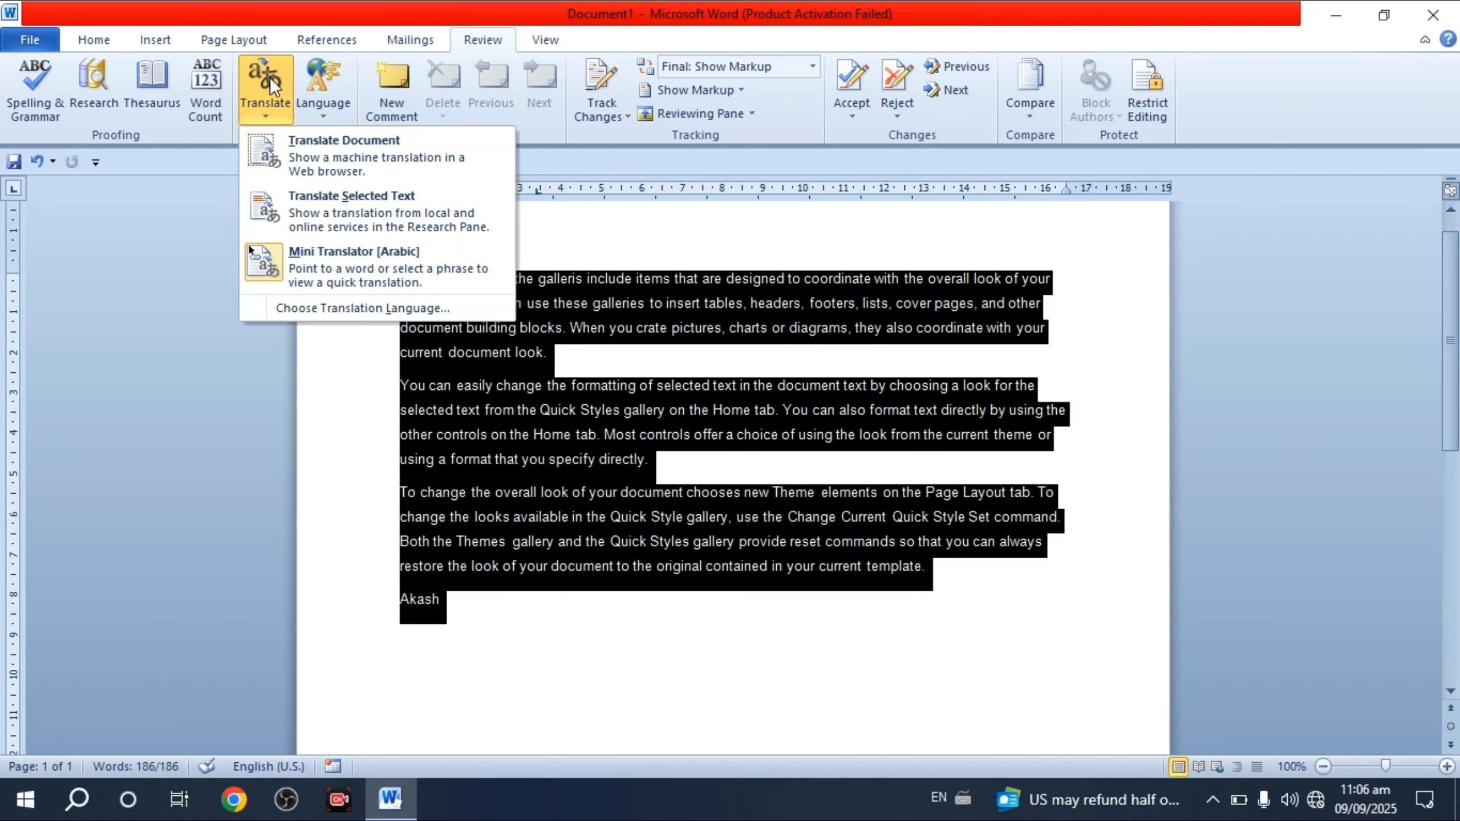
click(269, 78)
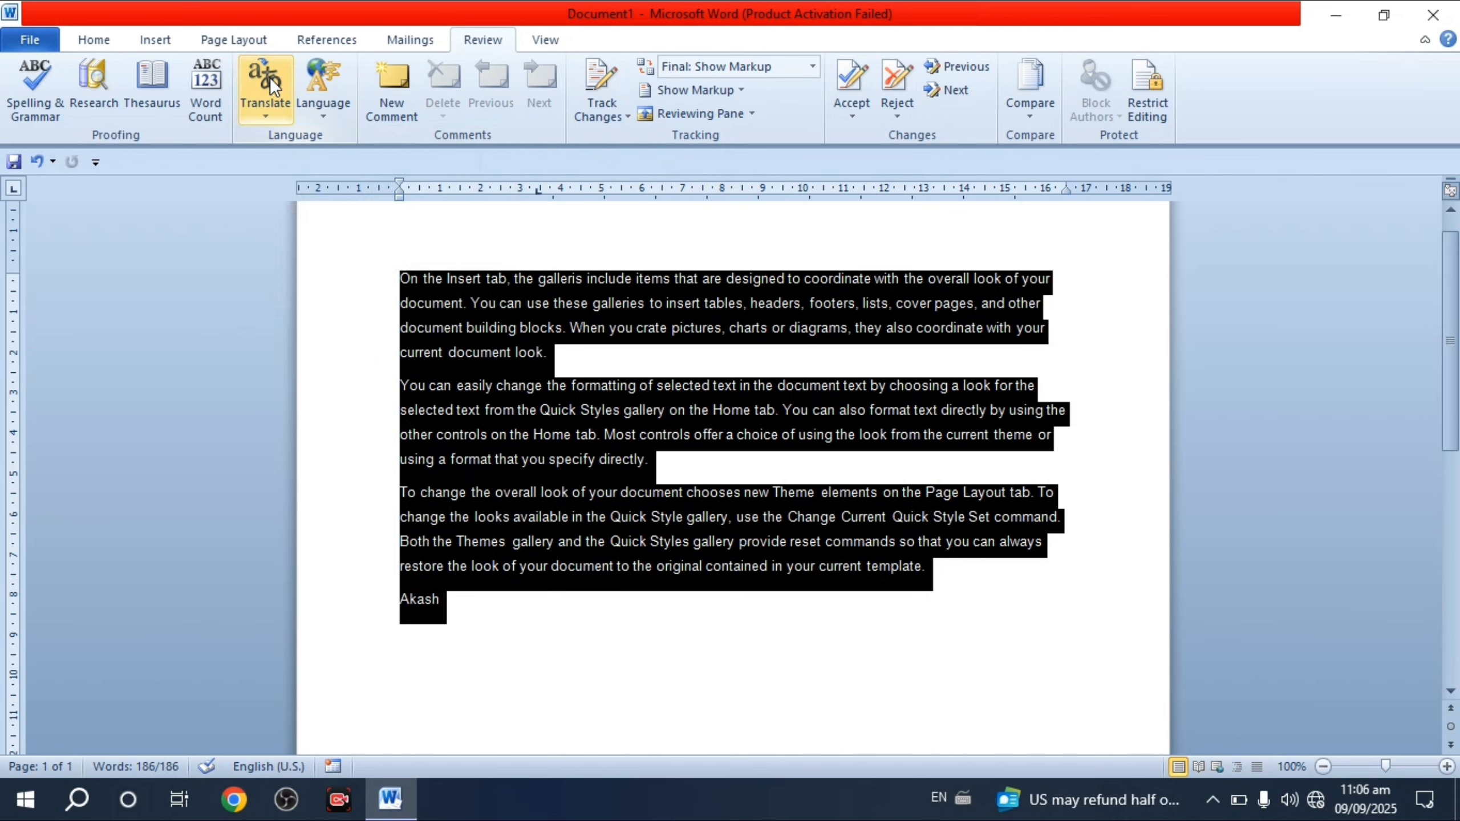
click(269, 77)
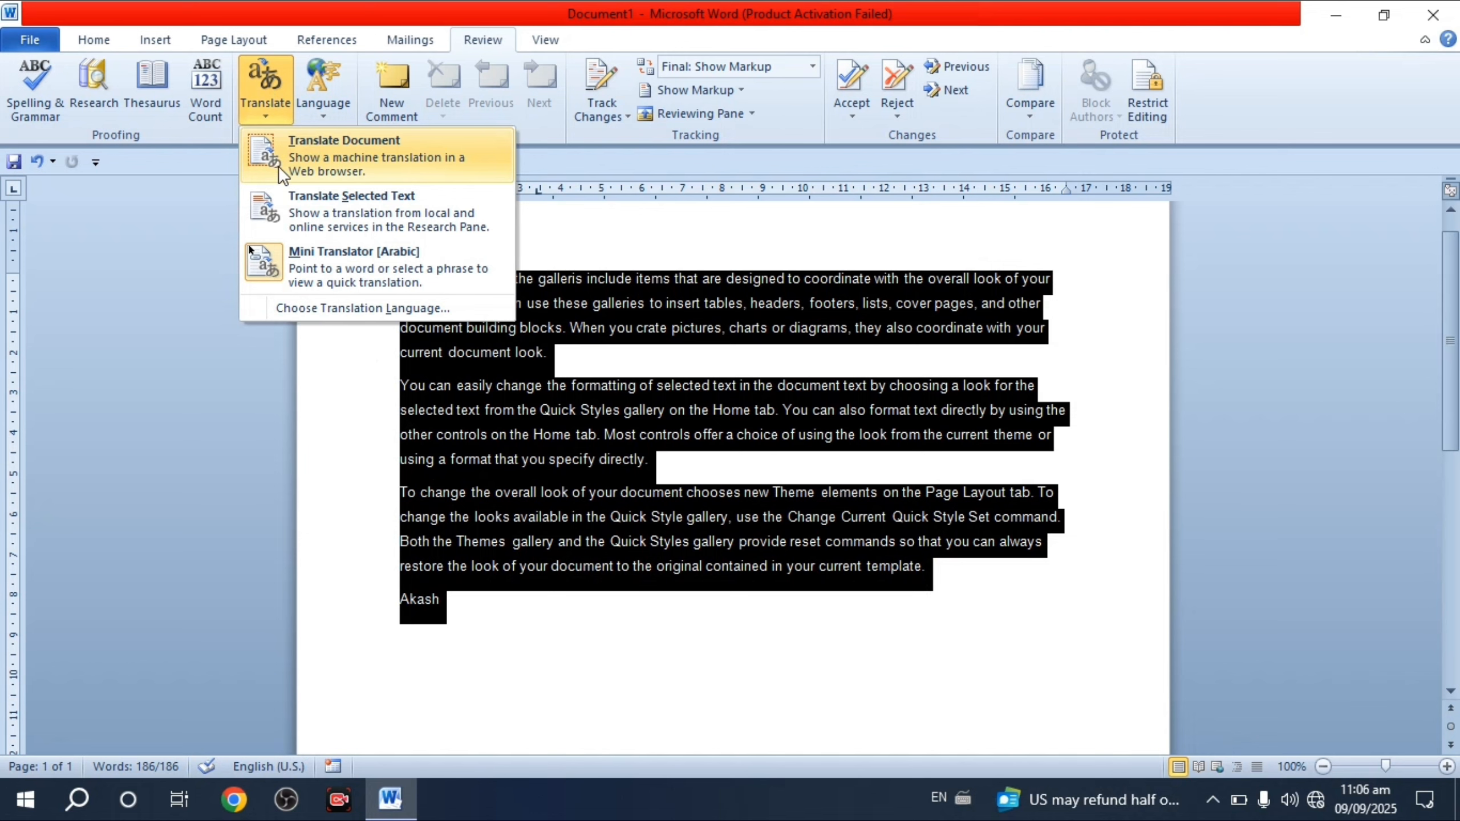
click(354, 156)
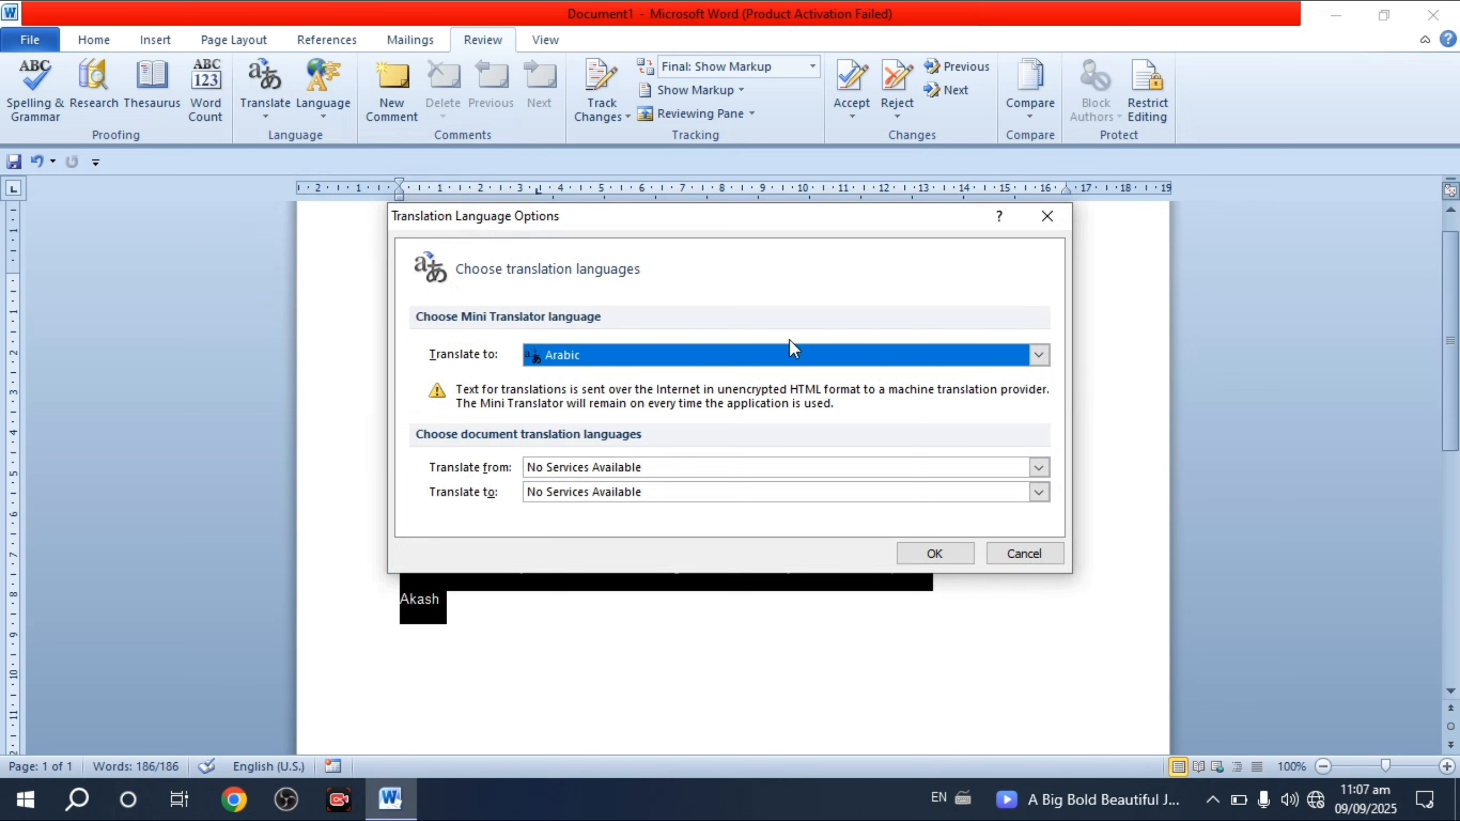
click(1039, 228)
click(267, 114)
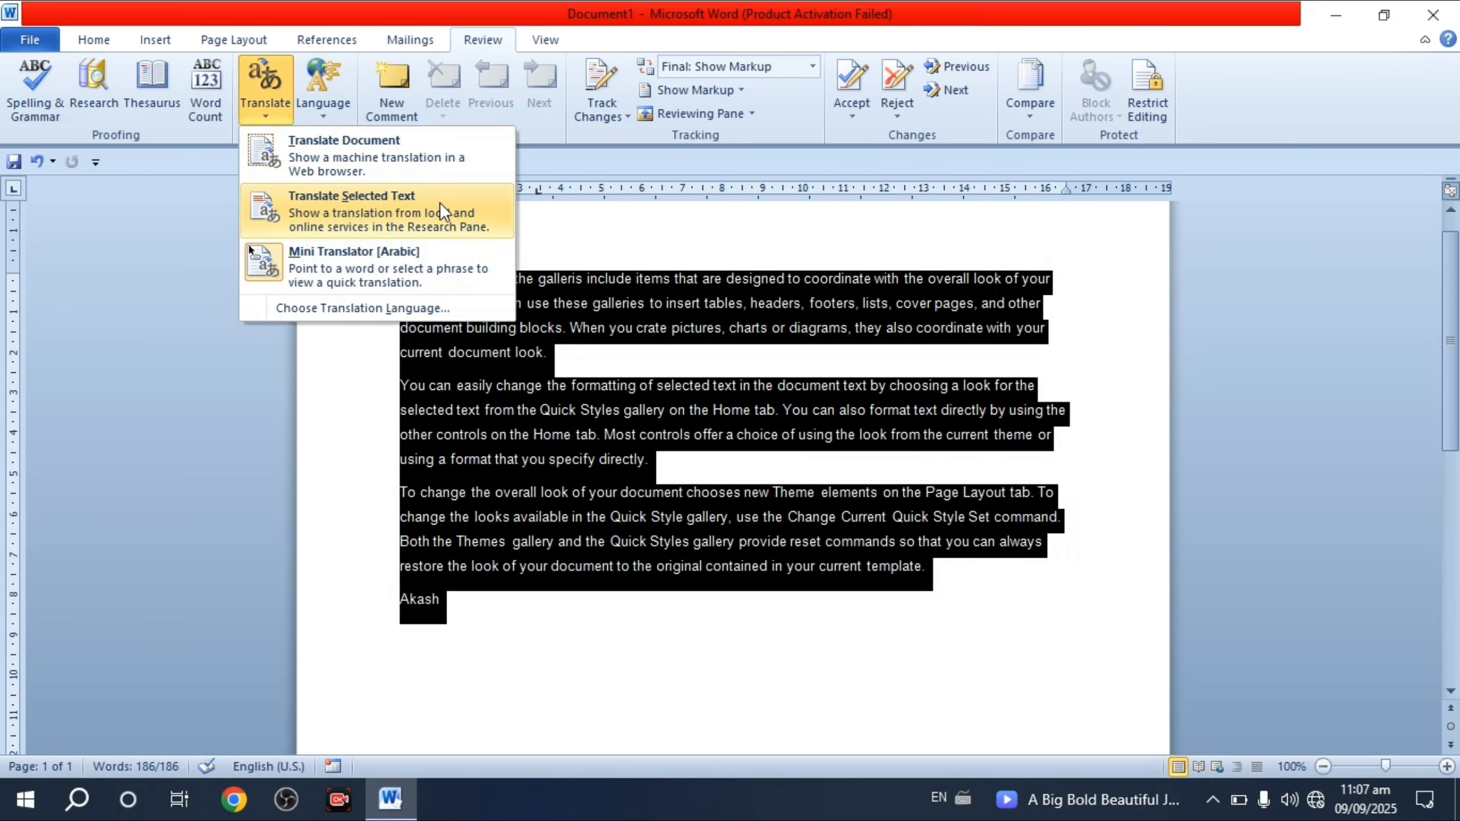
click(355, 200)
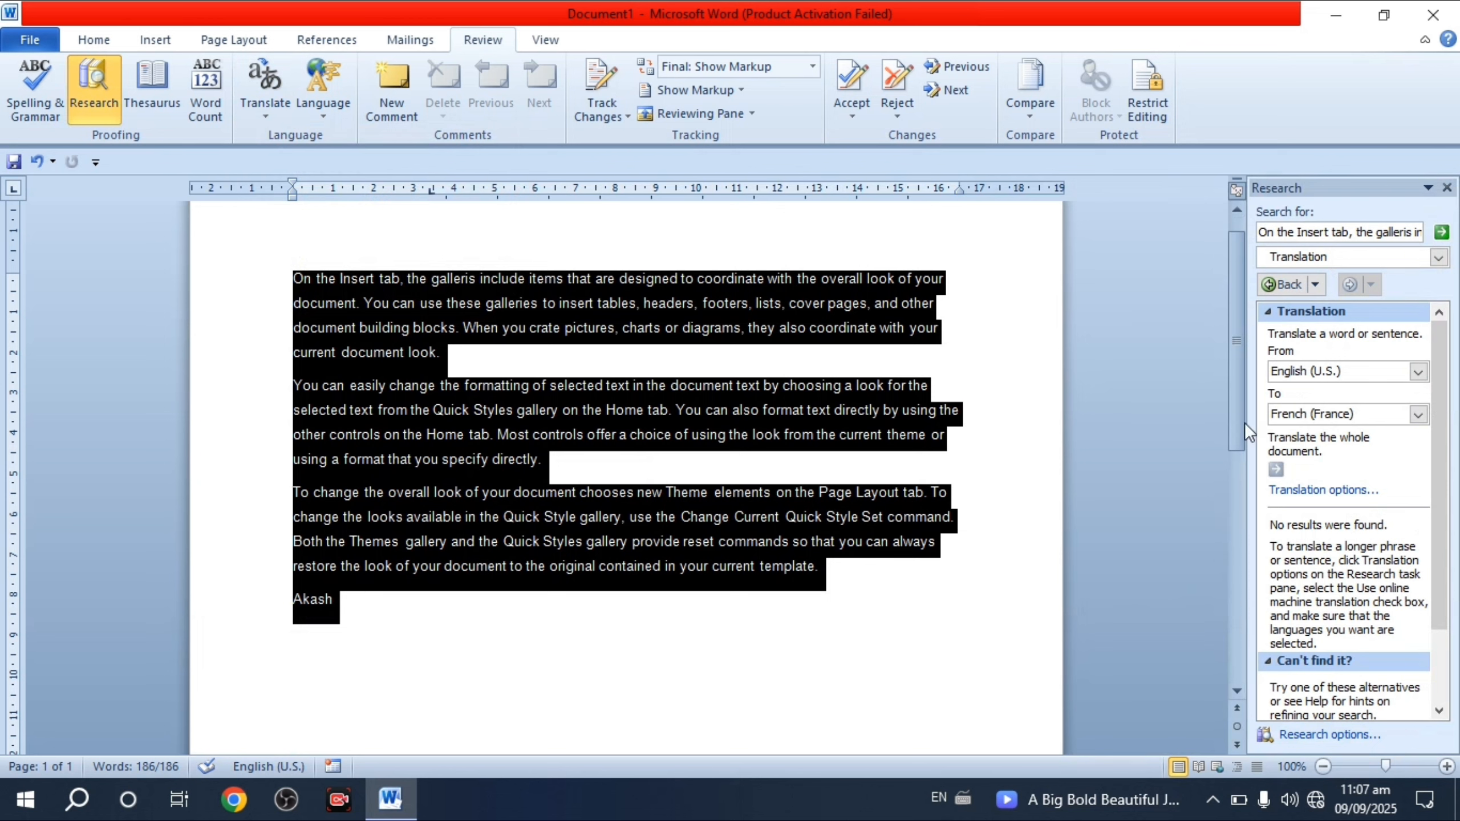
- Switch the translation target to Spanish (International Sort), then close the pane and deselect
click(1419, 412)
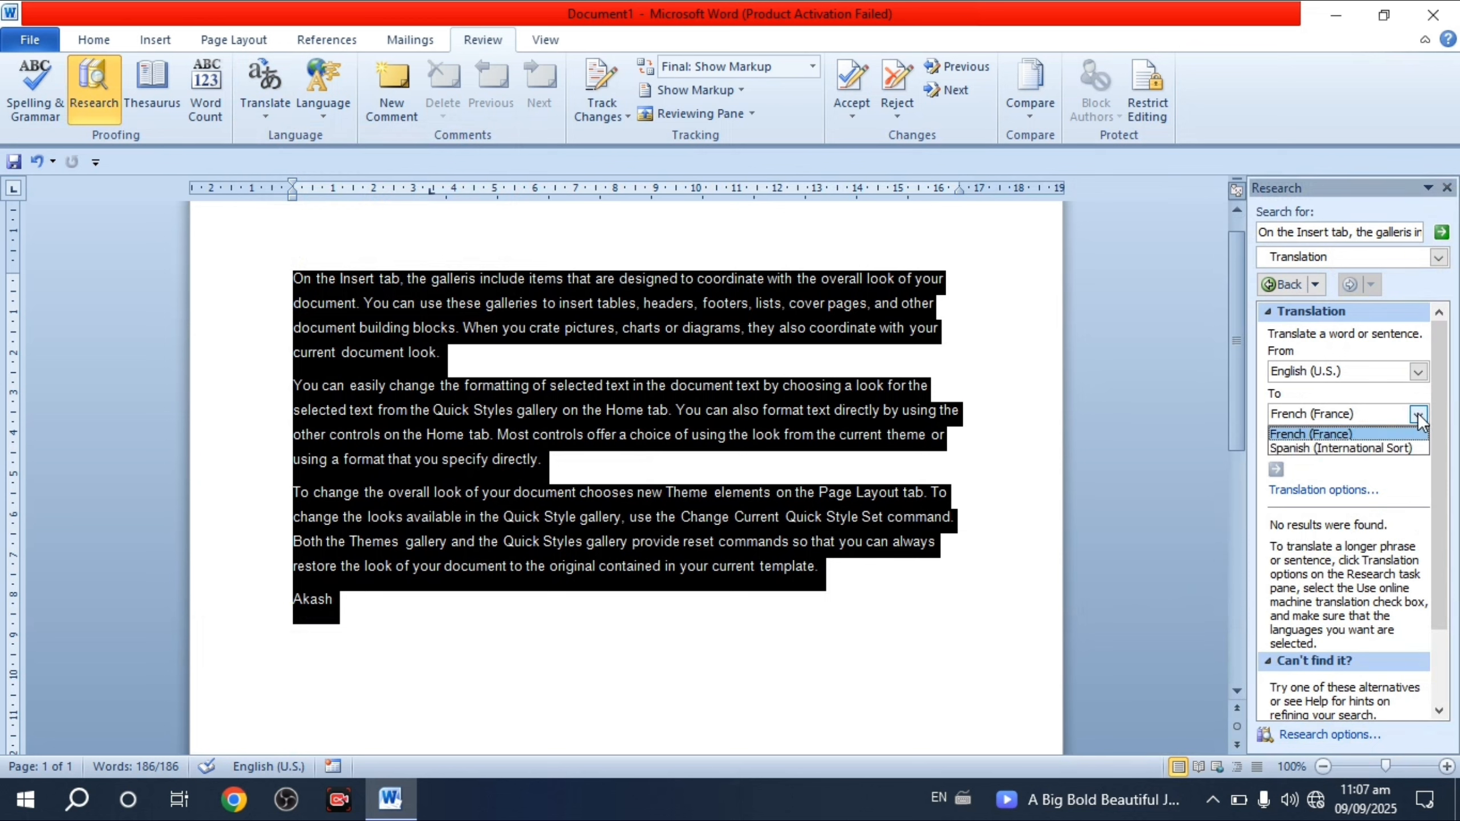
click(1318, 447)
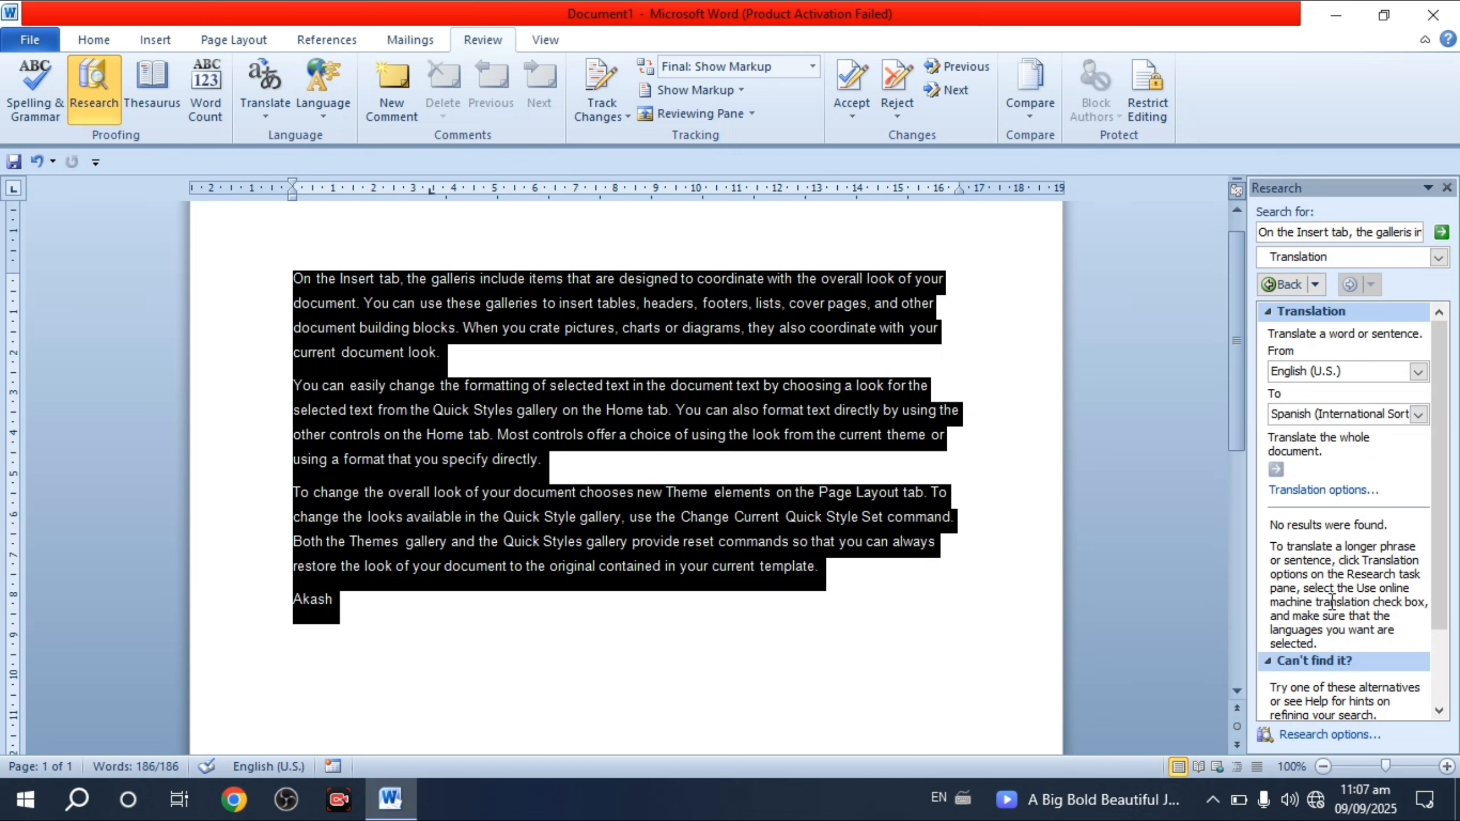
scroll(1337, 586, down, 3)
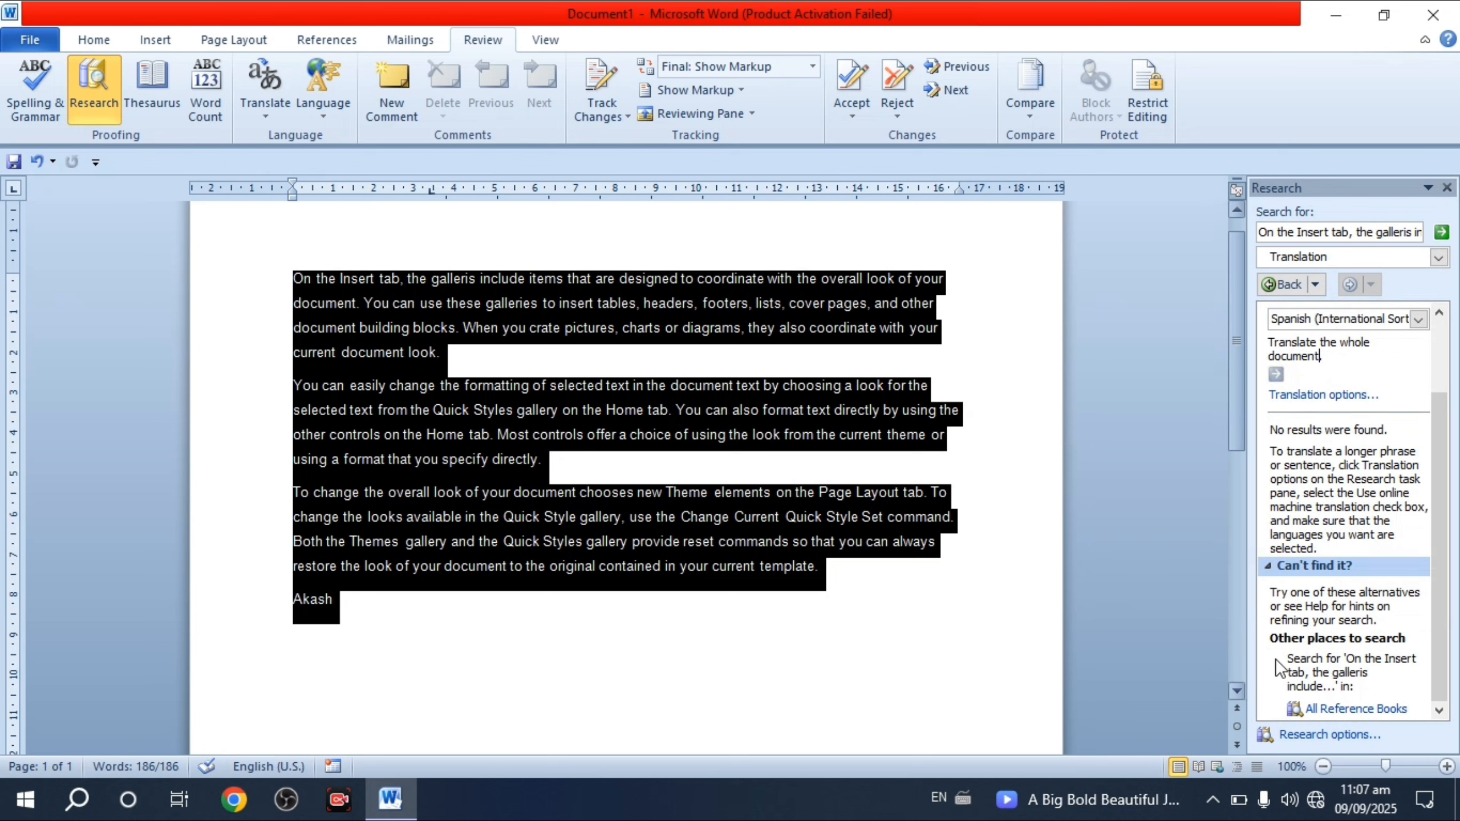
click(1446, 188)
click(610, 464)
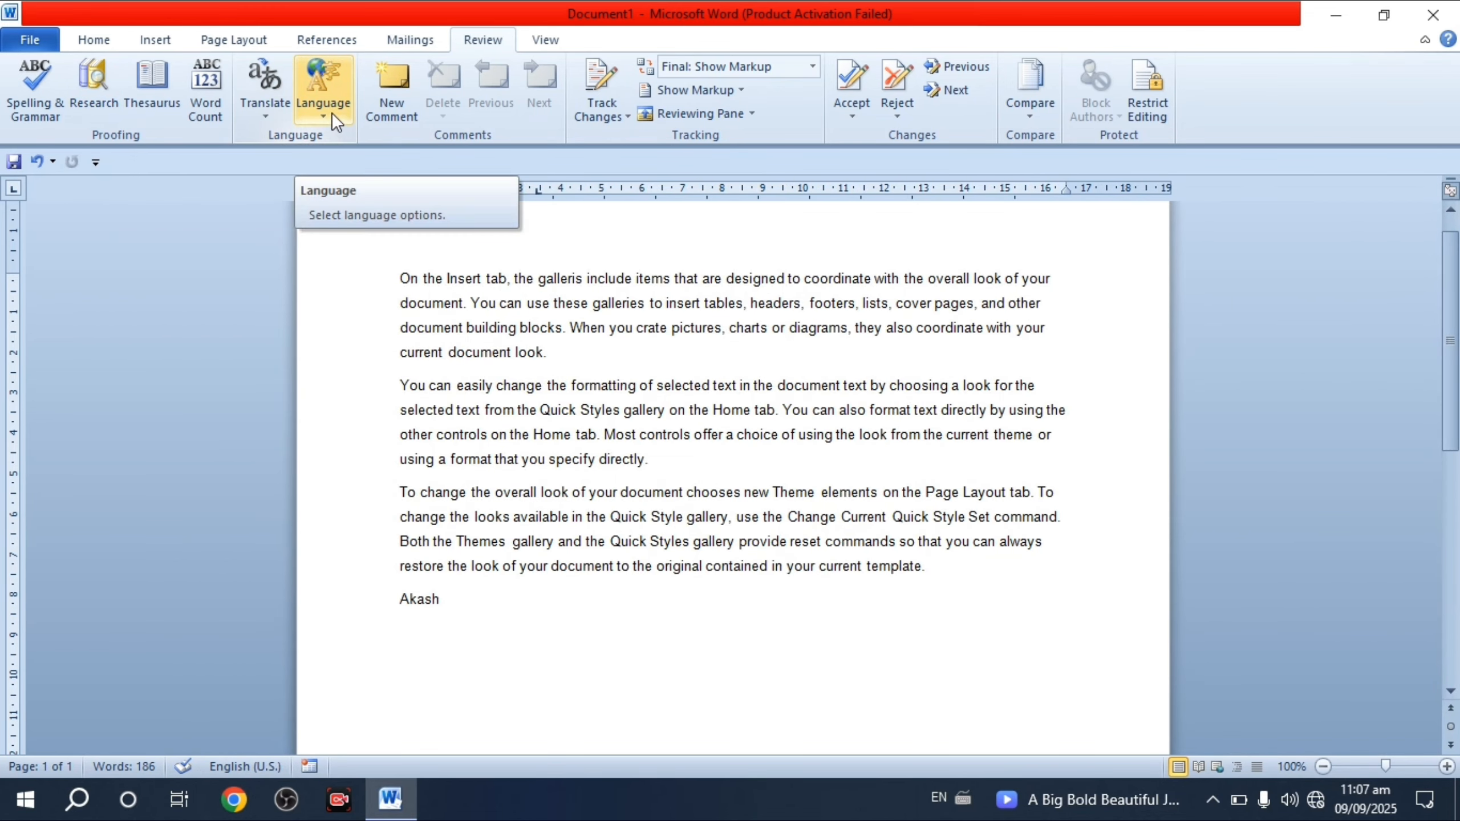
- Set the text's proofing language to Hindi
scroll(582, 528, down, 1)
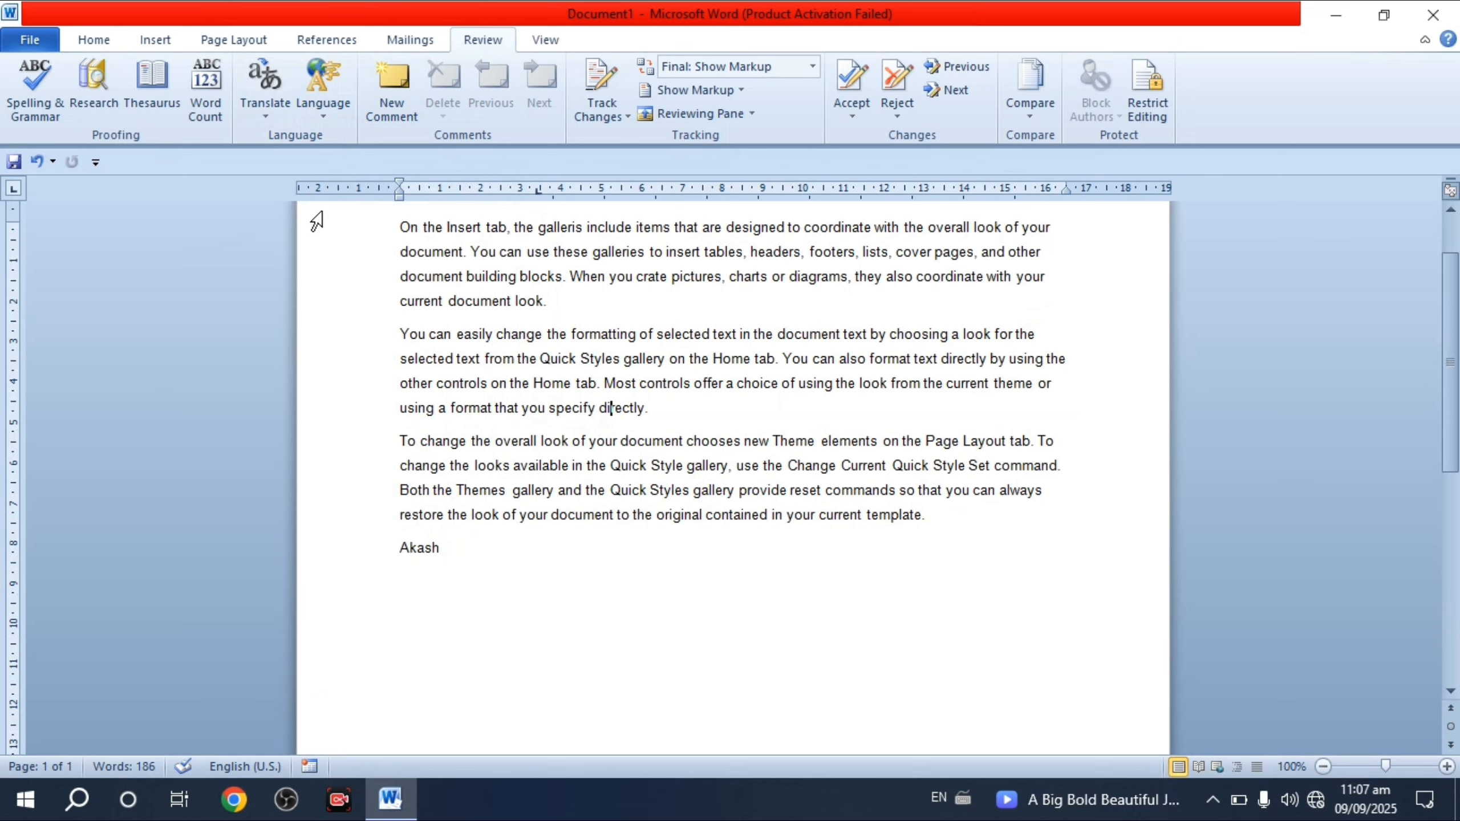
click(336, 99)
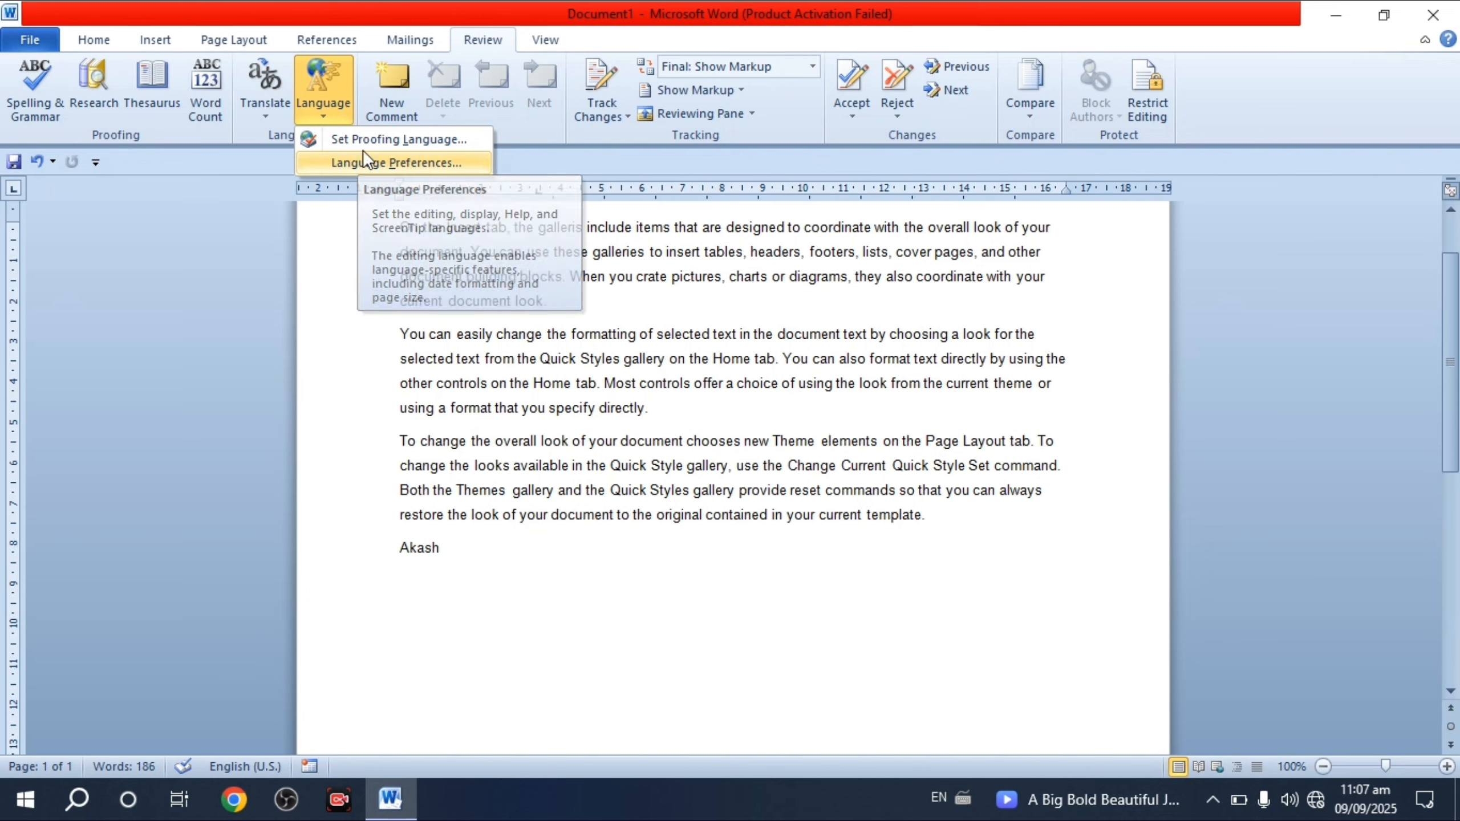
click(388, 144)
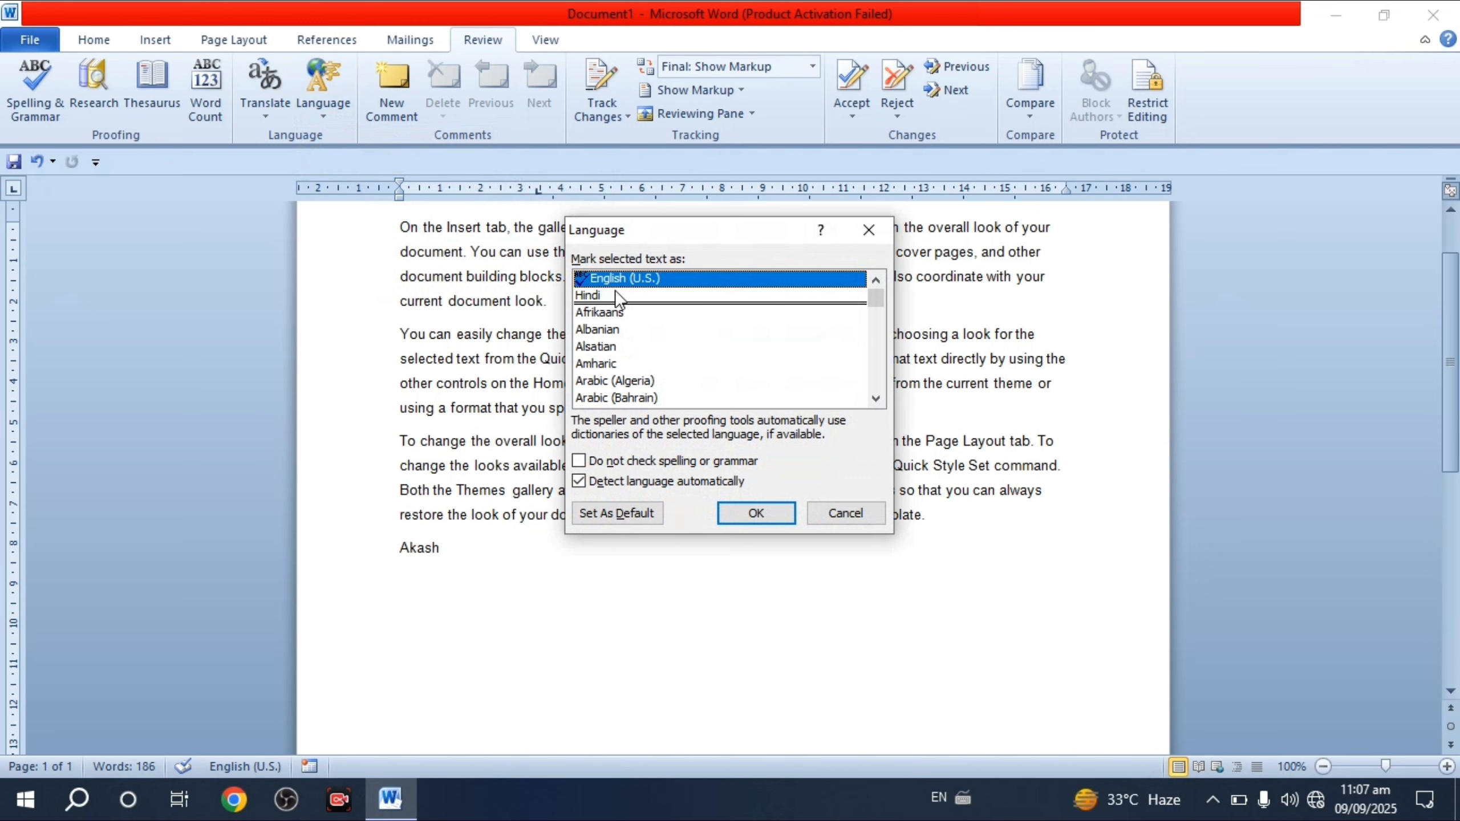
click(613, 295)
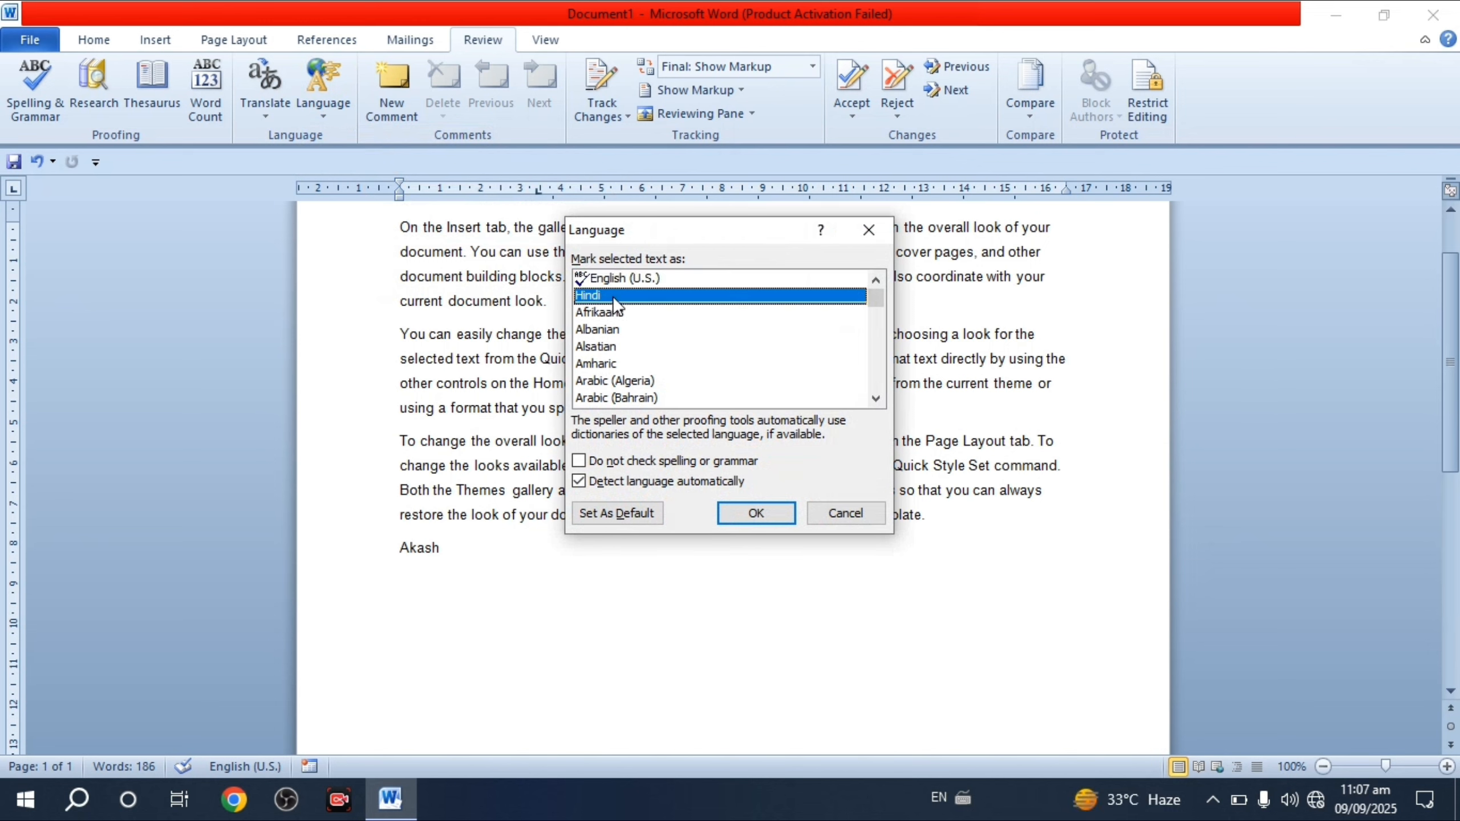
click(764, 509)
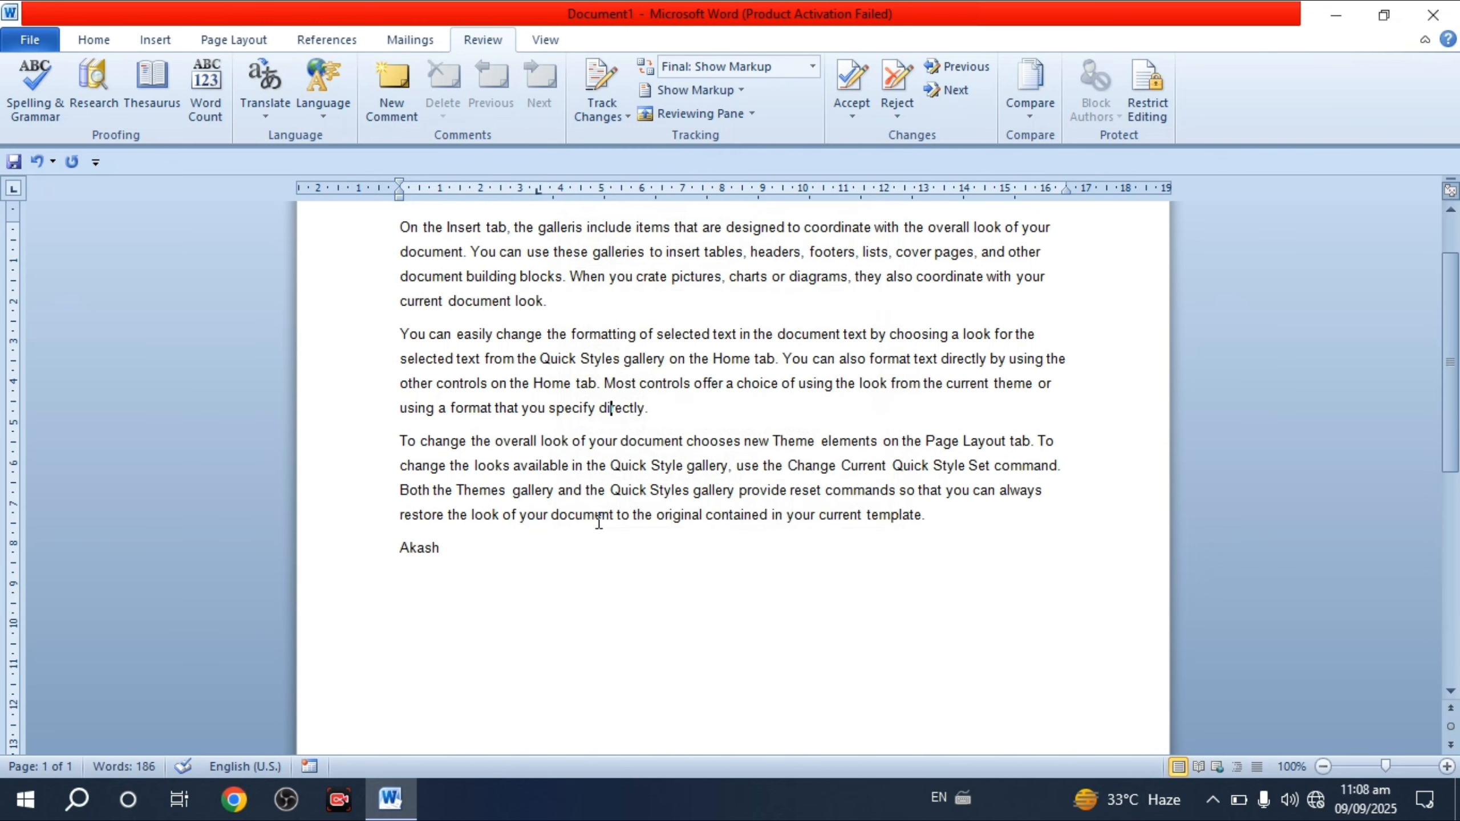
- Type 'cgc' at the end of the last line, then view Language Preferences and close Word Options
click(573, 562)
text(cgc)
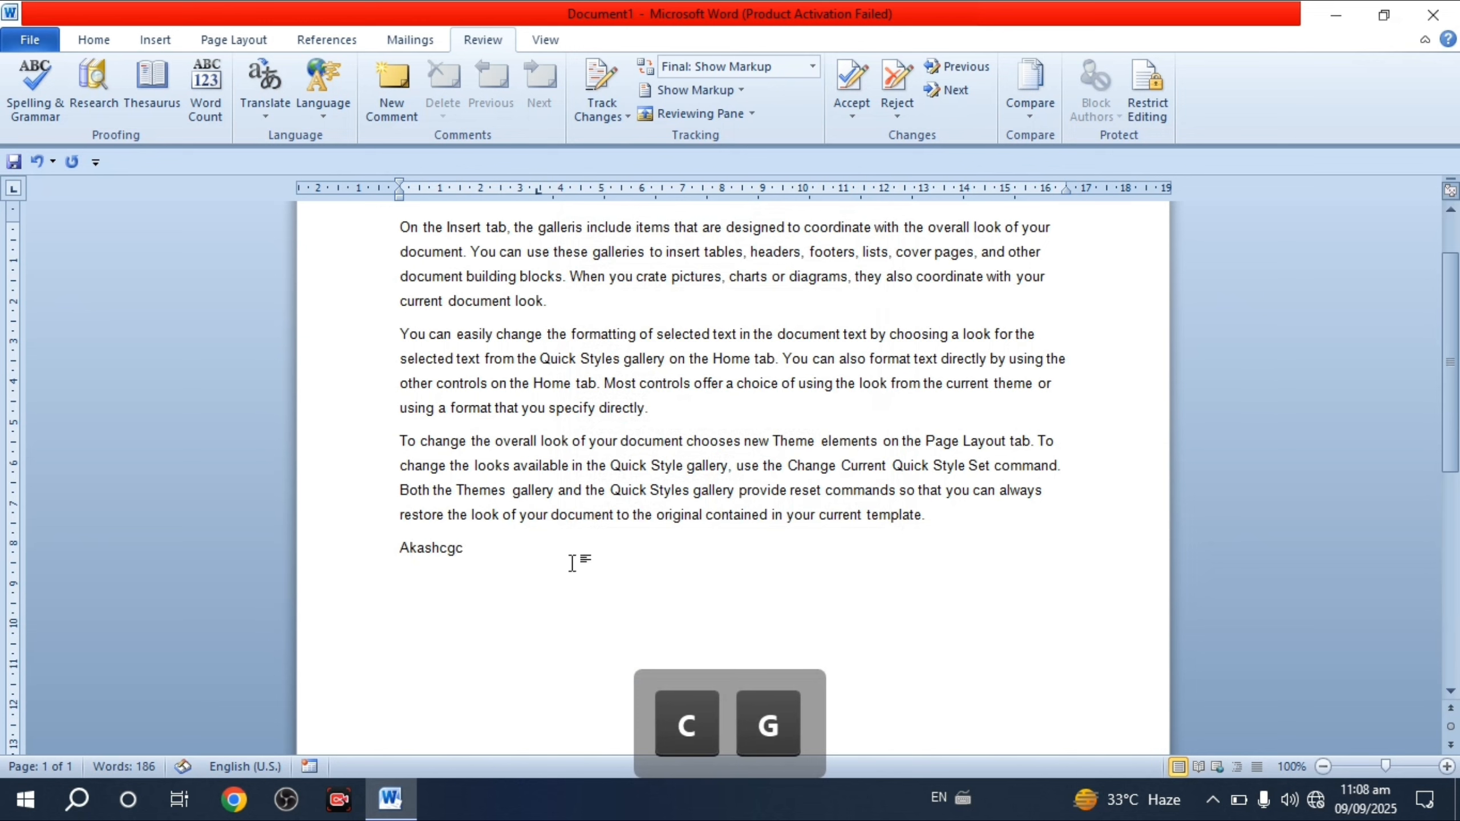
click(327, 116)
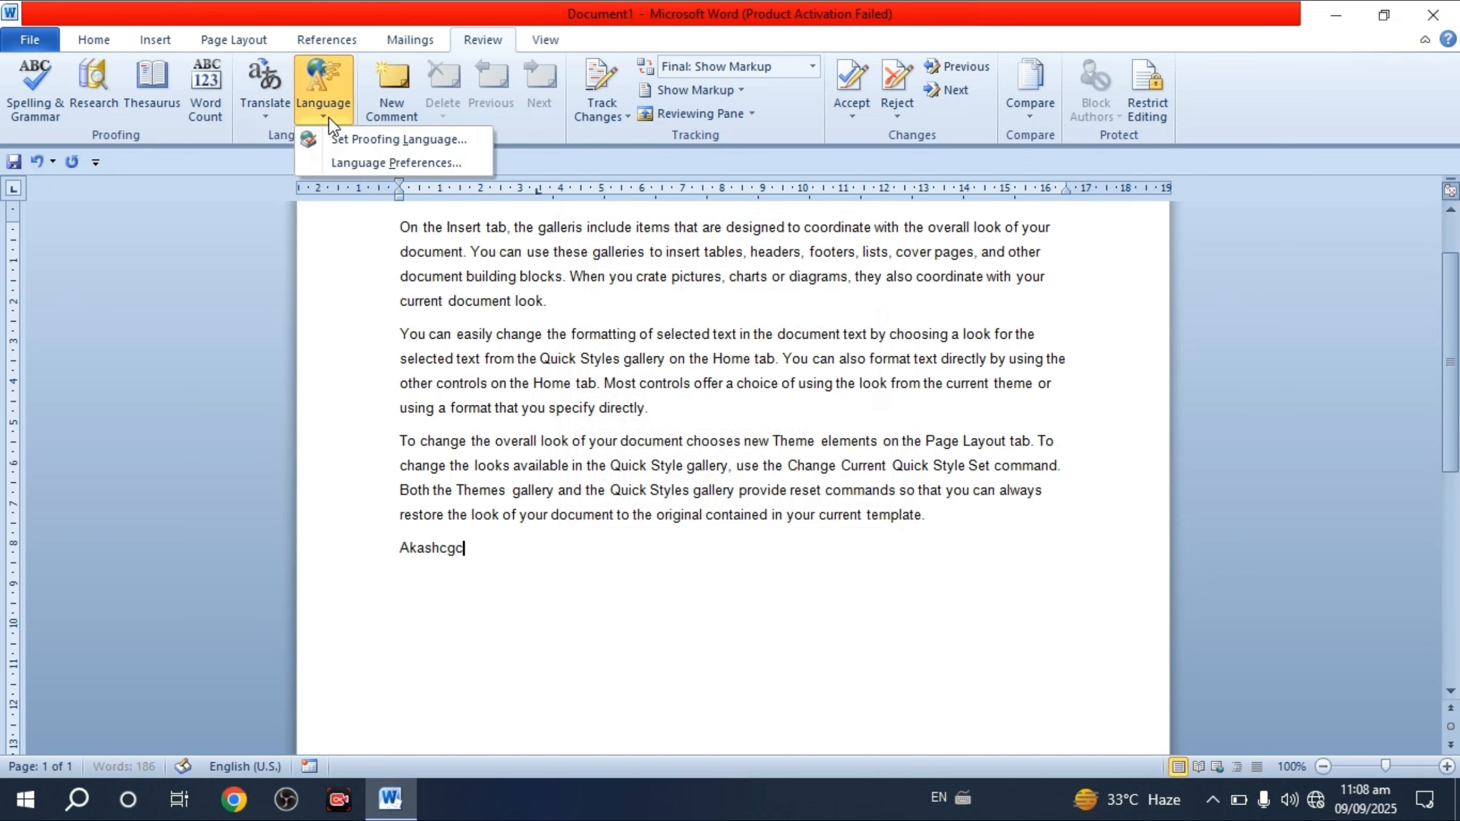
click(365, 147)
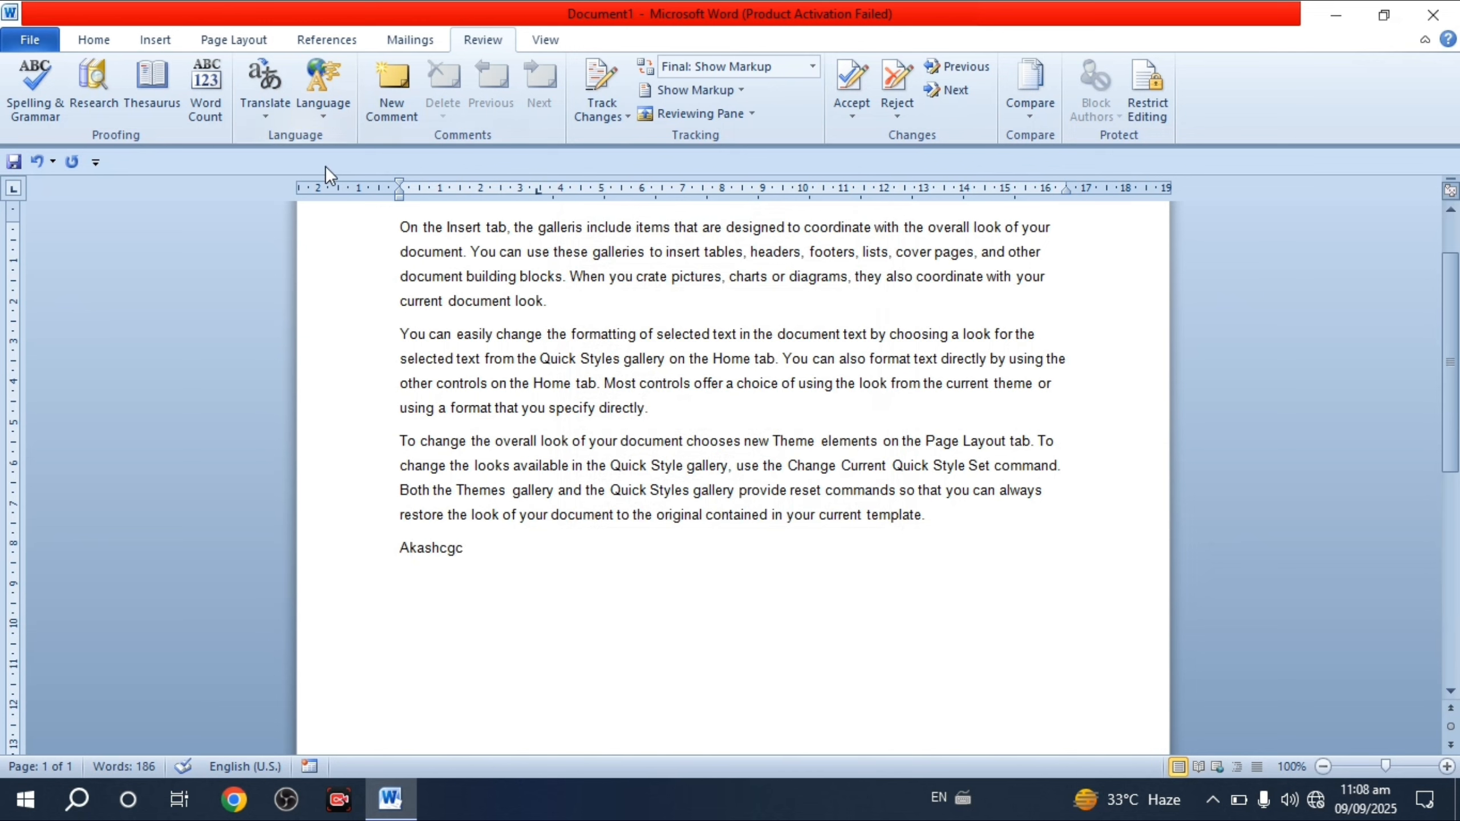
click(319, 114)
click(365, 175)
click(326, 117)
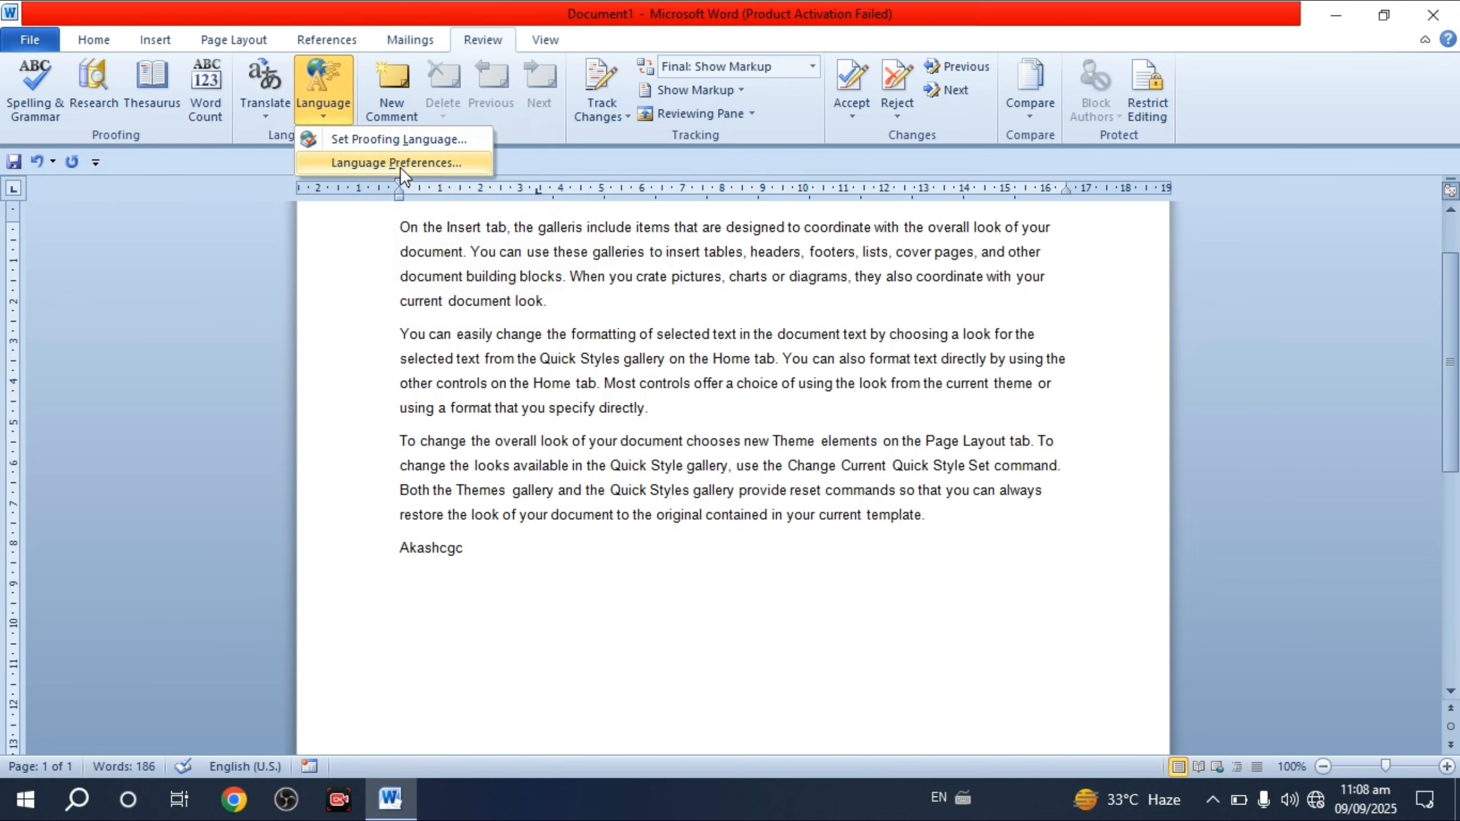
click(415, 164)
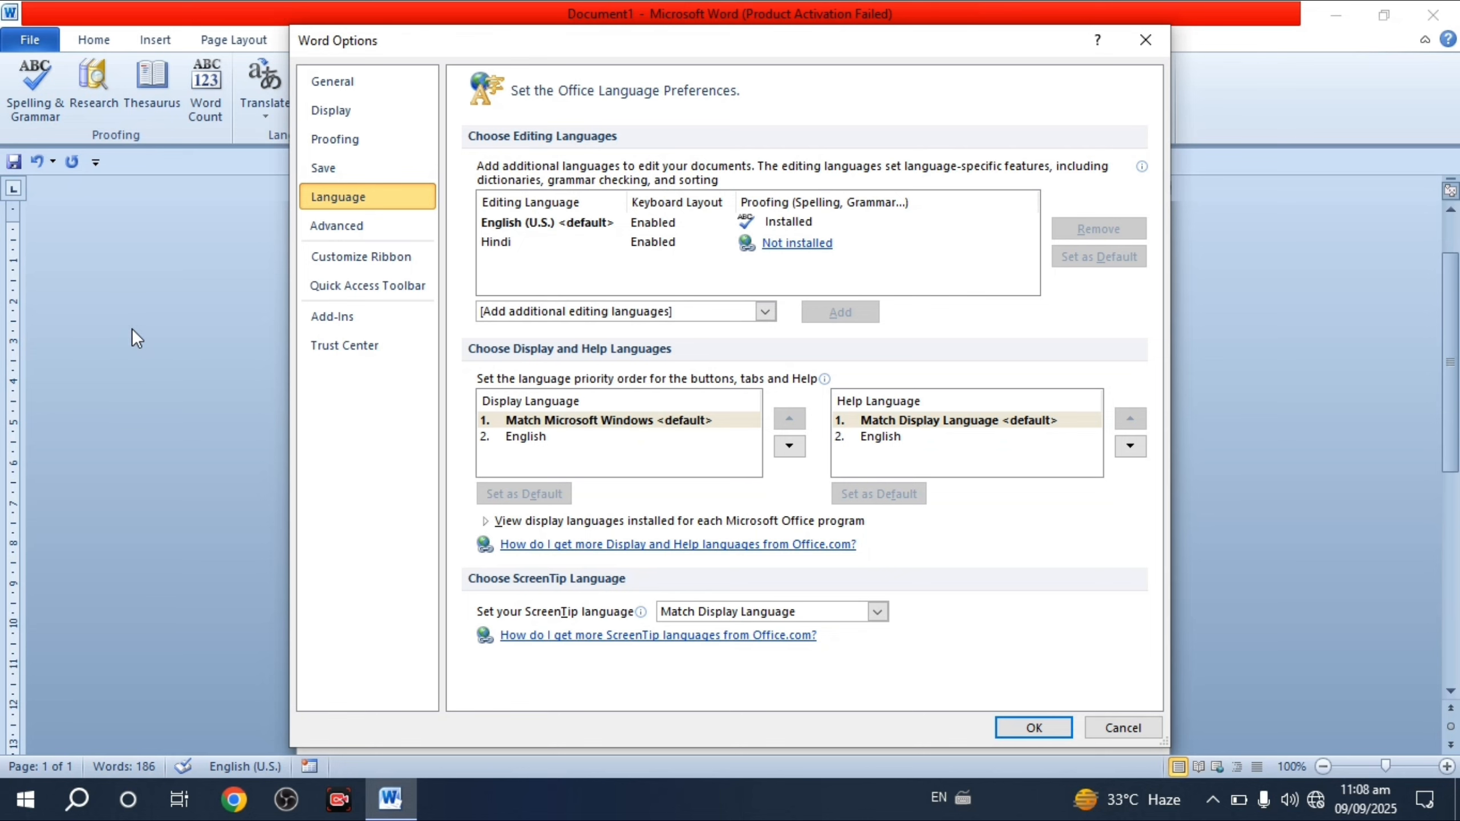
click(1143, 46)
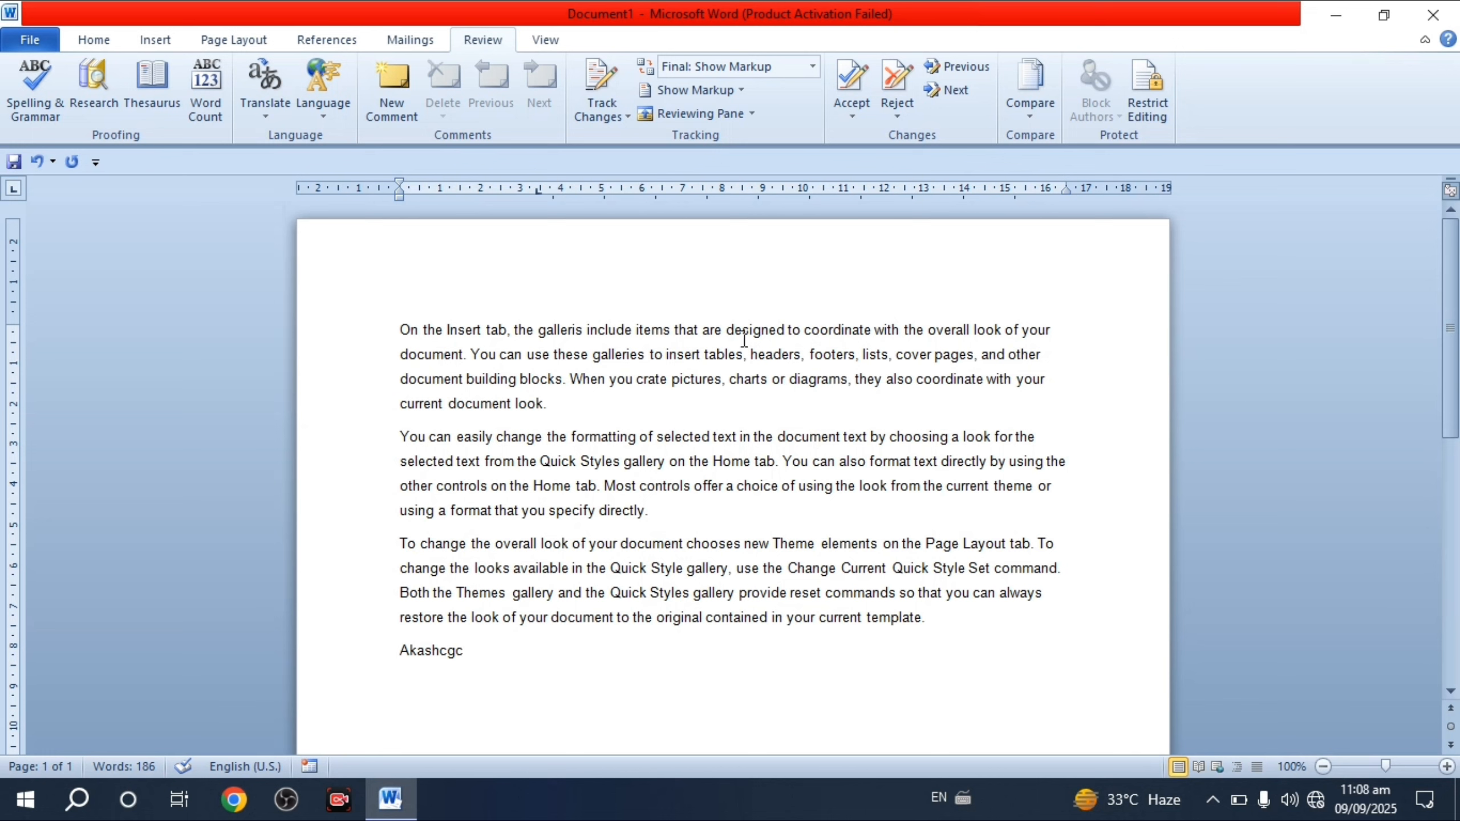
- Add the comment 'Galt hai' to the word 'pictures,' in the first paragraph
double_click(700, 380)
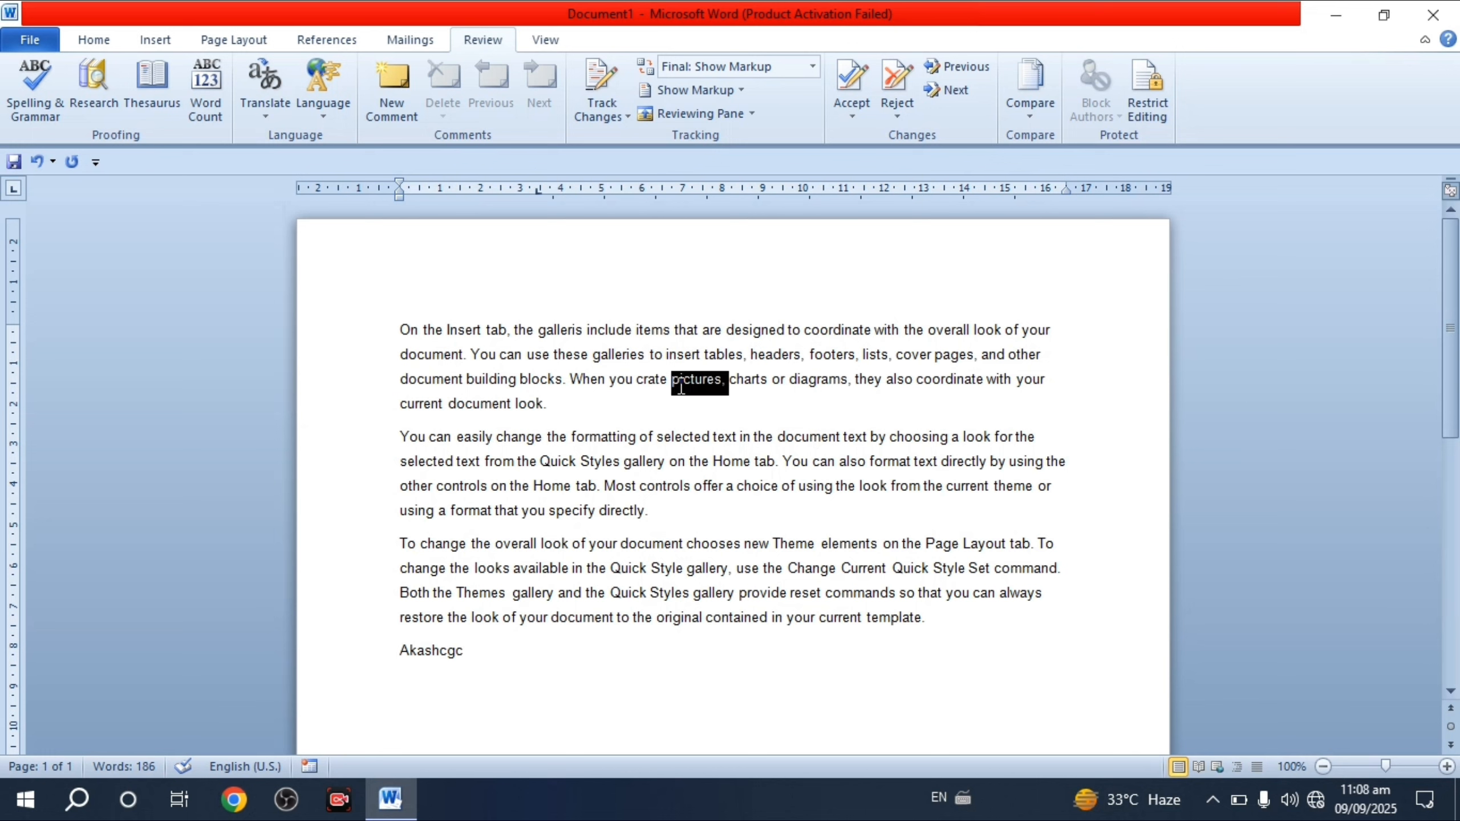
click(396, 90)
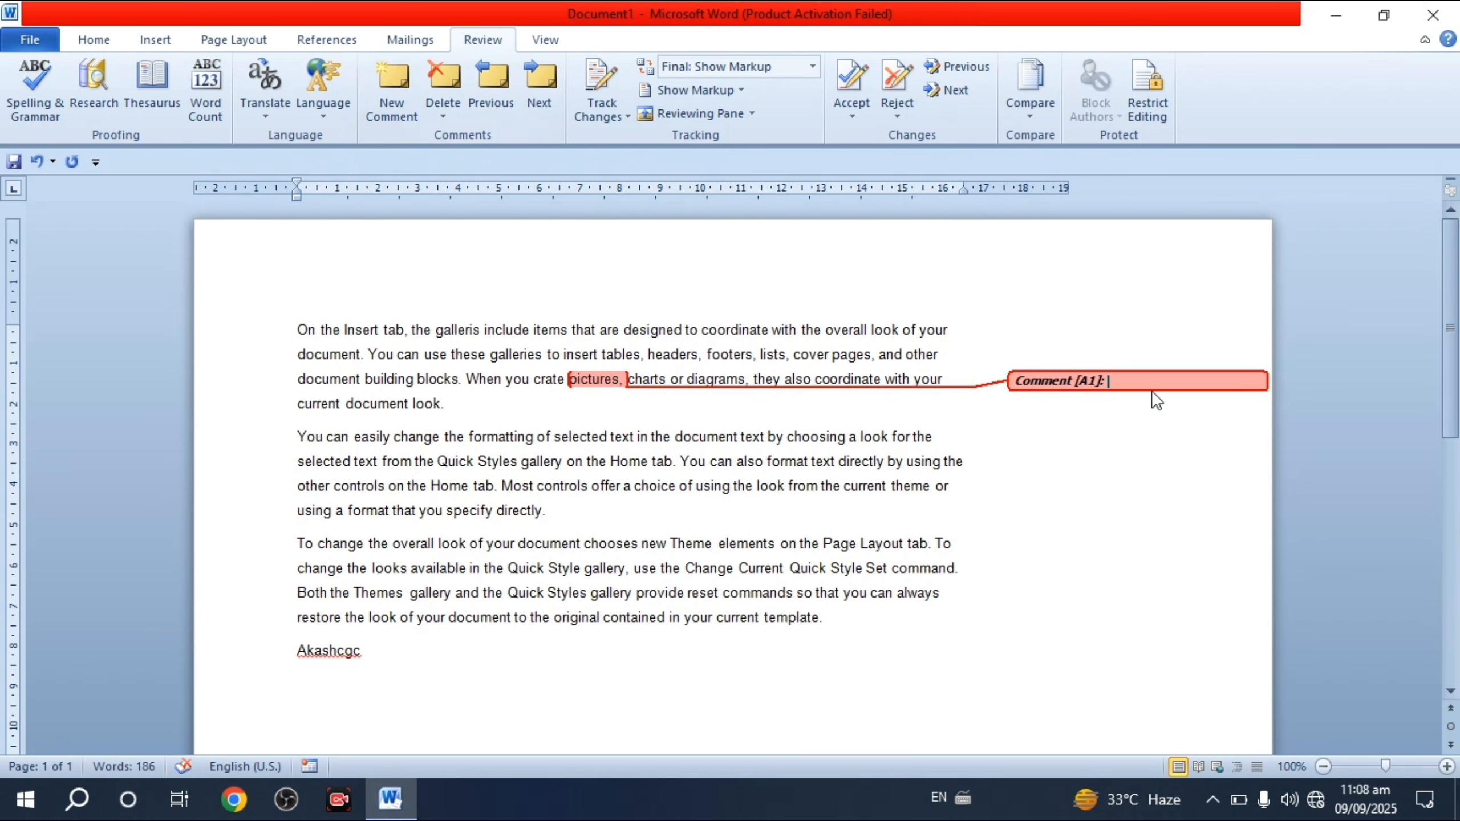
text(Galt )
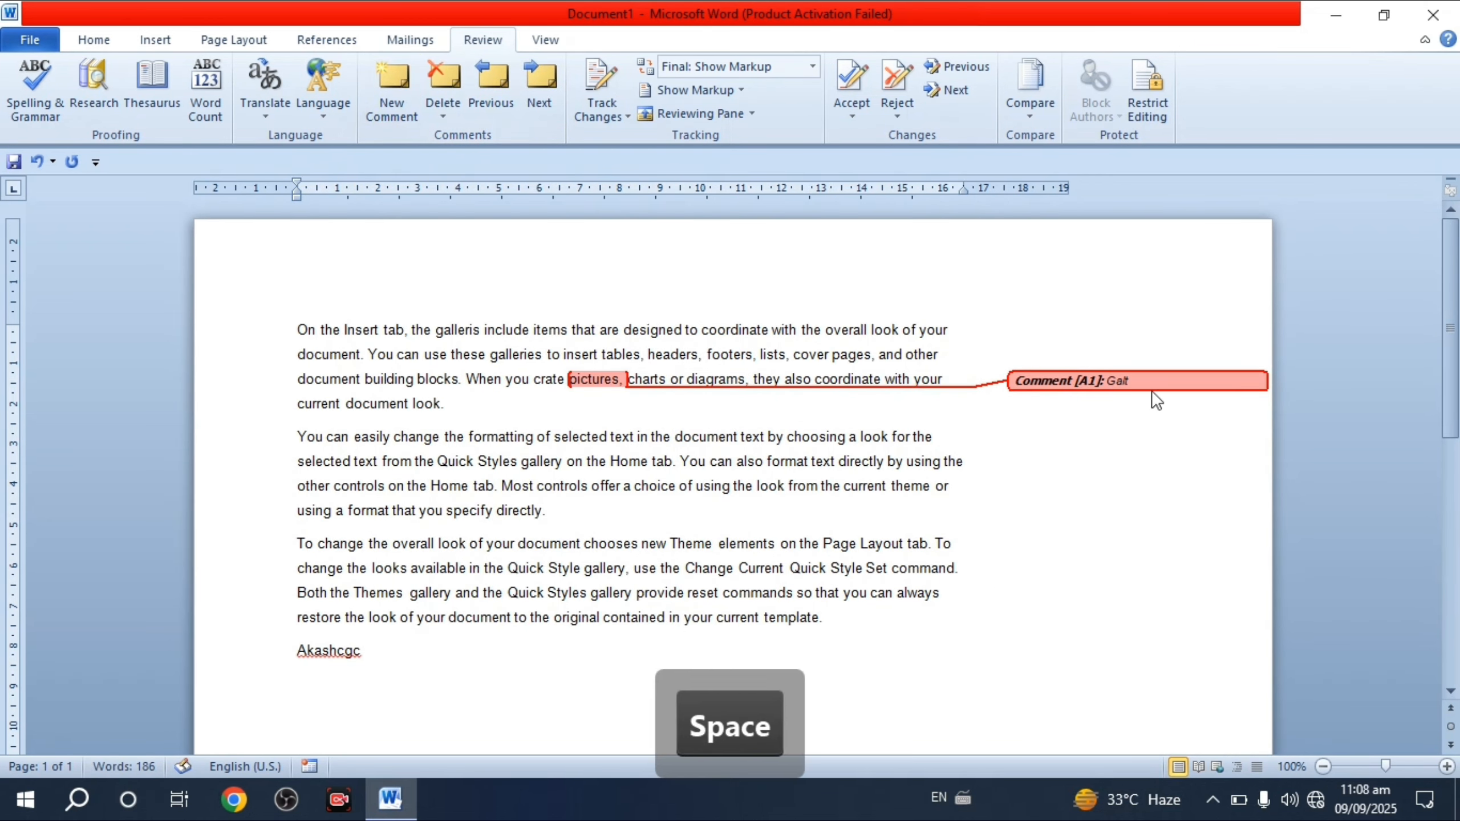
text(hai)
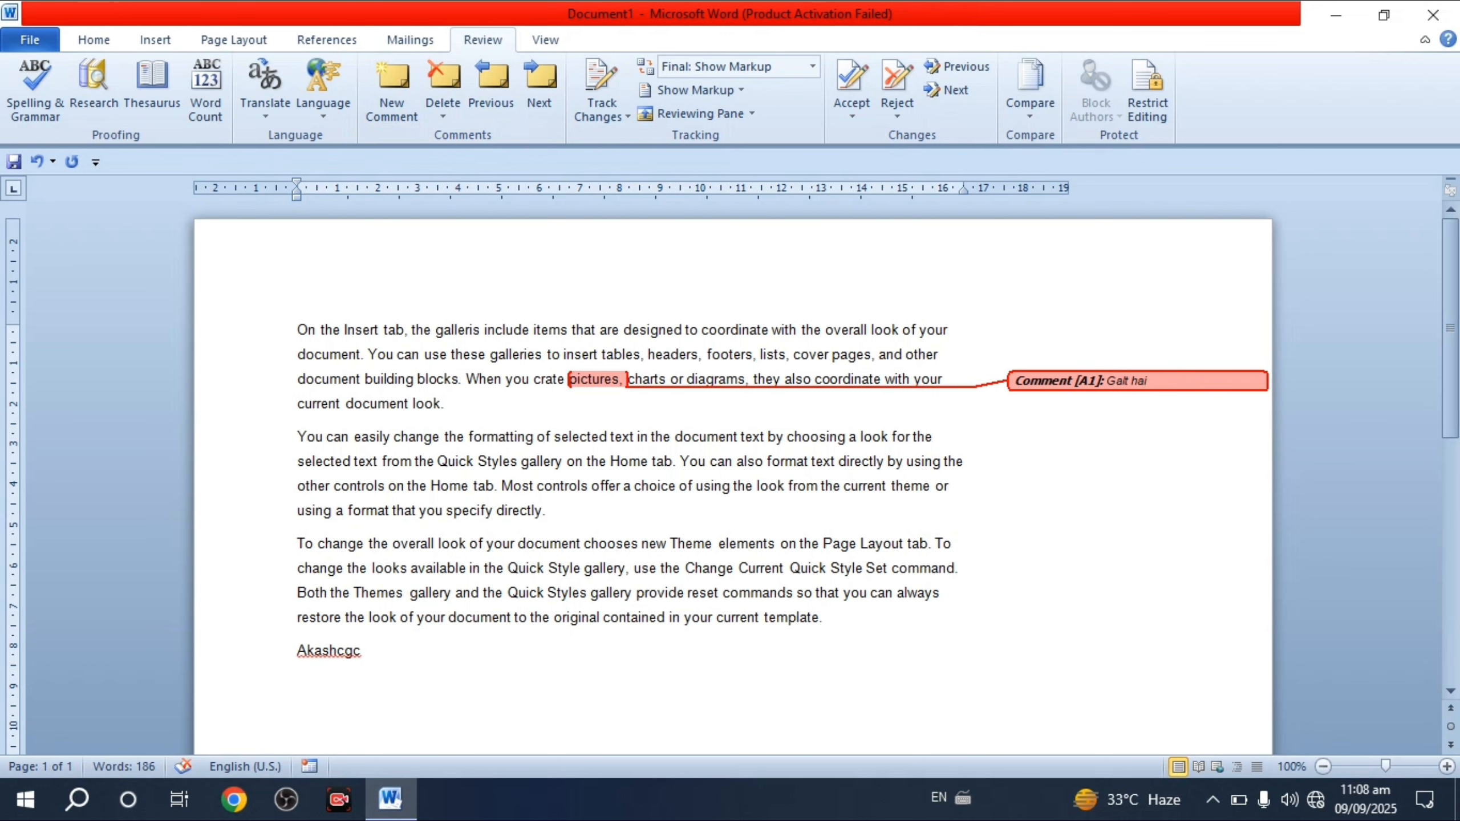
click(780, 487)
- Comment 'Kuchh change haro' on 'look' and add two empty comments on 'commands'
drag(778, 490, 757, 489)
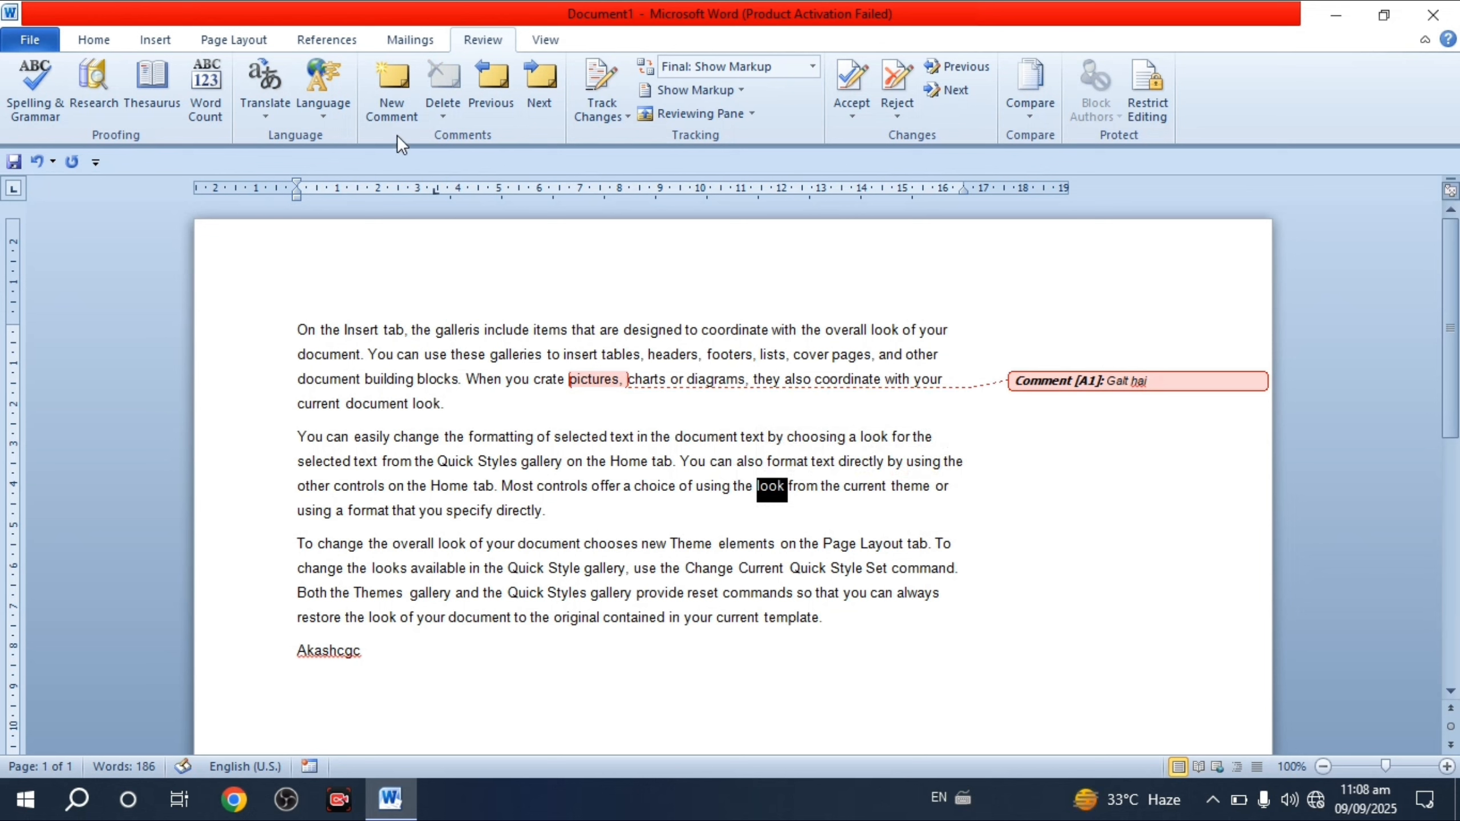
click(394, 110)
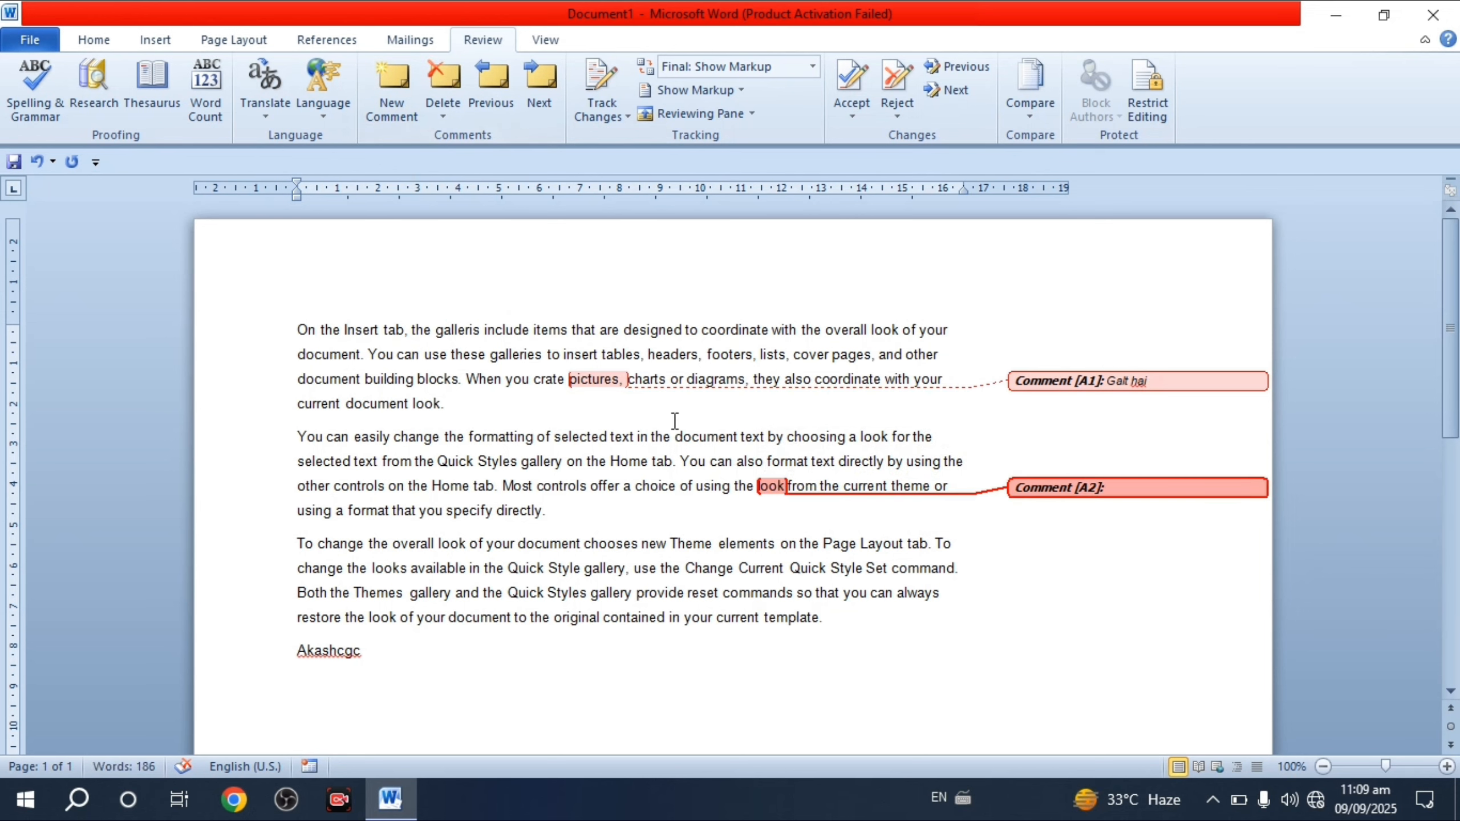
text(Kuchh )
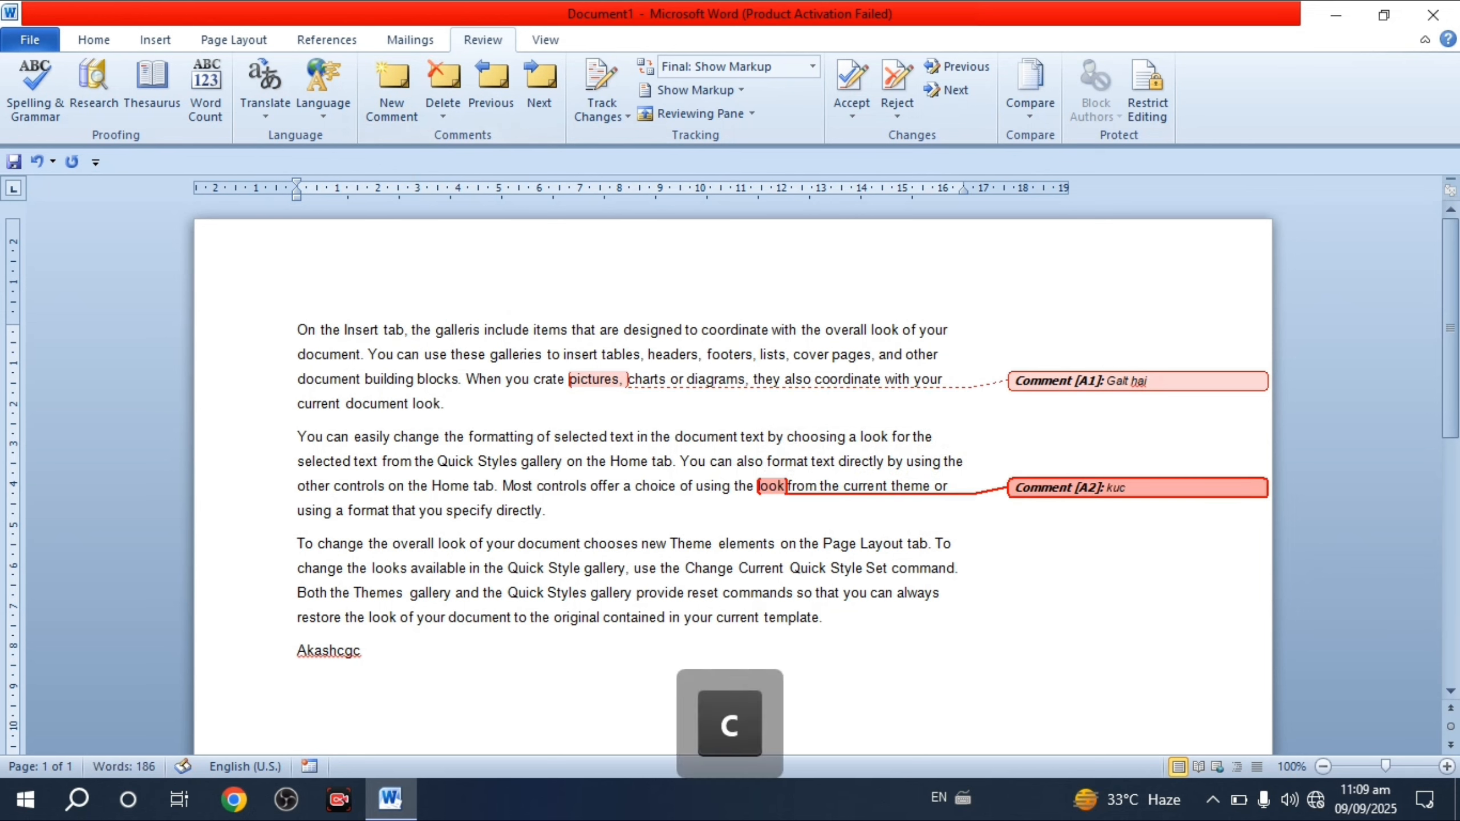
text(change )
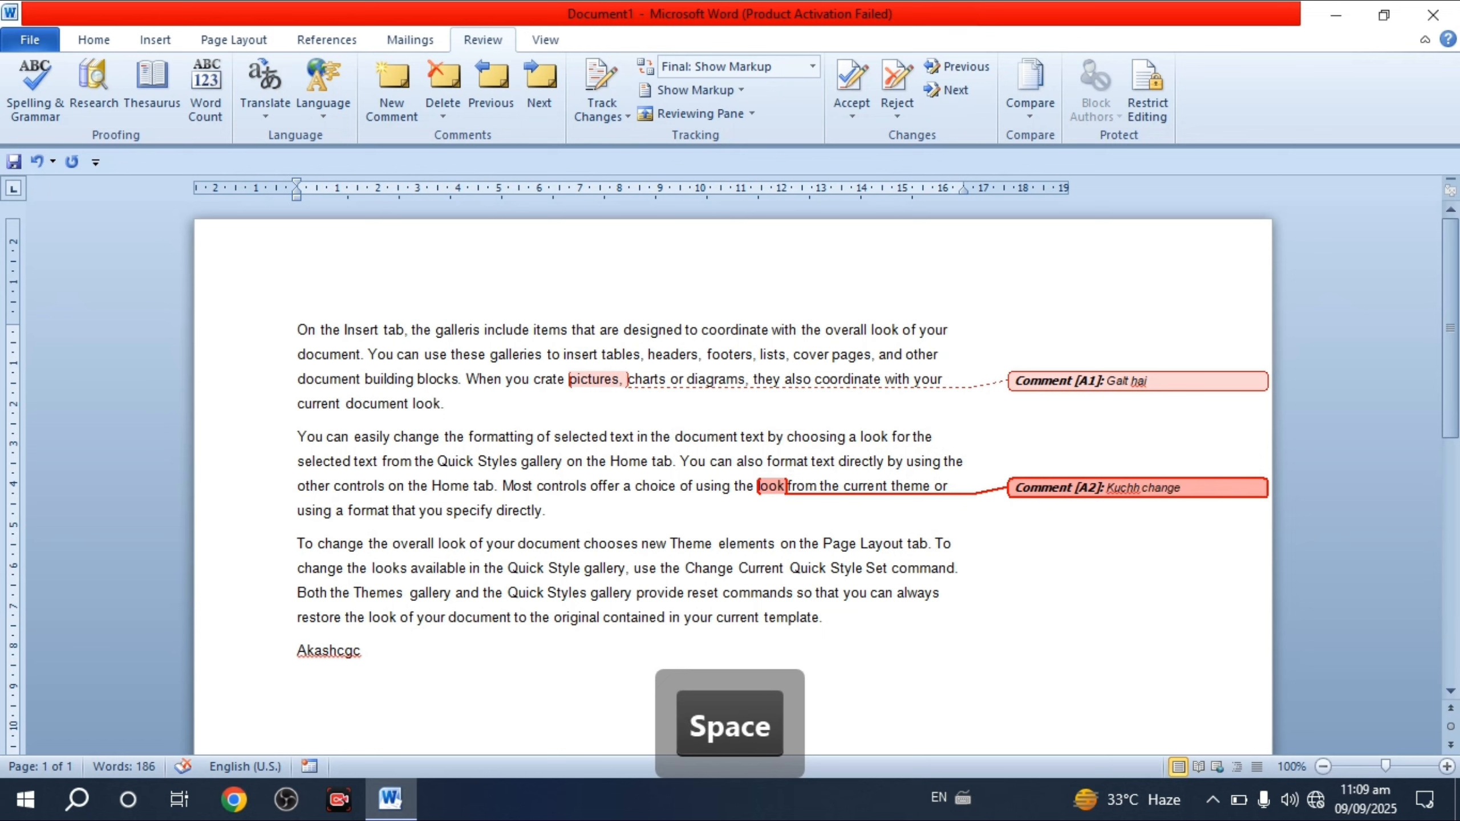
text(haro)
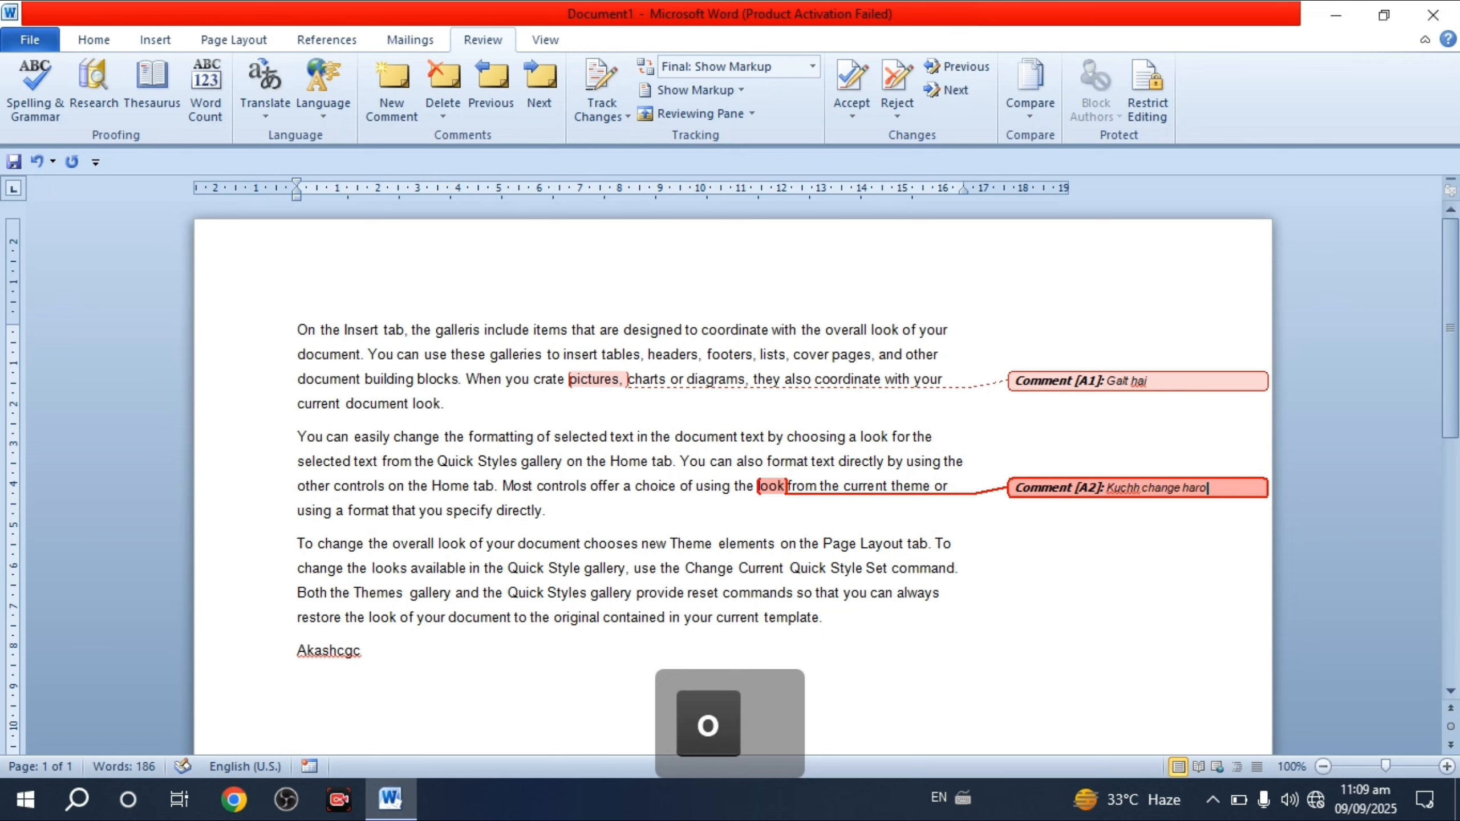
double_click(726, 592)
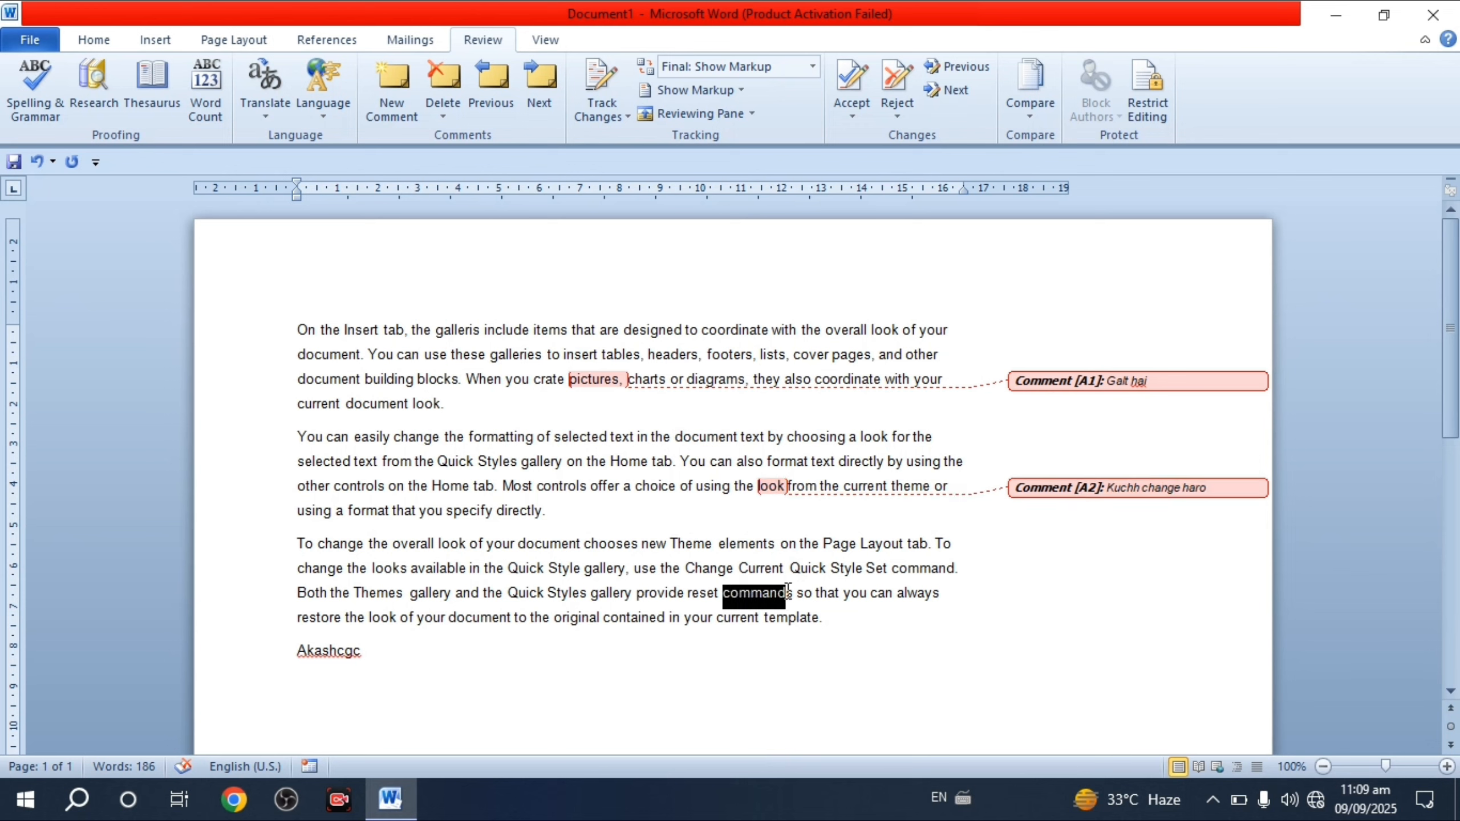
double_click(387, 83)
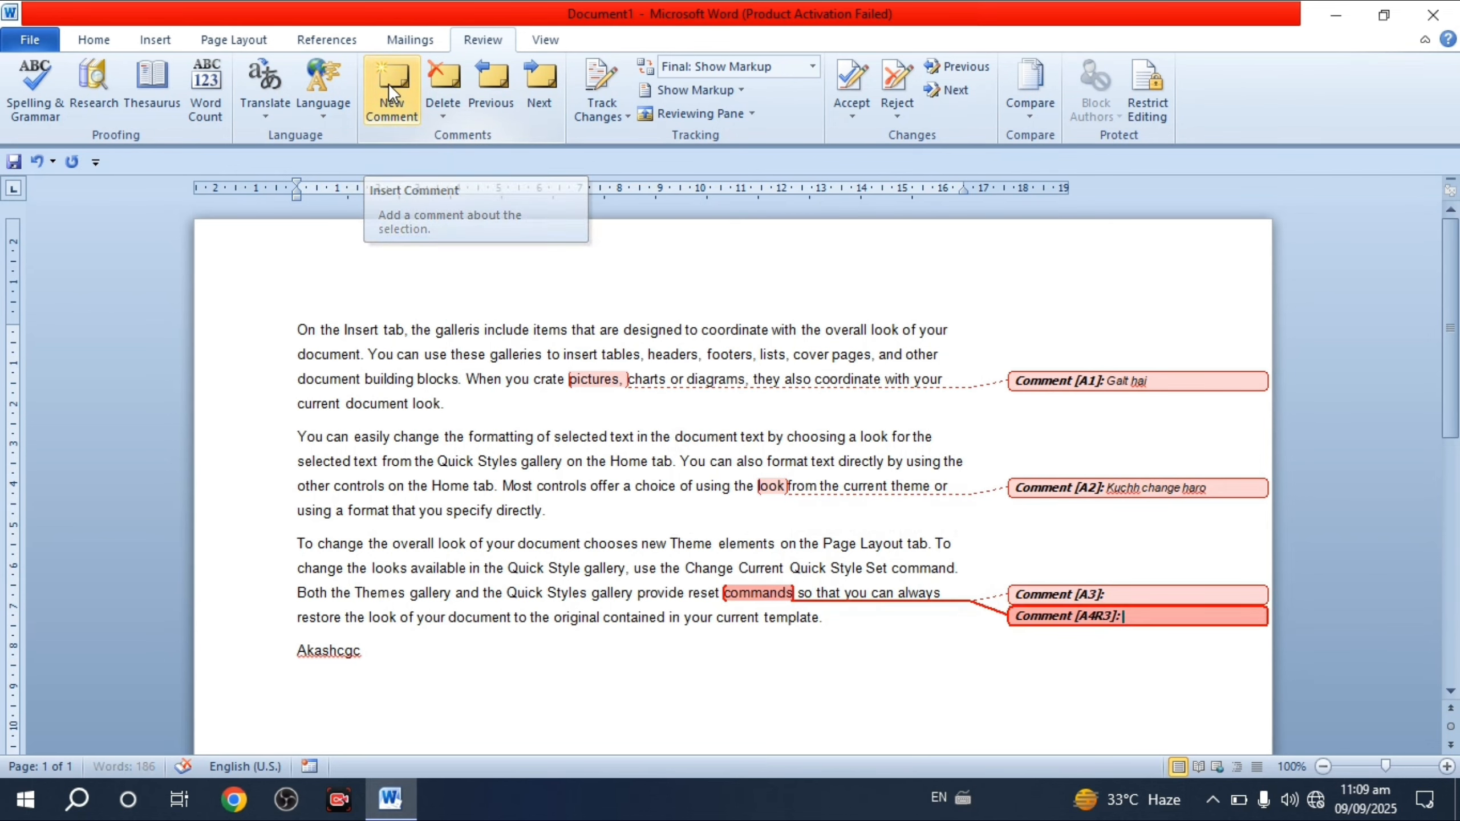
click(884, 641)
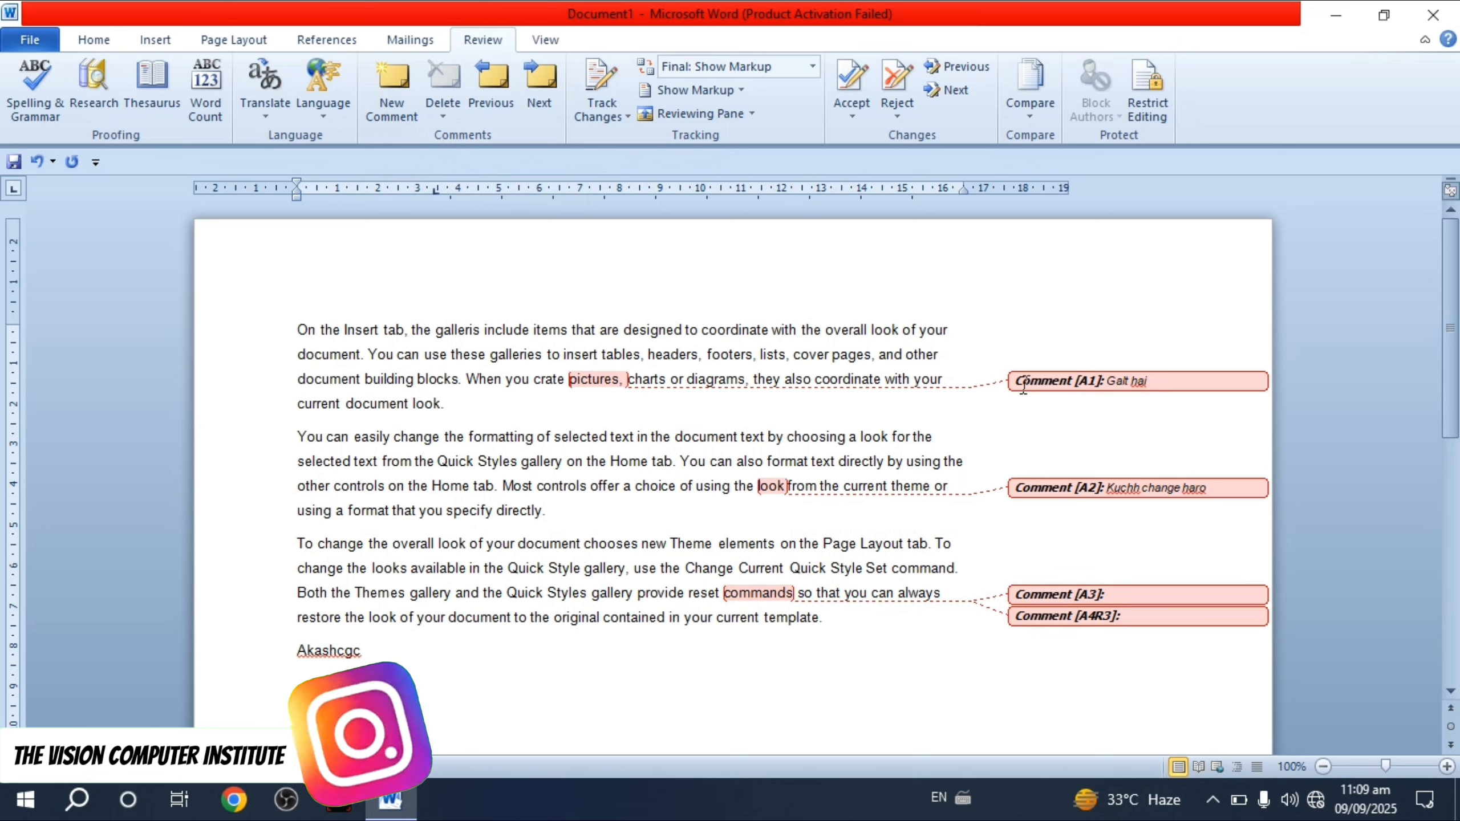
- Step backward and forward through the comments, declining each restart-from-beginning prompt
click(555, 98)
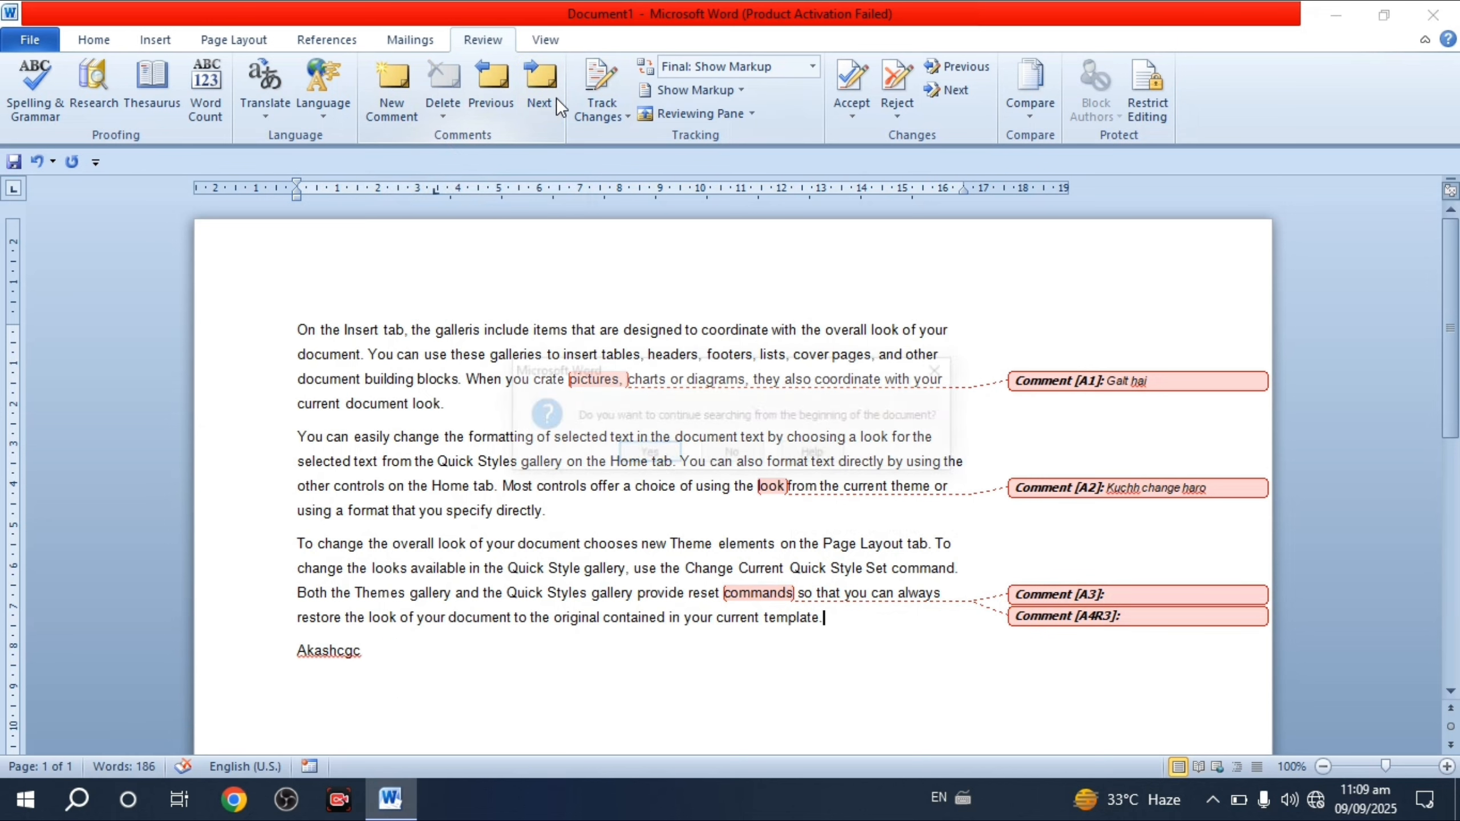
click(739, 454)
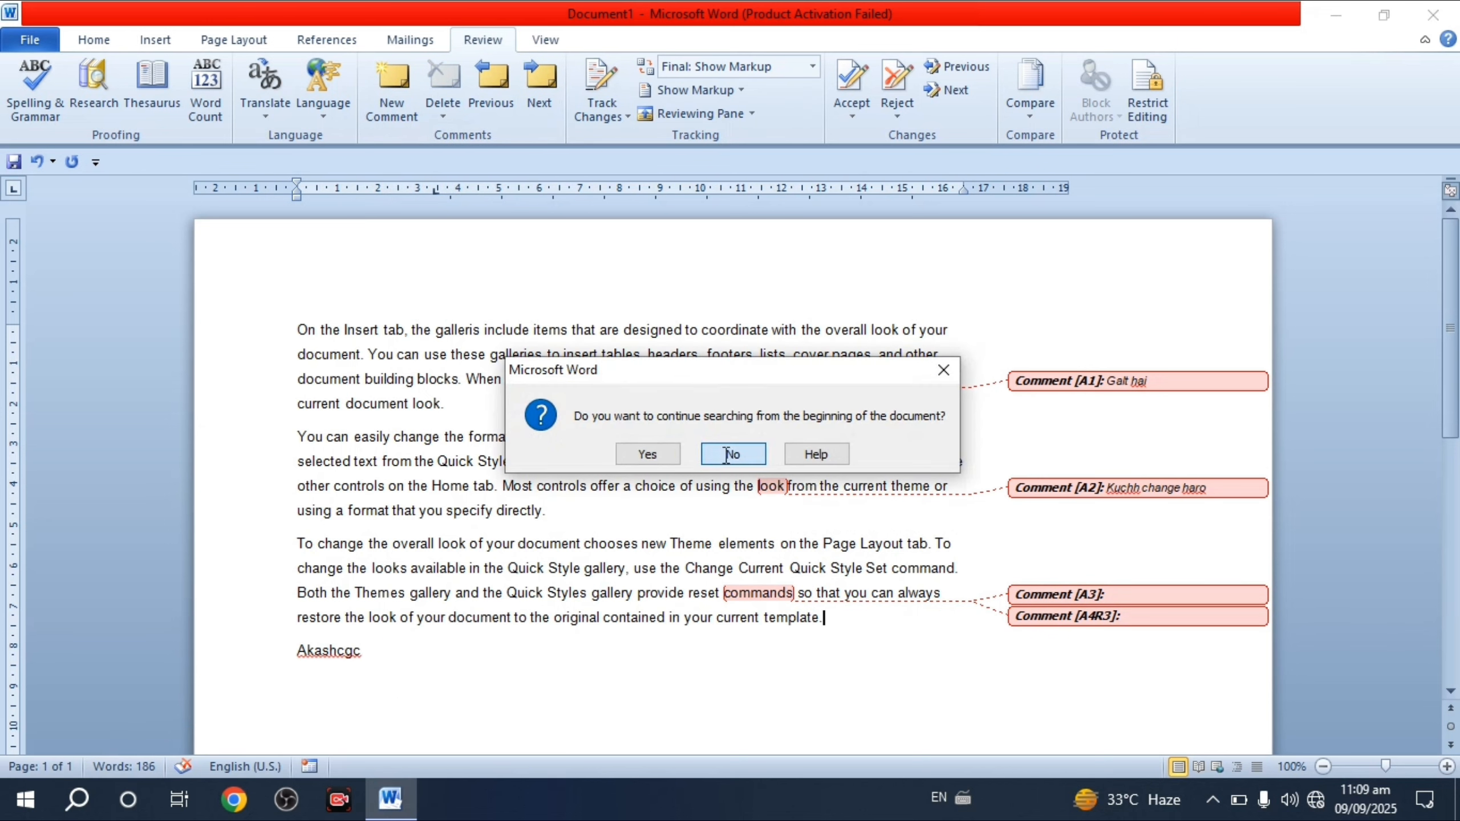
click(492, 80)
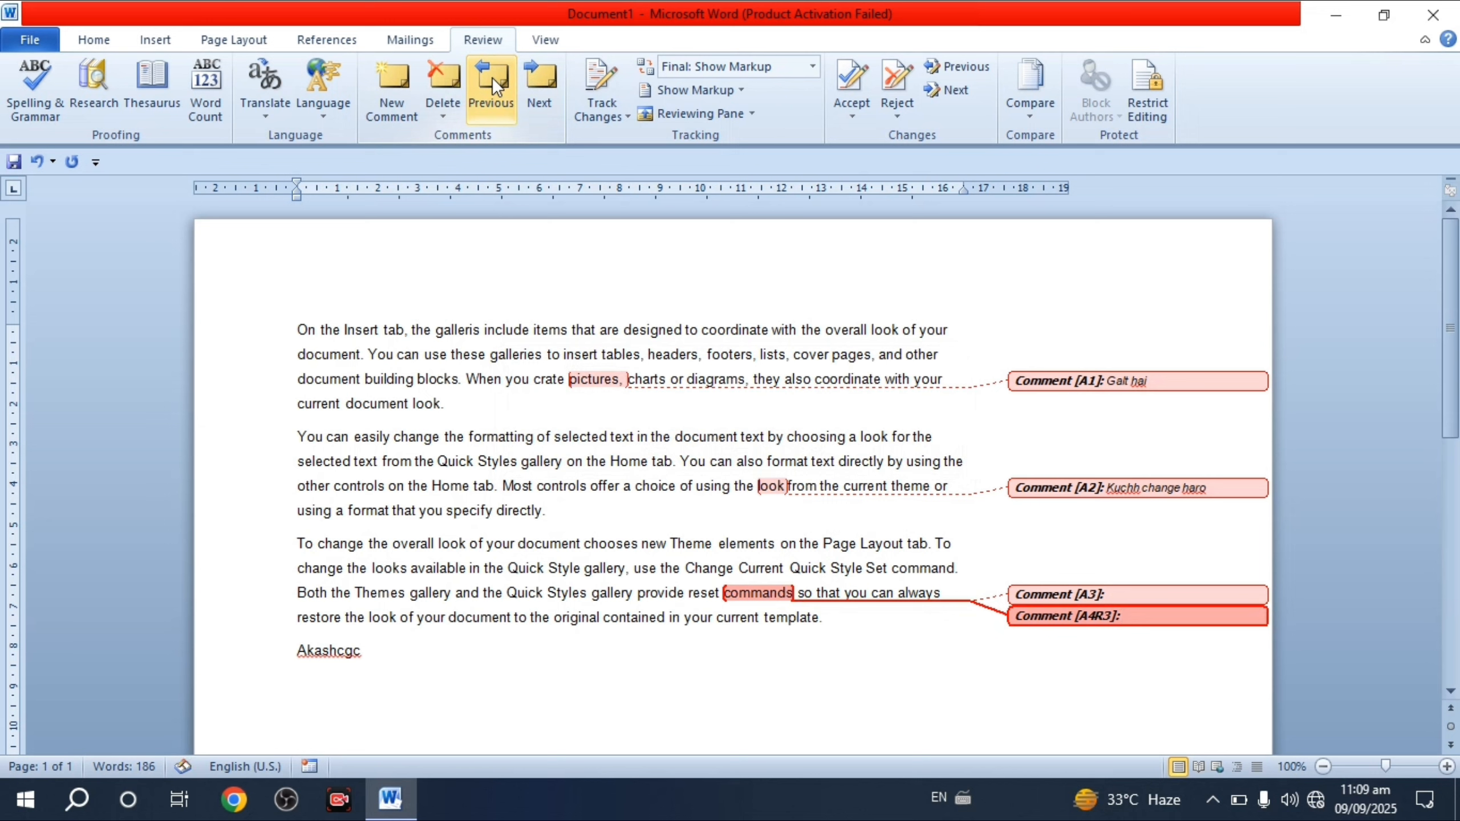
click(493, 80)
click(493, 81)
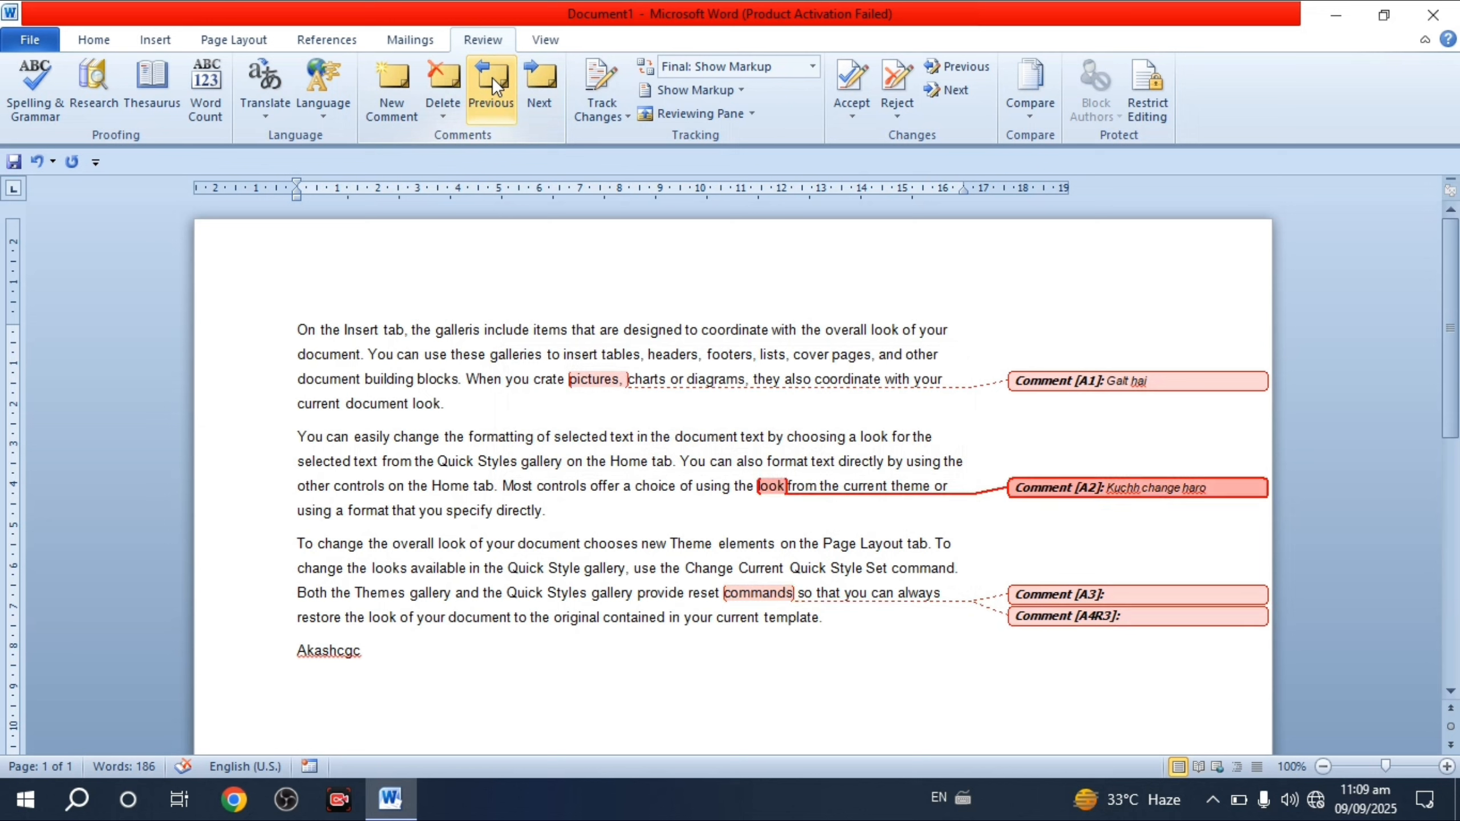
click(492, 80)
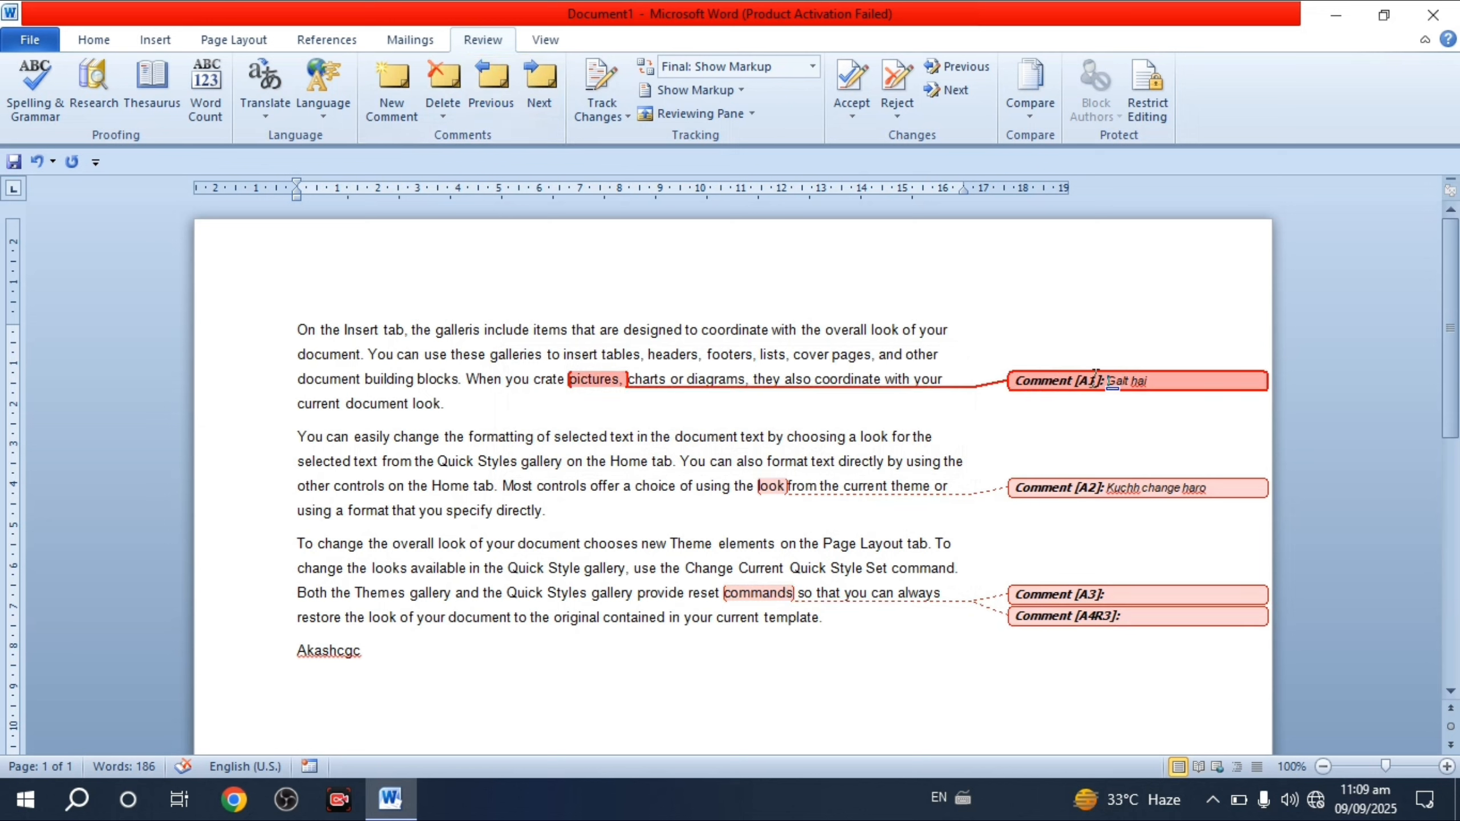
click(546, 84)
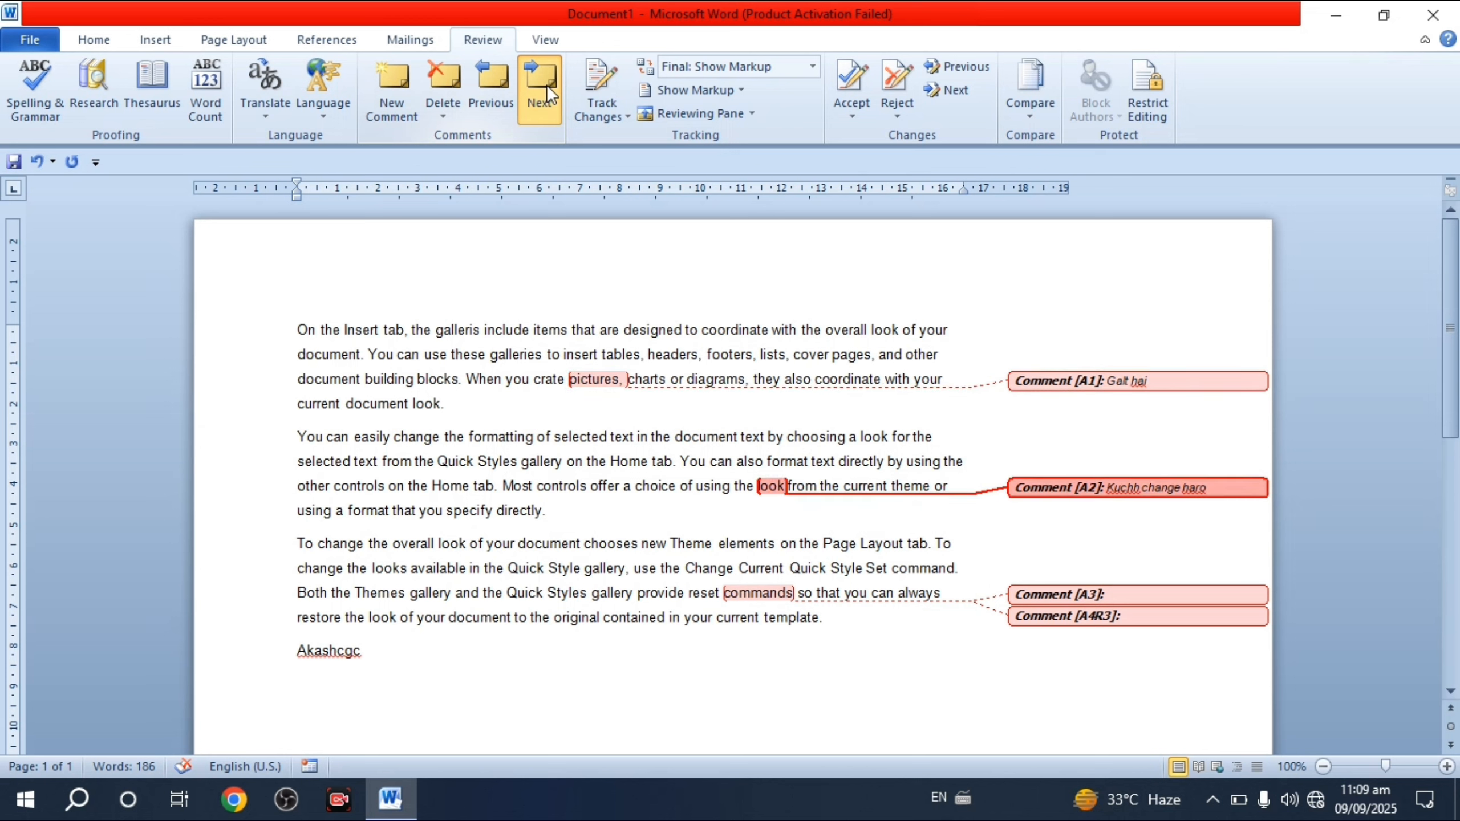
click(547, 84)
click(546, 85)
click(546, 84)
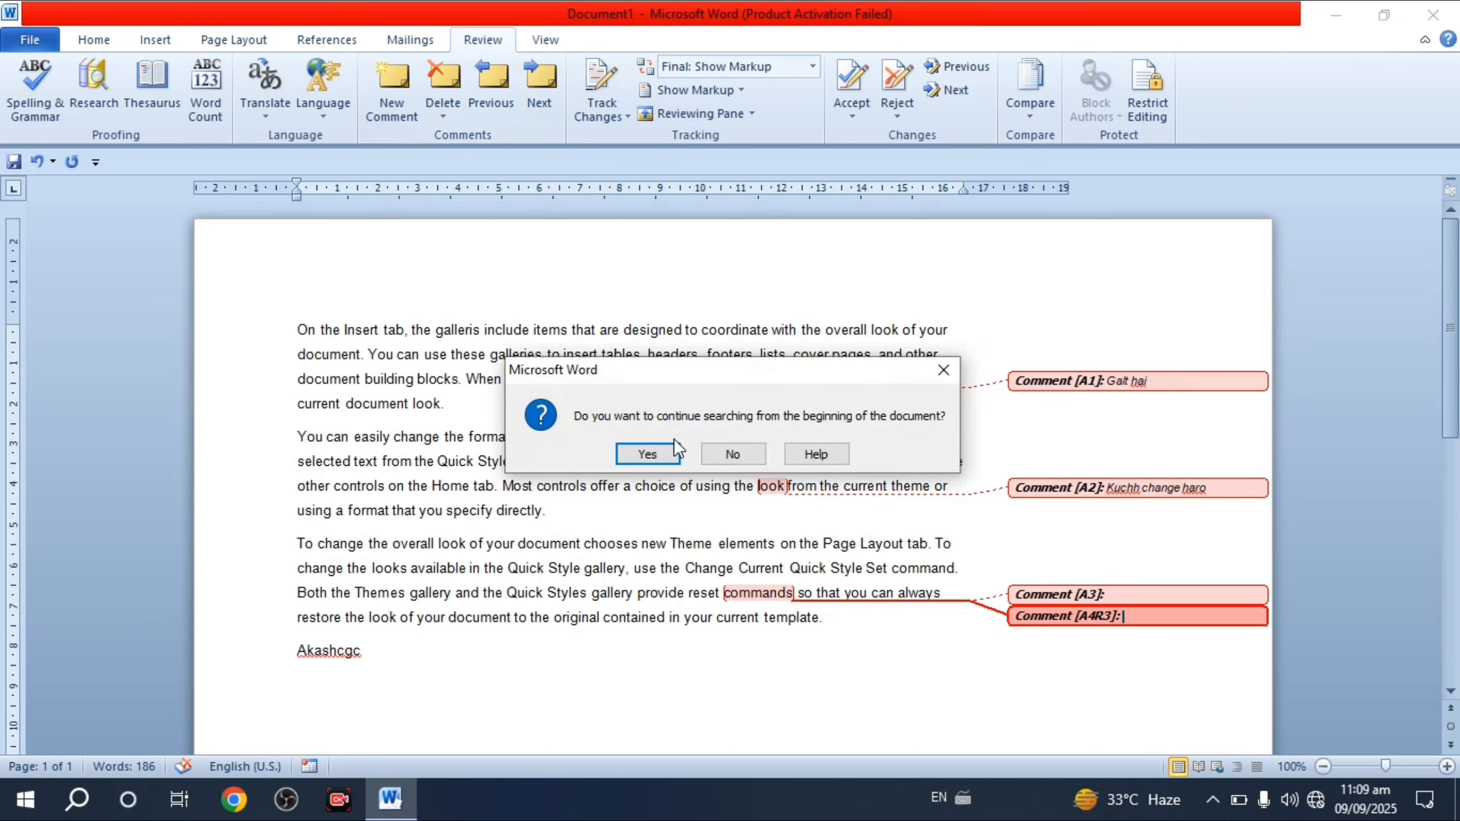
click(725, 454)
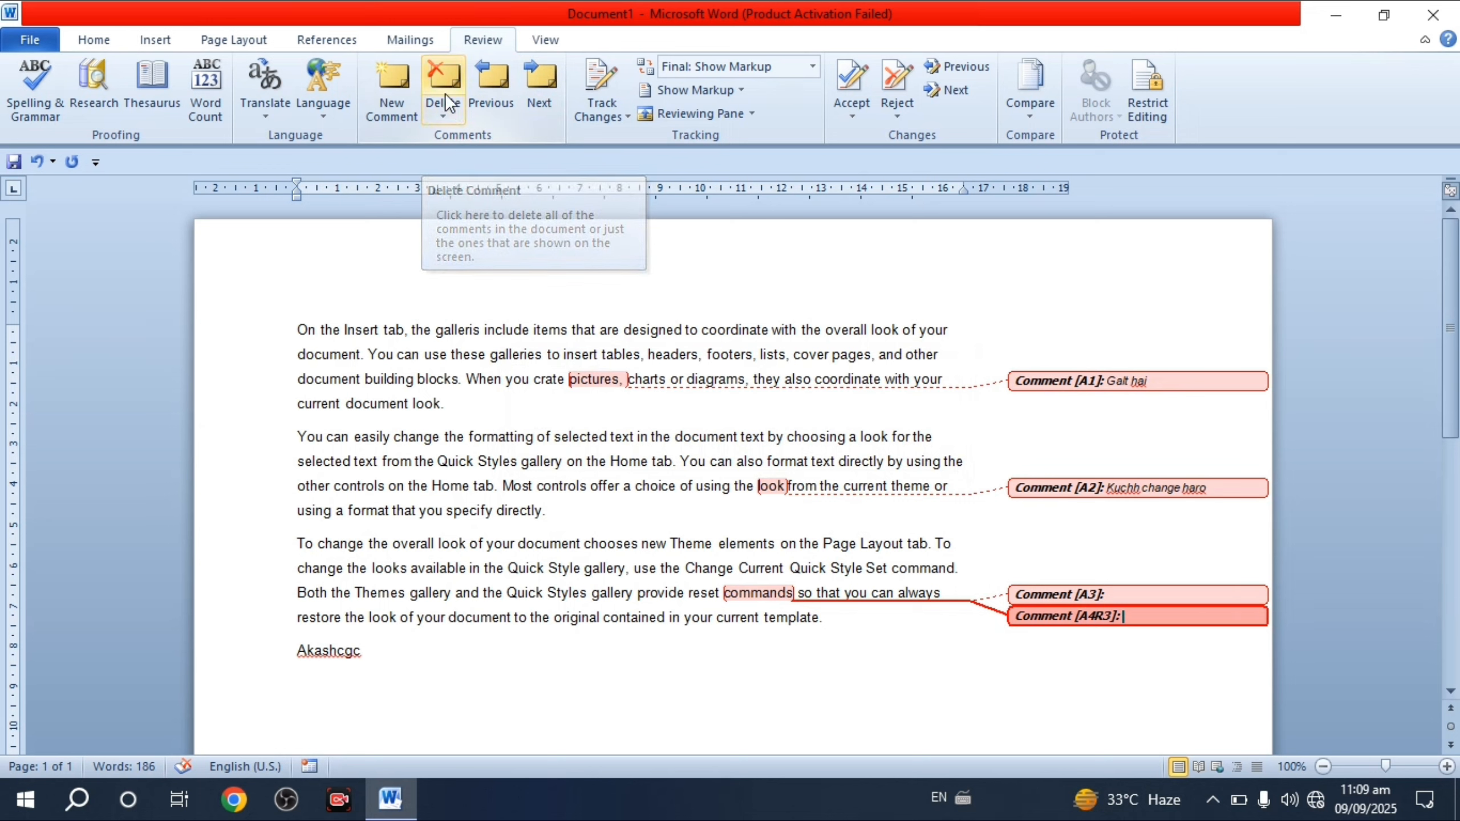
- Delete the empty reply comment A4R3 on 'commands' and return to the other comment there
click(458, 89)
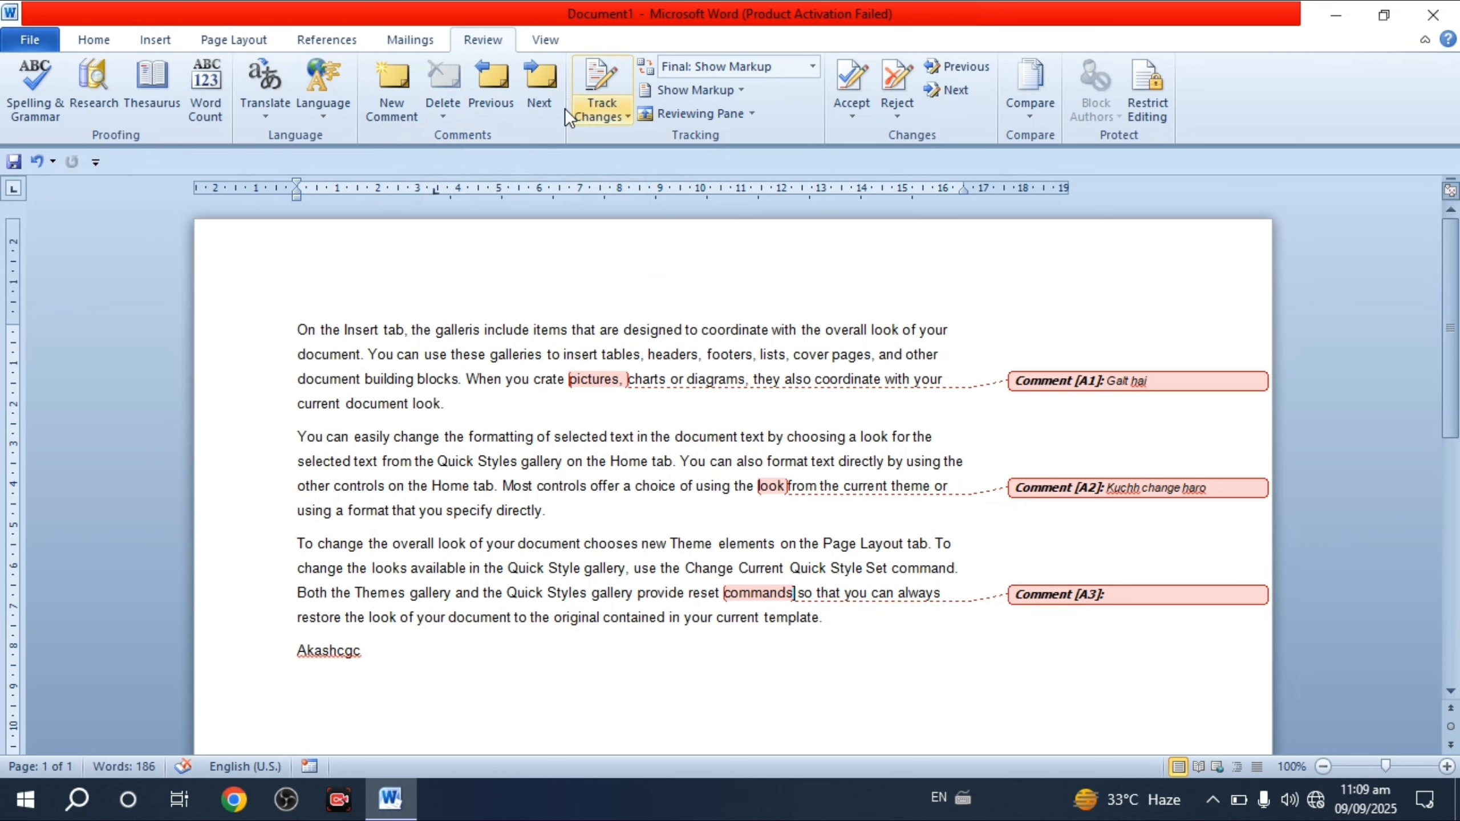
click(543, 91)
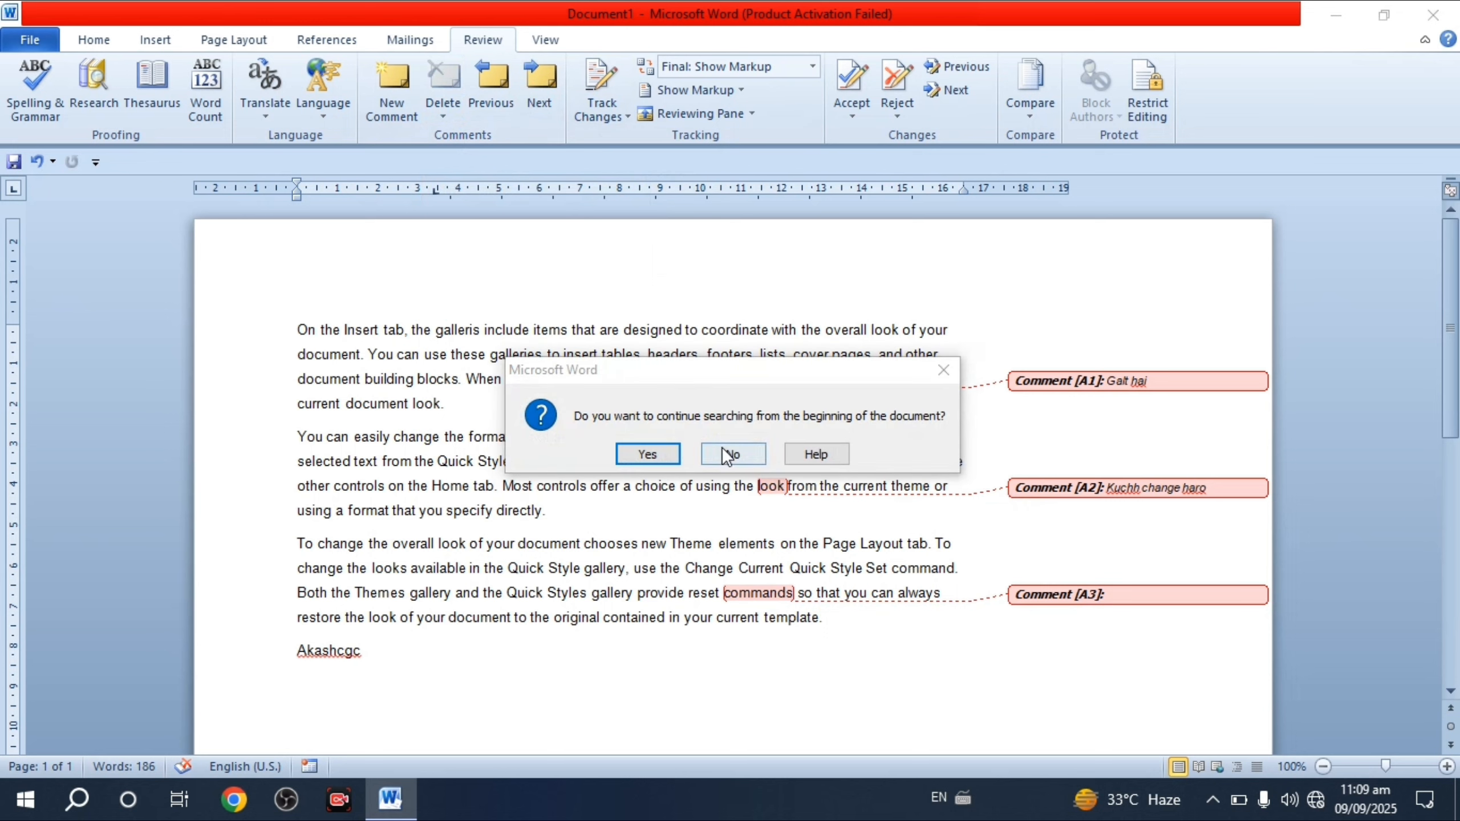
click(721, 447)
click(495, 98)
- Delete the remaining empty comment A3 on 'commands' and turn on Track Changes
click(444, 80)
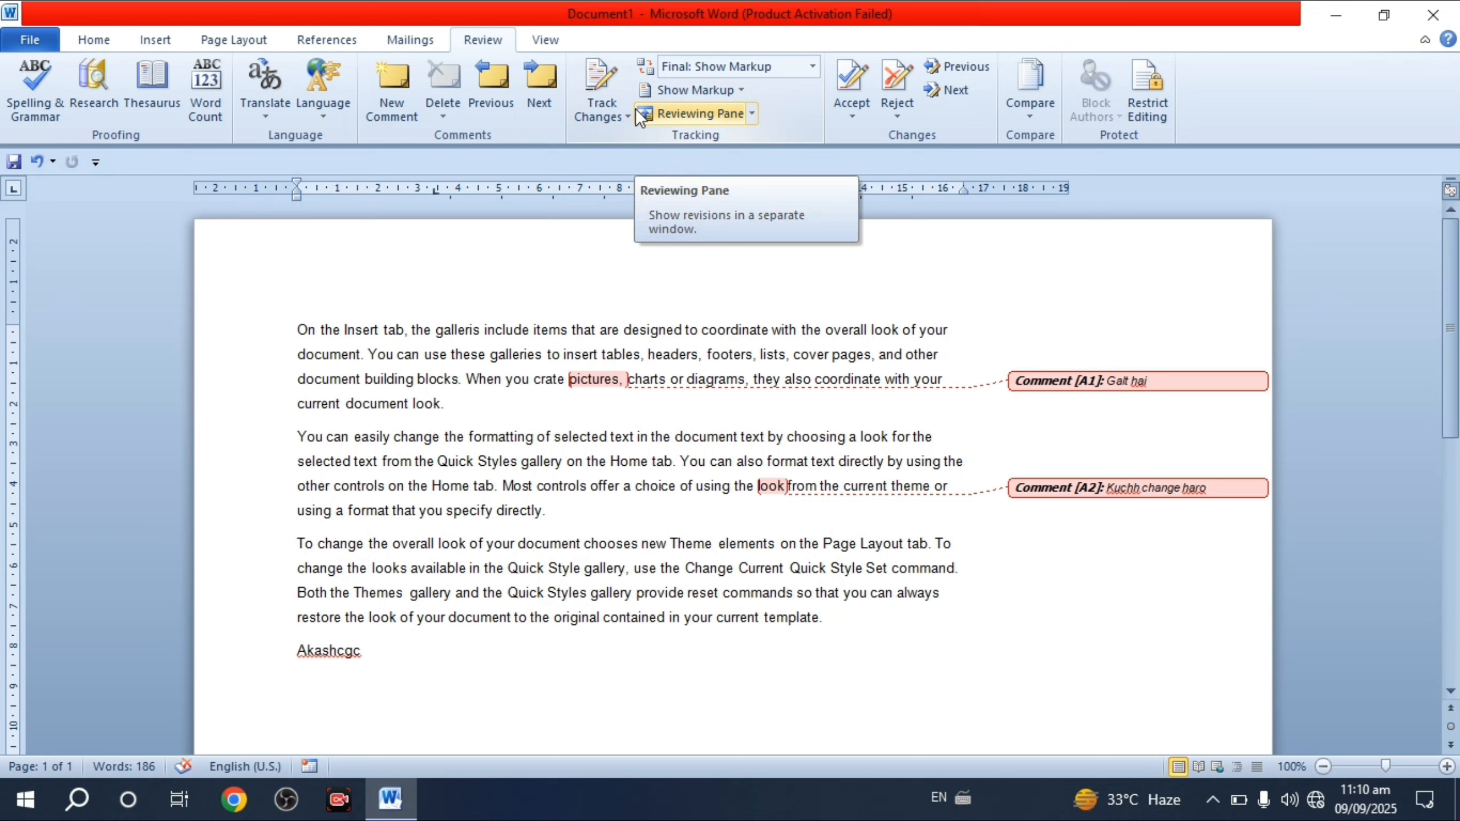
click(605, 80)
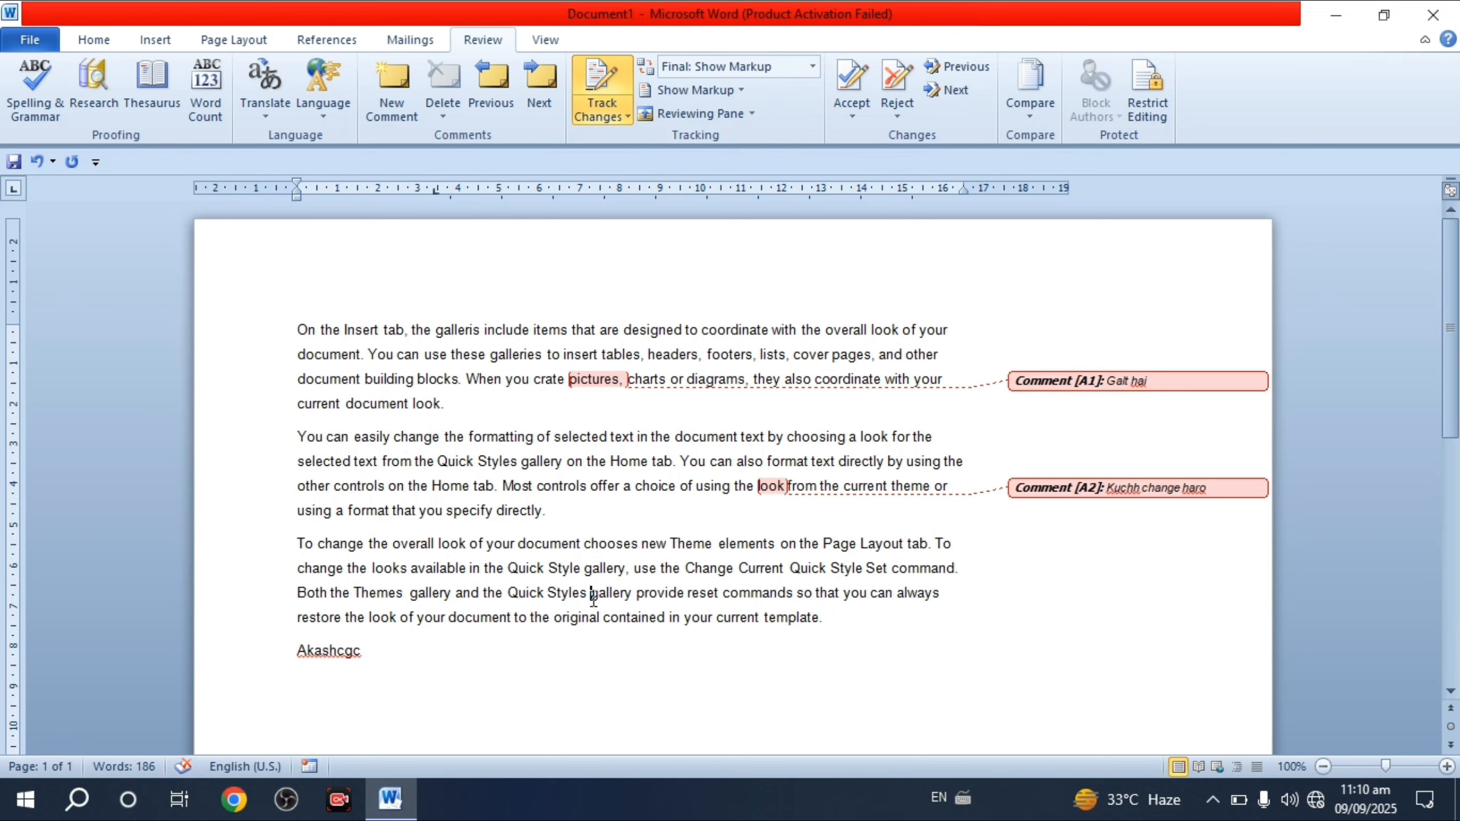
- Delete 'Styles' from the third paragraph as a tracked change, then select 'On the Insert tab, the galleris'
drag(593, 598, 551, 607)
click(544, 604)
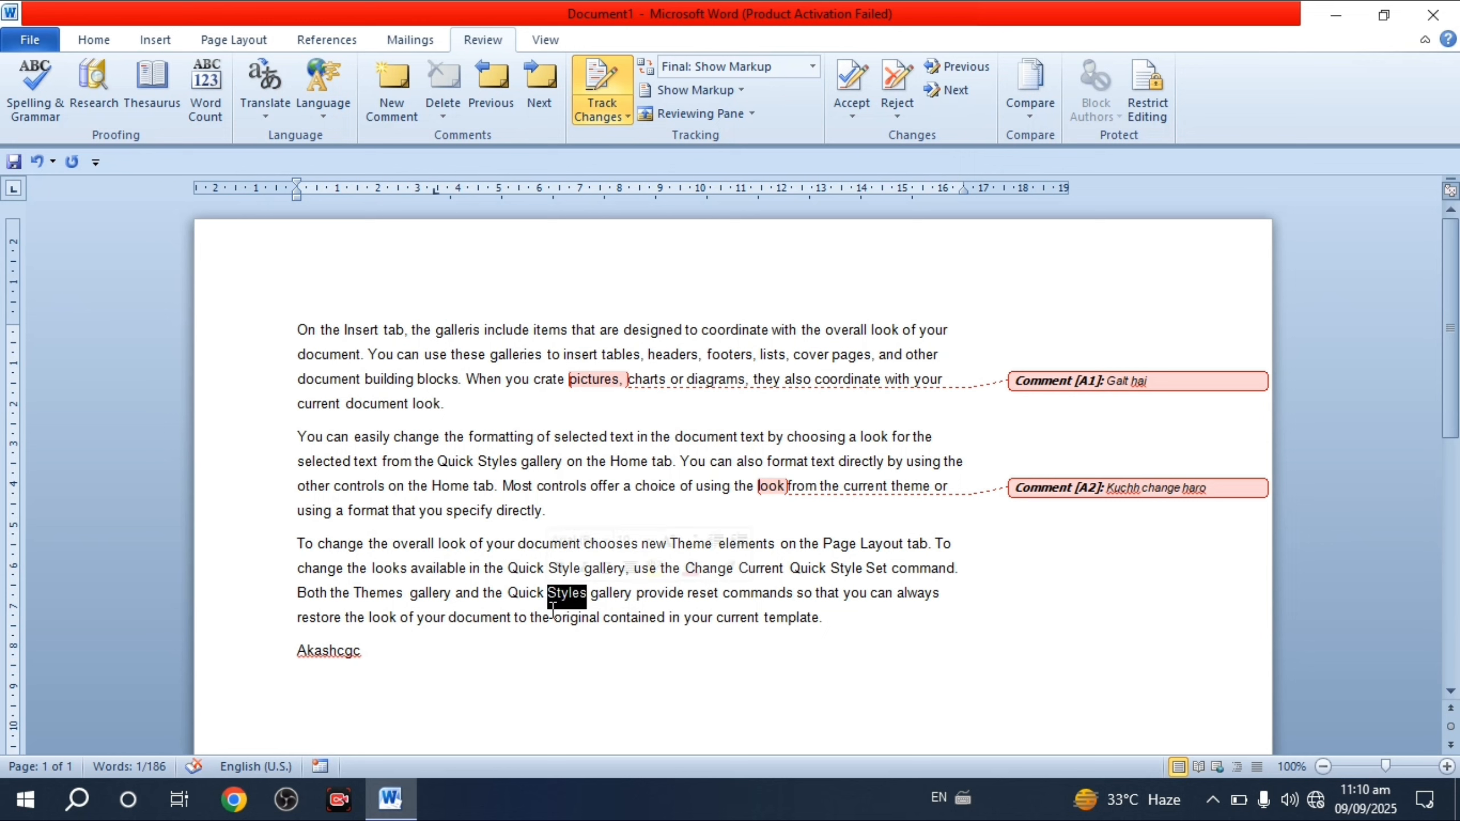
key(Delete)
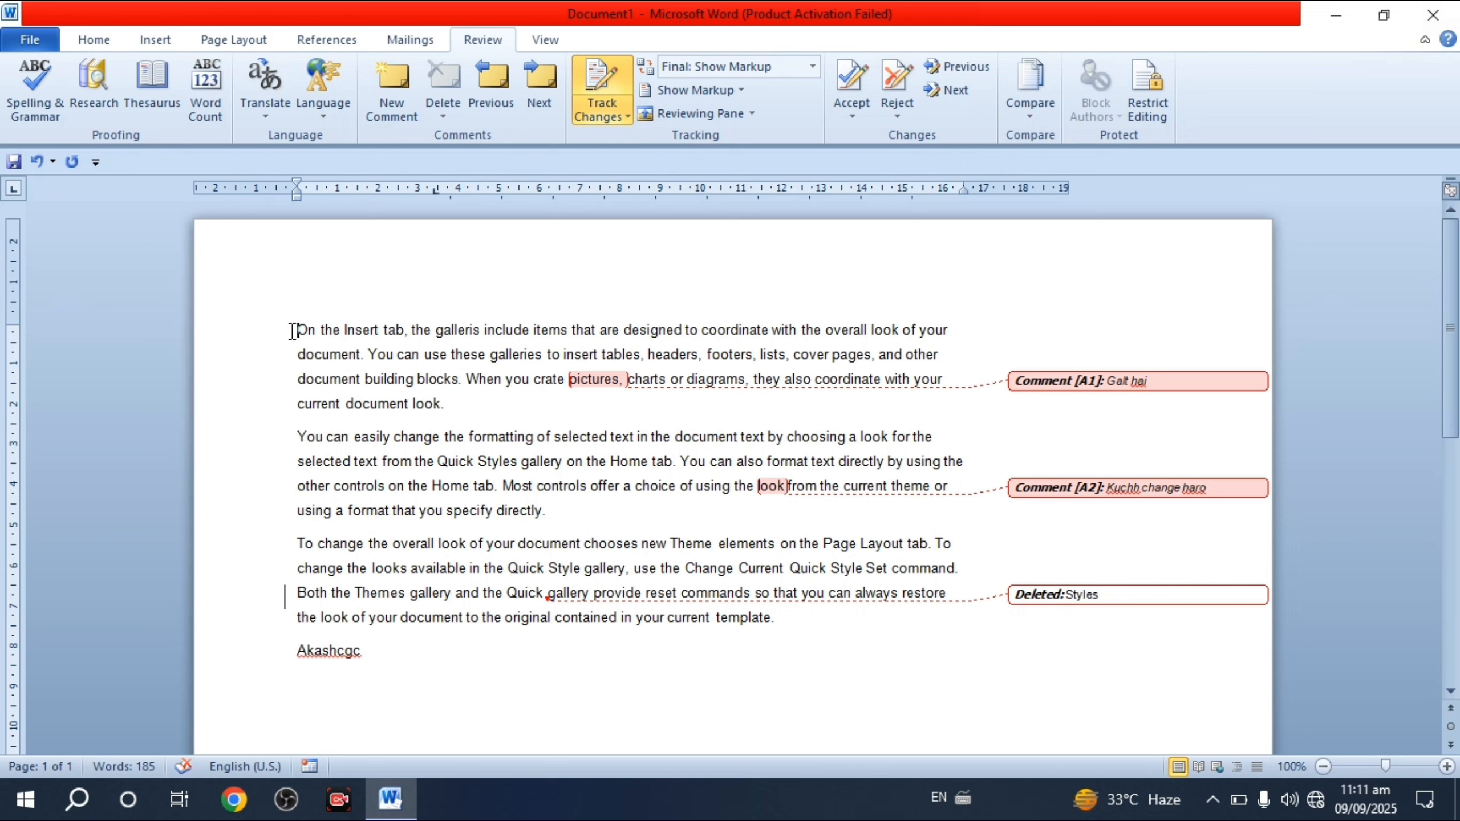
drag(293, 332, 483, 333)
- Make the phrase 'On the Insert tab, the galleris' bold and grow it to 14 pt
click(86, 42)
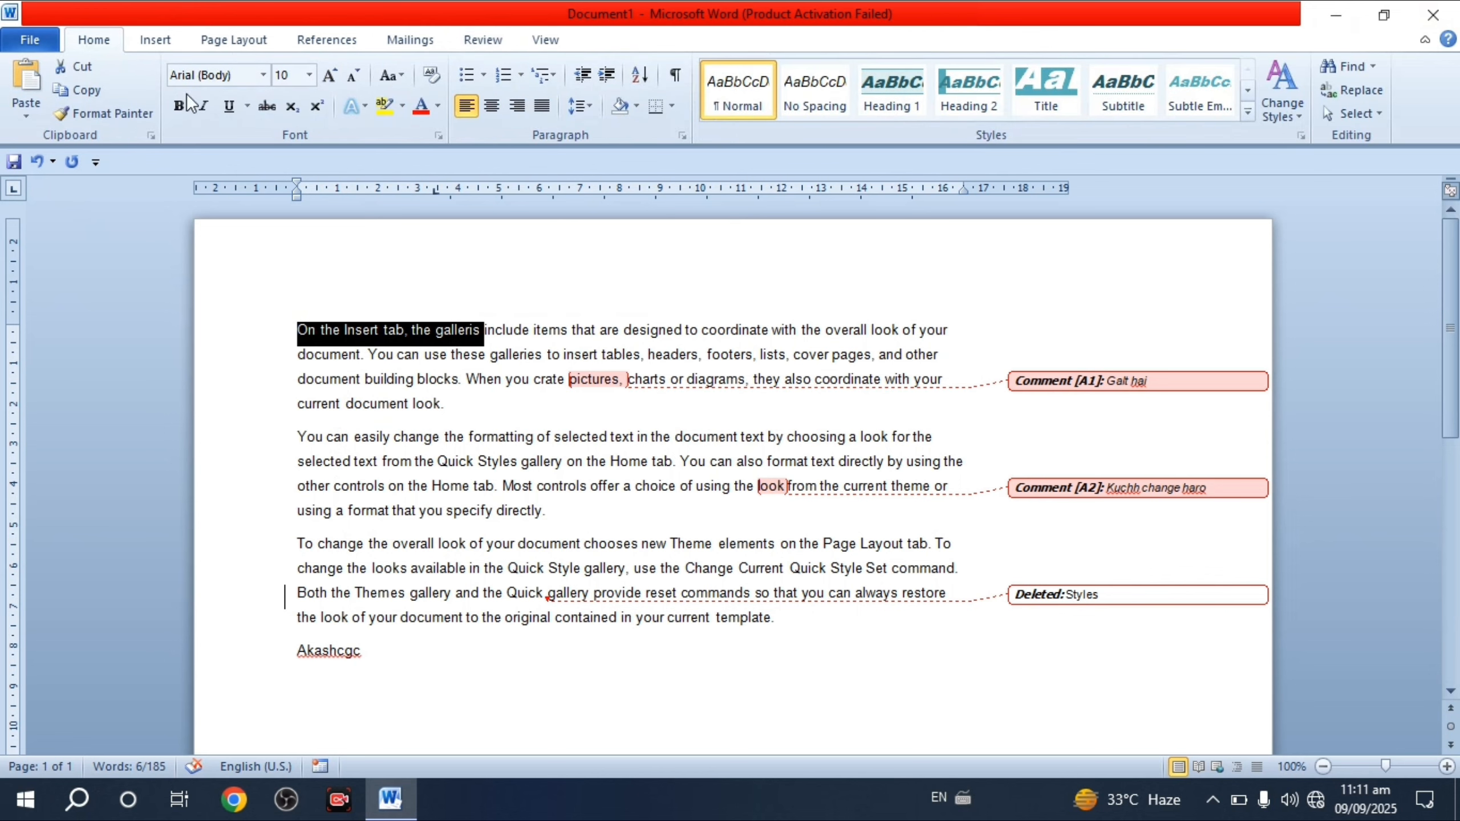
click(178, 105)
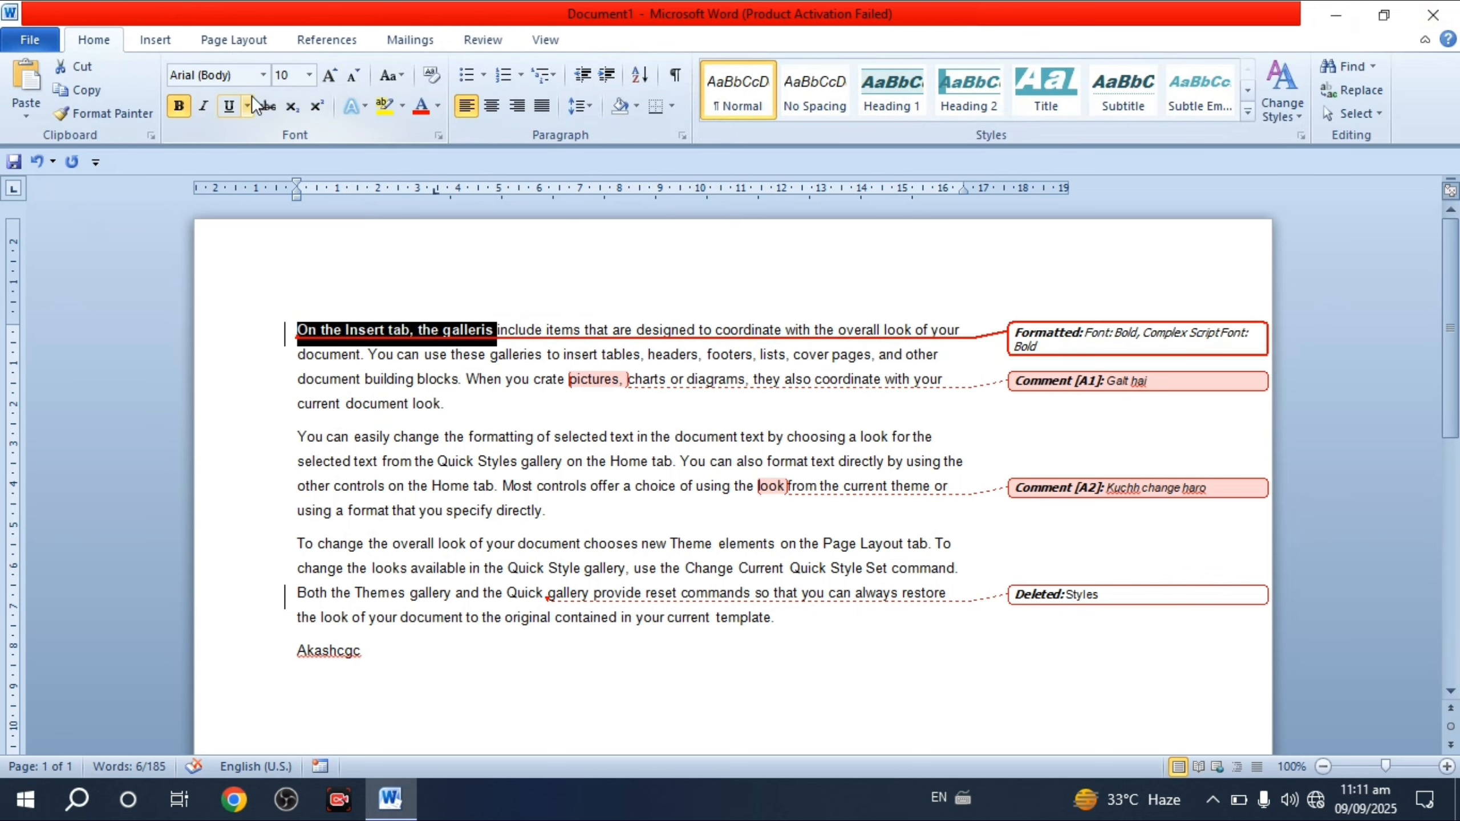
click(328, 76)
click(327, 76)
click(327, 76)
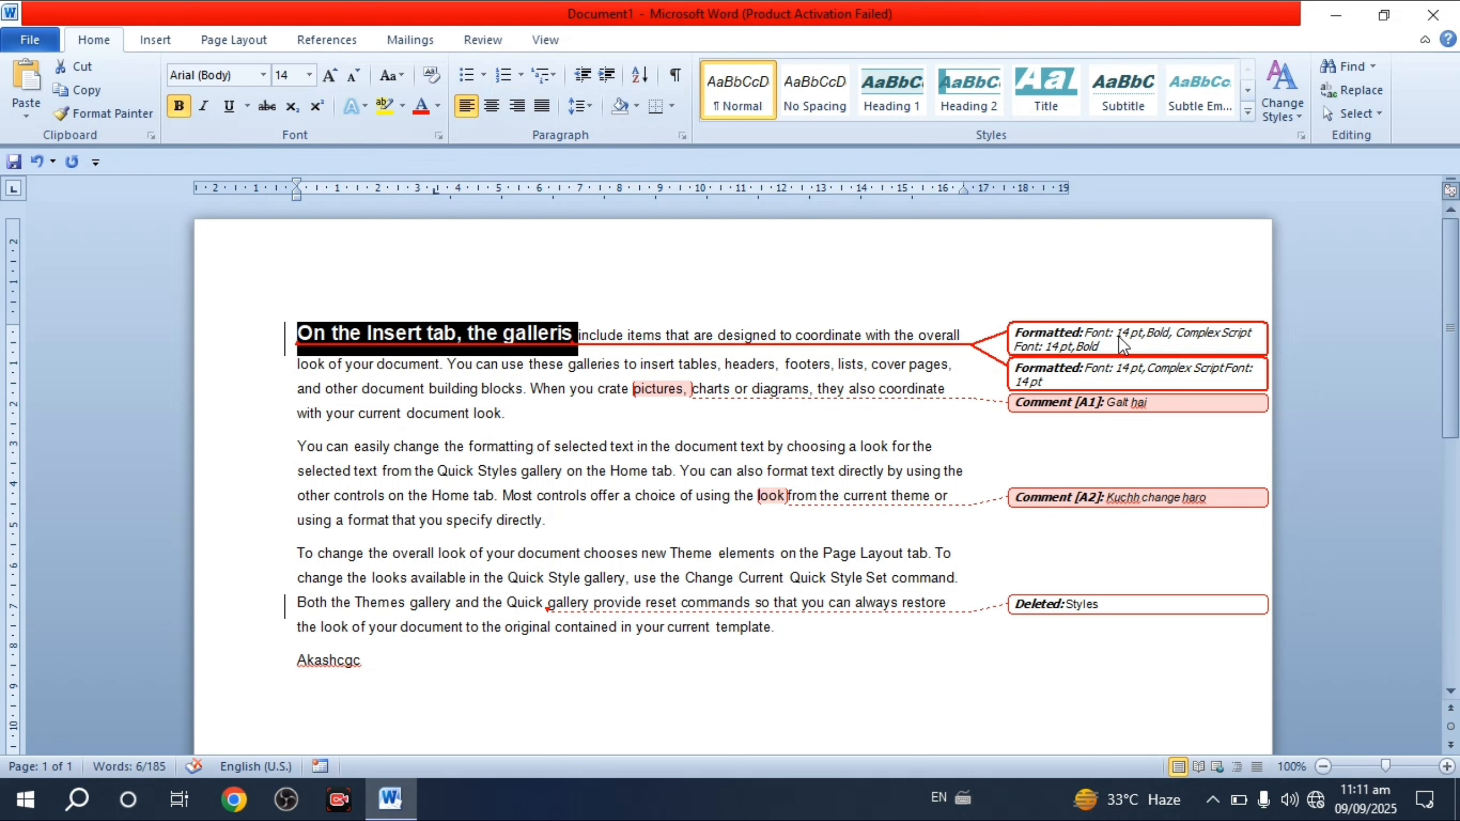
mouse_move(1146, 348)
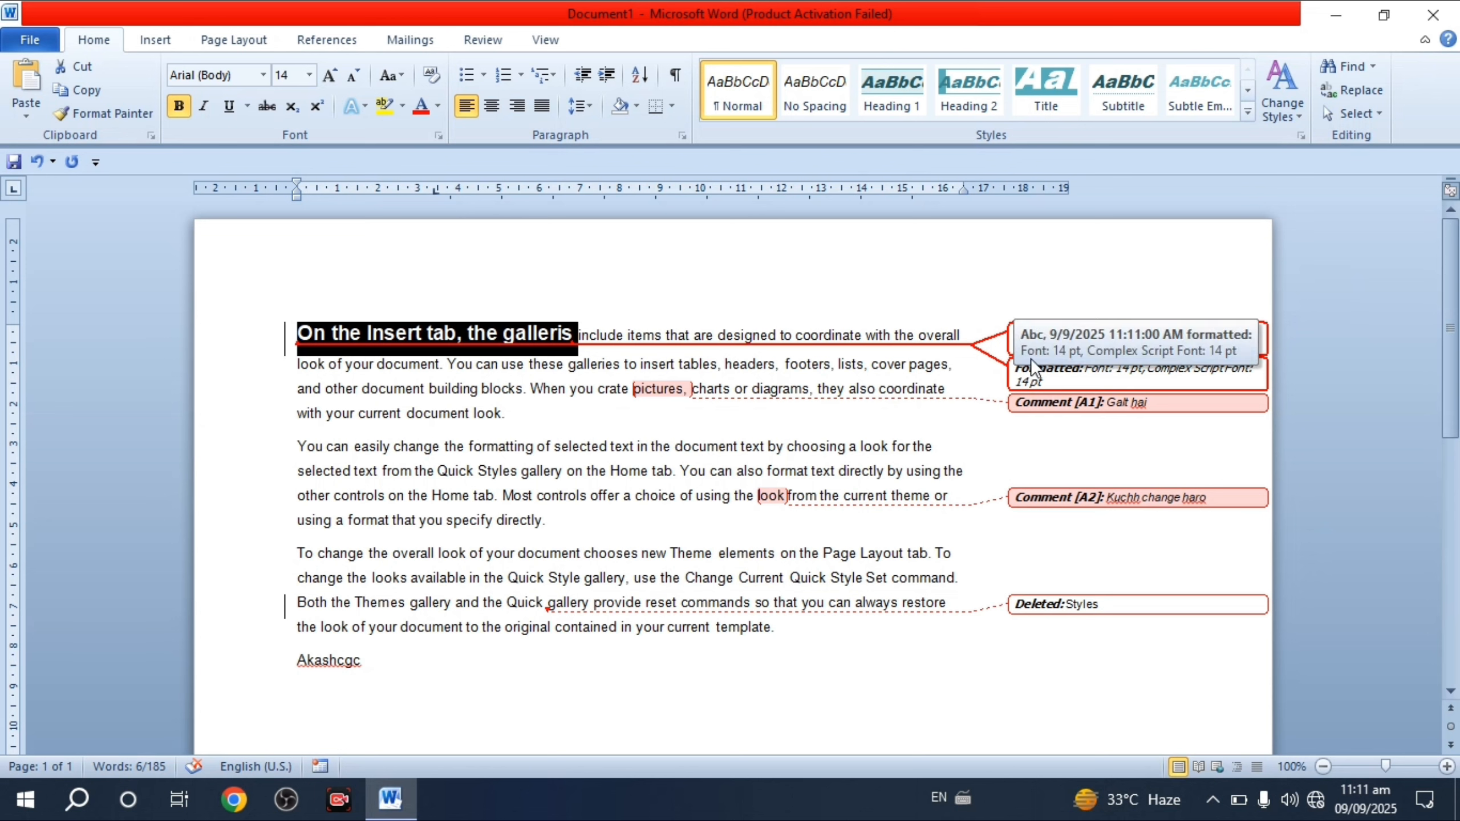
click(439, 412)
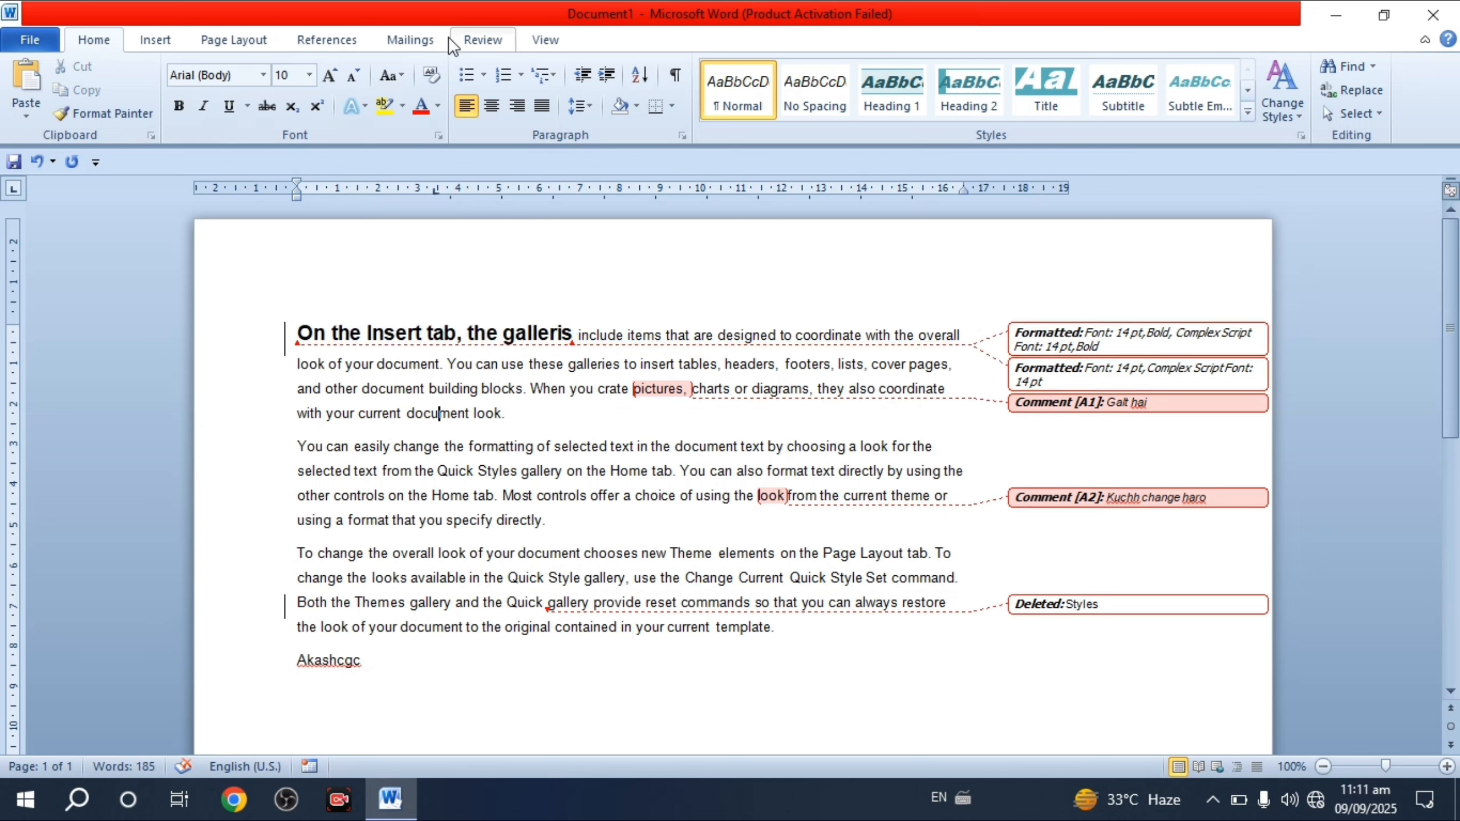
click(472, 42)
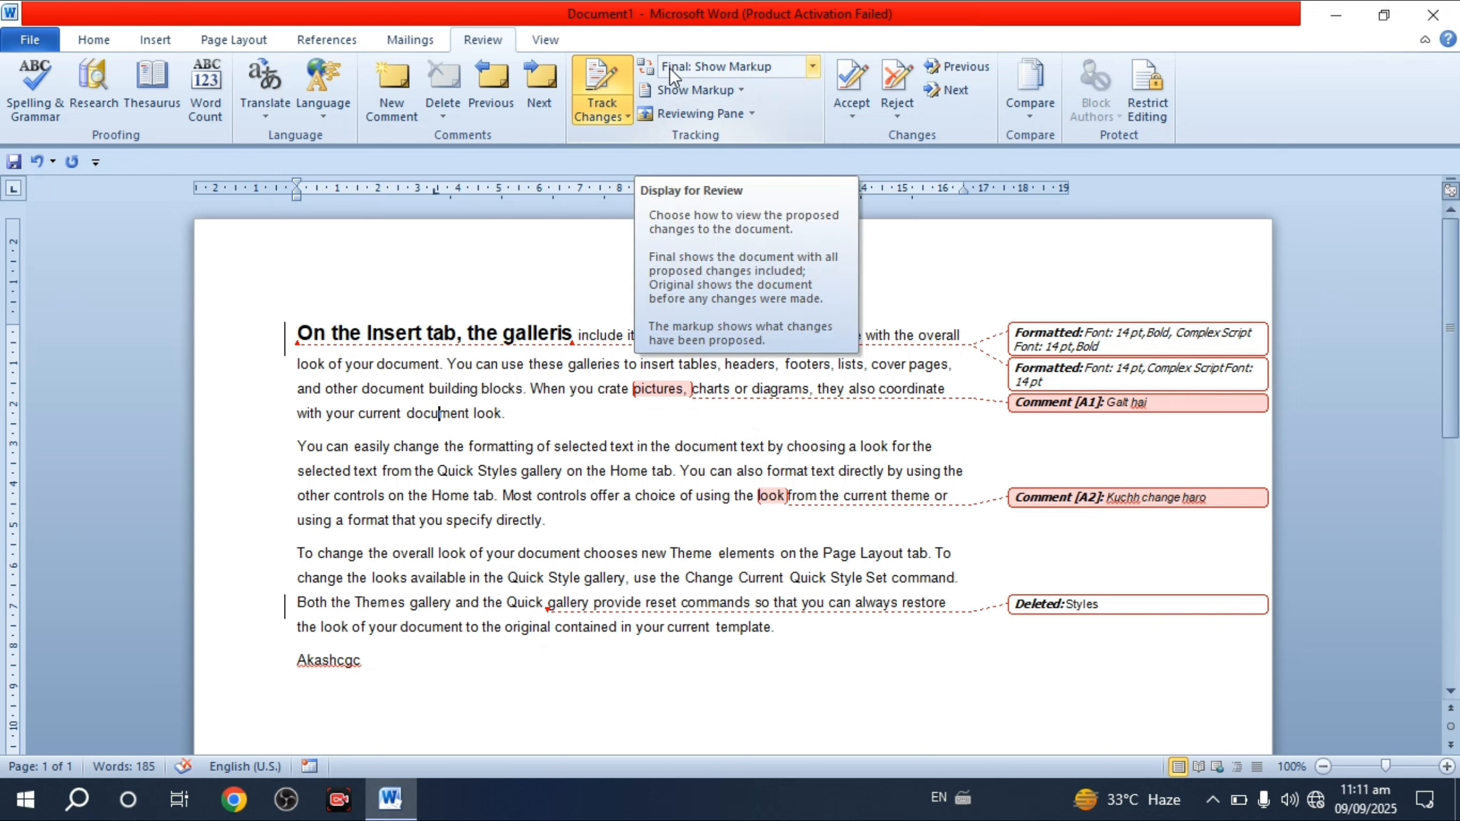
- Cycle the review display through Original, Original: Show Markup and Final, ending on Final: Show Markup
click(810, 64)
click(798, 65)
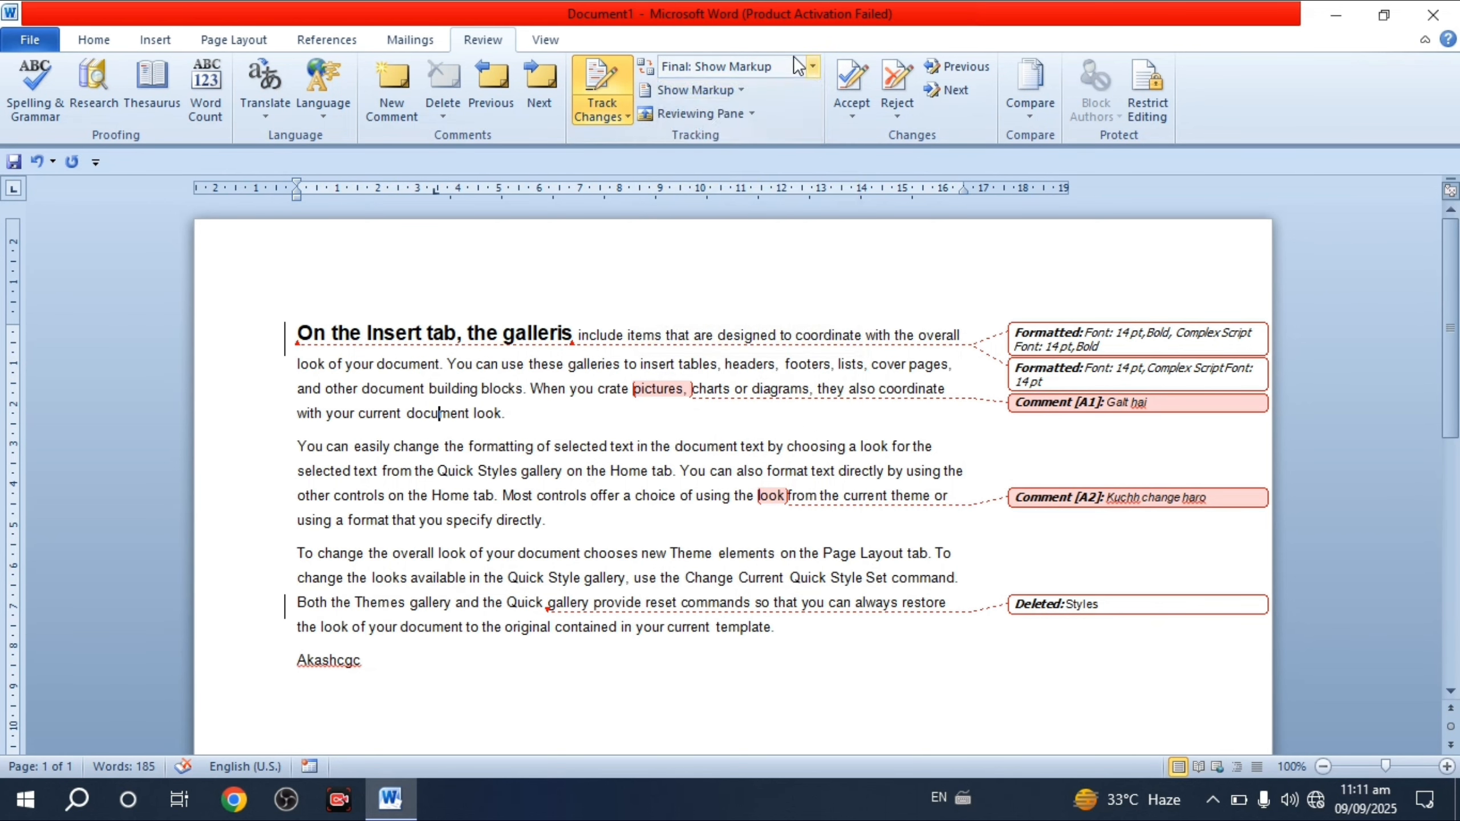
click(810, 65)
click(713, 88)
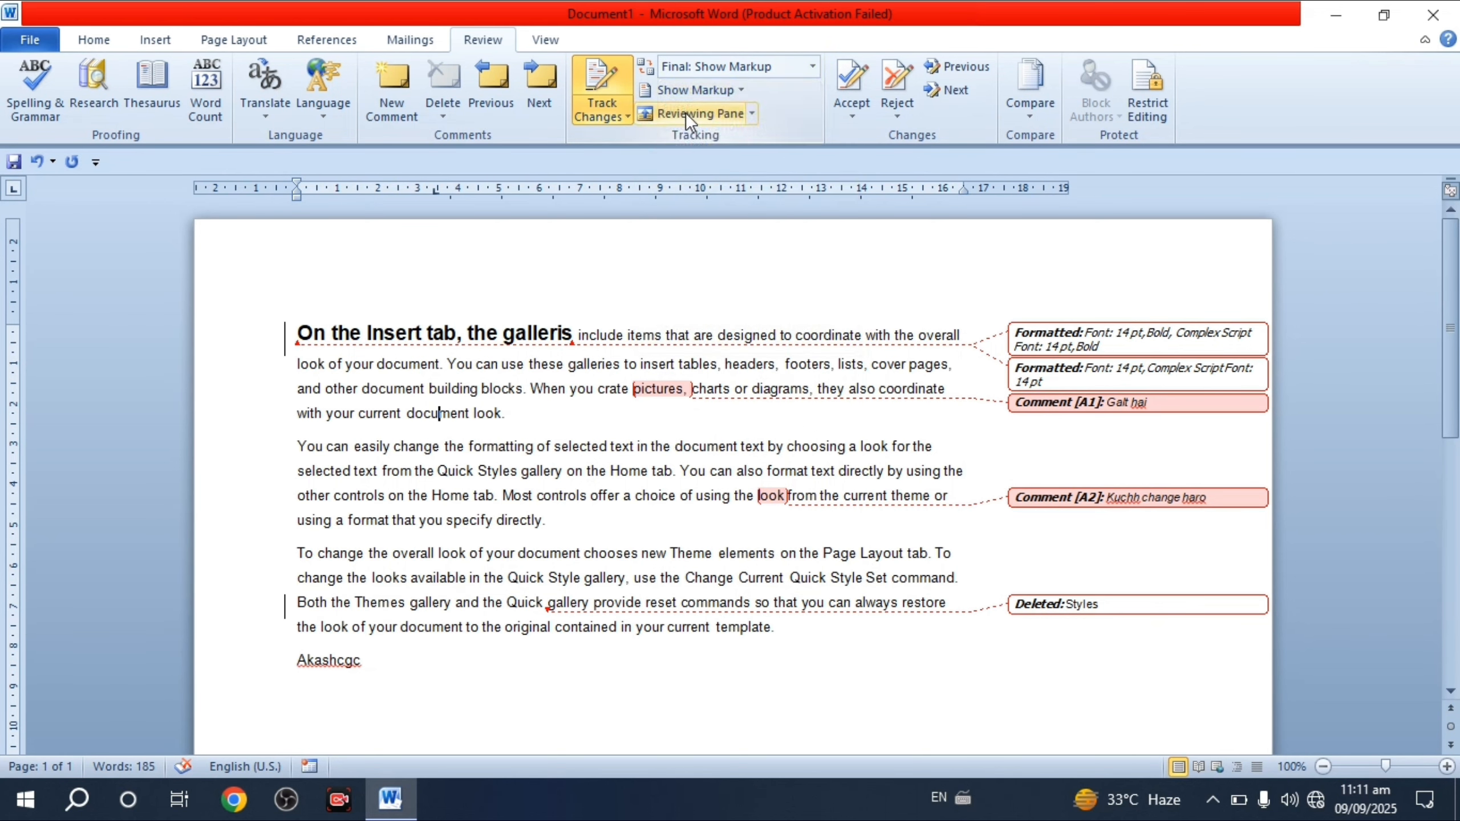
click(809, 67)
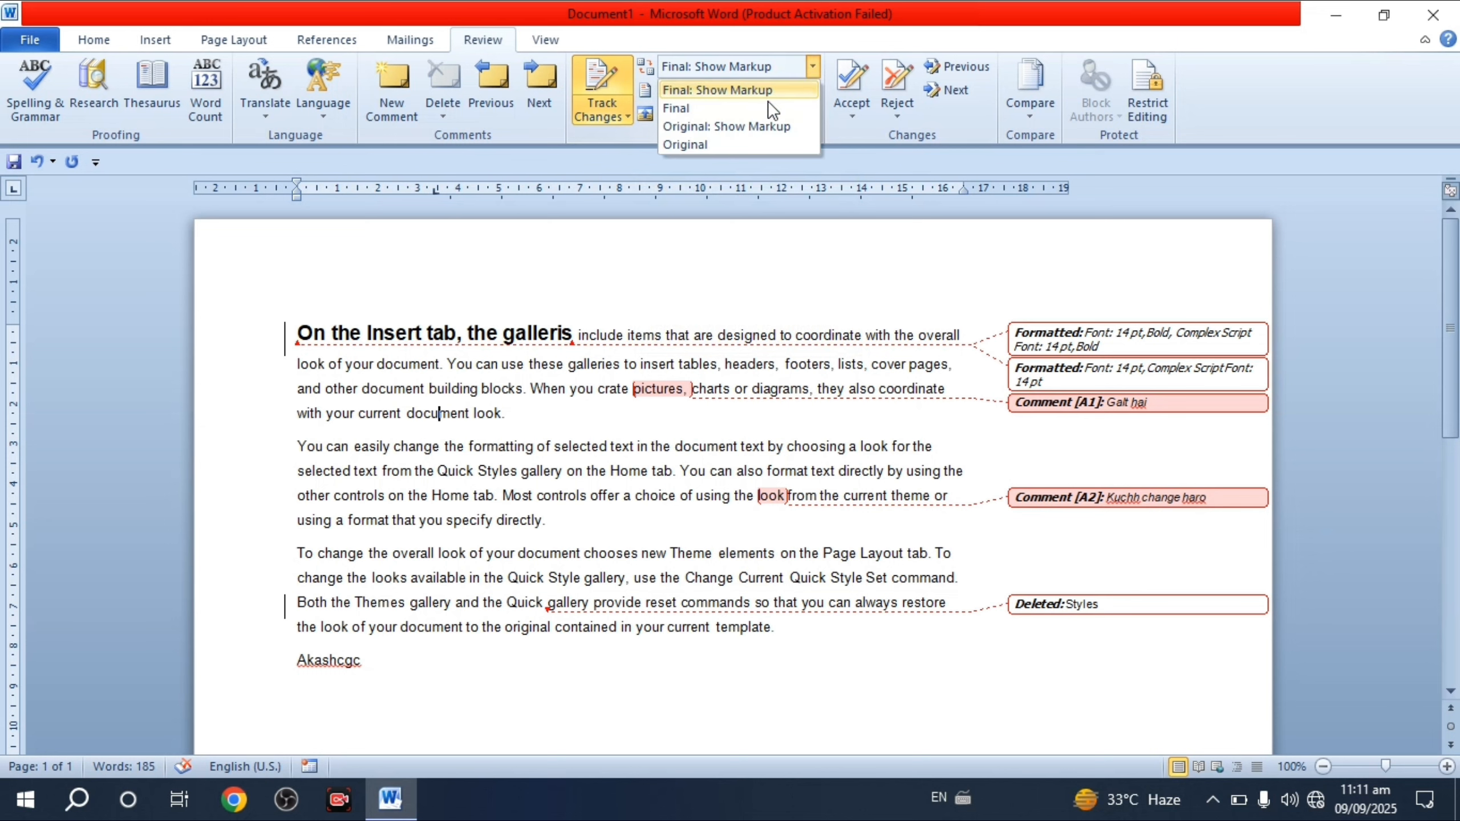
click(703, 146)
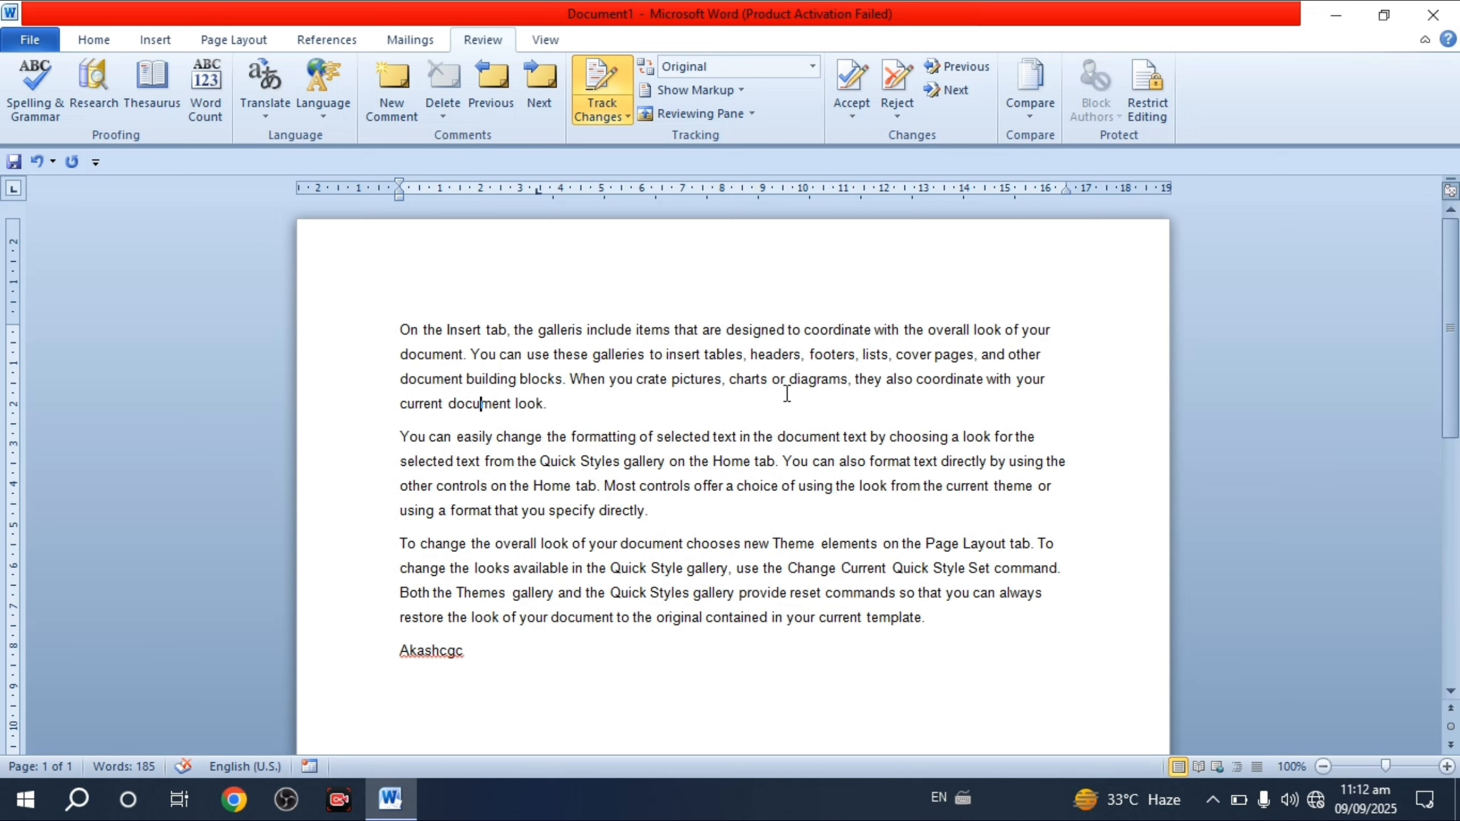
click(810, 70)
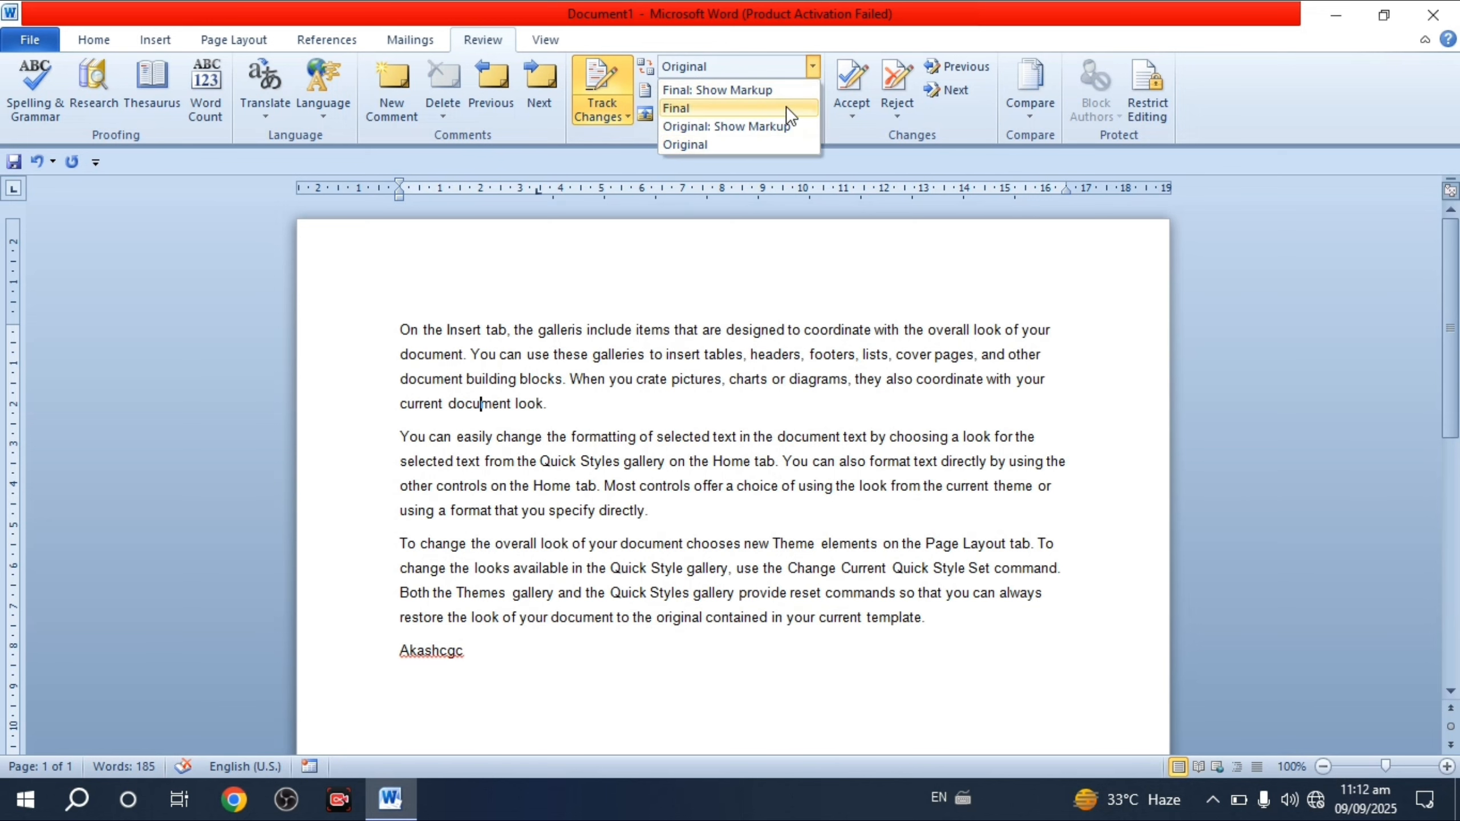
click(699, 126)
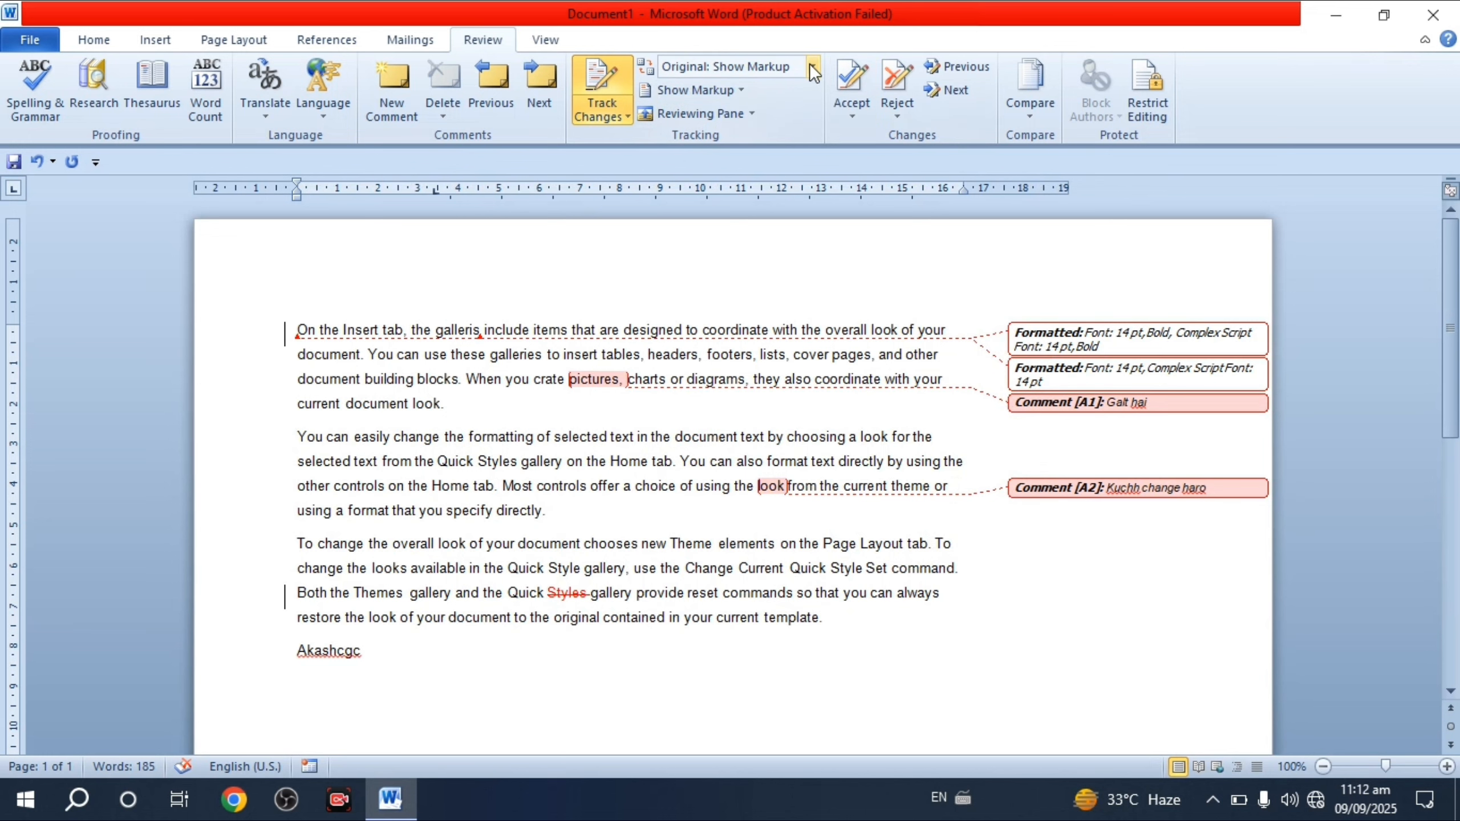
click(813, 69)
click(691, 110)
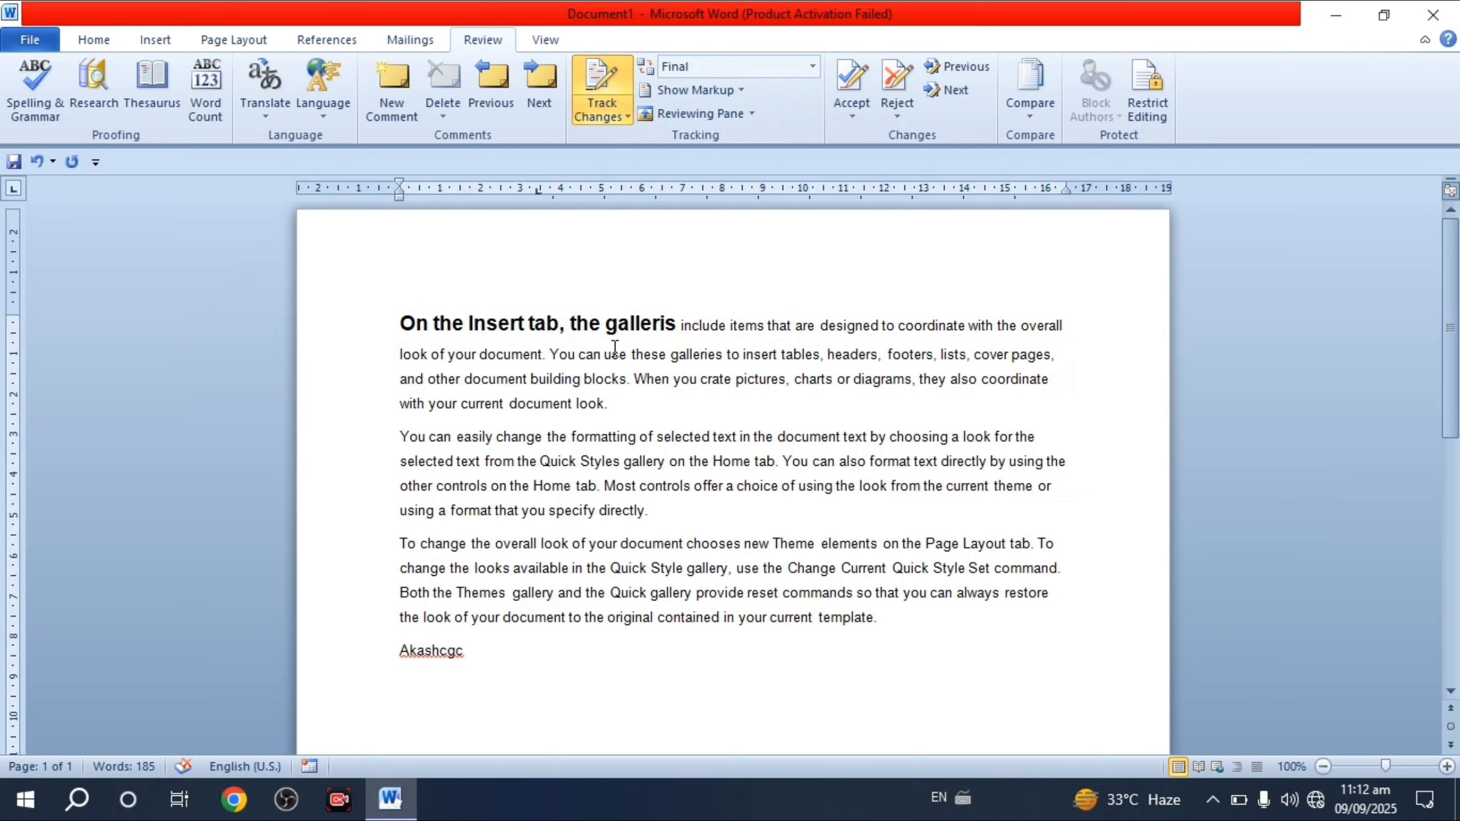
click(811, 68)
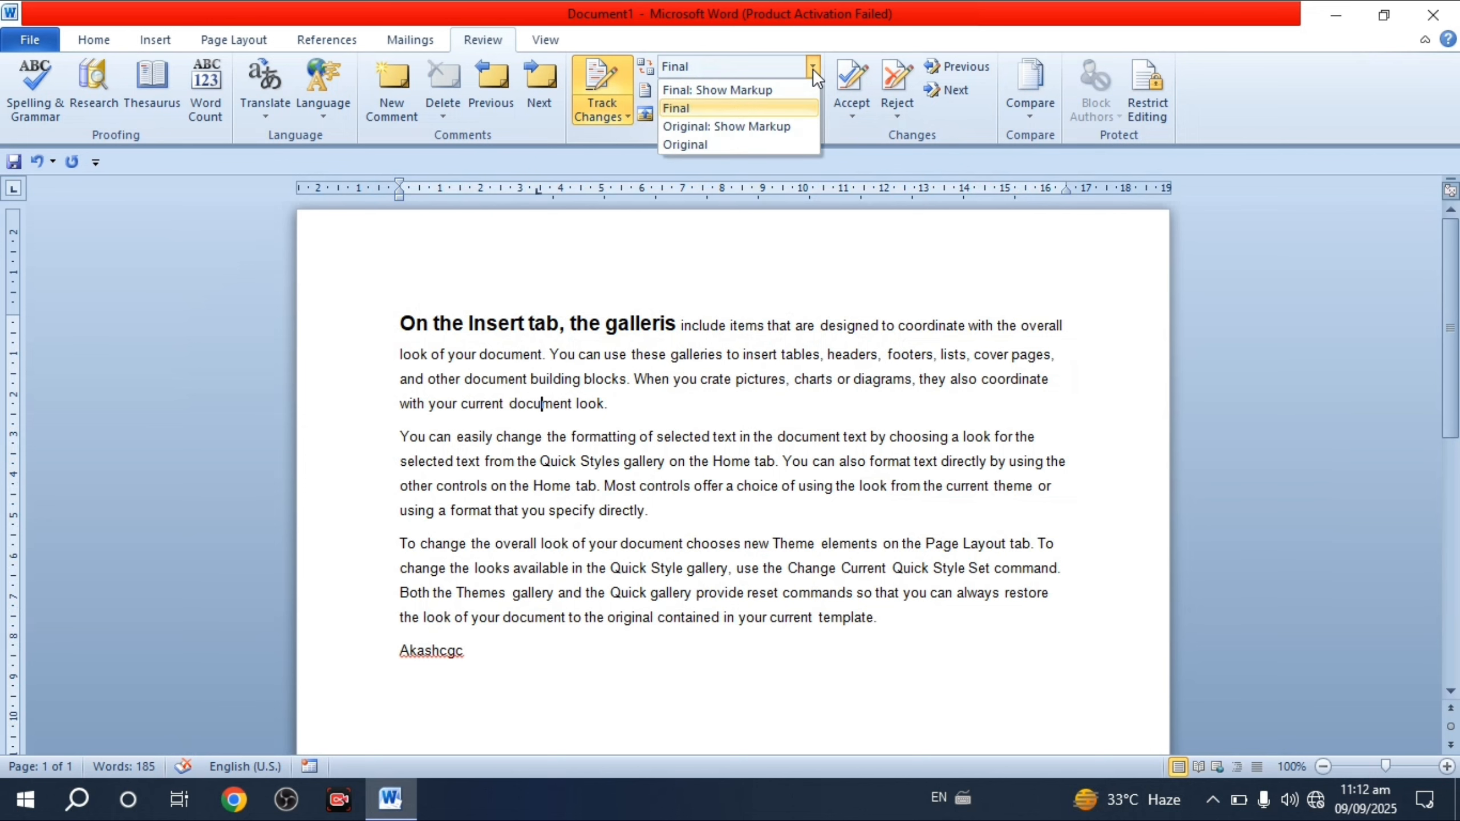
click(737, 92)
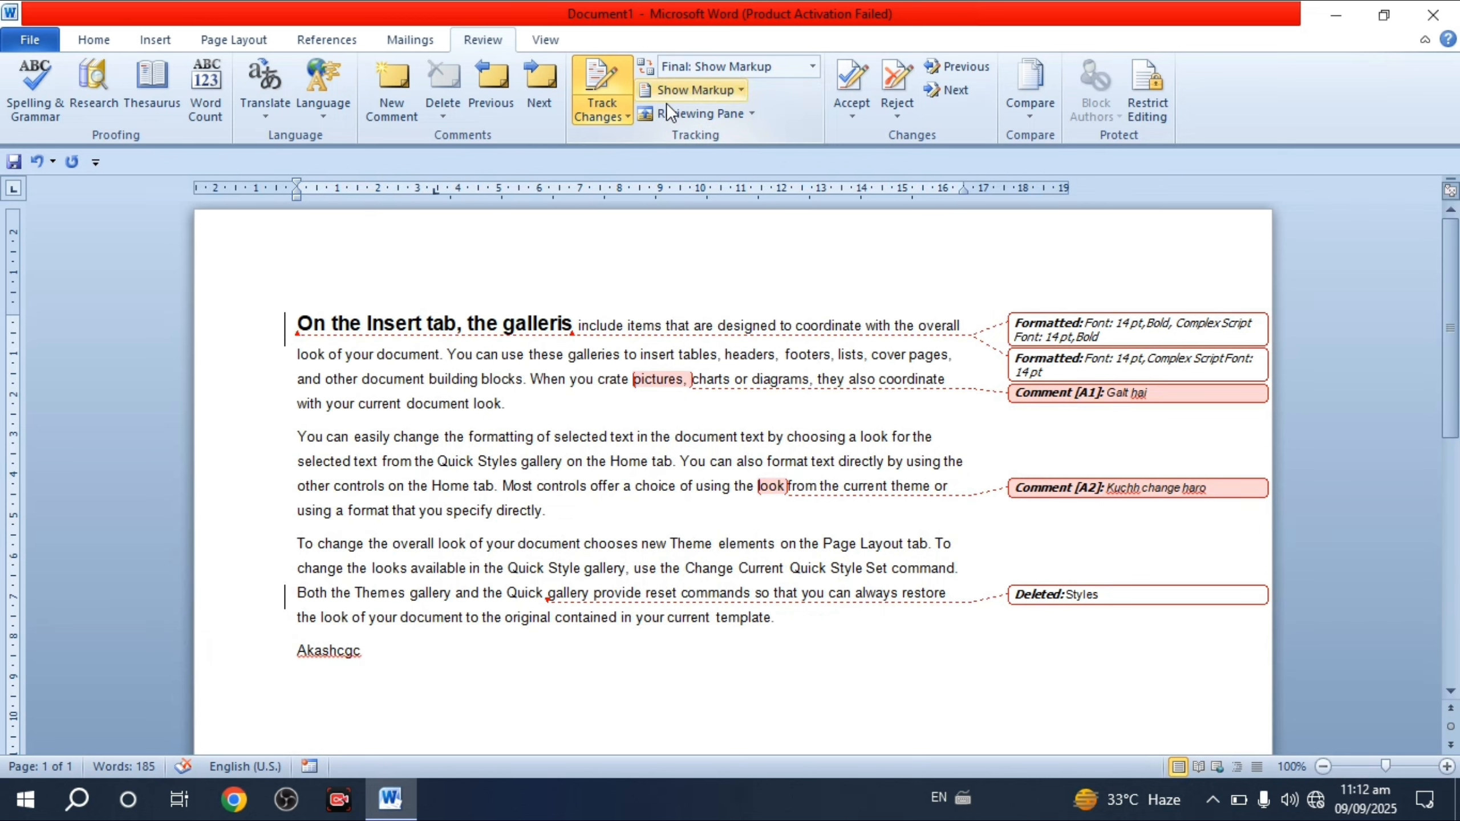
click(729, 94)
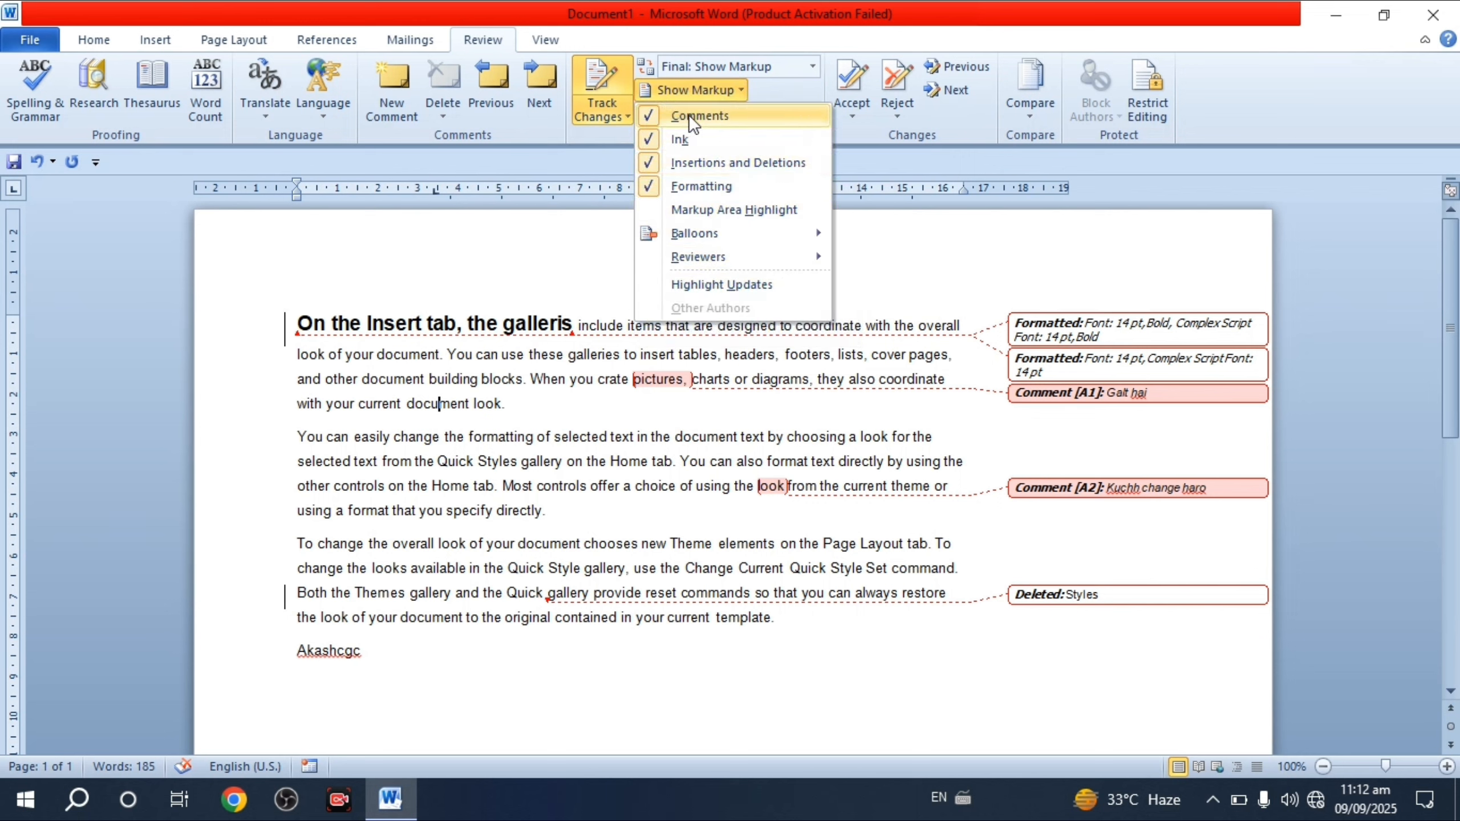
click(648, 117)
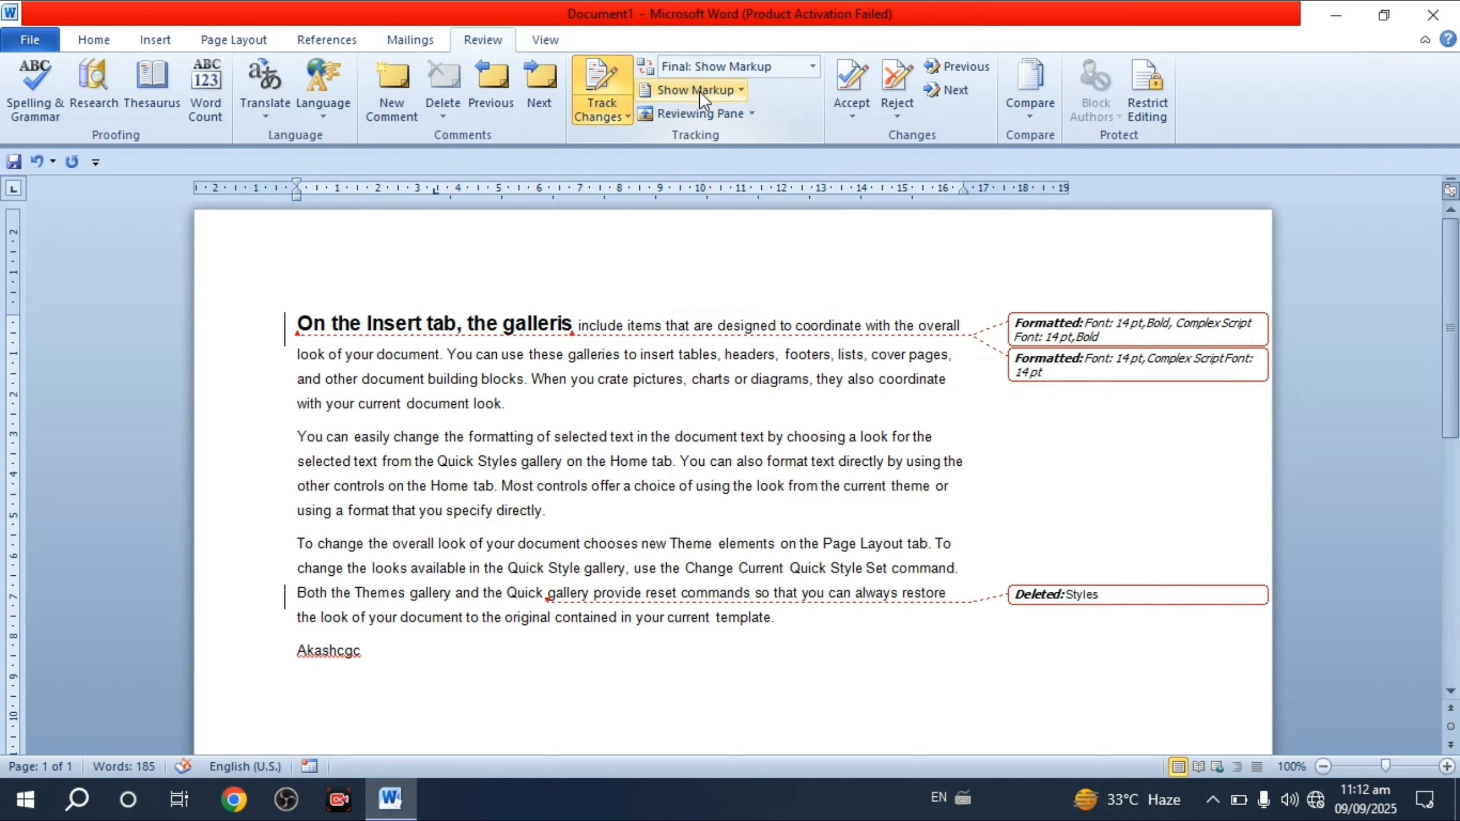
click(699, 91)
click(650, 117)
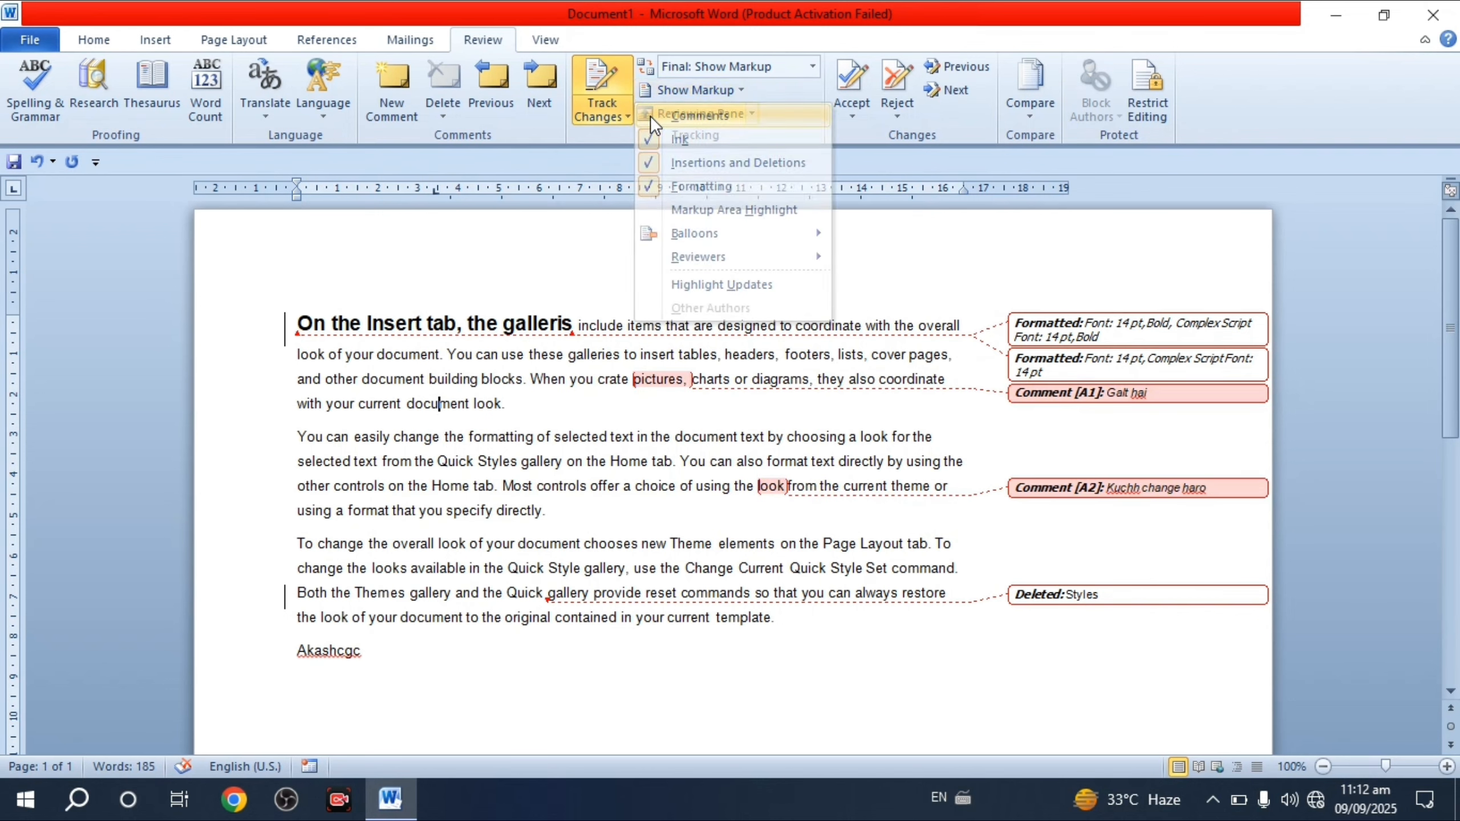
click(704, 88)
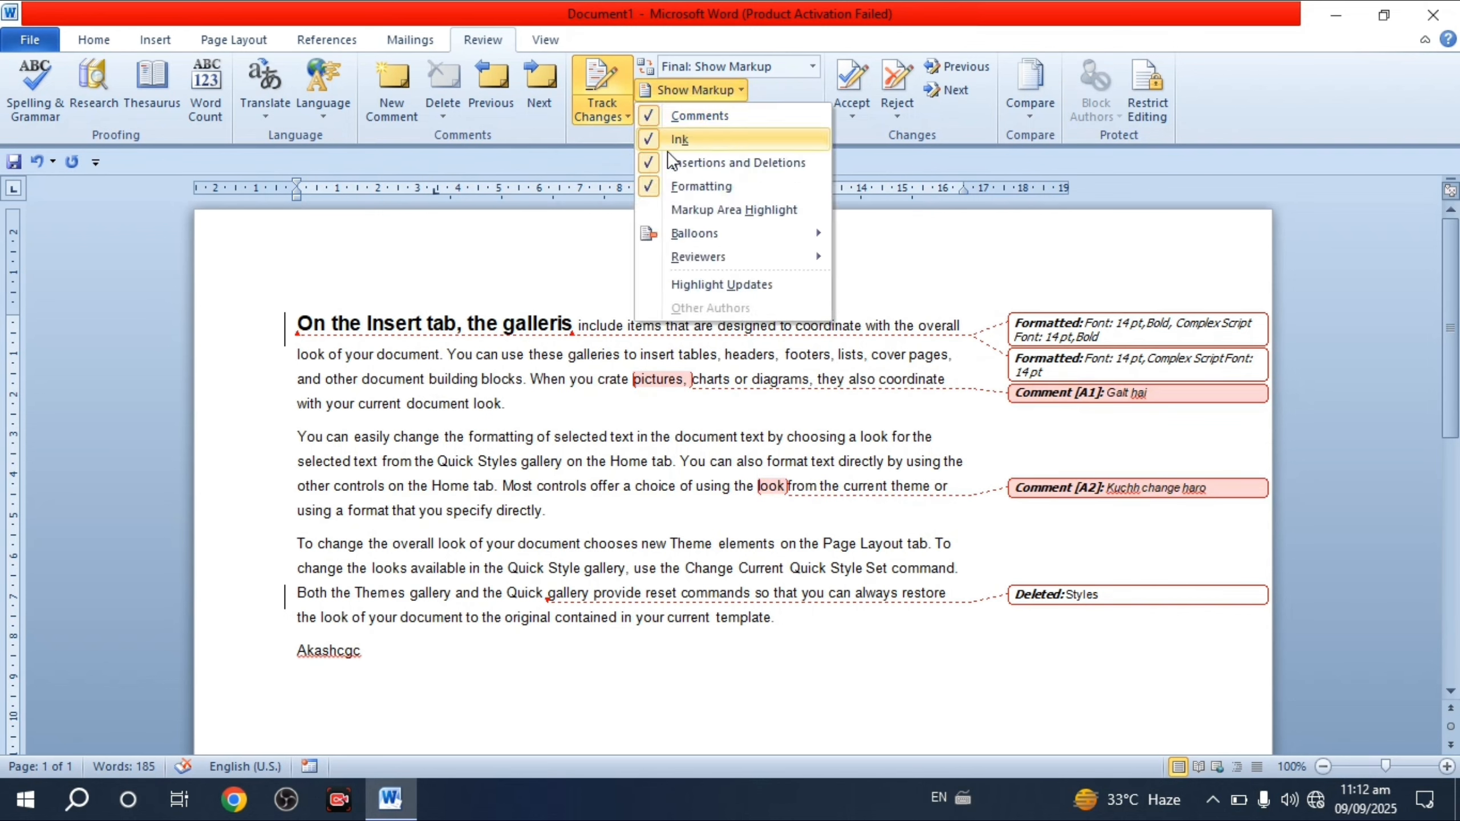
click(647, 184)
click(689, 92)
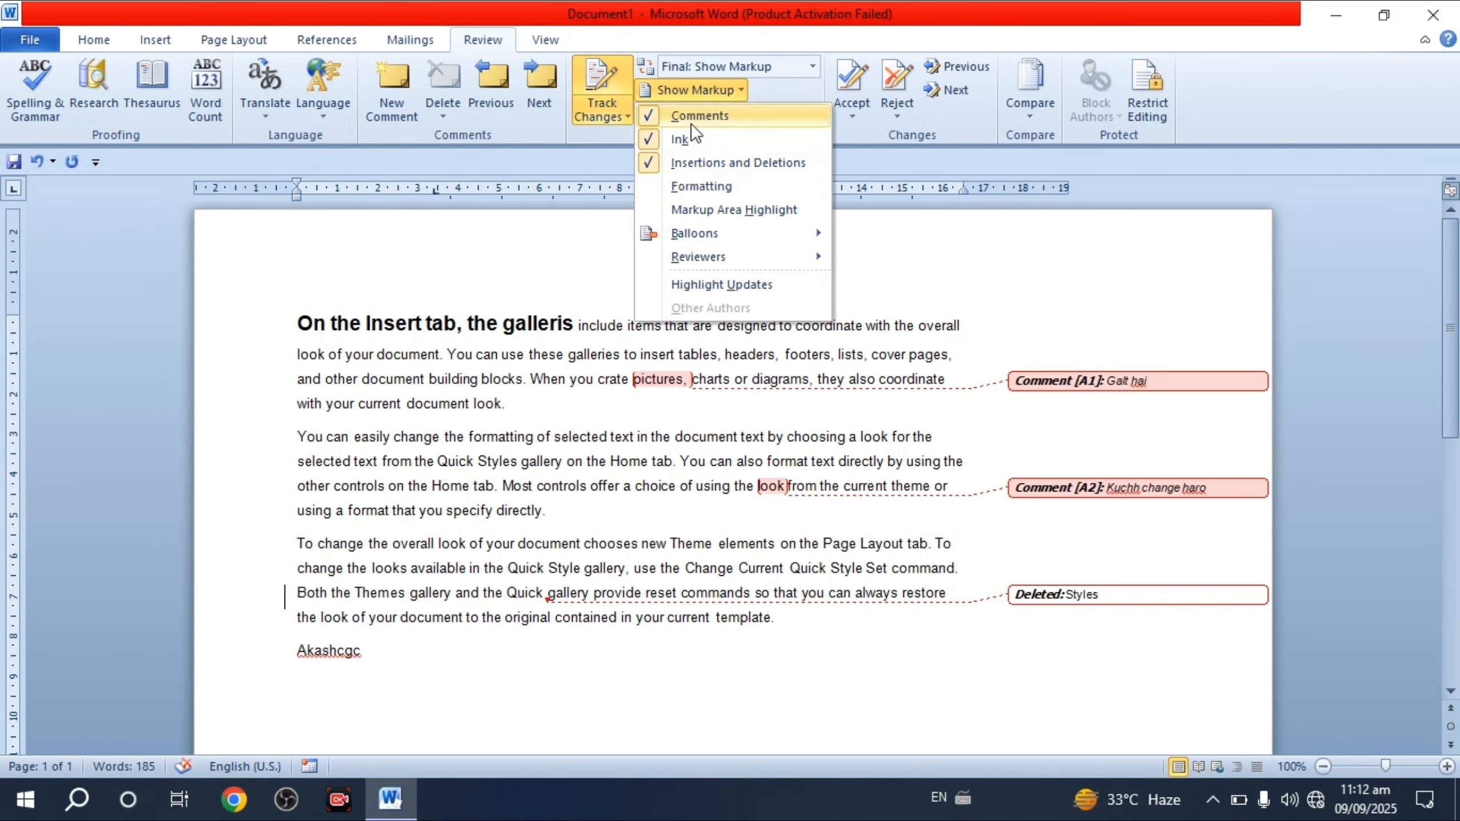
click(651, 185)
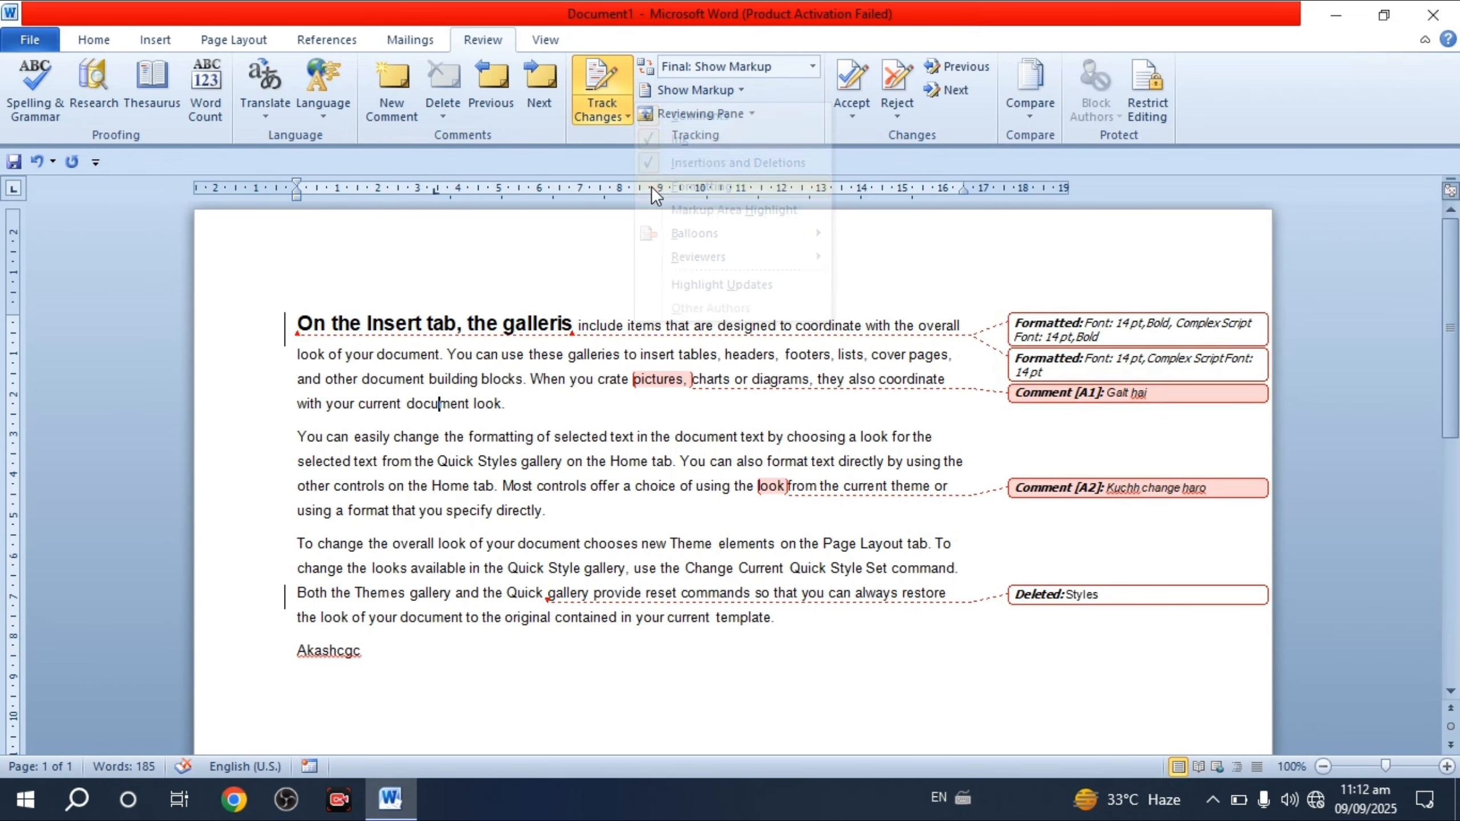
click(699, 93)
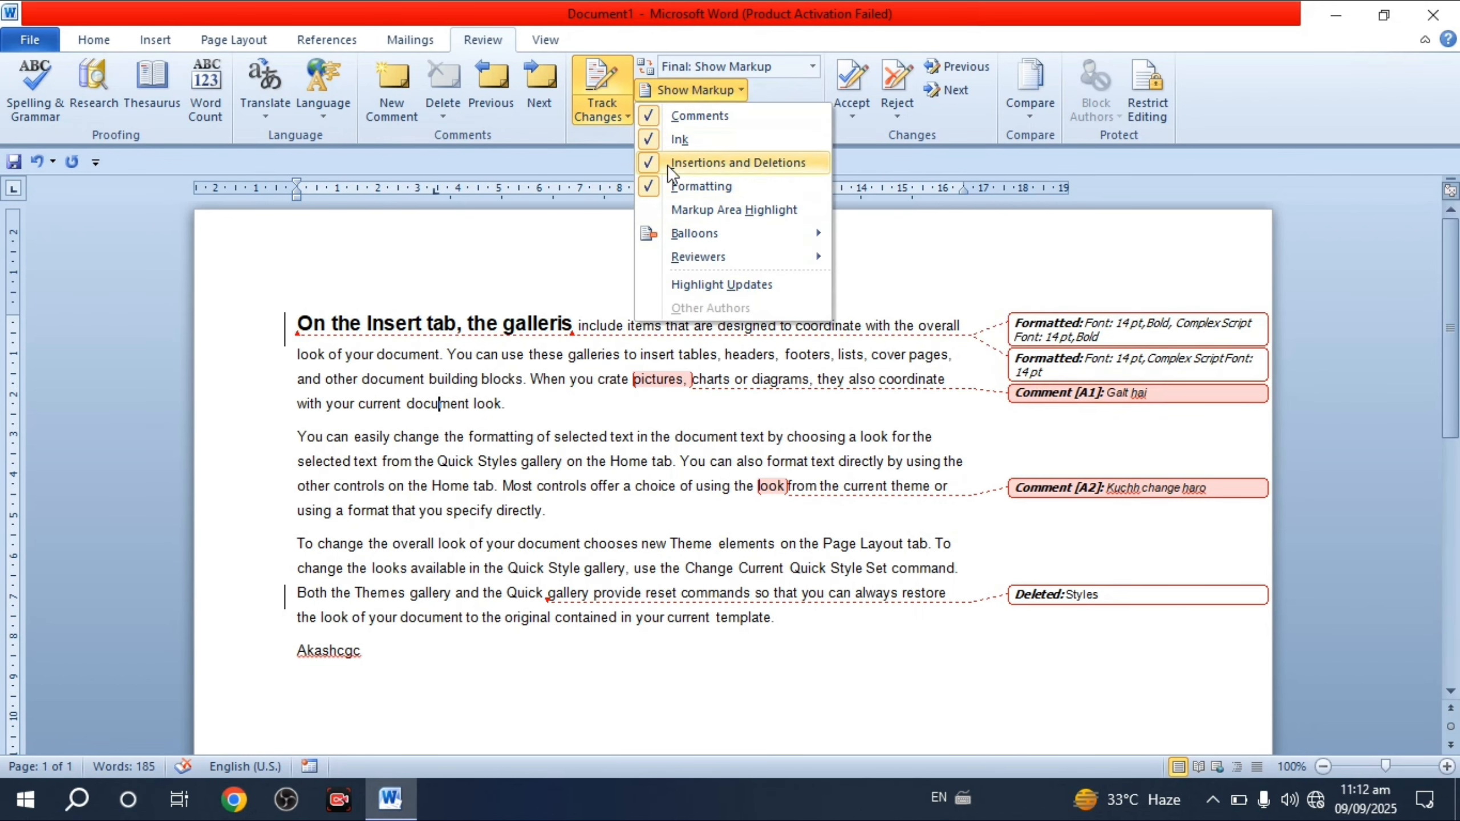
mouse_move(674, 231)
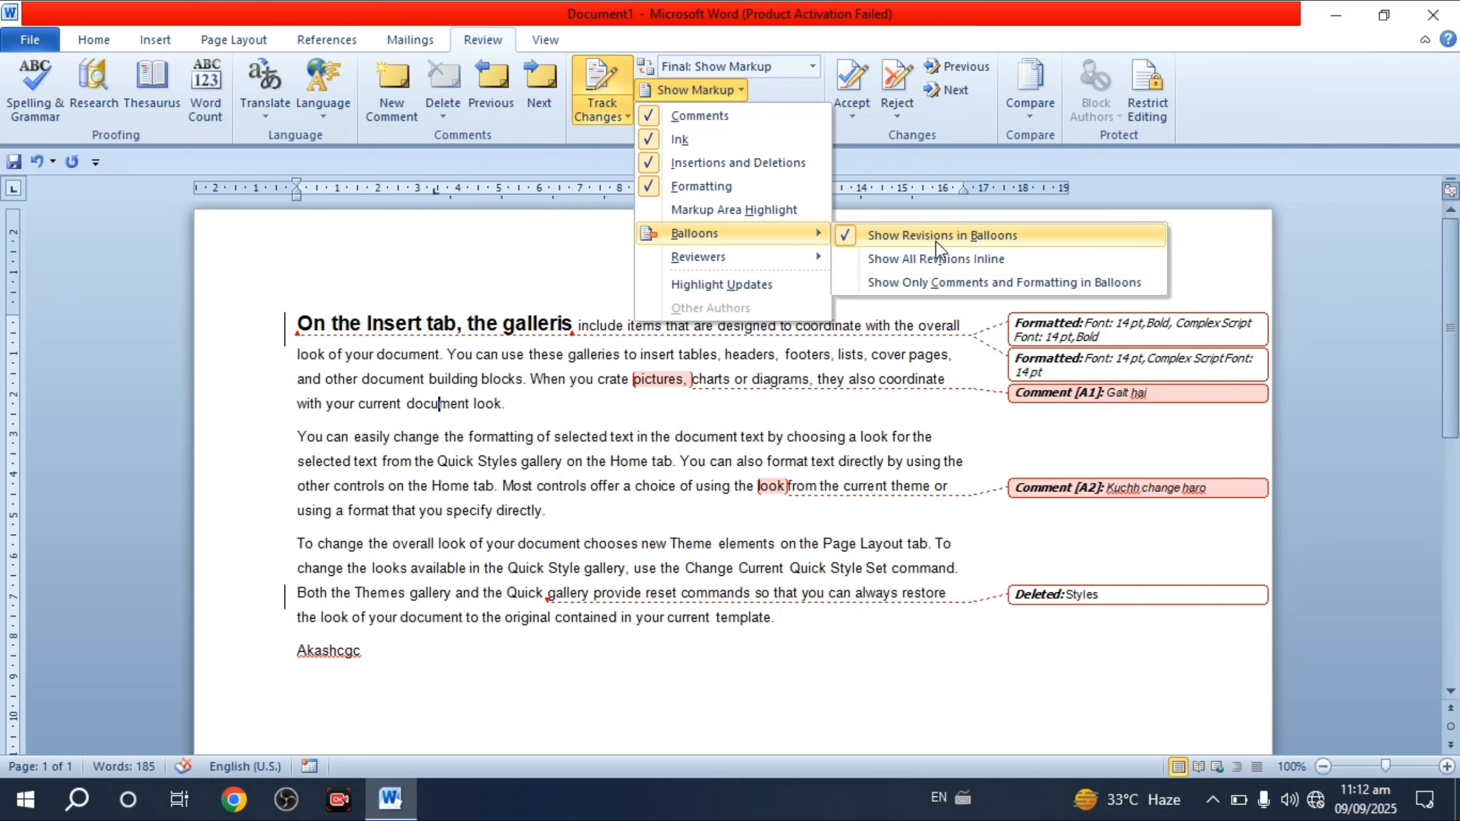
- Set the markup balloons to show all revisions inline
click(956, 232)
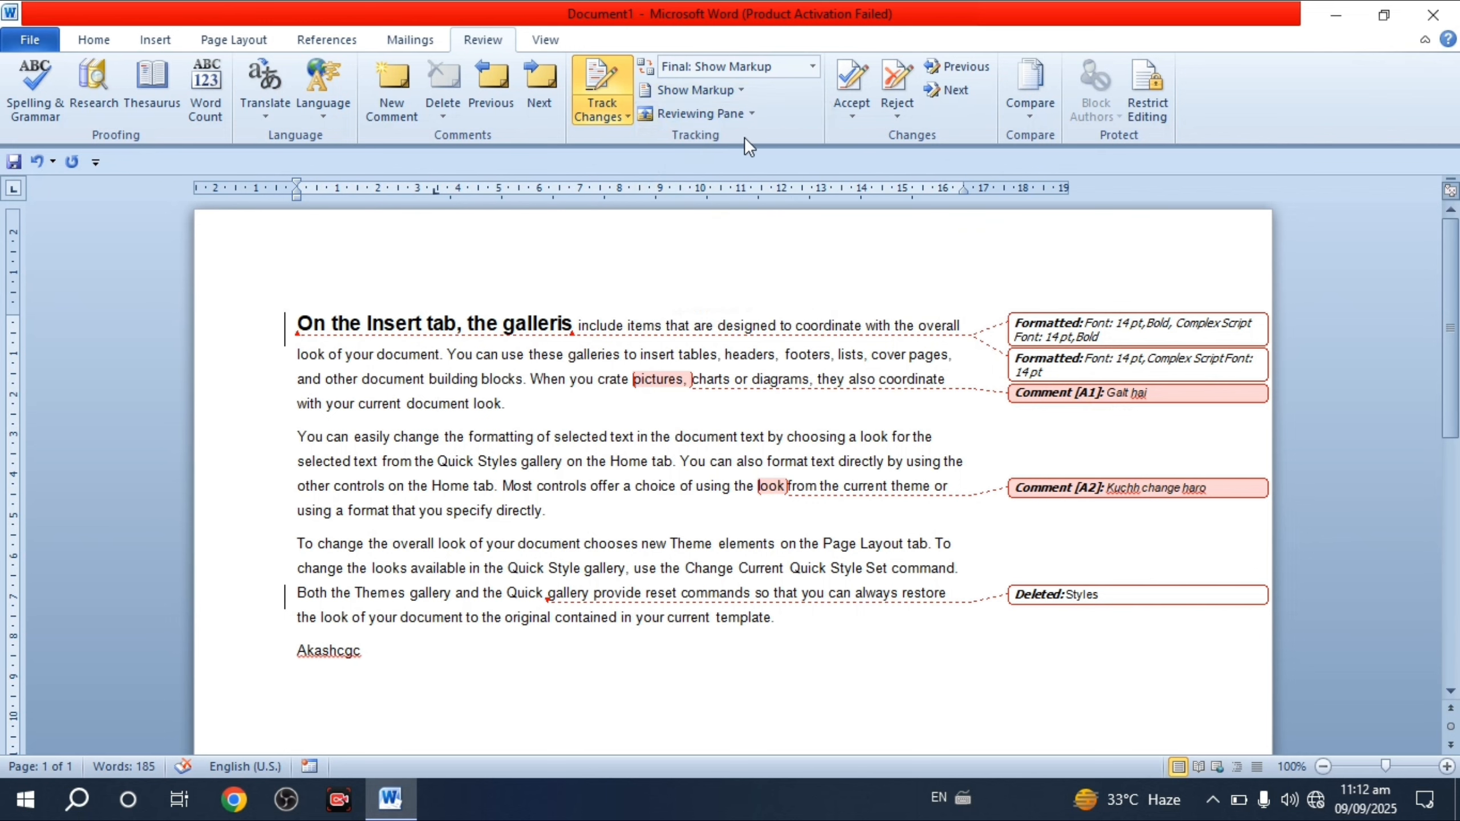
click(730, 92)
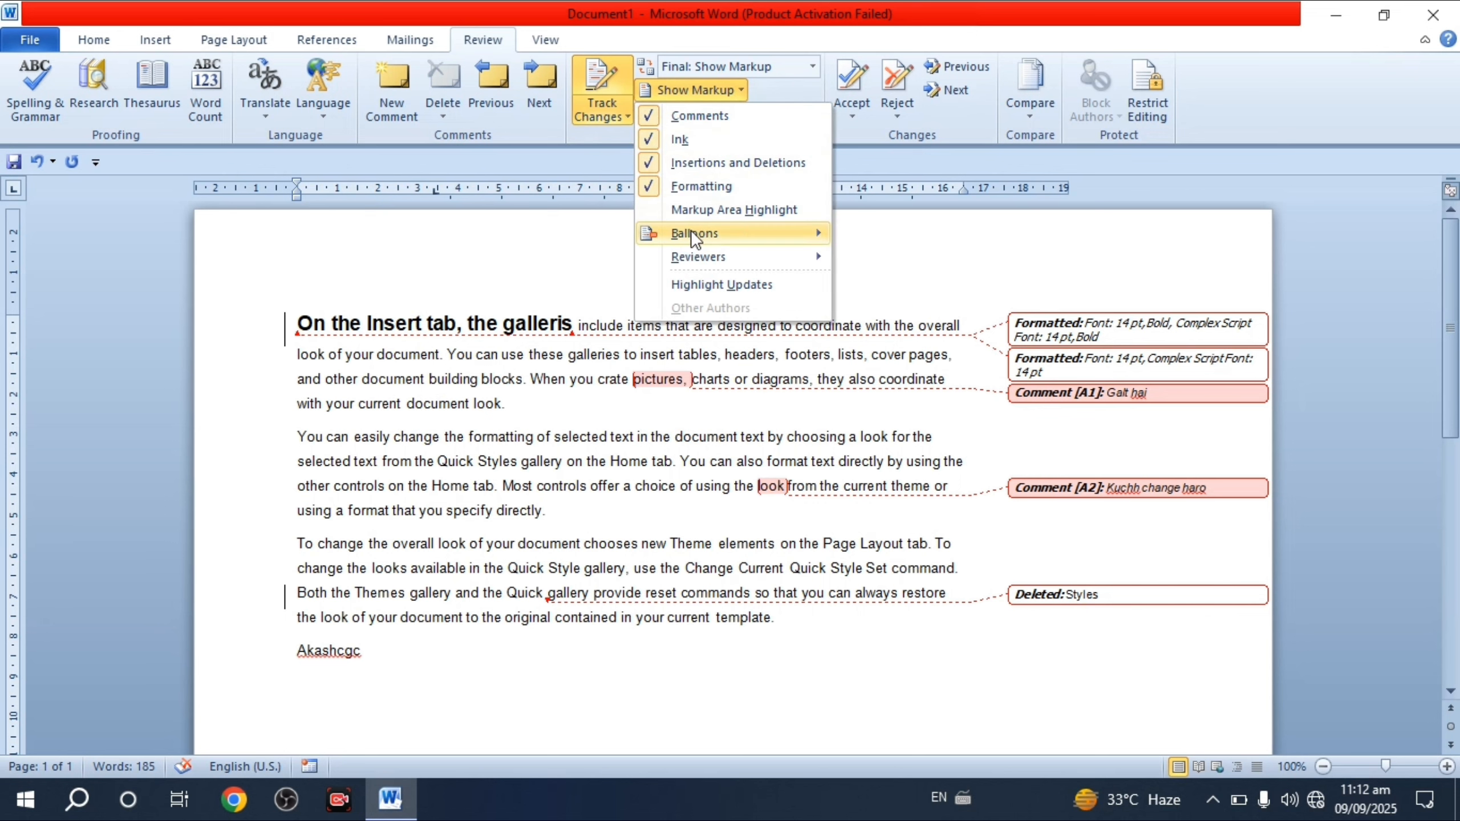
mouse_move(739, 232)
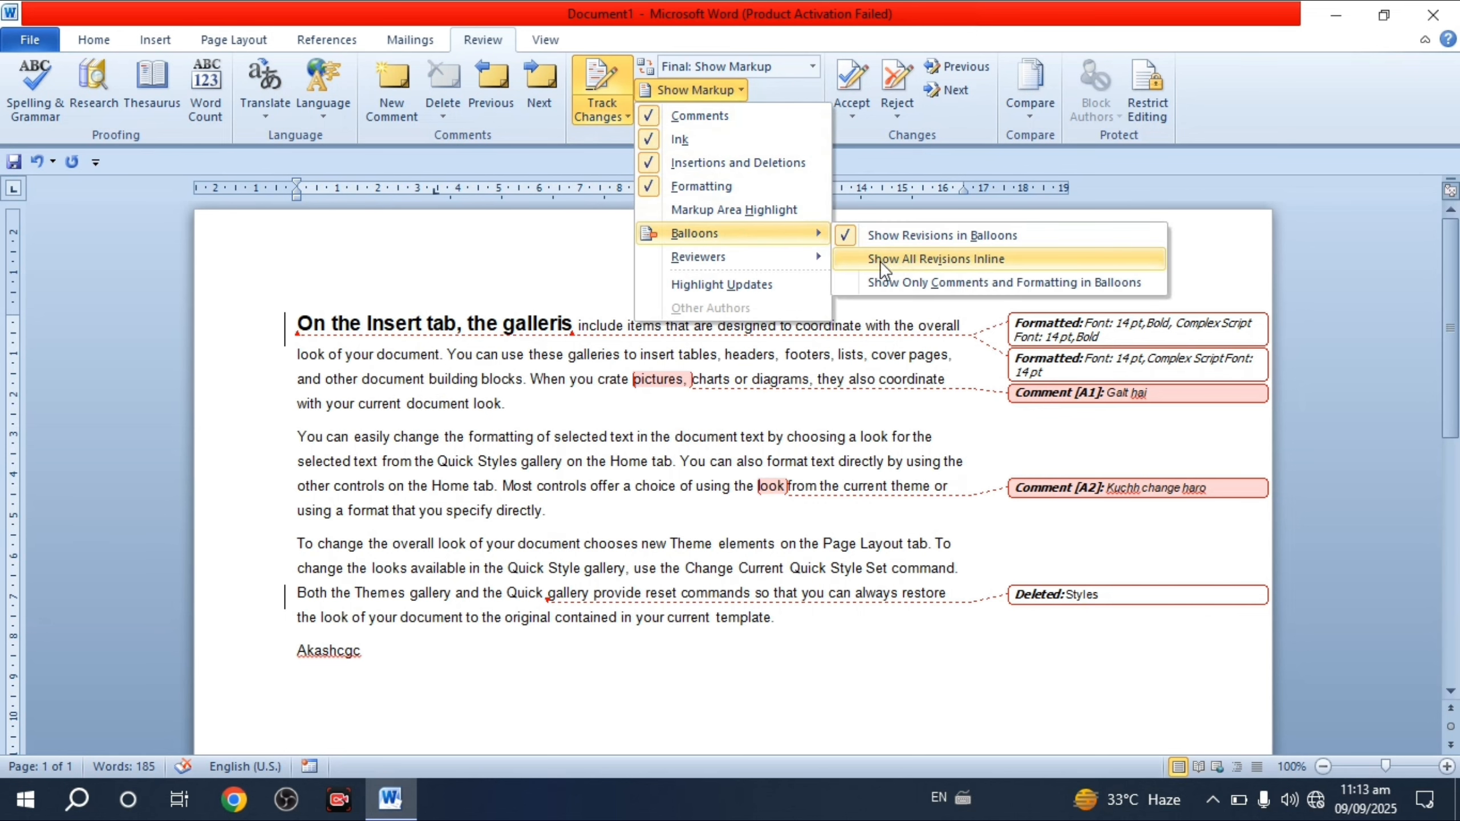
click(926, 260)
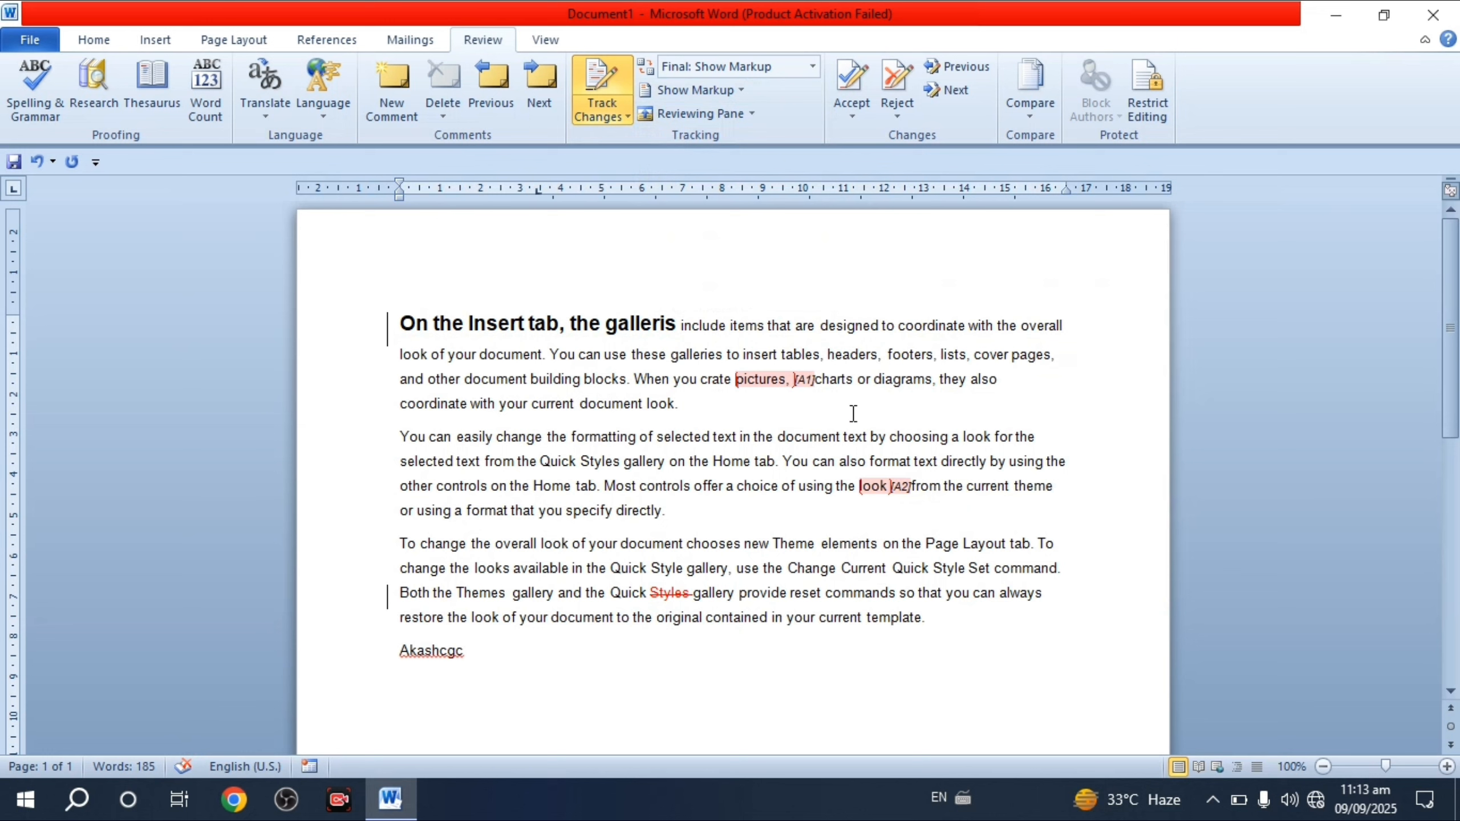
- Switch balloons to show only comments and formatting, leaving 'Styles' struck through inline
click(725, 95)
mouse_move(818, 247)
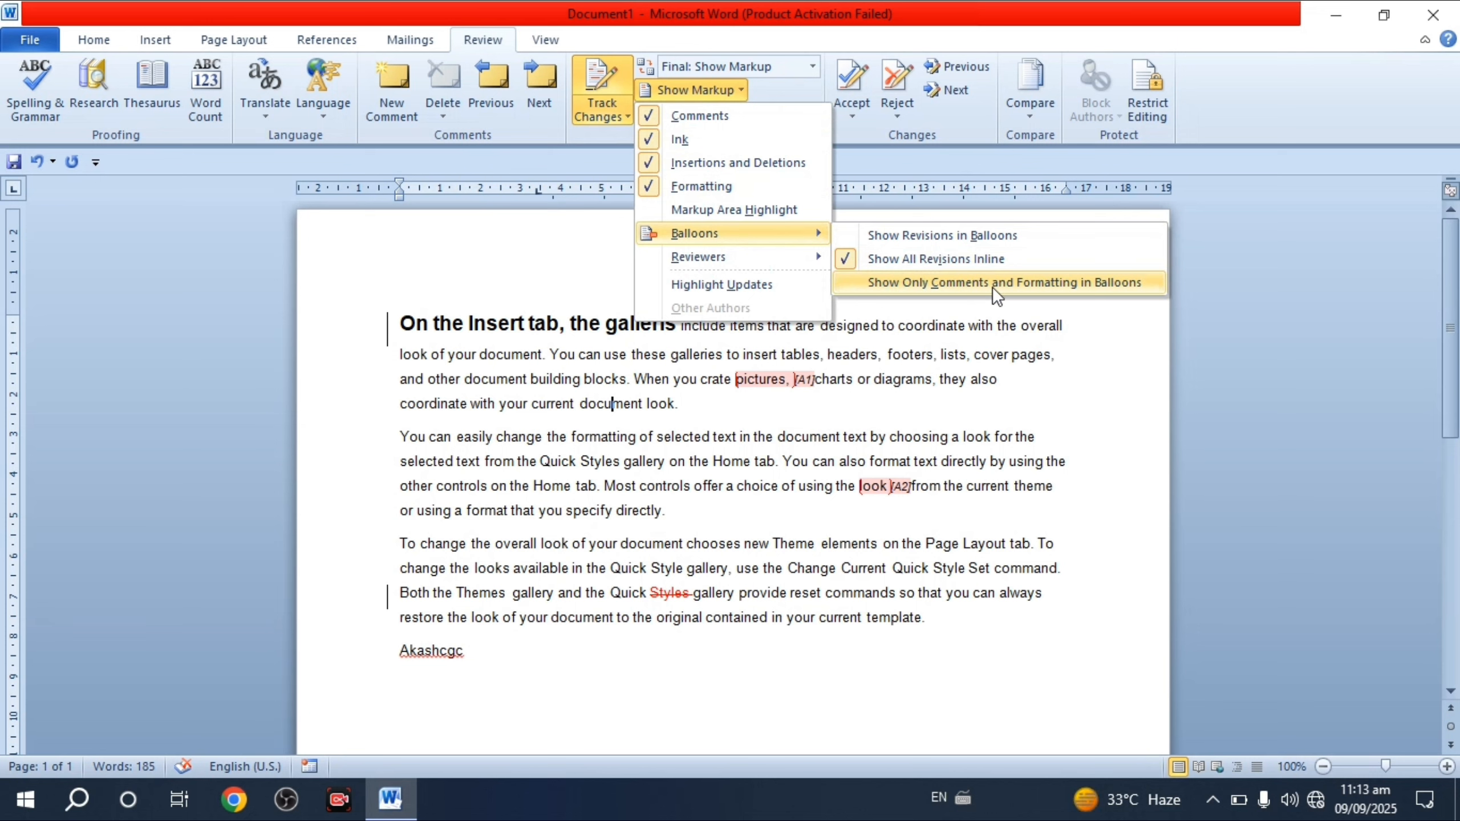
click(929, 282)
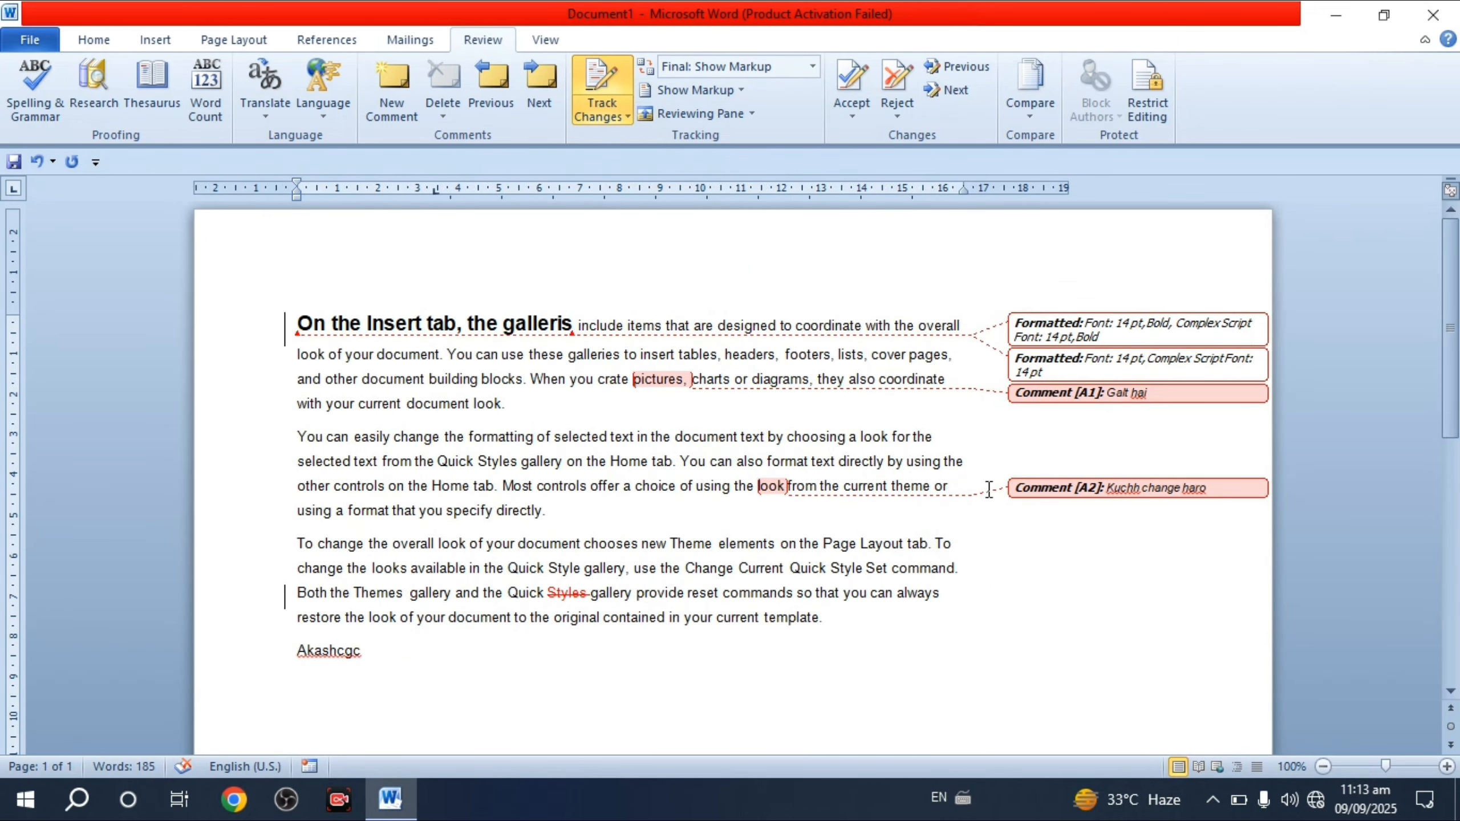
- Toggle Markup Area Highlight off and on repeatedly, leaving the balloon margin shaded grey
click(732, 91)
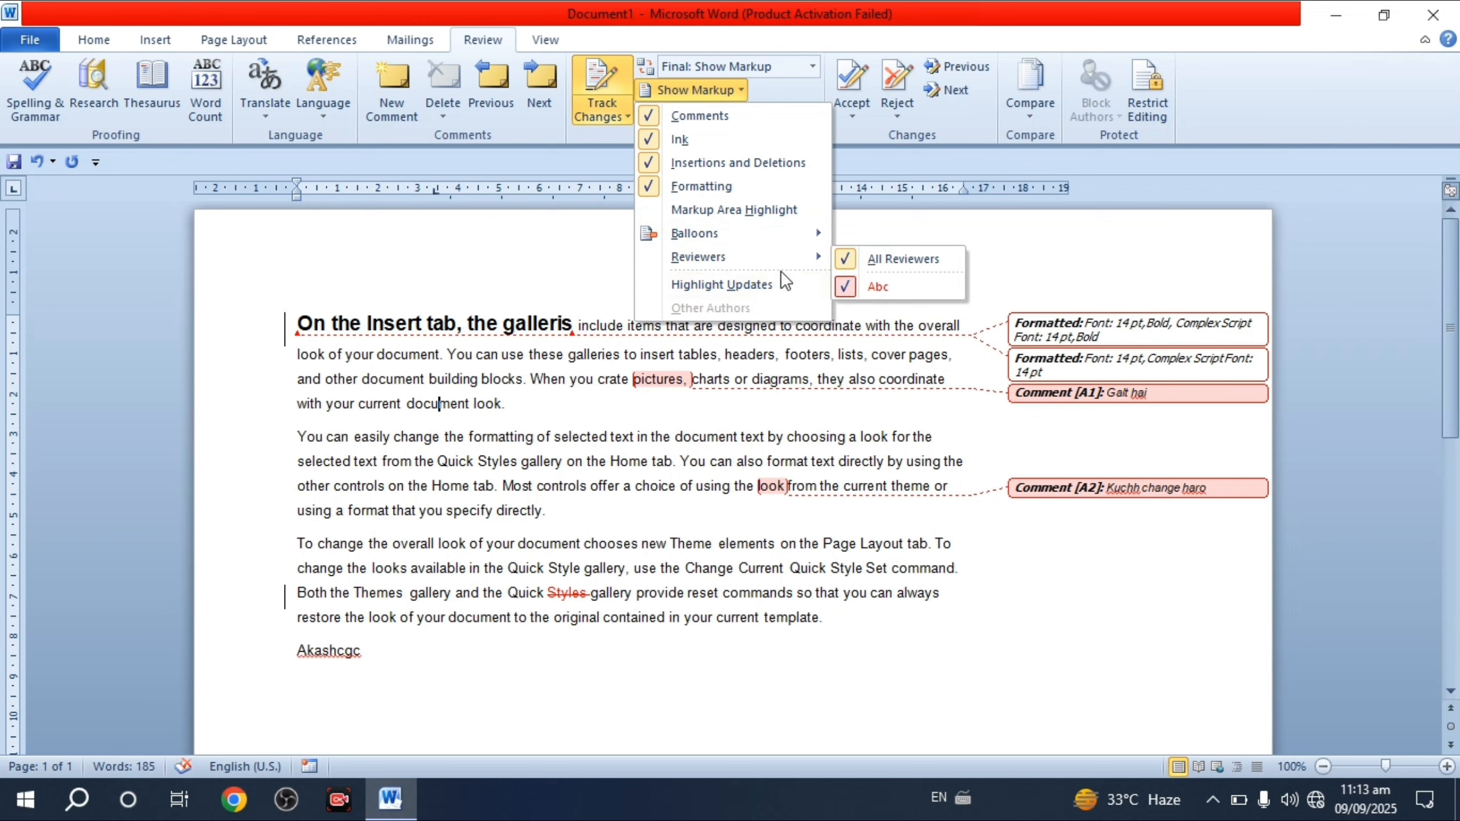
click(681, 284)
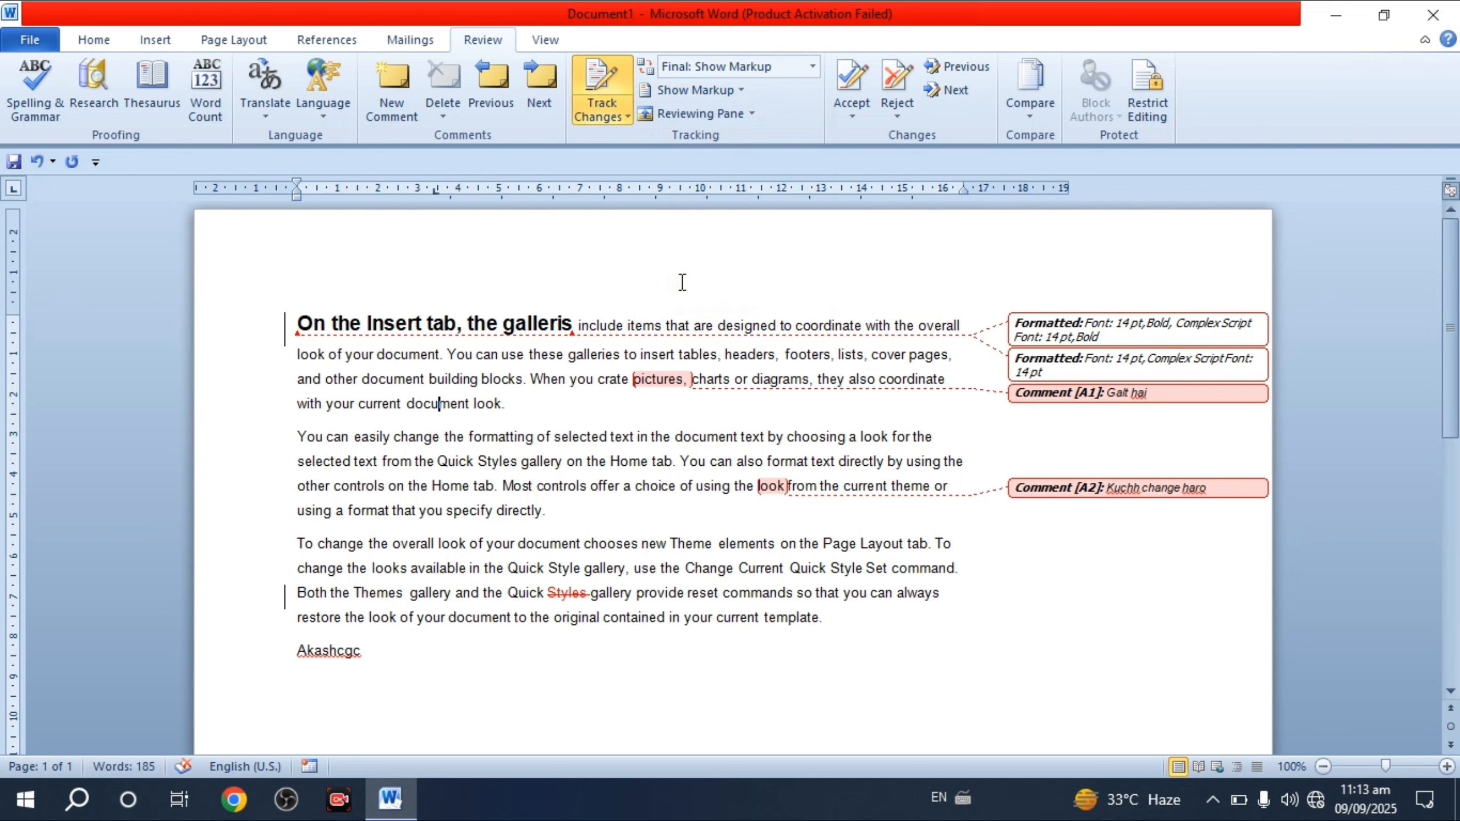
click(707, 97)
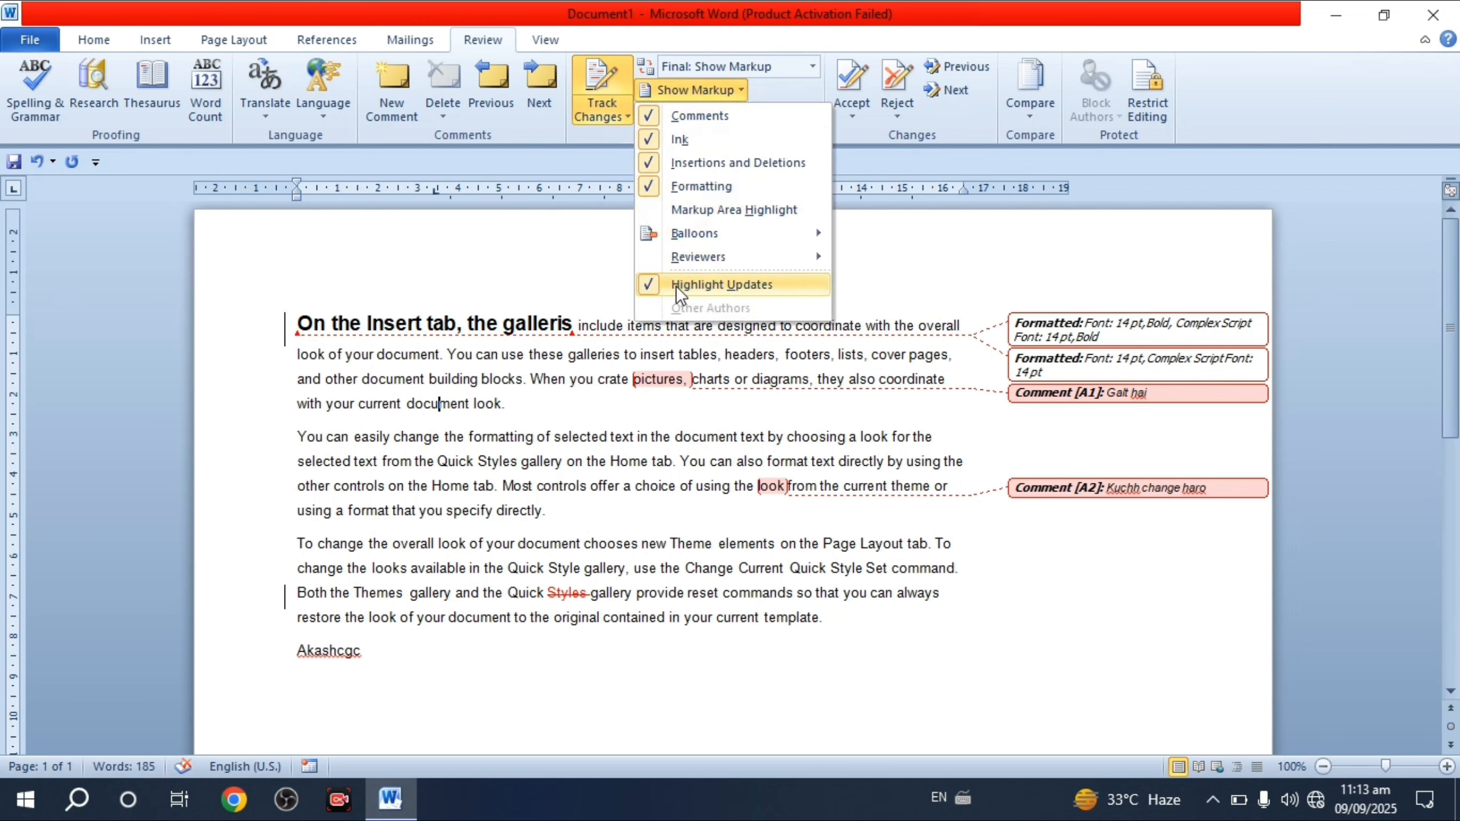
click(654, 209)
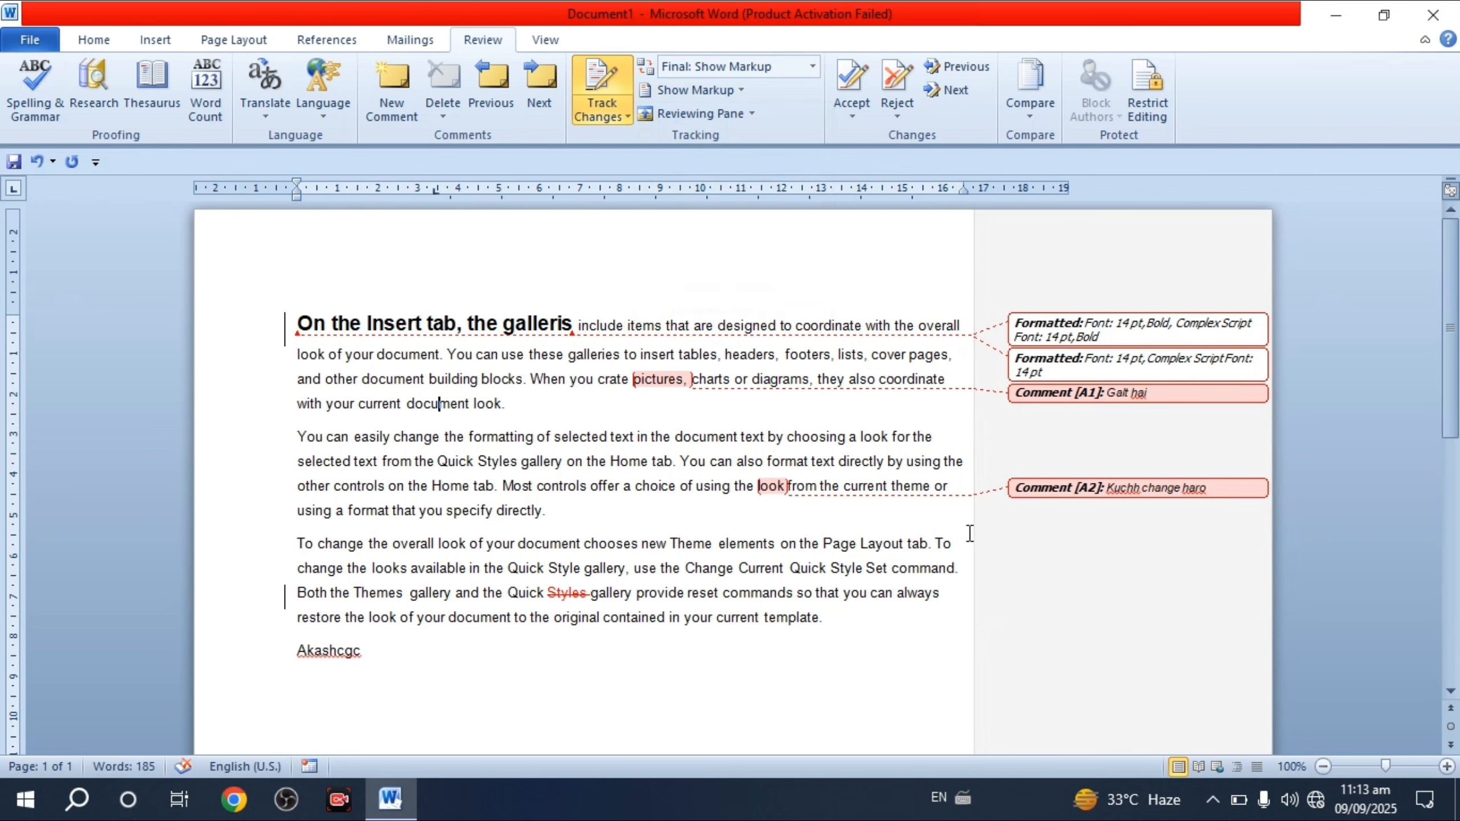
click(707, 91)
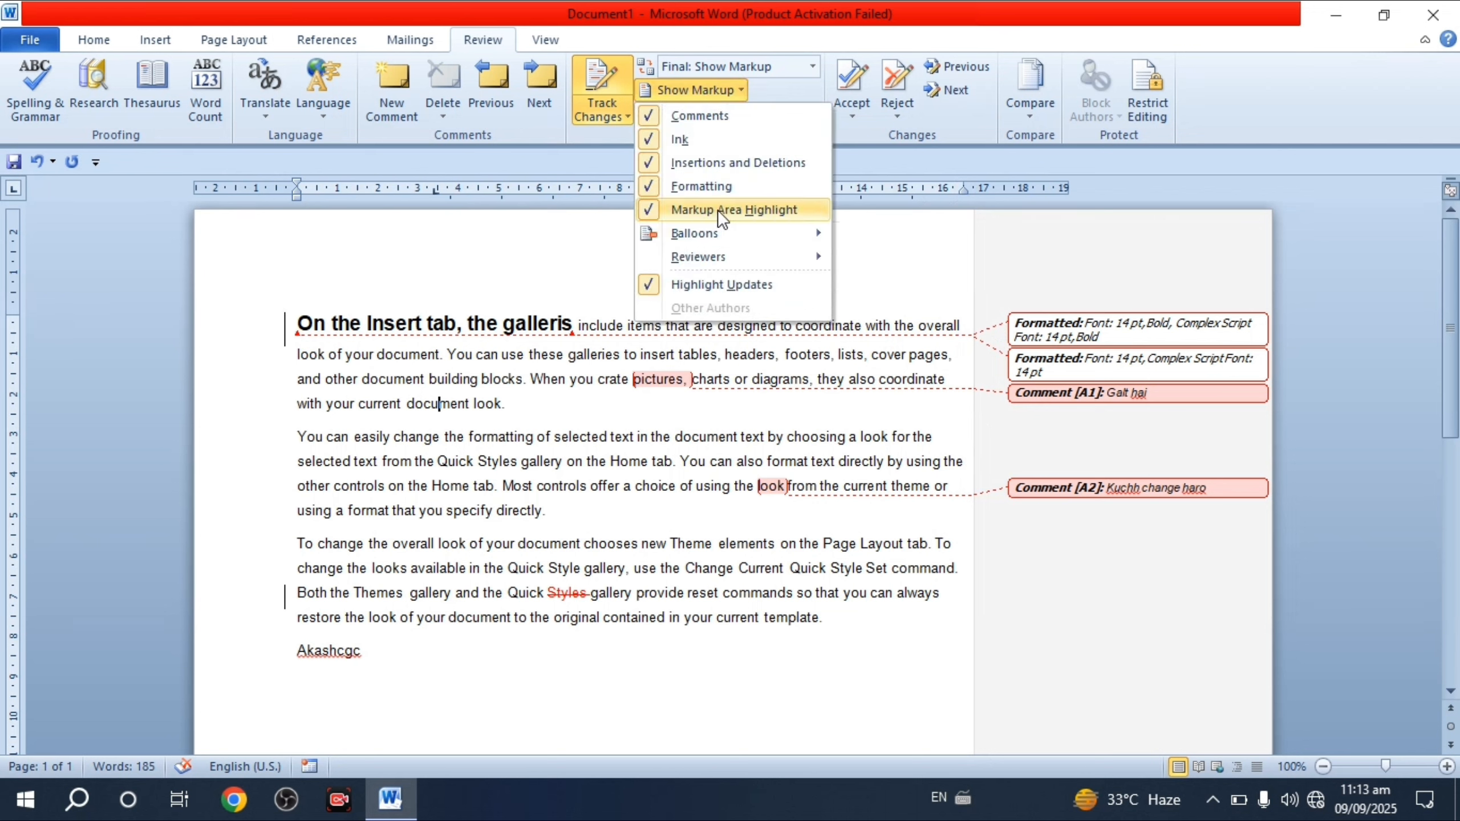
click(653, 208)
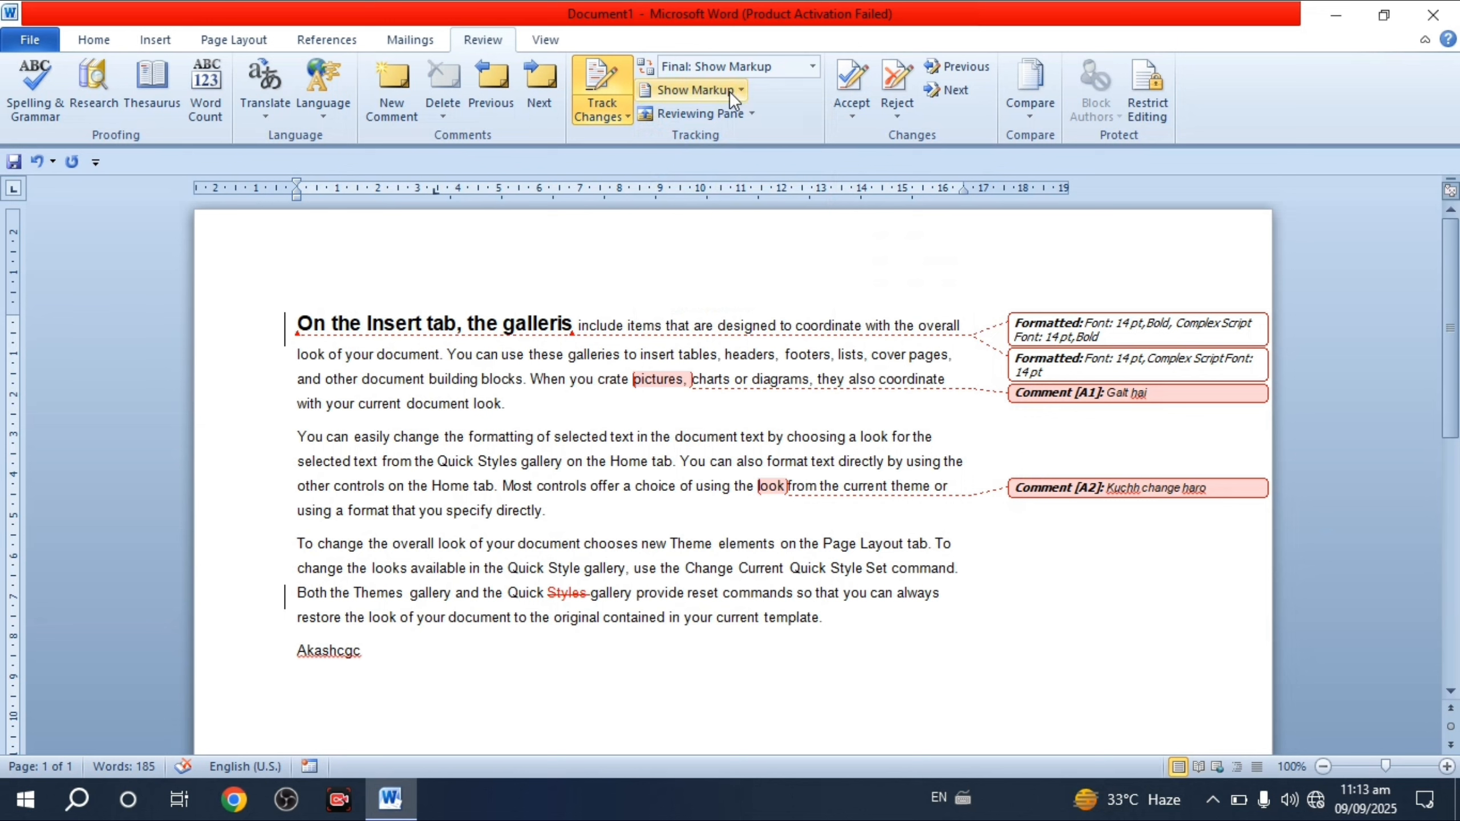
click(713, 89)
mouse_move(678, 258)
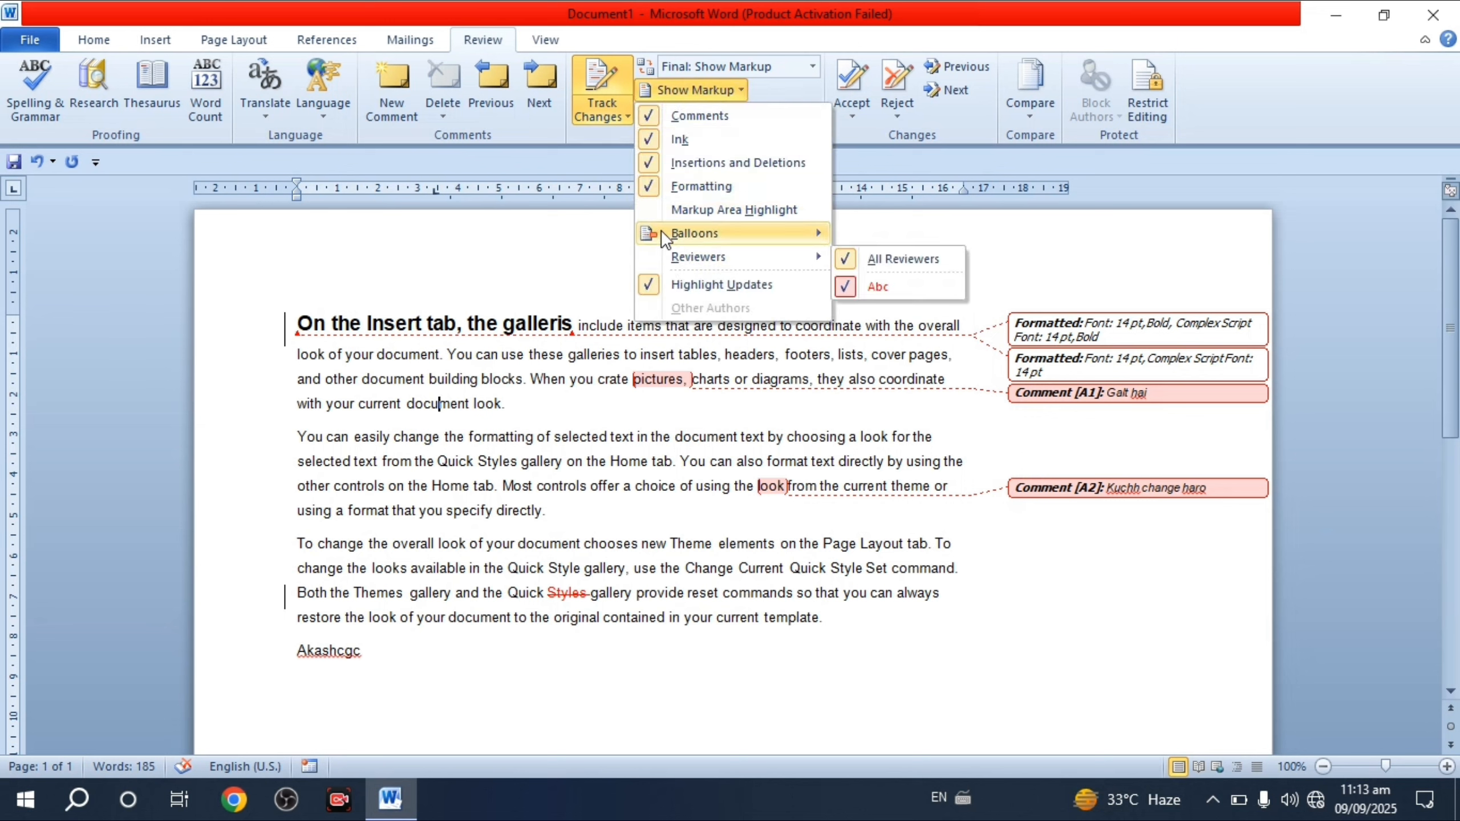
click(652, 209)
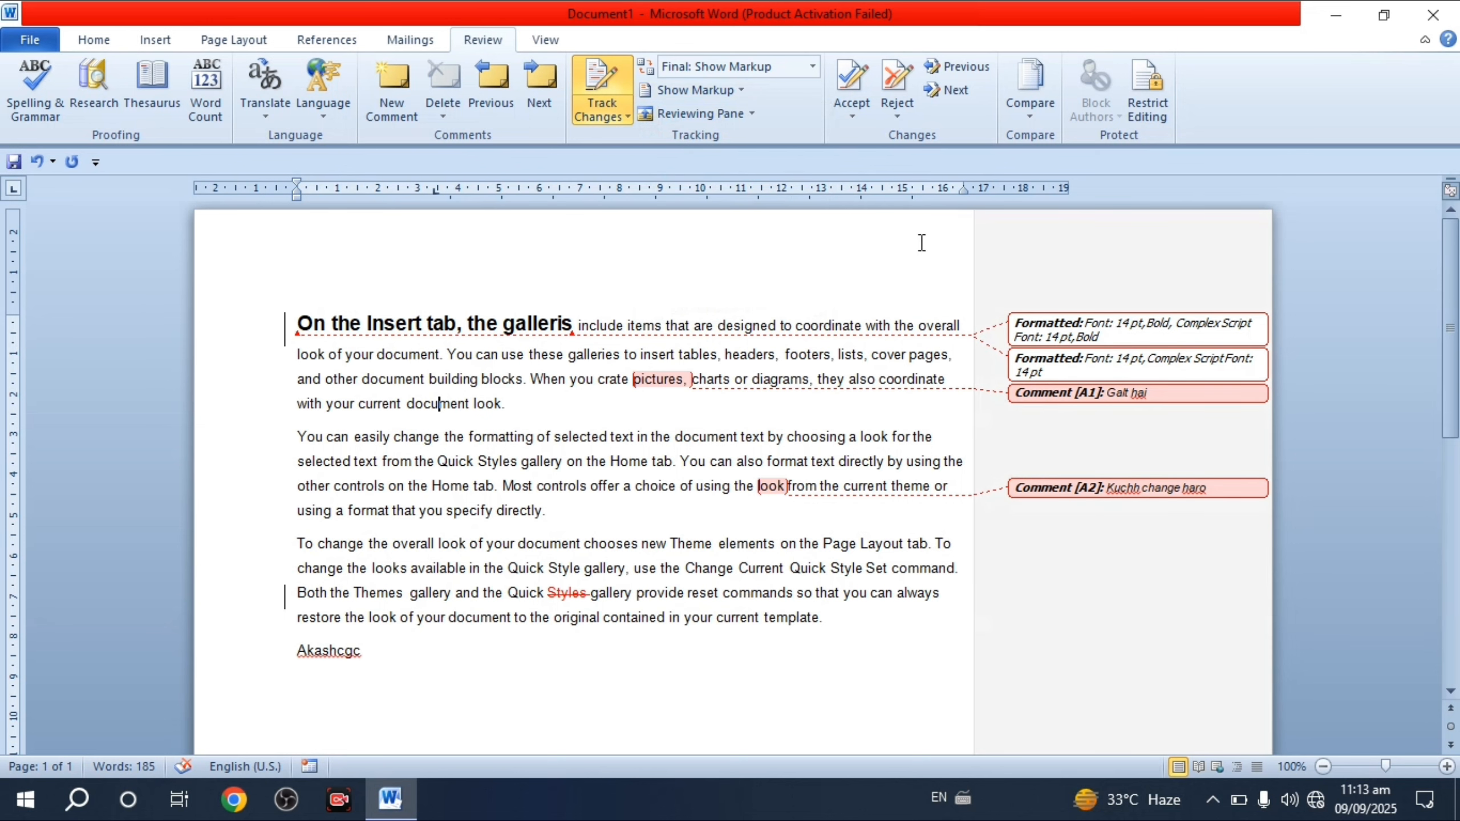
click(697, 87)
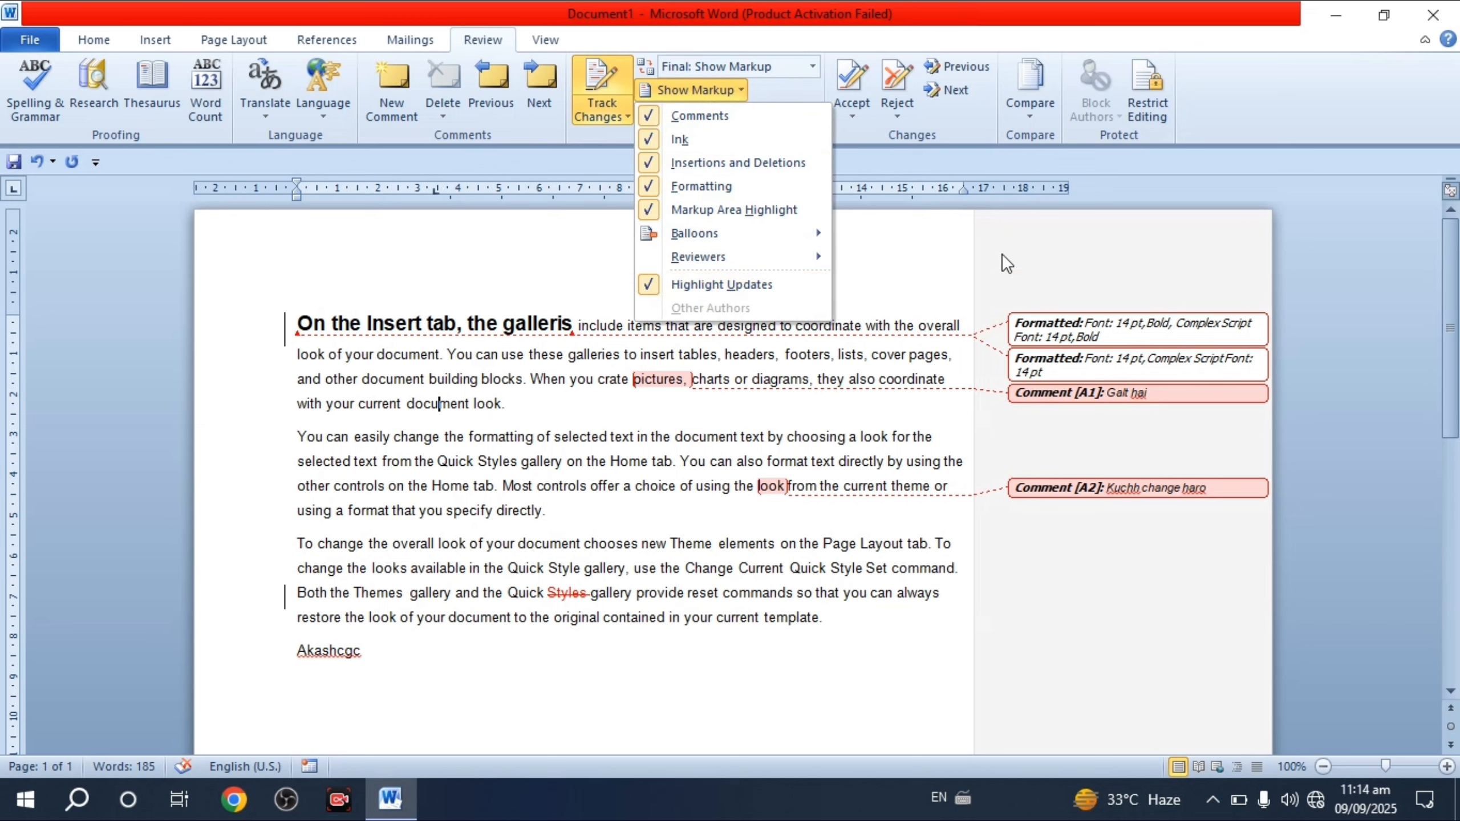
click(681, 209)
click(708, 88)
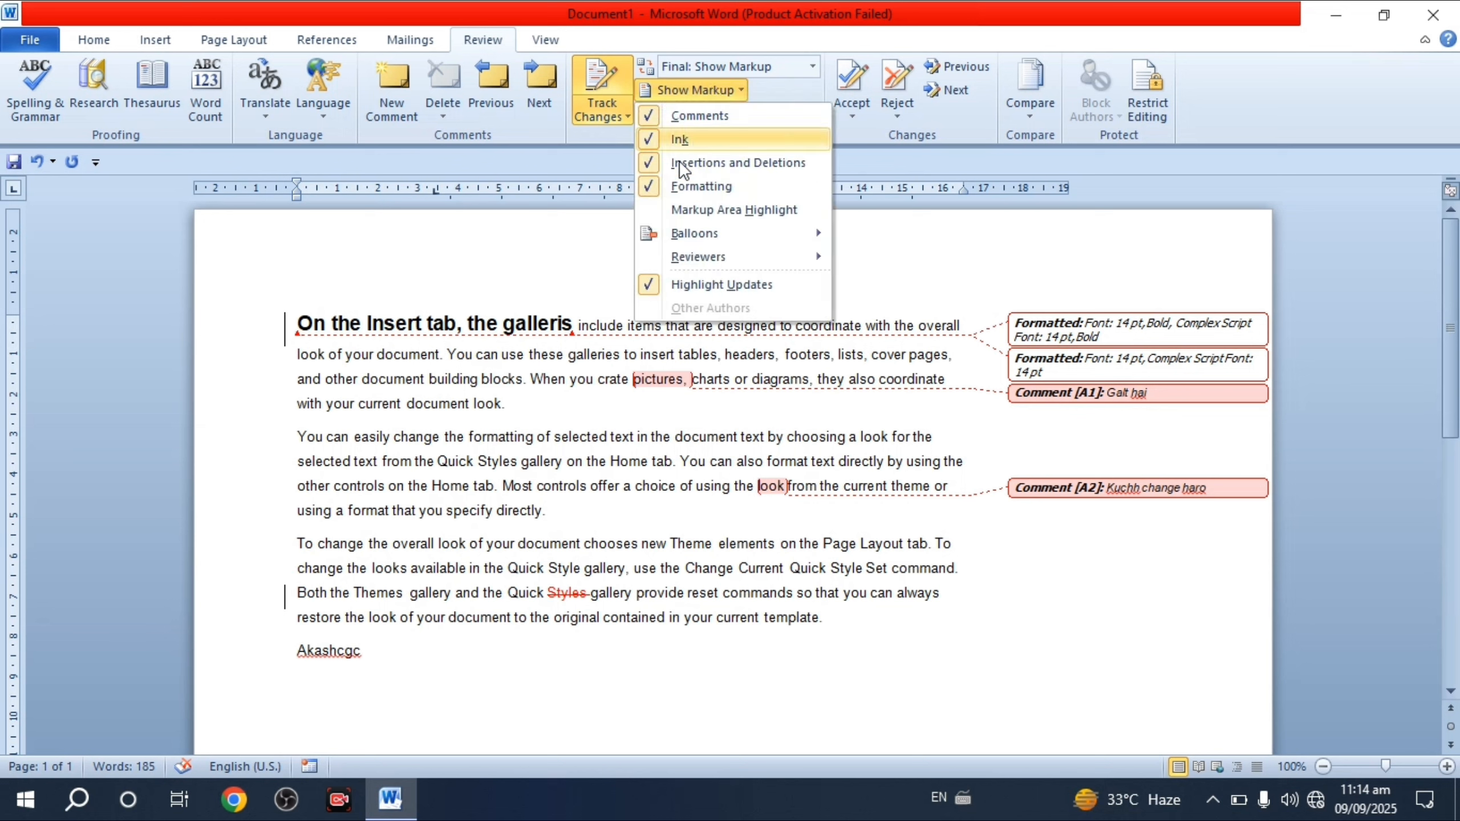
click(666, 212)
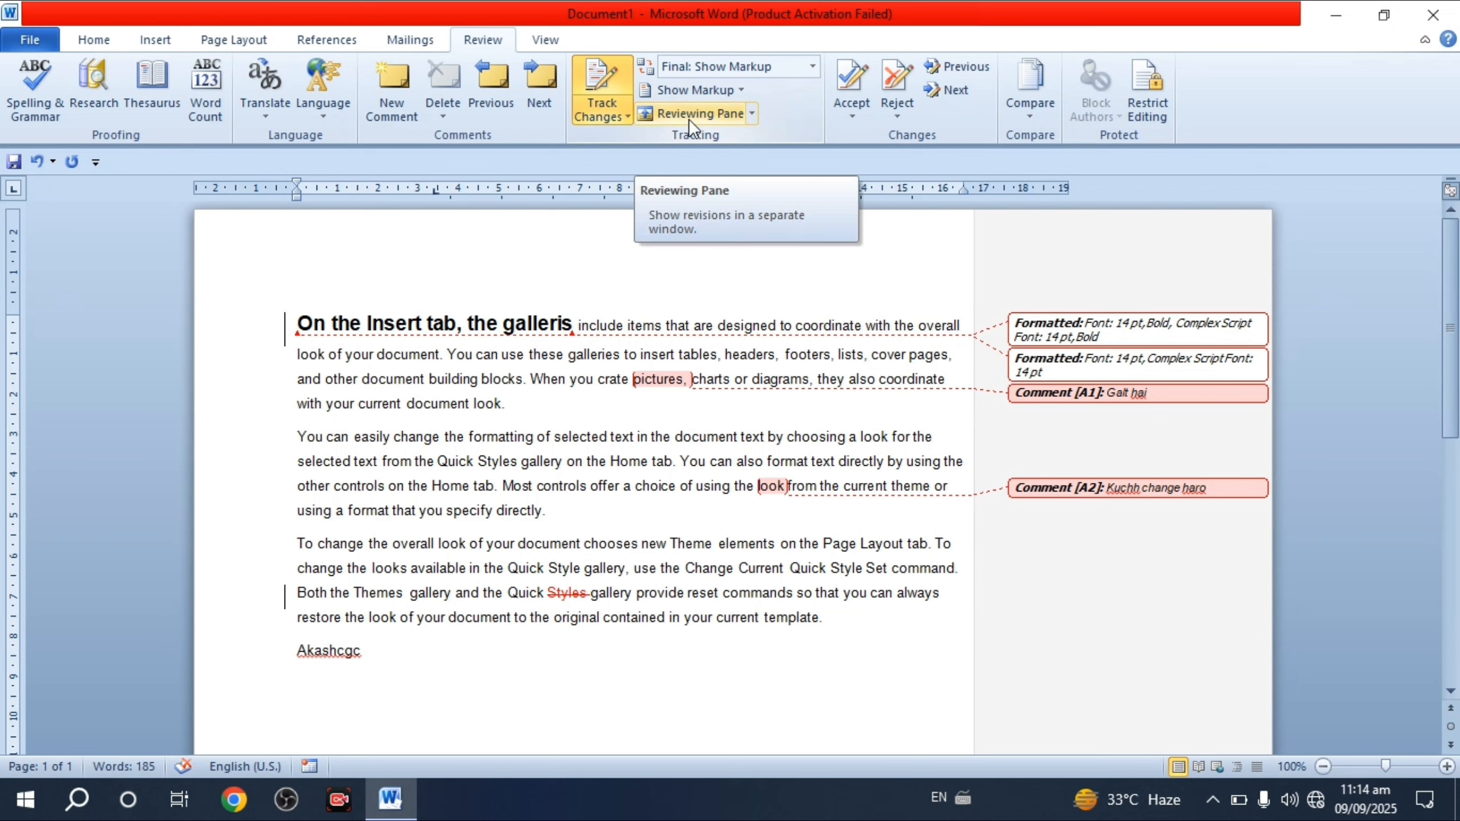
- Show the Reviewing Pane vertically, then horizontally below the document, resize it, and close it
click(752, 115)
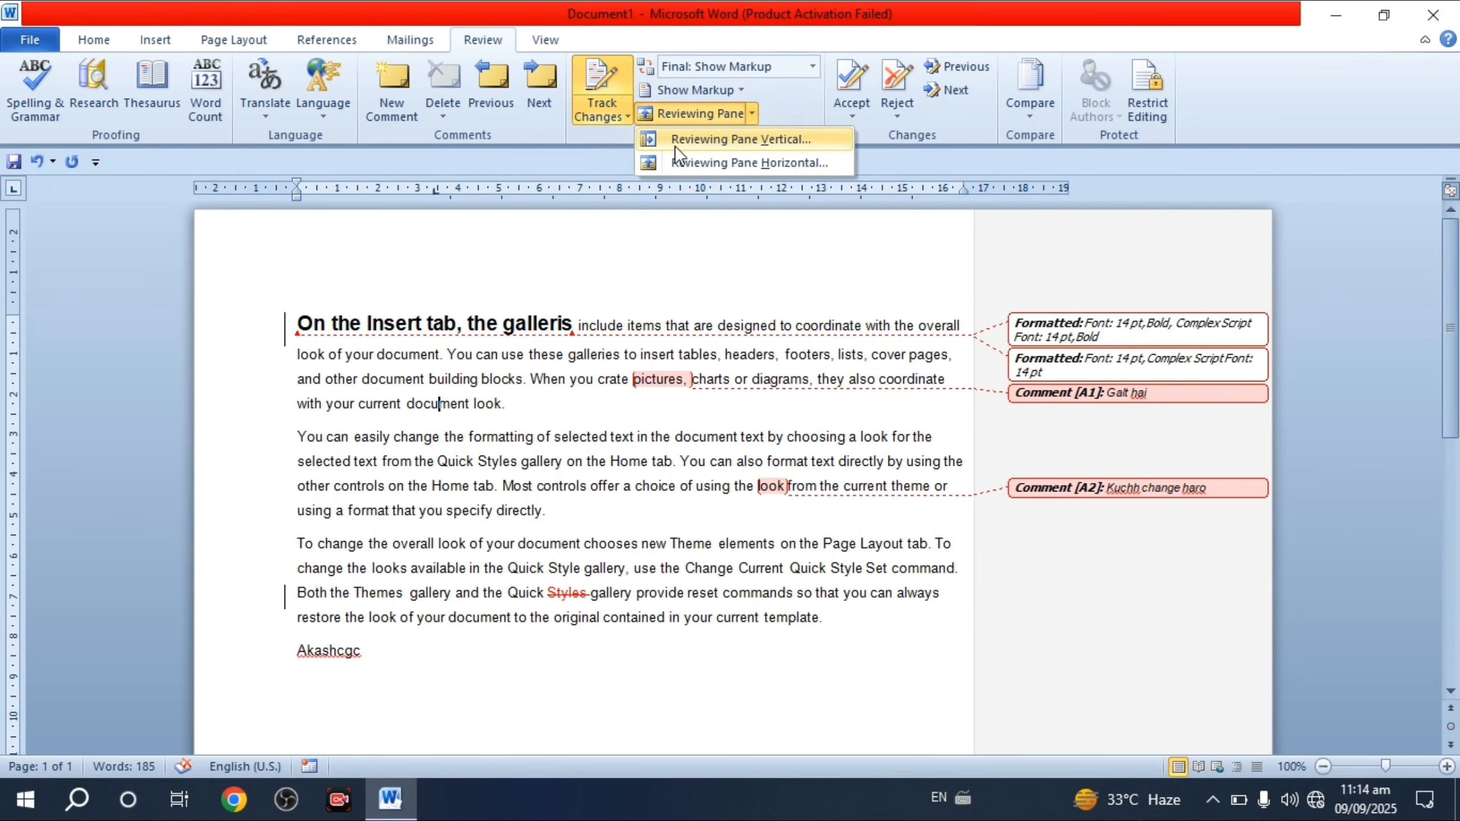
click(743, 142)
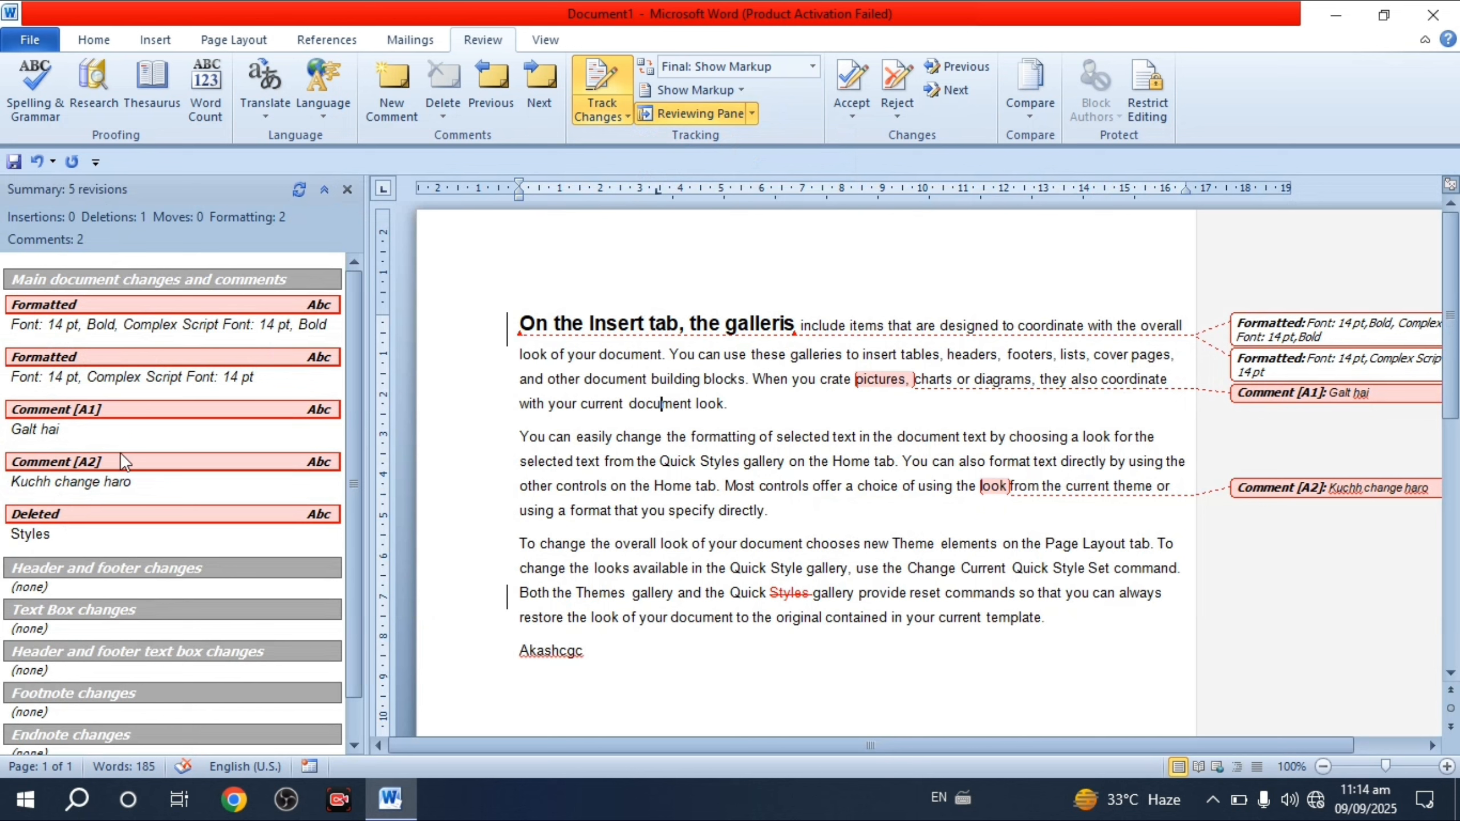
click(749, 114)
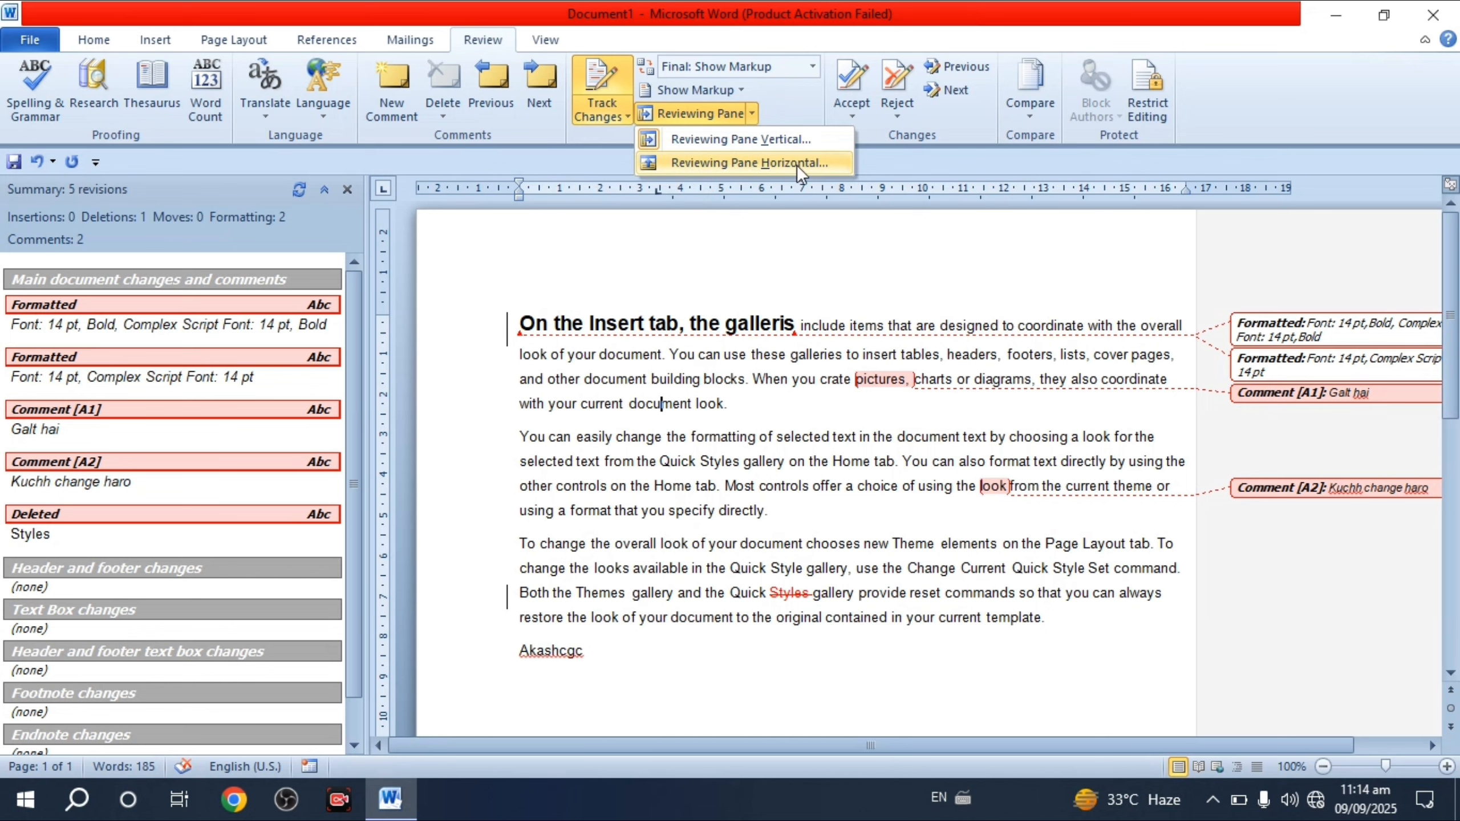
click(744, 163)
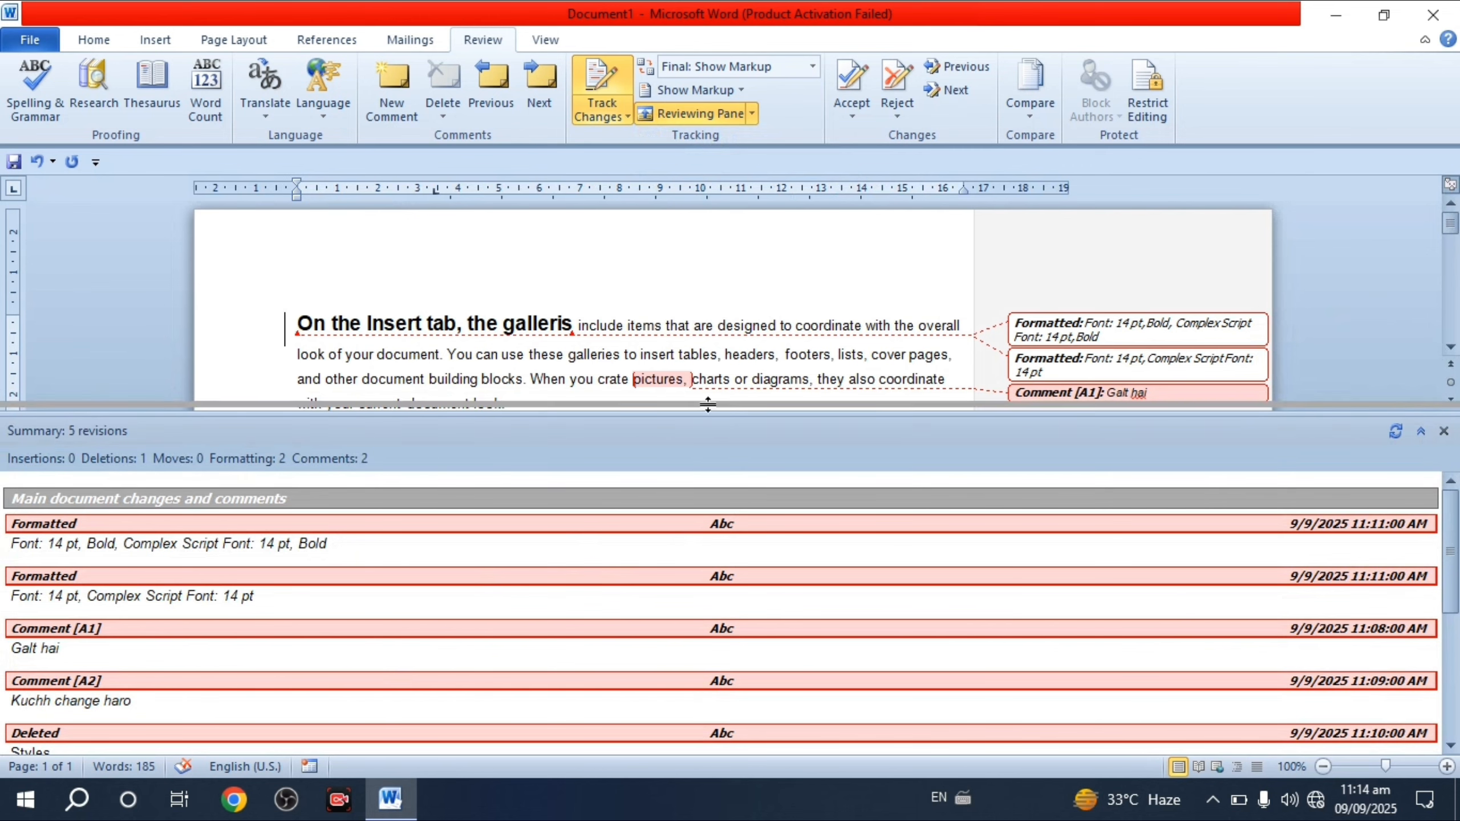
drag(724, 414, 703, 444)
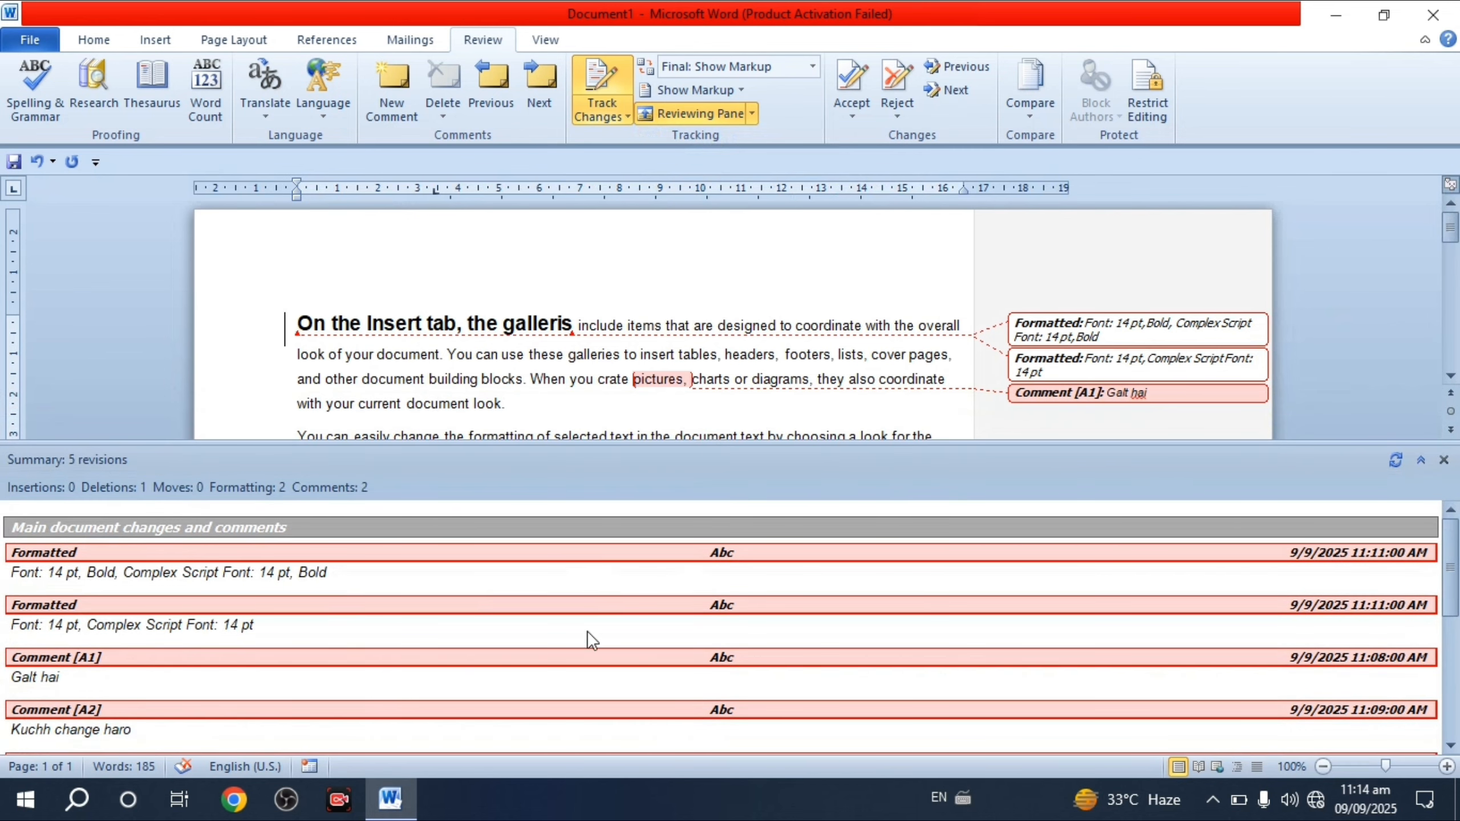
click(1444, 460)
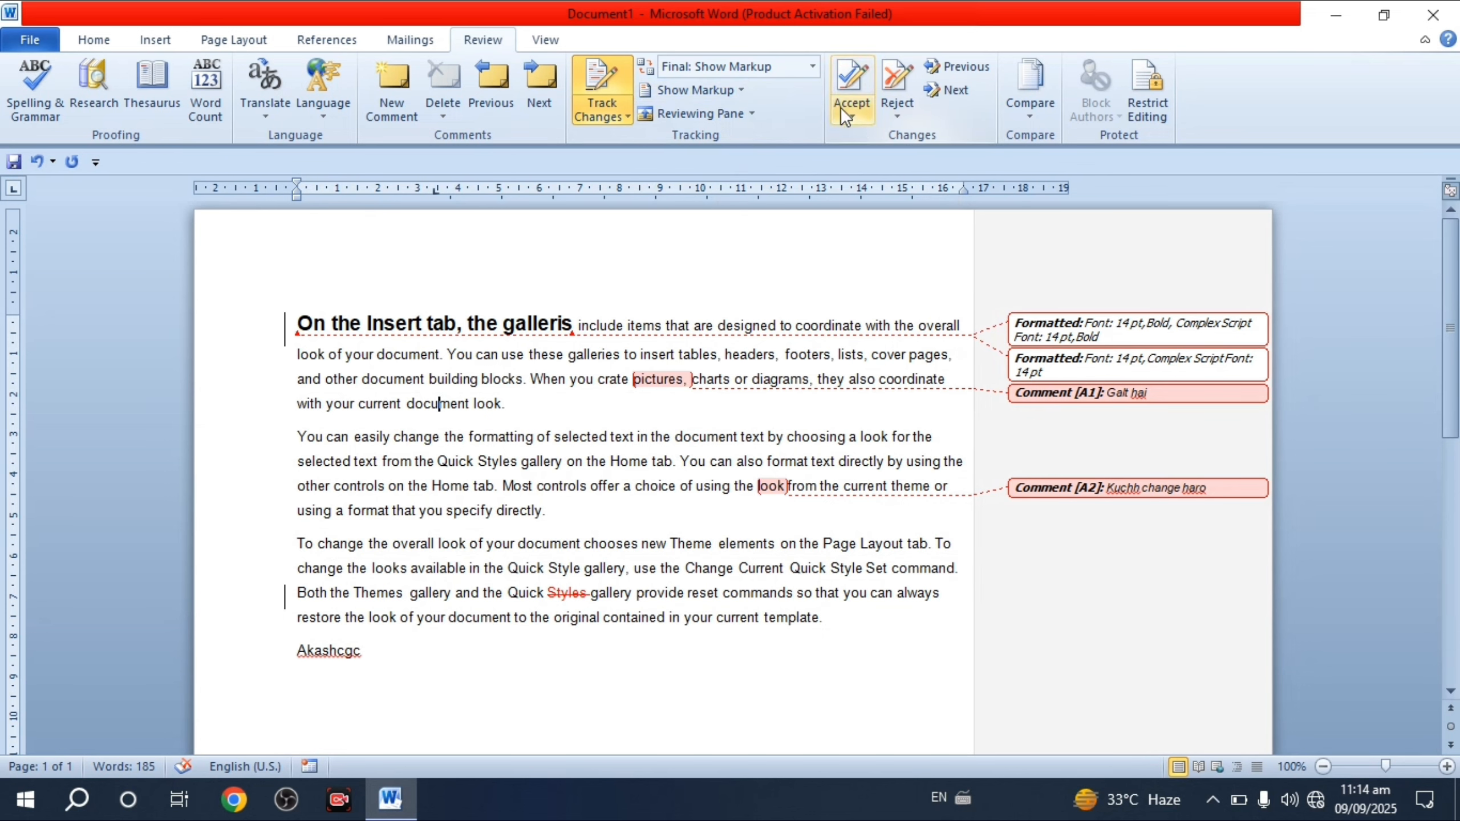
- Step past comment A2 and reject the tracked deletion of 'Styles'
click(856, 78)
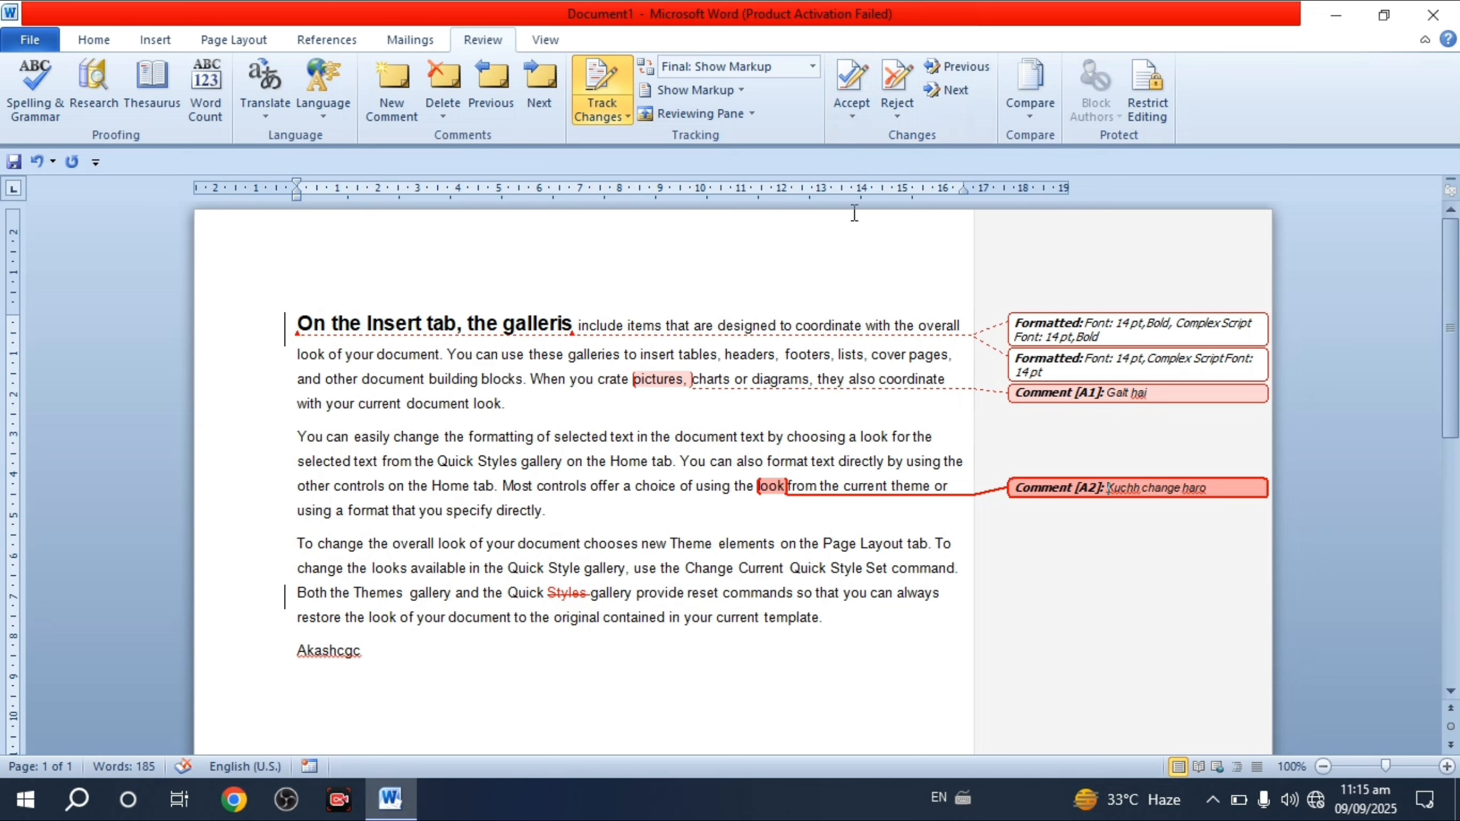
click(852, 86)
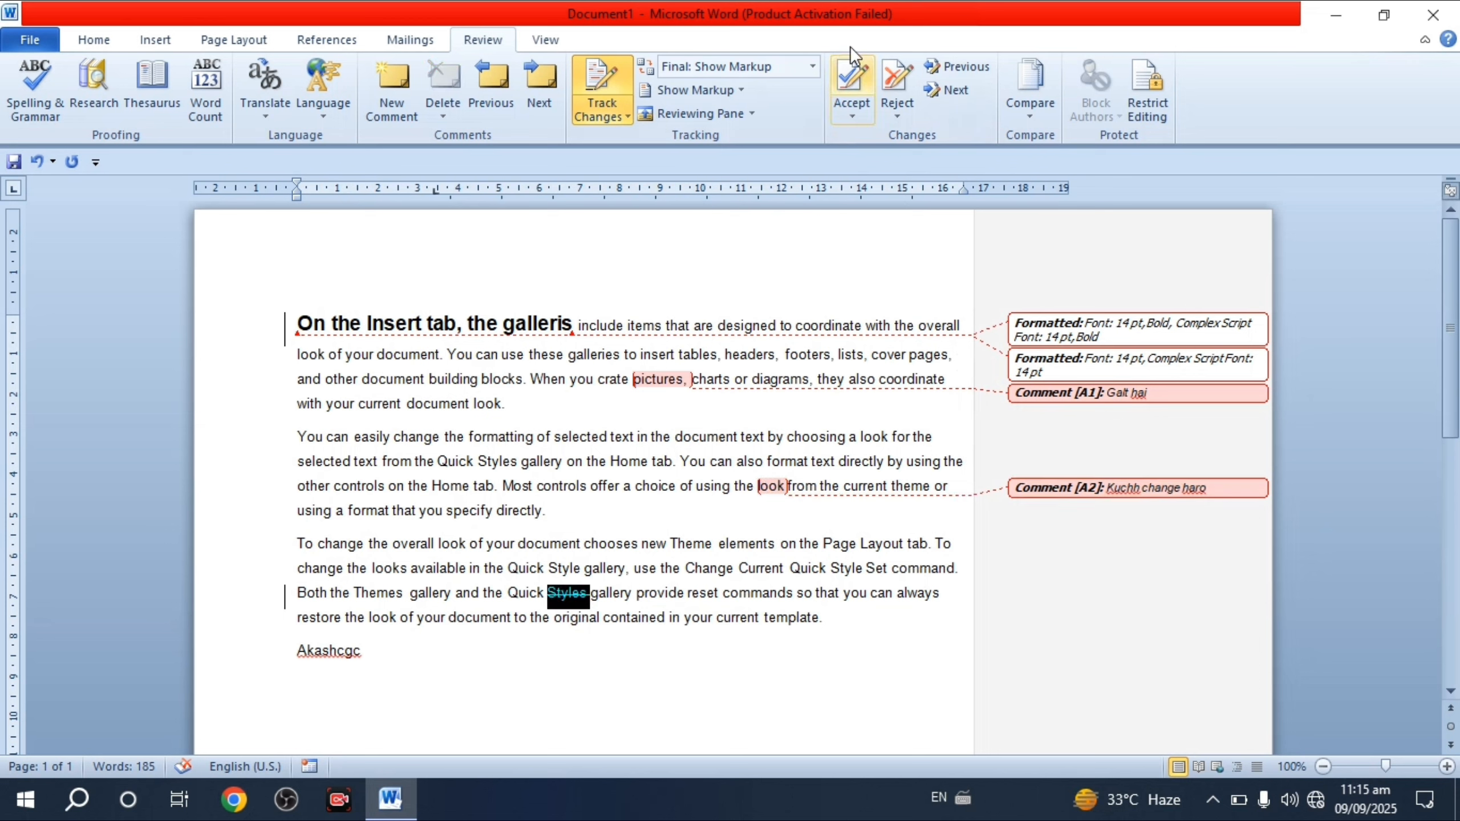
click(896, 86)
click(649, 455)
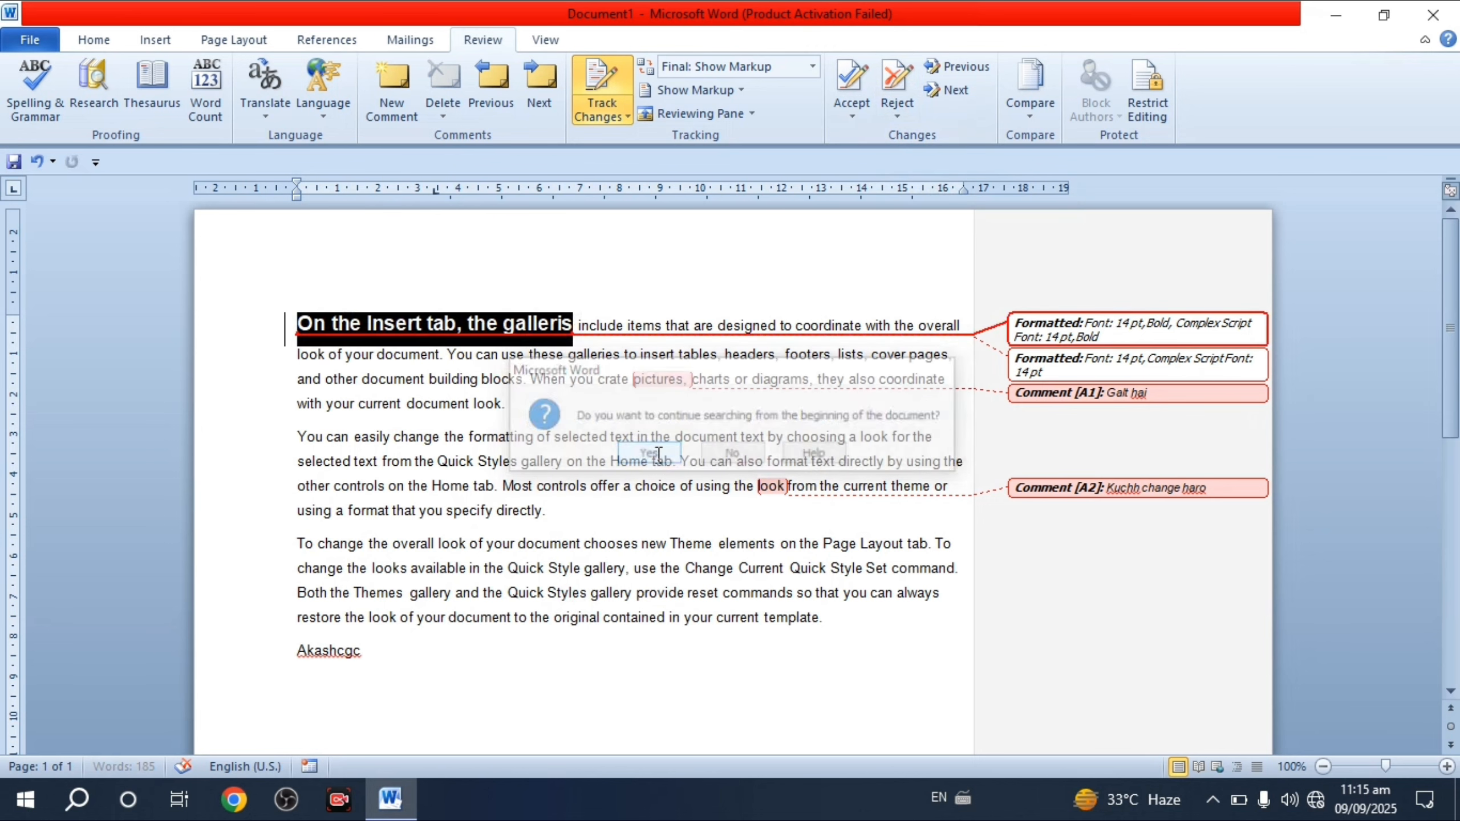
- Reject the heading's bold 14 pt formatting and the remaining changes and comments
click(910, 101)
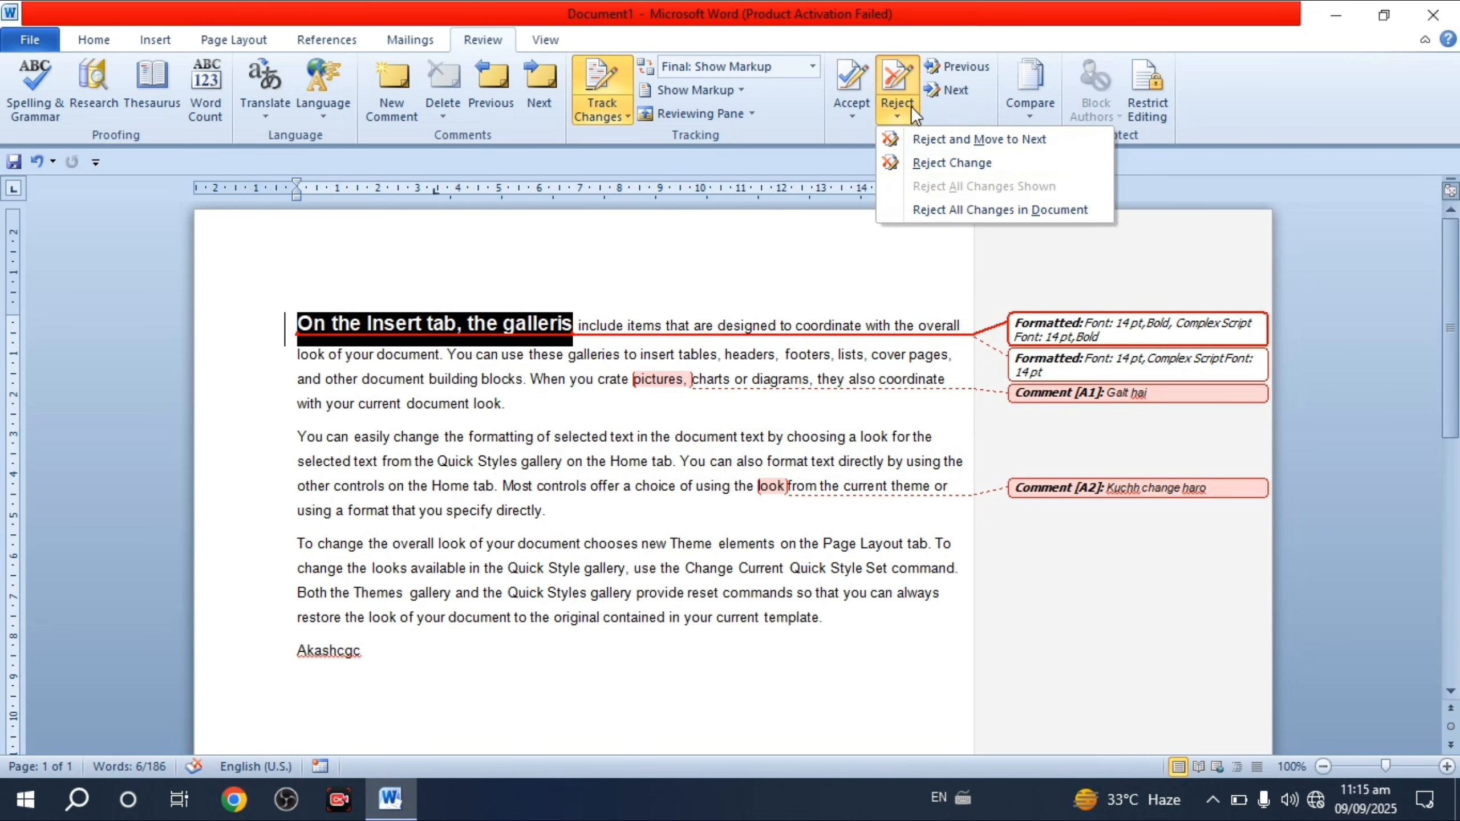
click(893, 82)
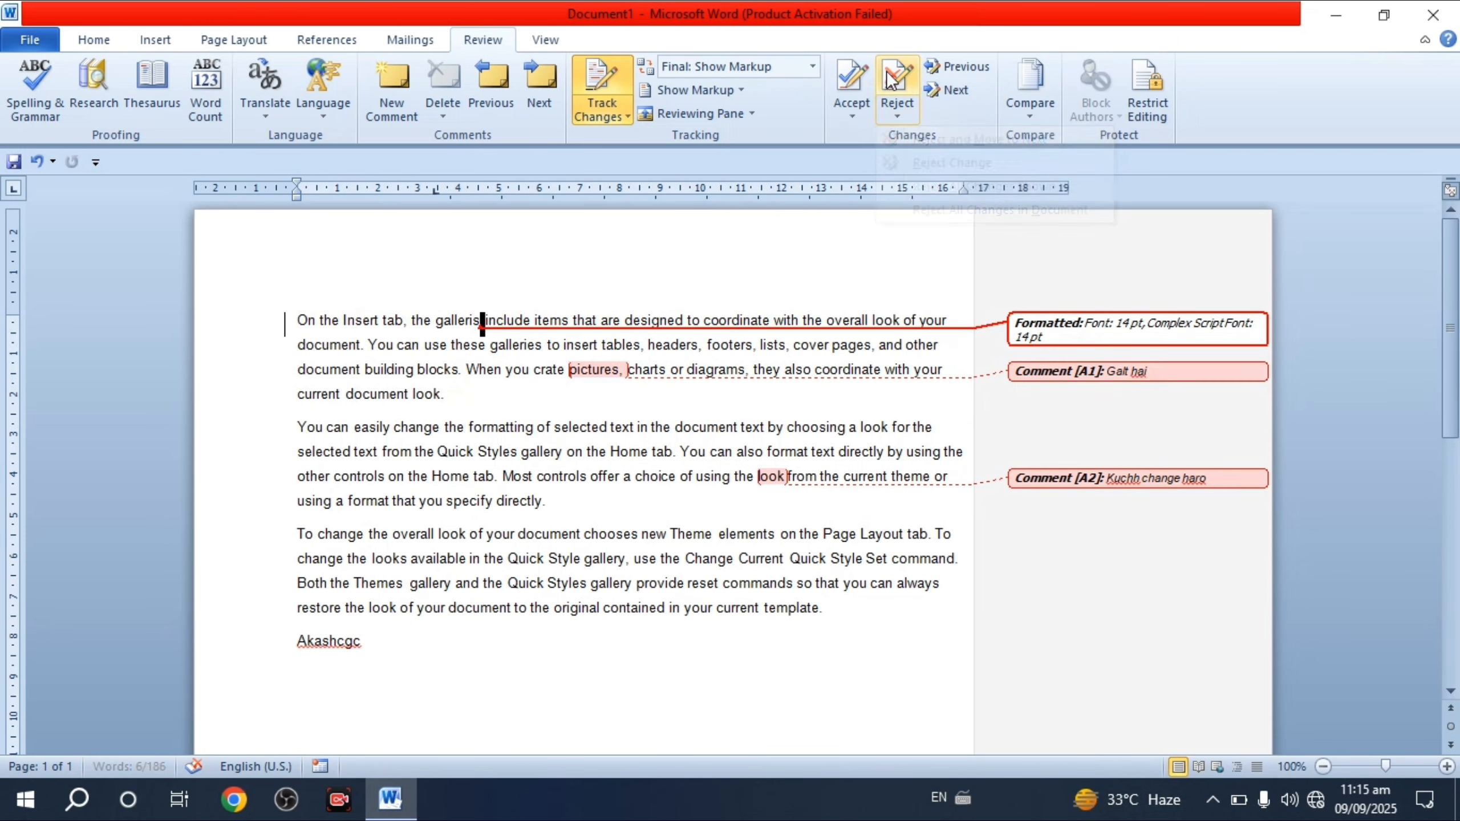
click(894, 85)
click(893, 89)
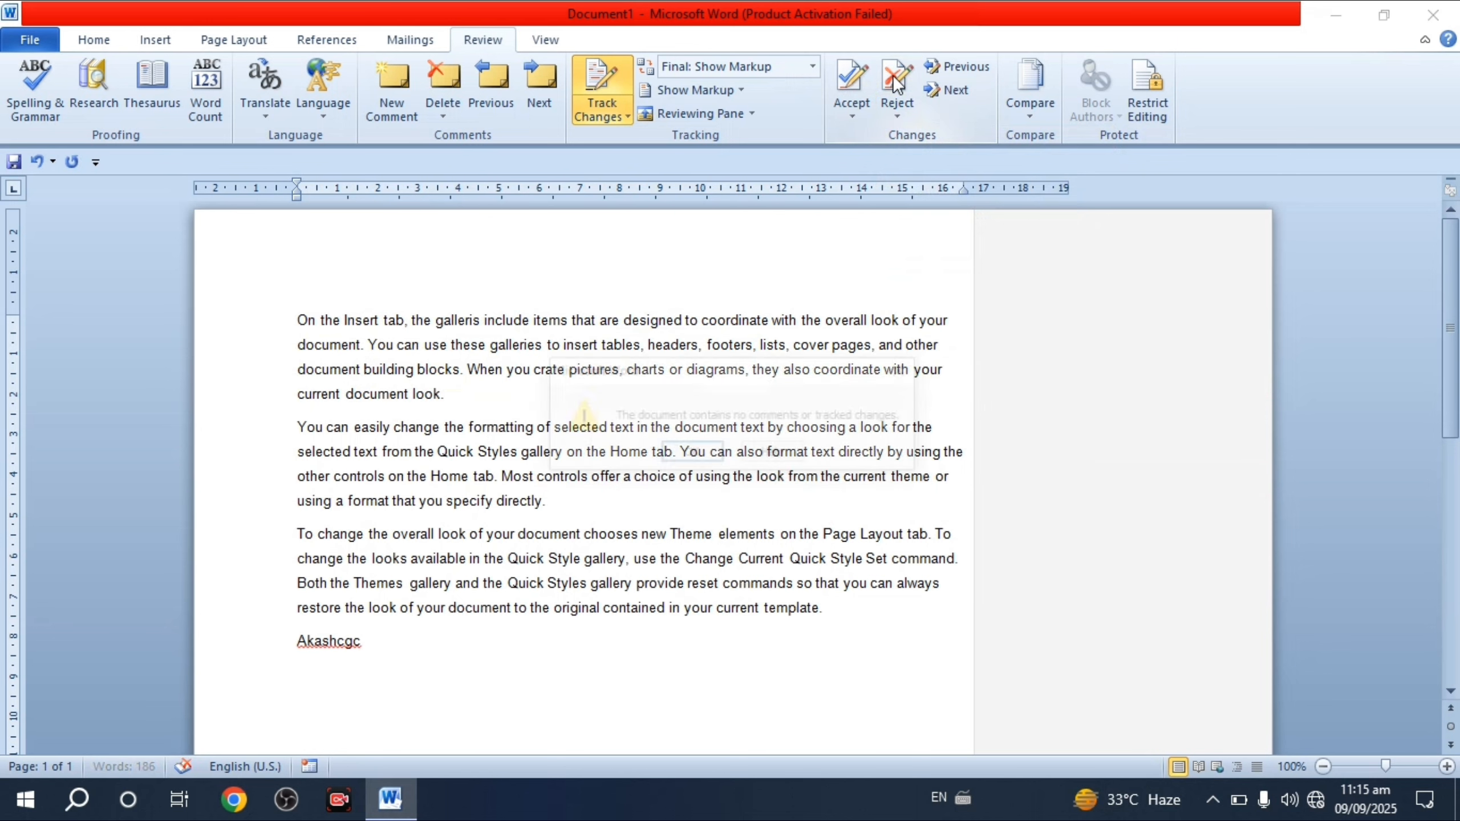
click(892, 94)
click(686, 454)
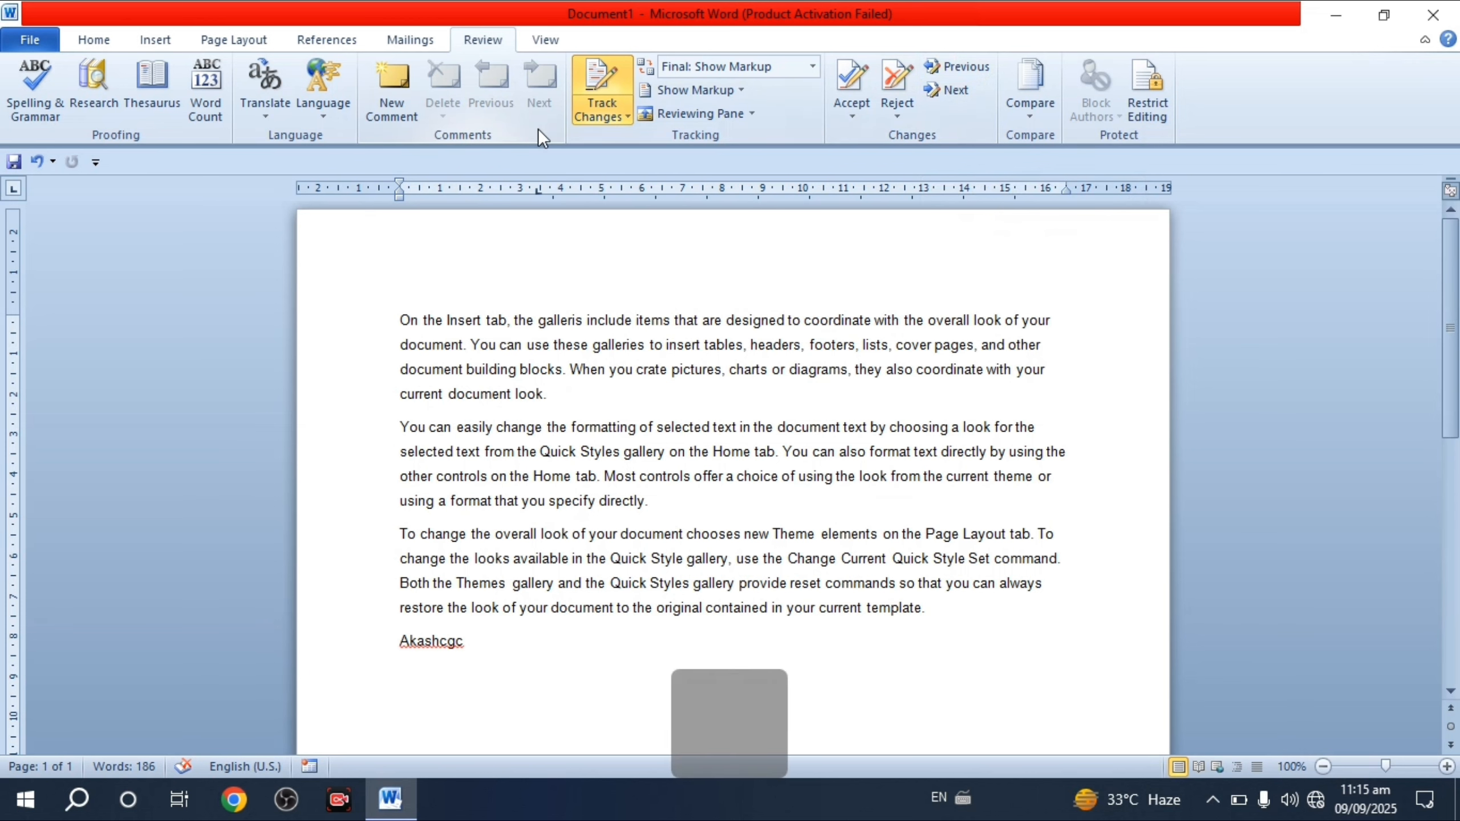
- Undo to restore the comments and formatting change, browse revisions, then select all text
key(ctrl+z)
key(ctrl+z)
key(ctrl+z)
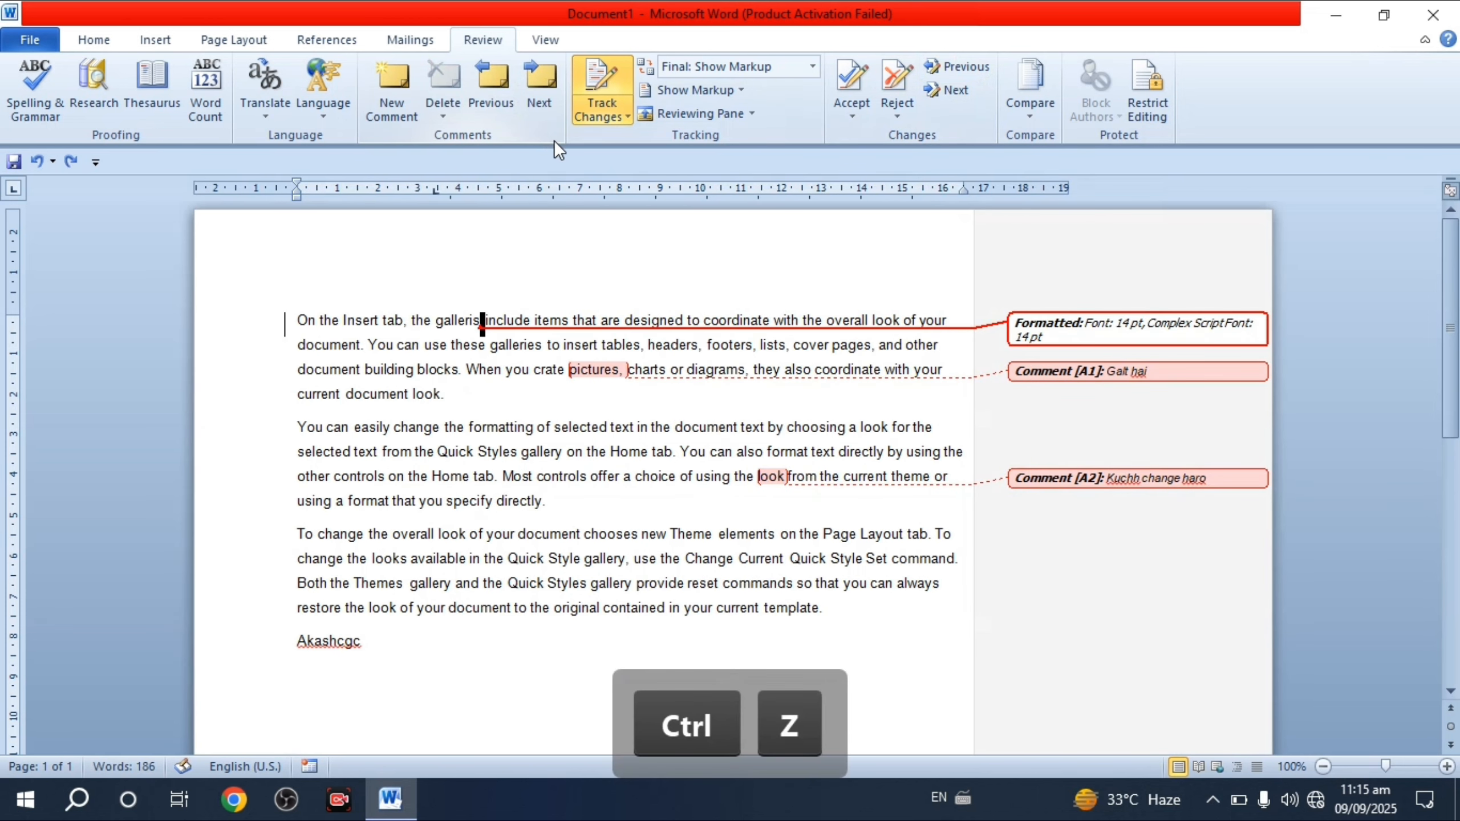
click(934, 87)
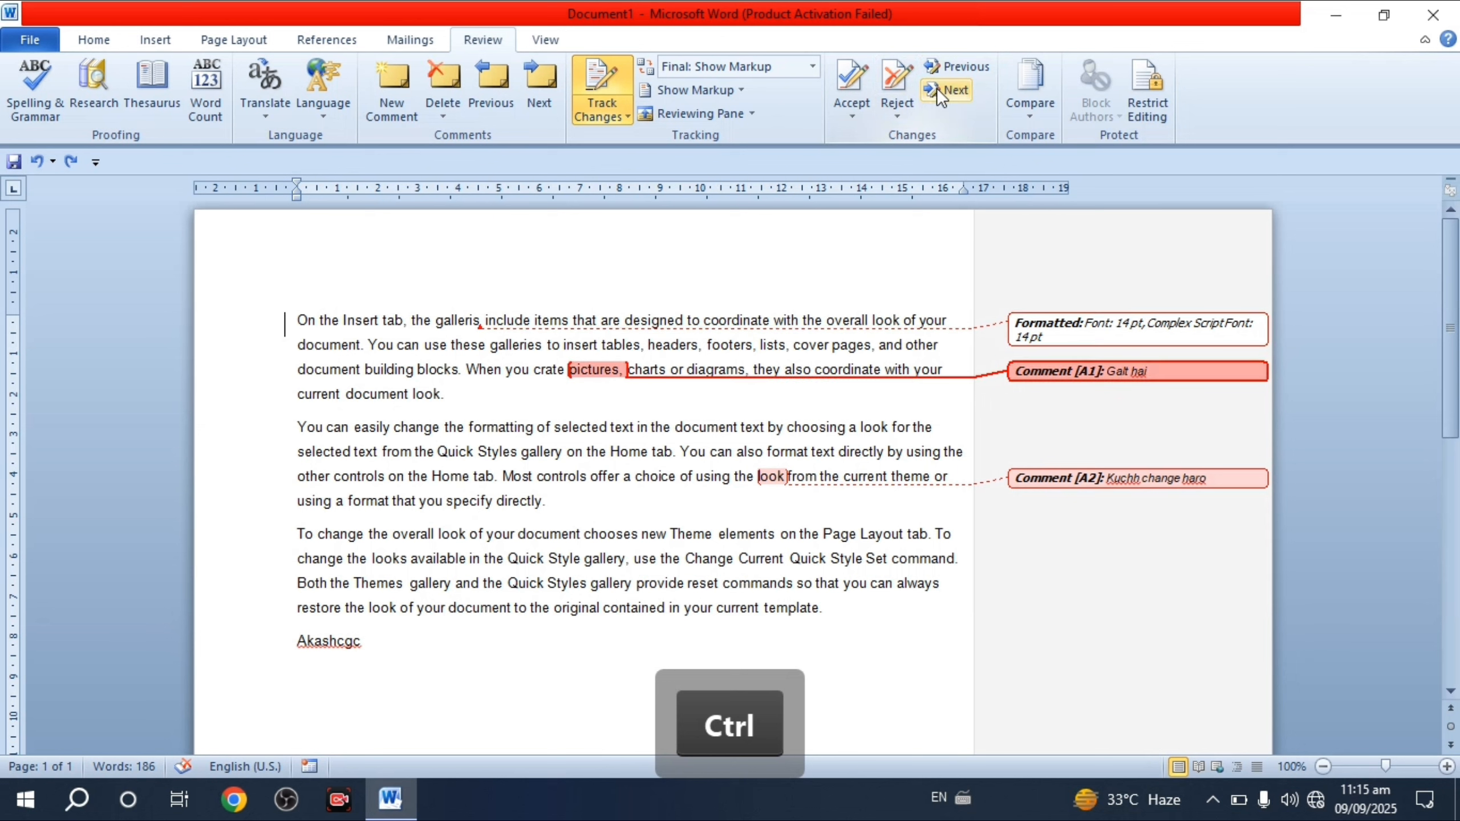
click(936, 88)
click(947, 68)
click(947, 68)
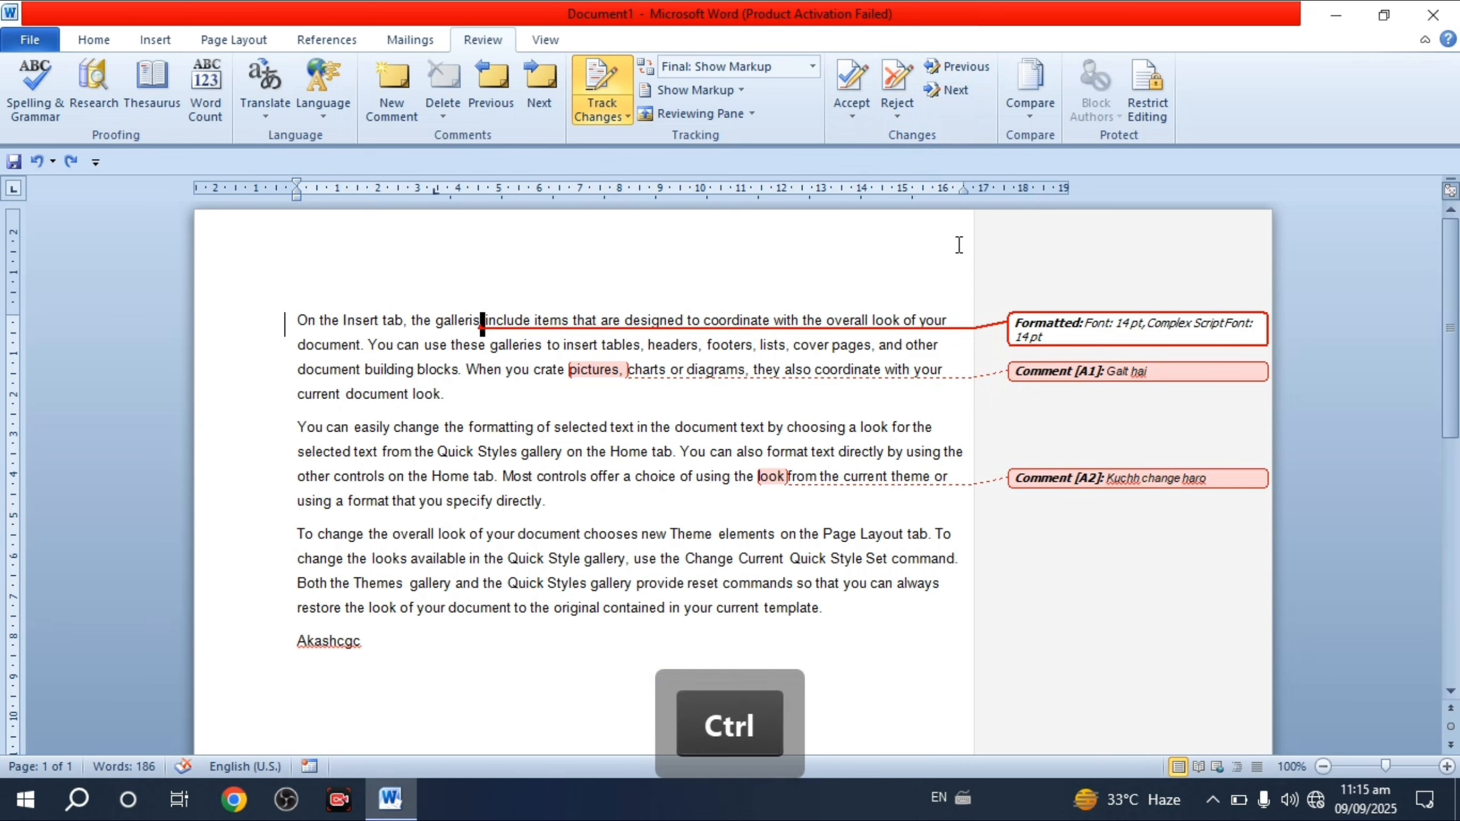
key(ctrl+a)
- Delete all text, then delete the struck-through tracked deletions to leave a blank page
key(Delete)
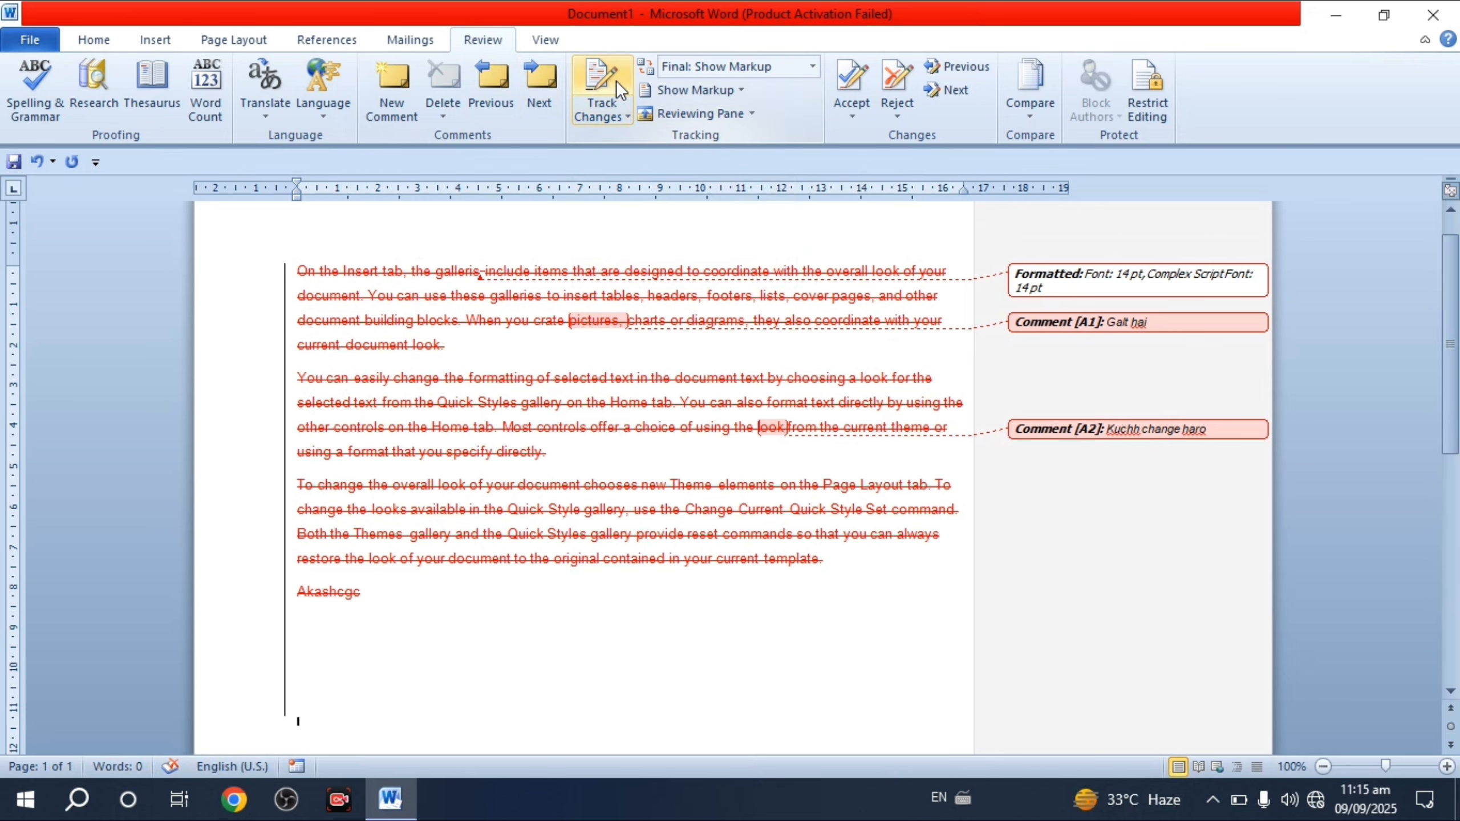
key(ctrl+a)
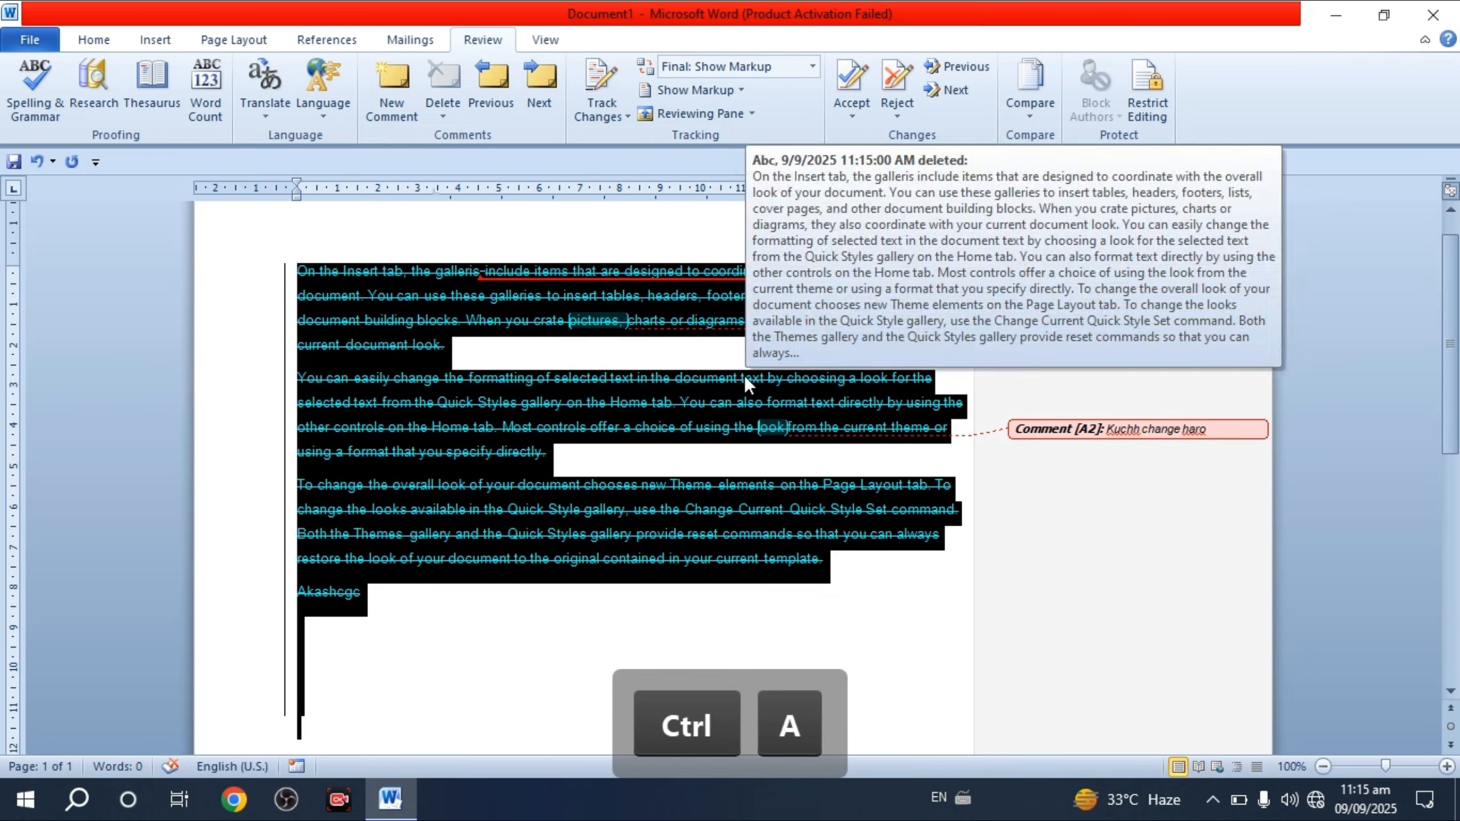
key(Delete)
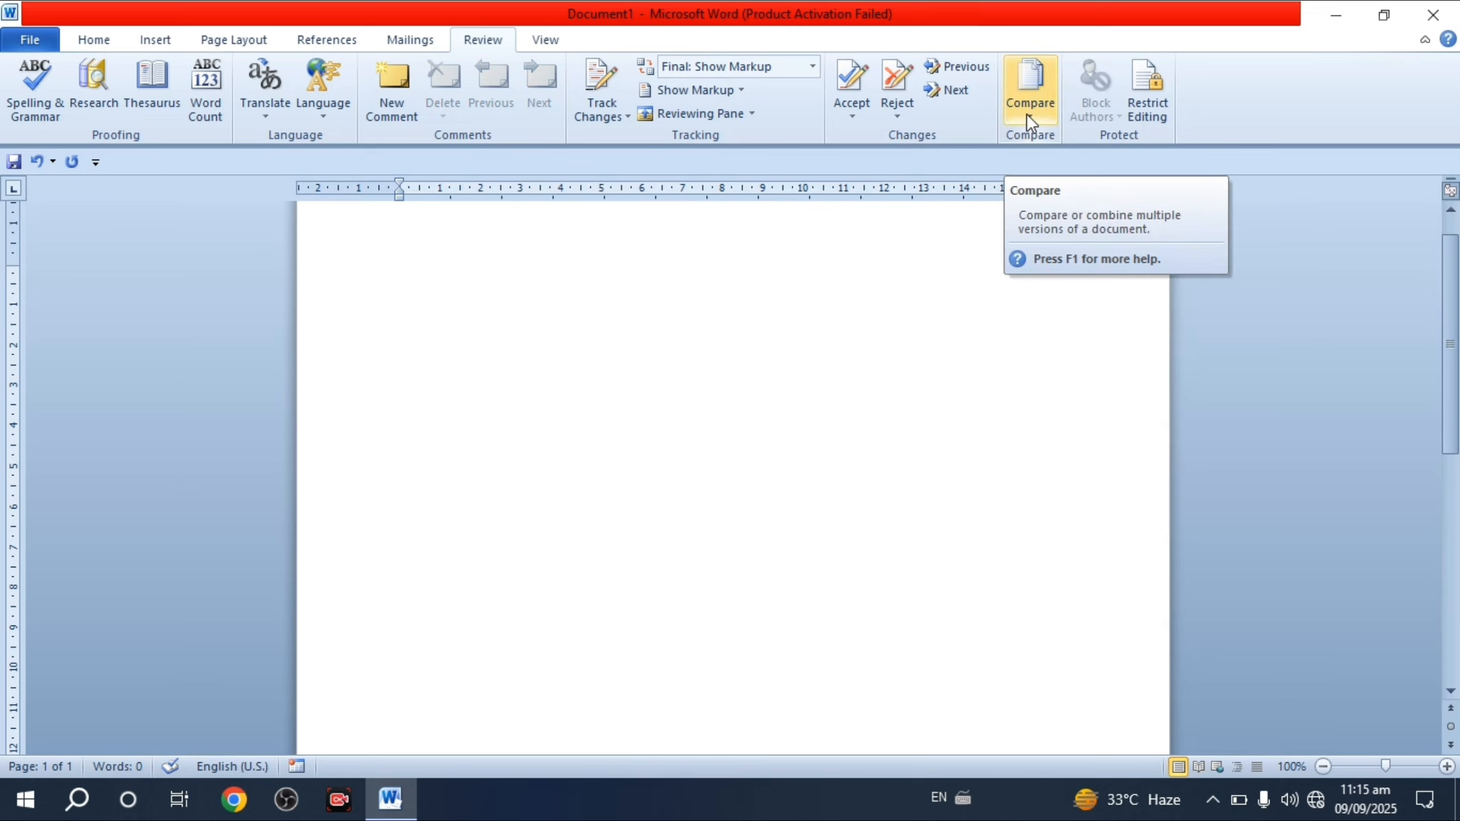
click(1021, 97)
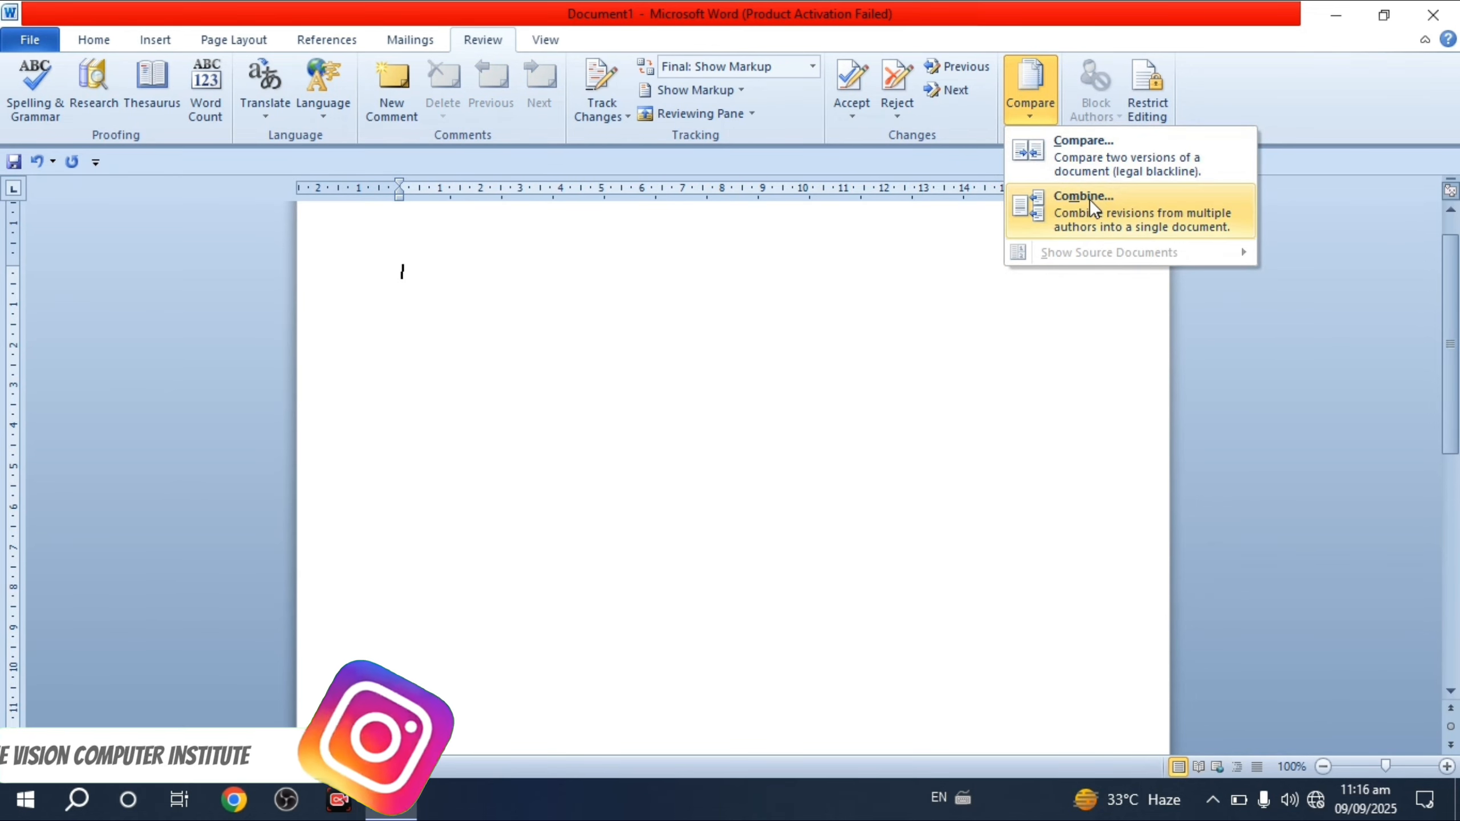
click(1076, 152)
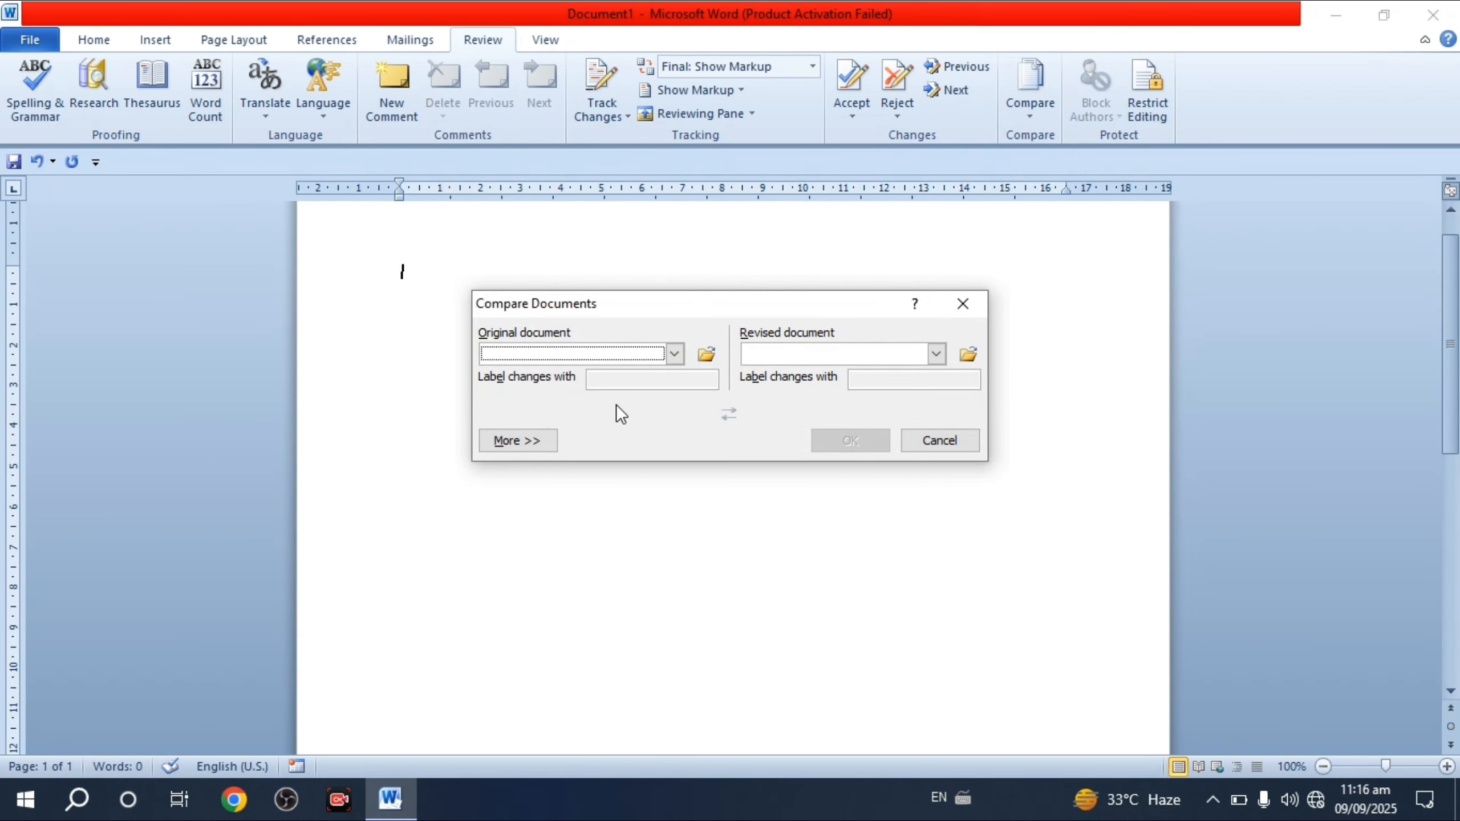
click(706, 354)
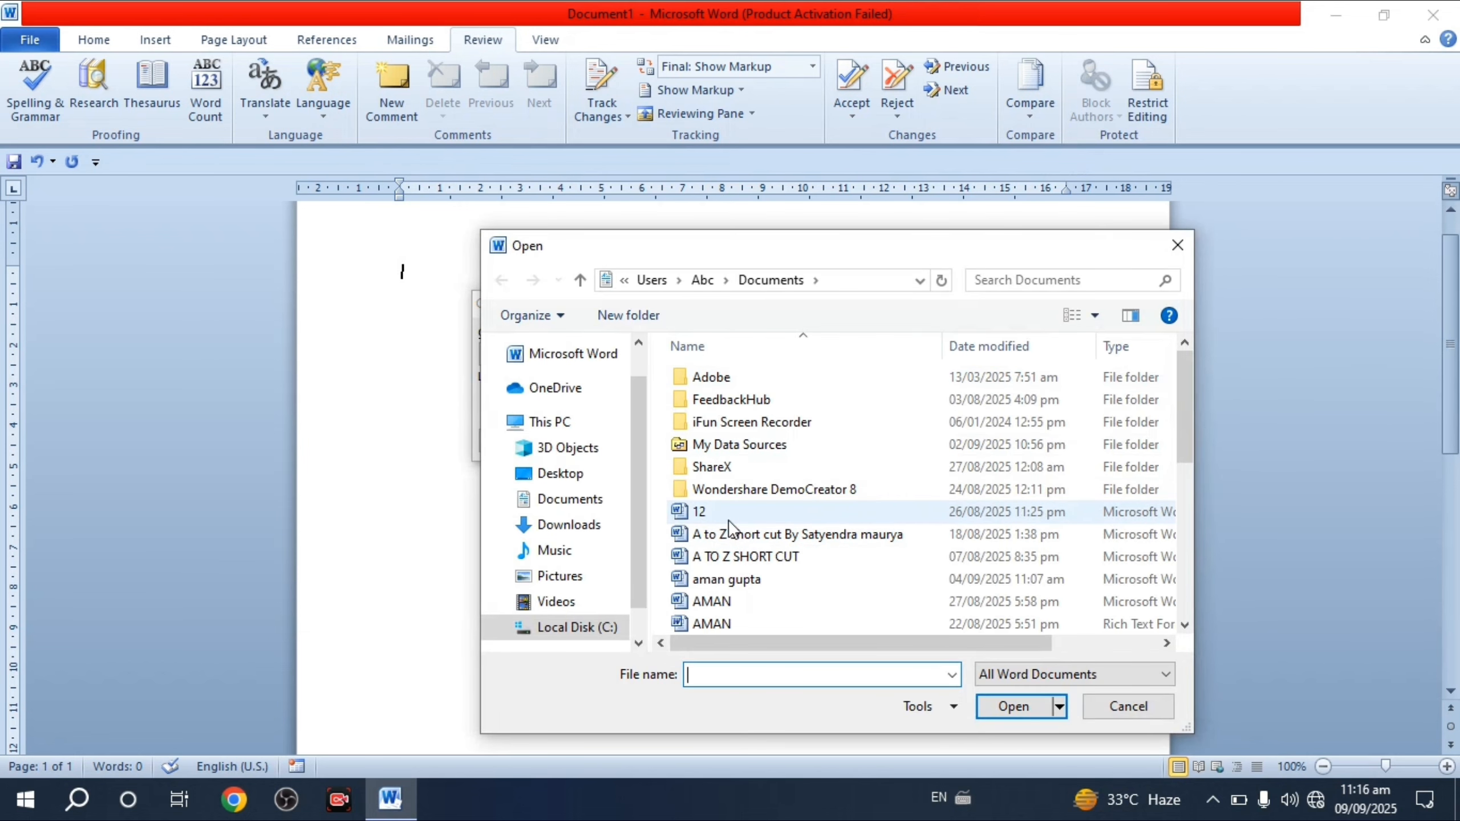
click(715, 514)
click(1001, 707)
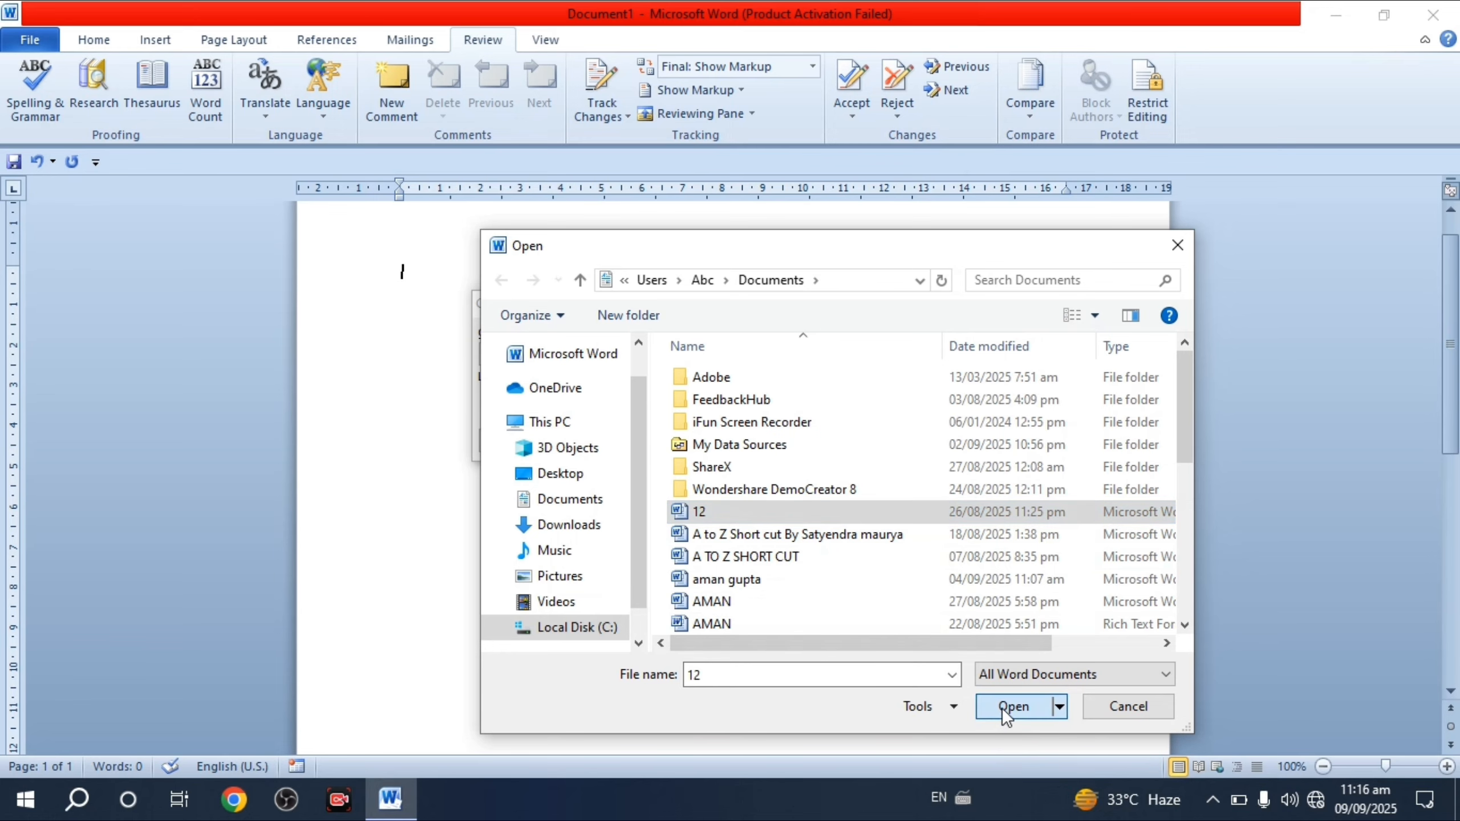
click(966, 353)
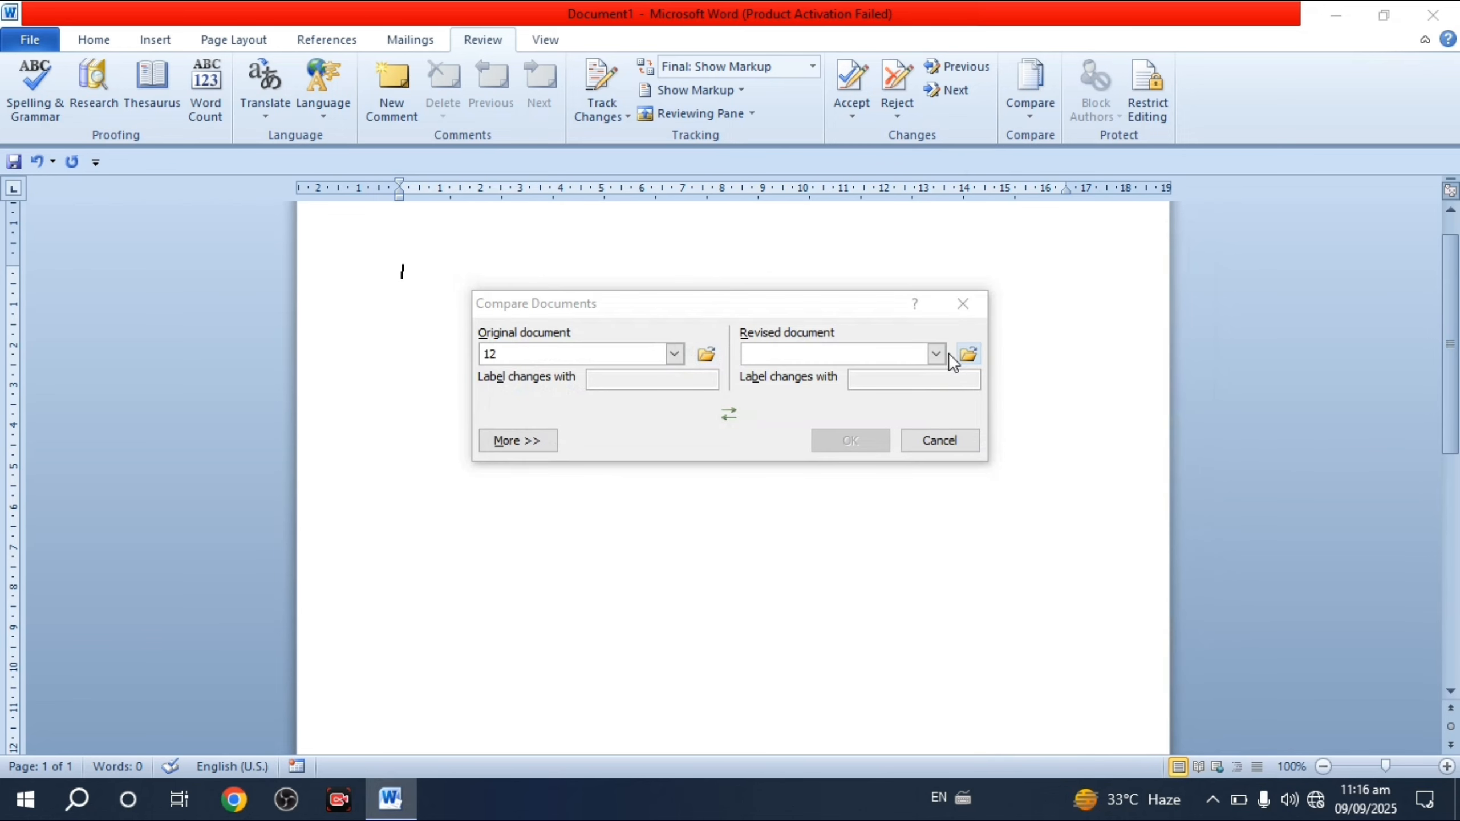
scroll(747, 552, down, 2)
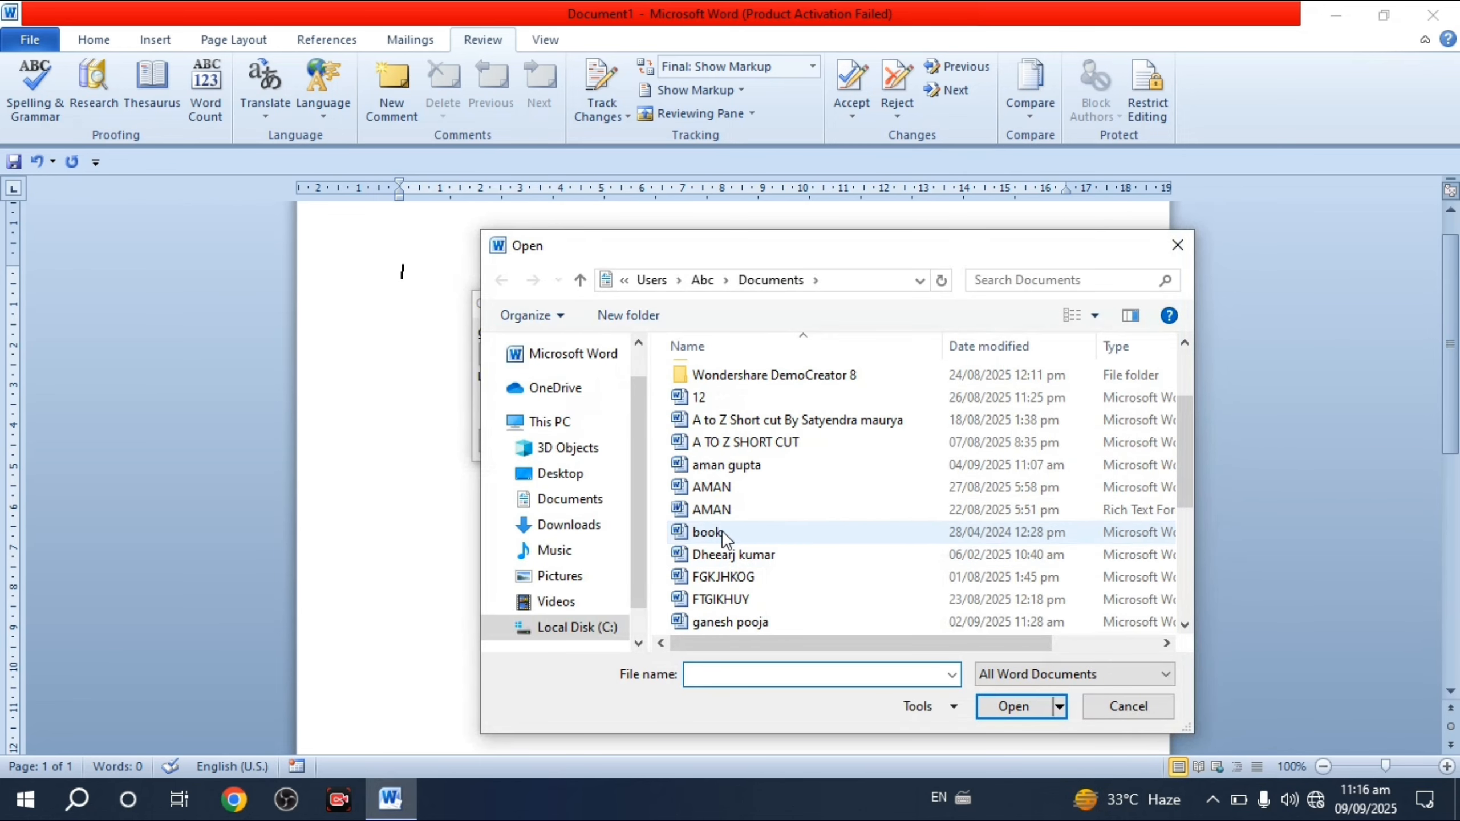
click(721, 531)
click(1014, 707)
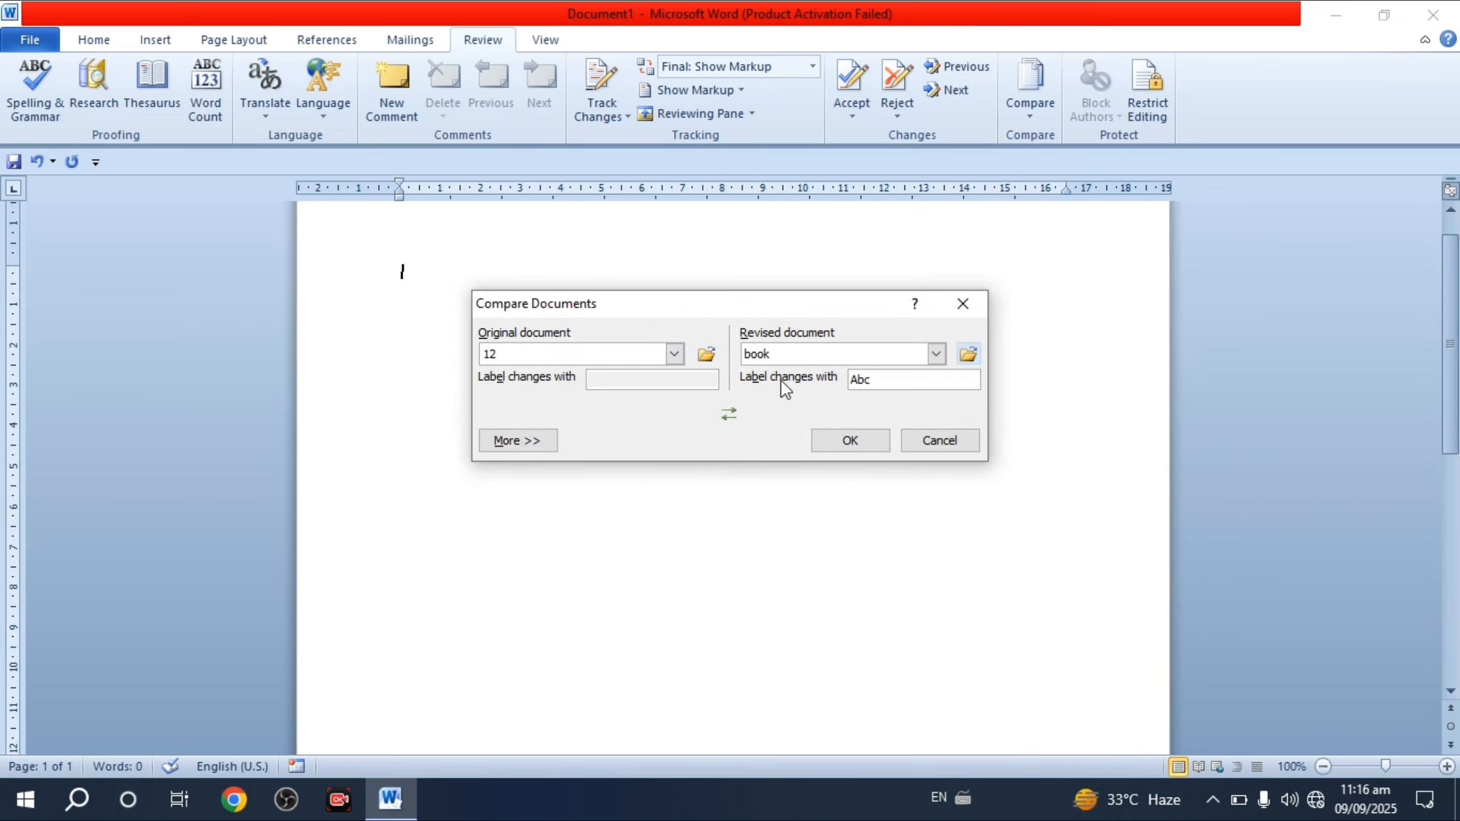
click(844, 441)
click(691, 456)
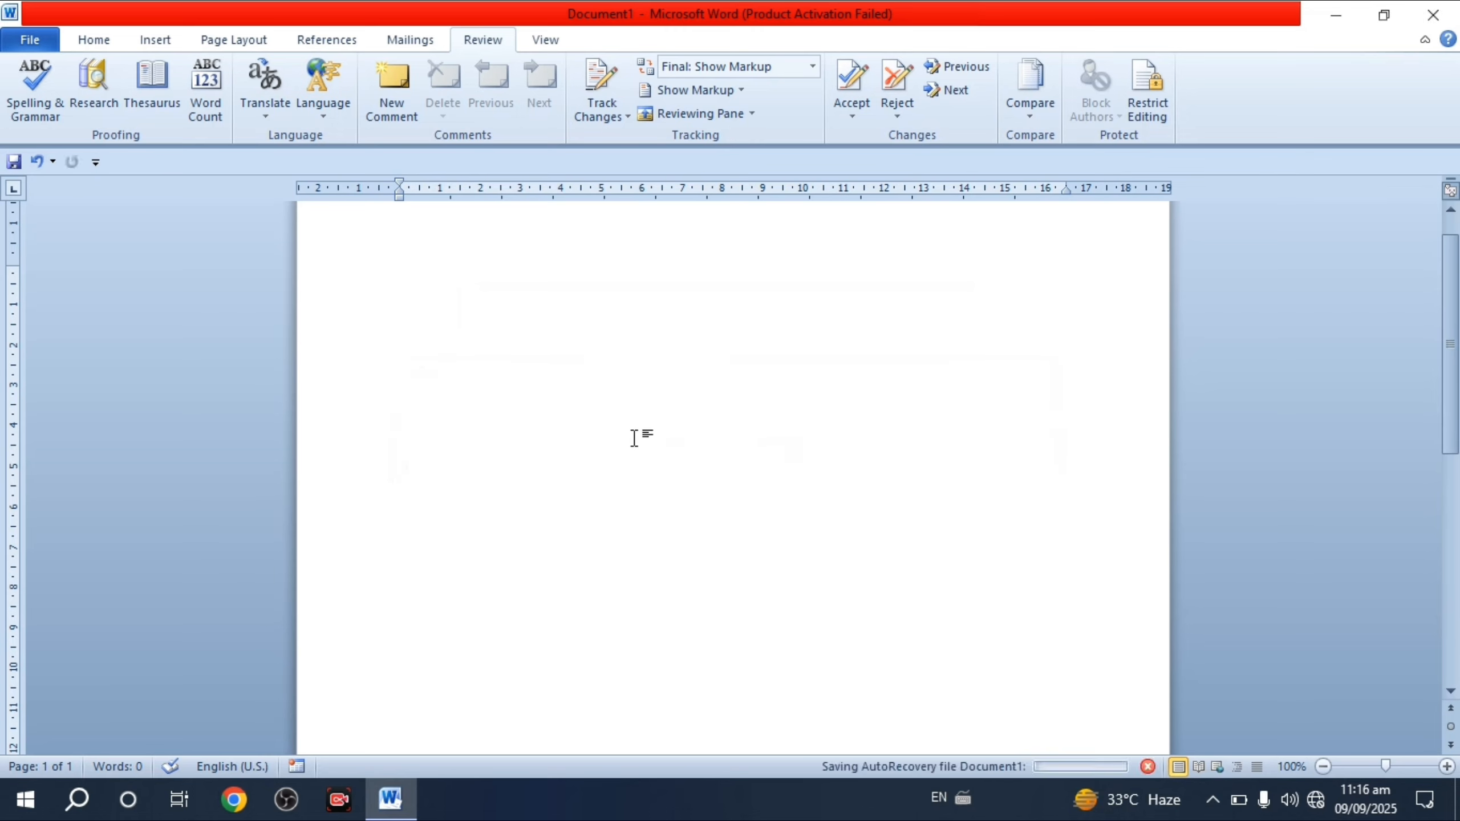
scroll(600, 504, down, 1)
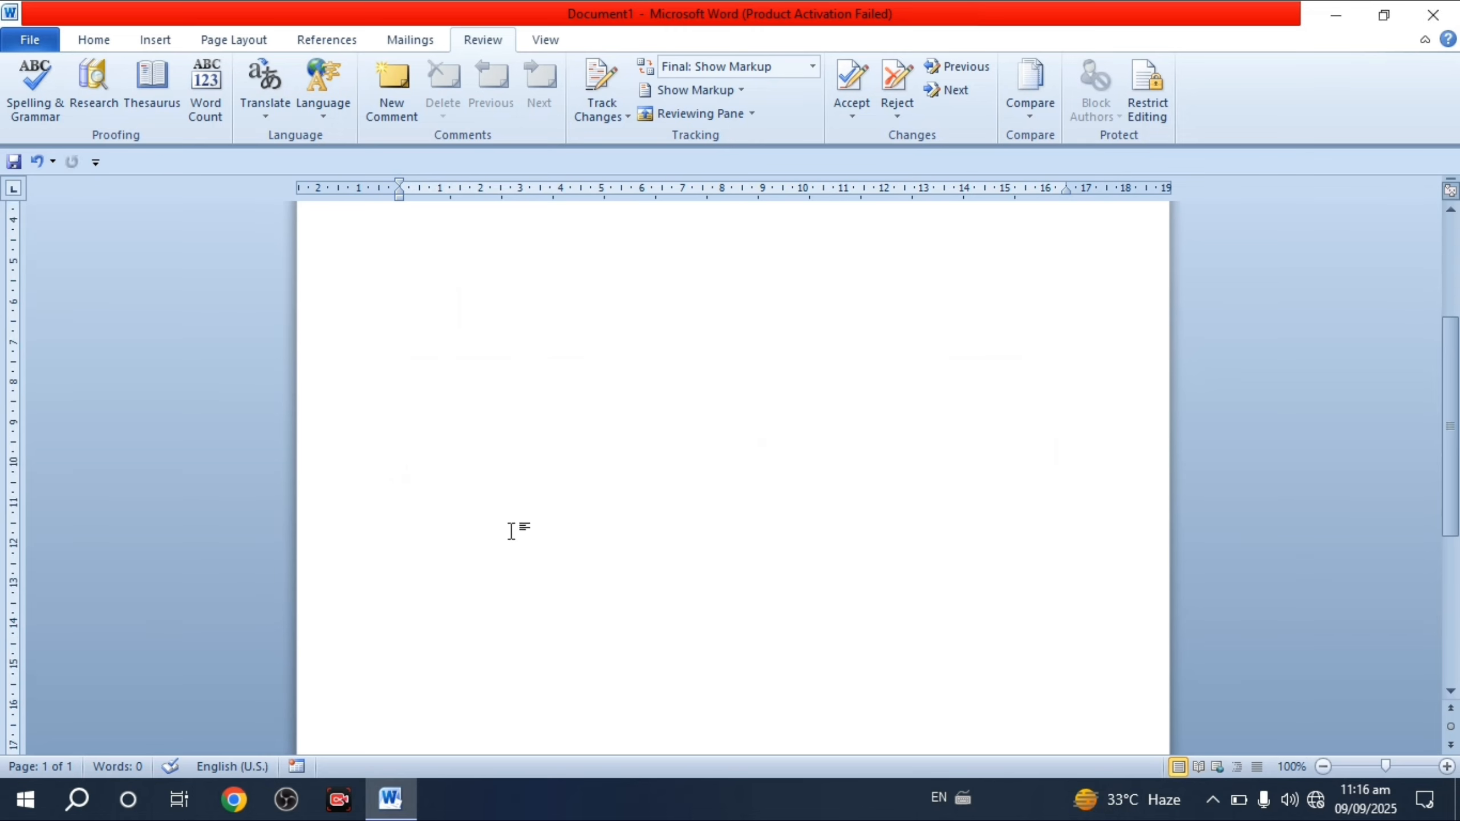
scroll(472, 596, up, 1)
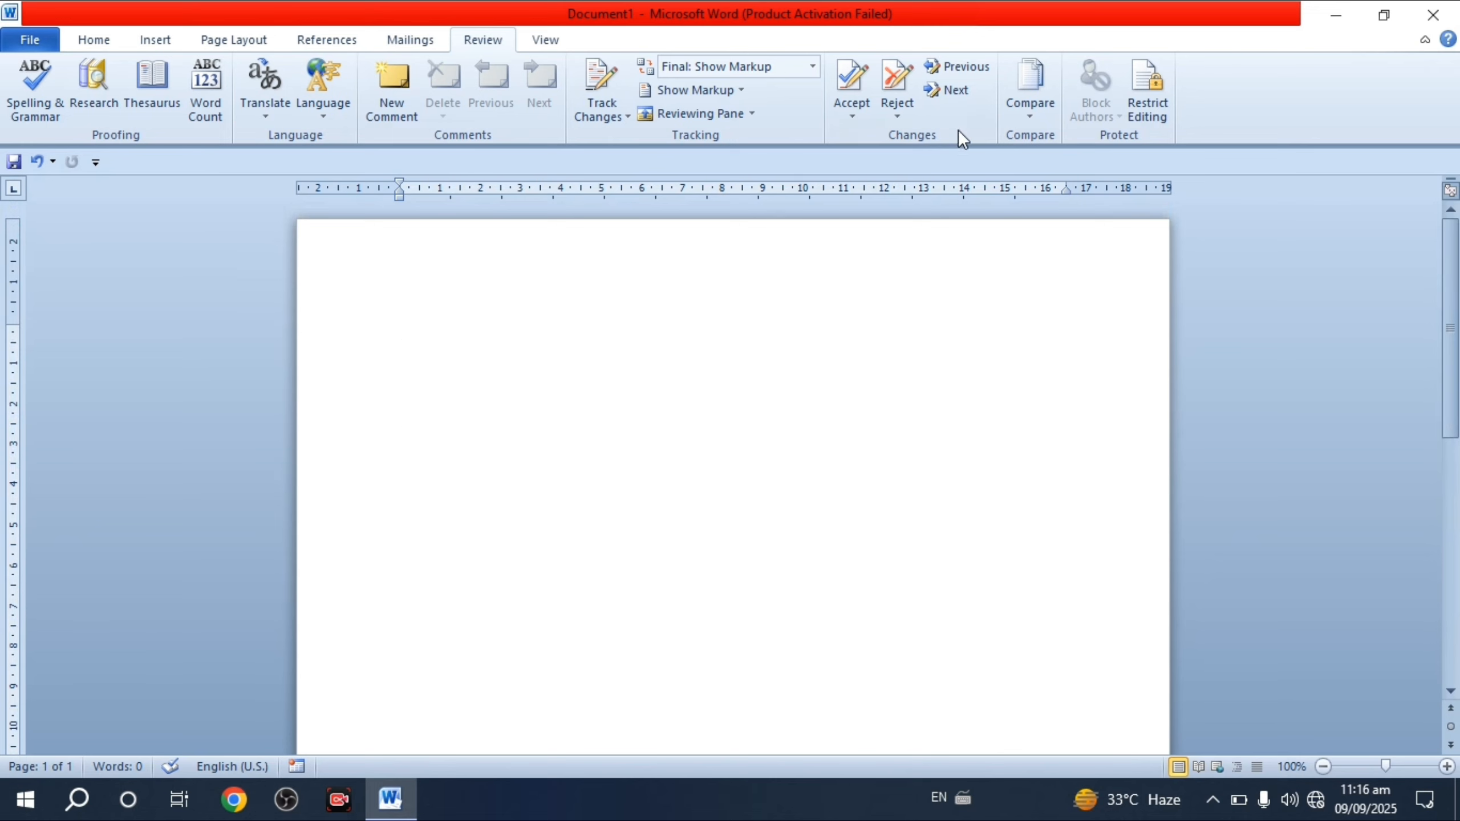
- Start Combine and choose the shivam file as the original document
click(1036, 118)
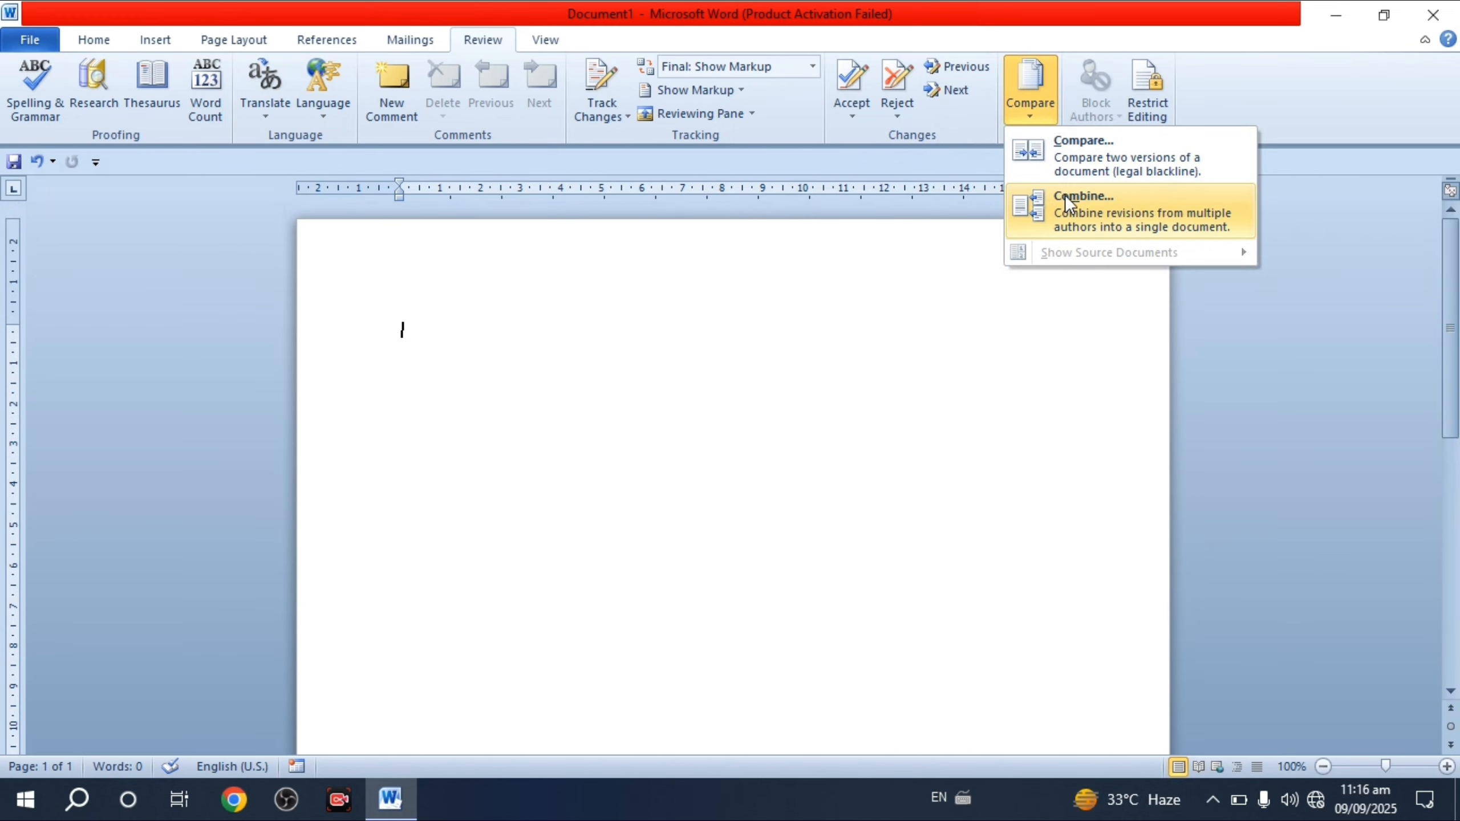
click(1079, 204)
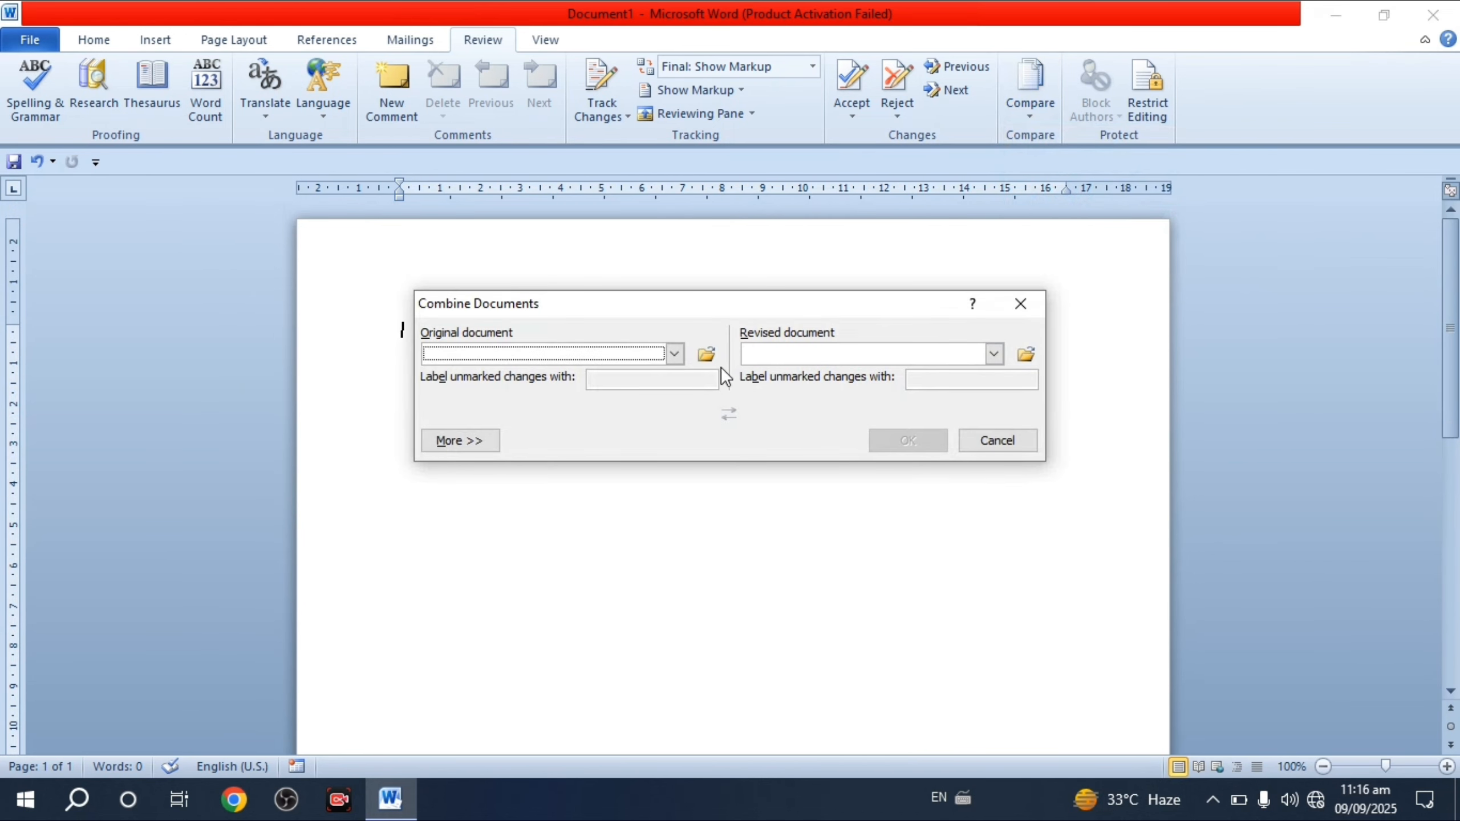
click(708, 355)
scroll(722, 500, down, 1)
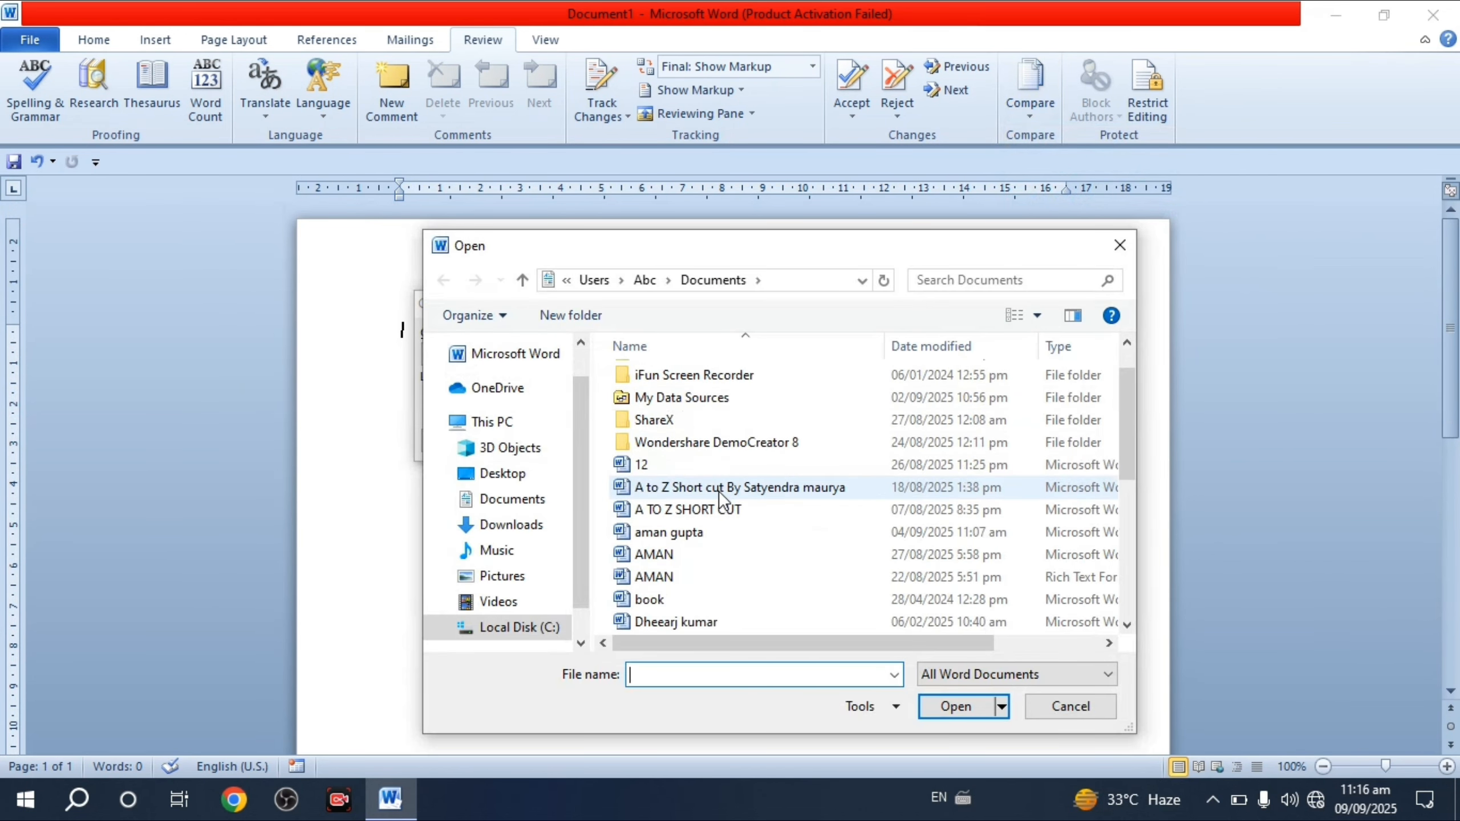
scroll(723, 497, down, 5)
click(727, 530)
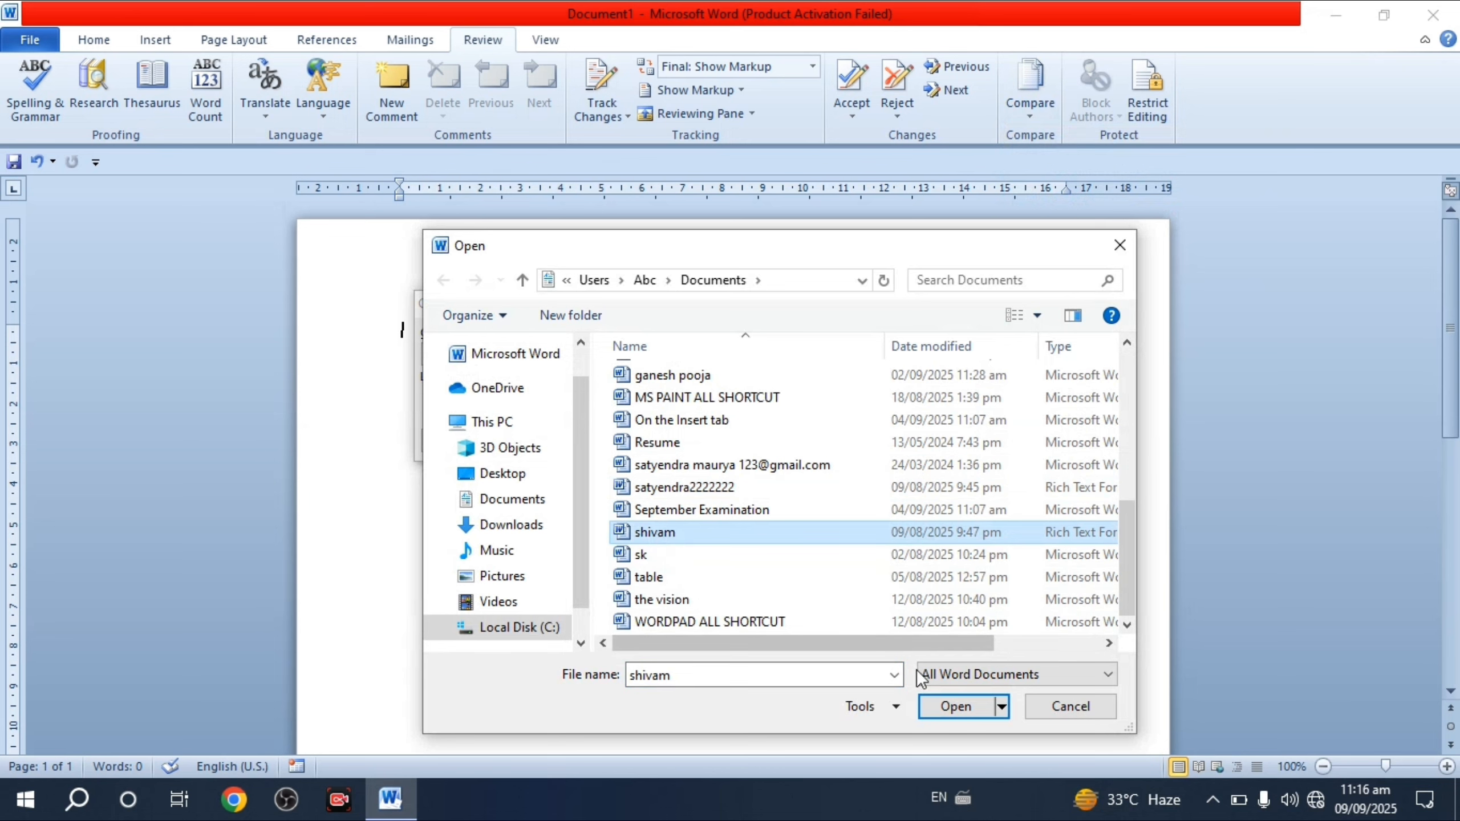
click(956, 706)
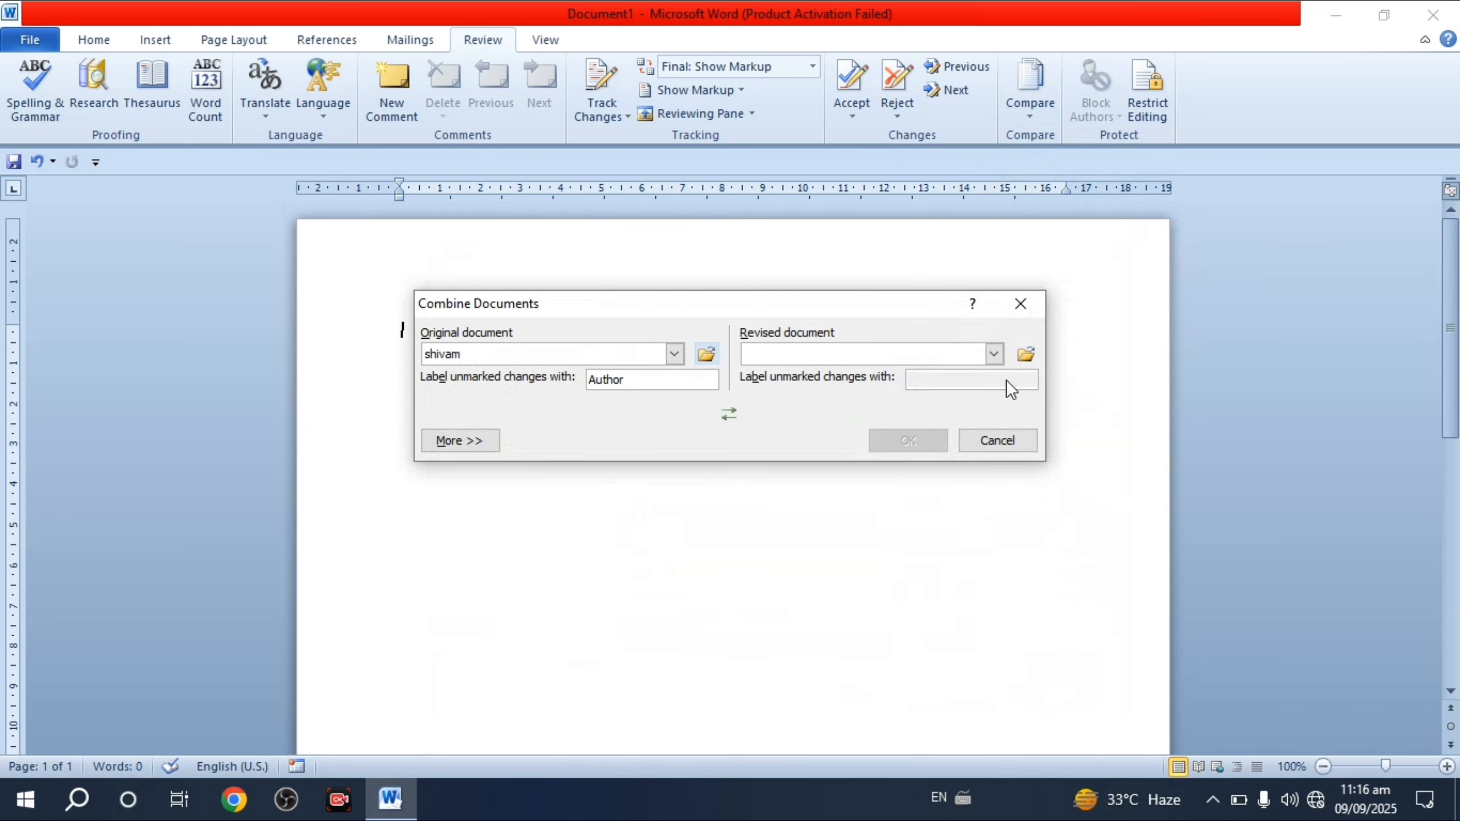
- Choose A TO Z SHORT CUT as the revised document and combine them
click(1024, 356)
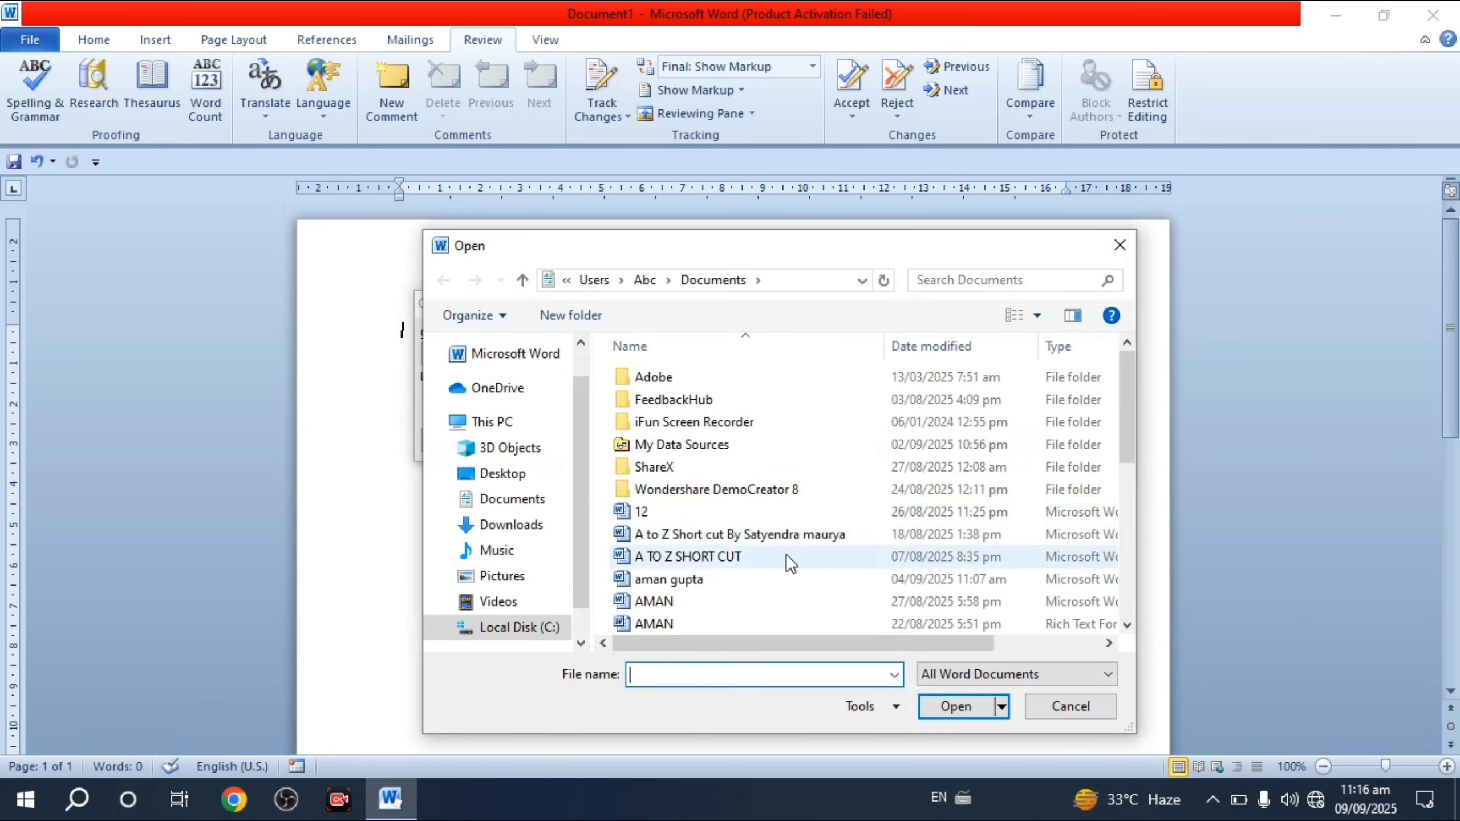
scroll(786, 554, down, 3)
scroll(786, 554, up, 3)
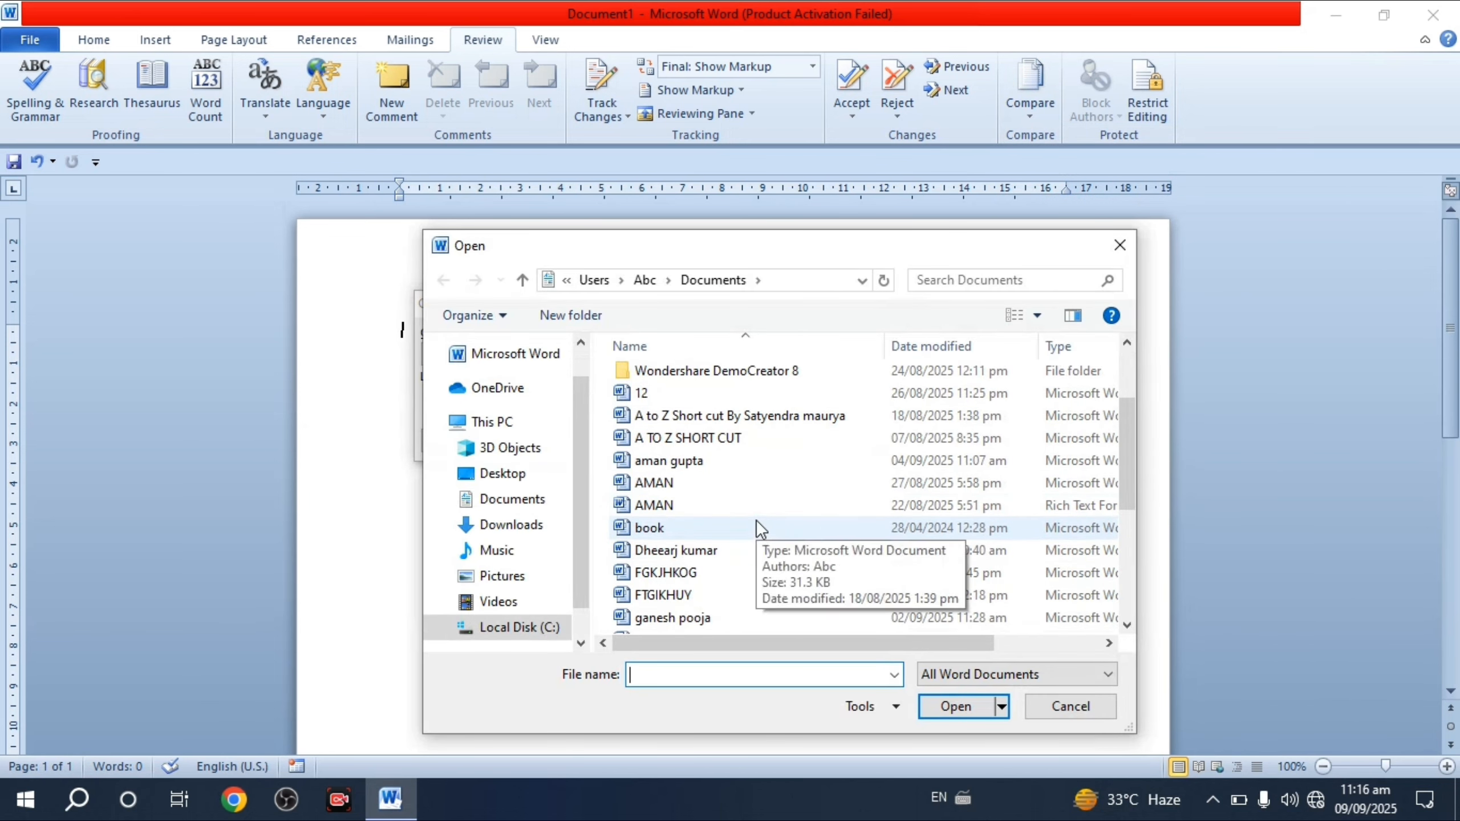
click(687, 439)
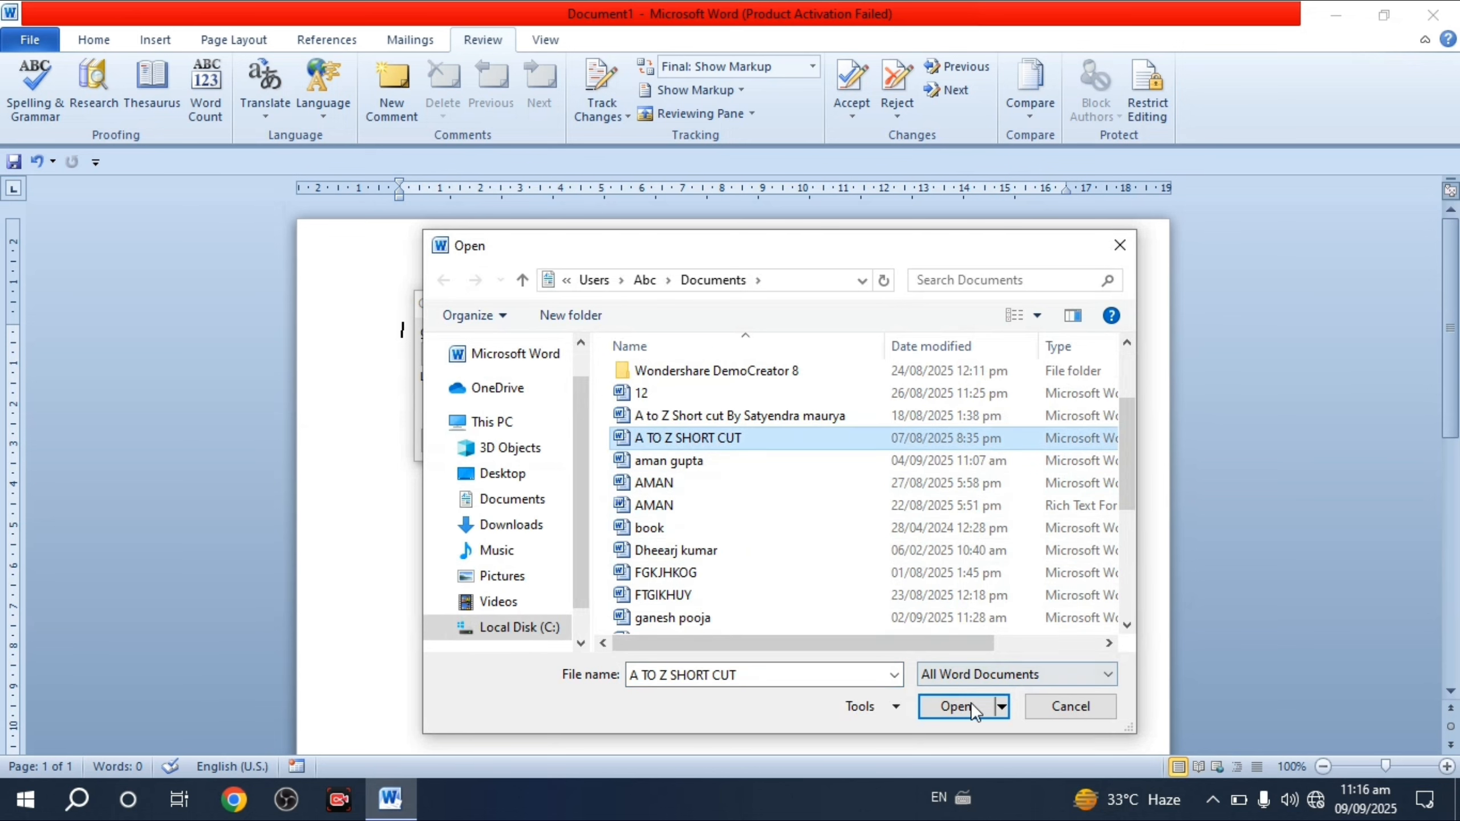
click(955, 705)
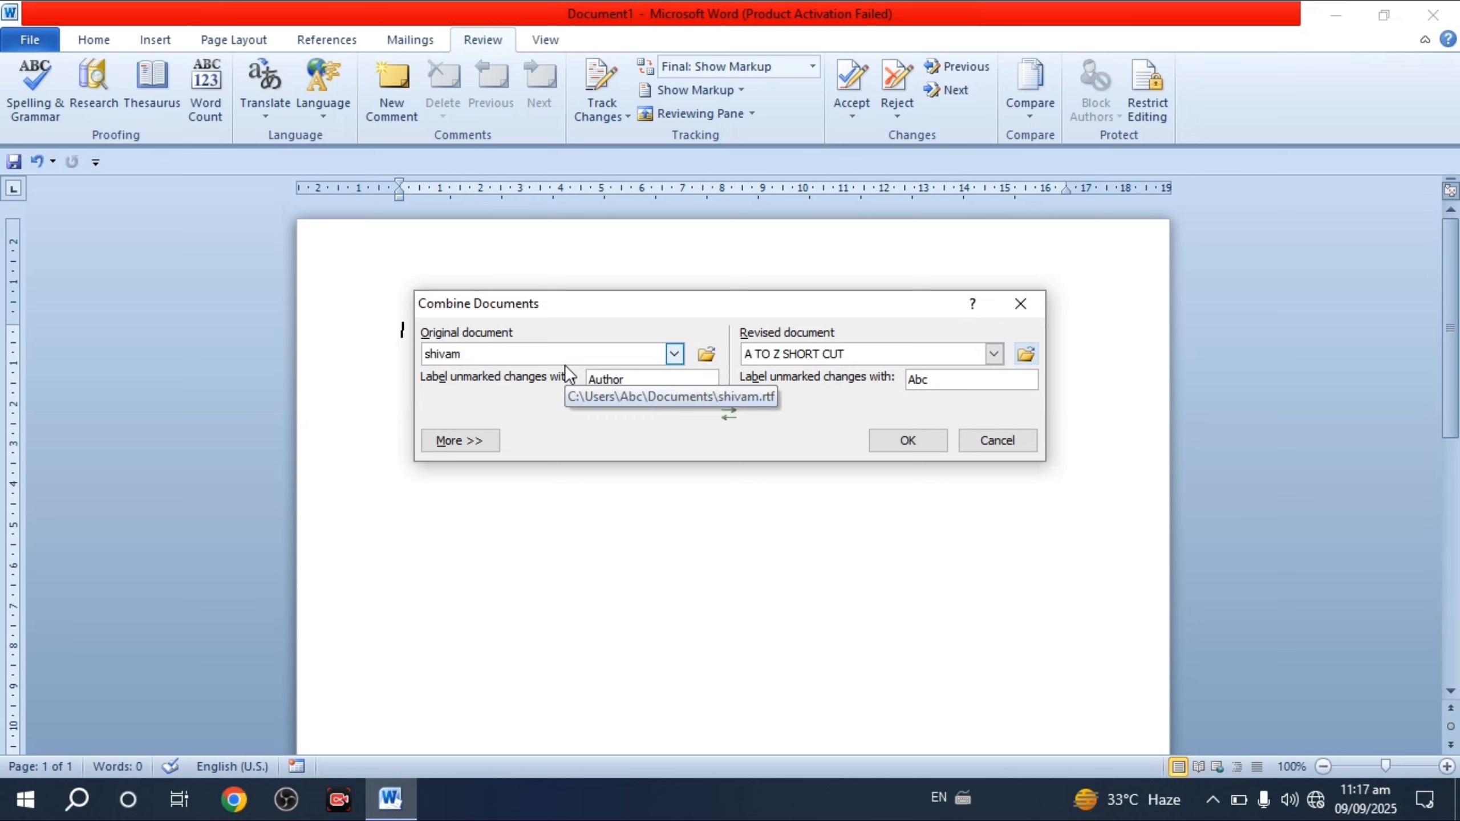
click(901, 442)
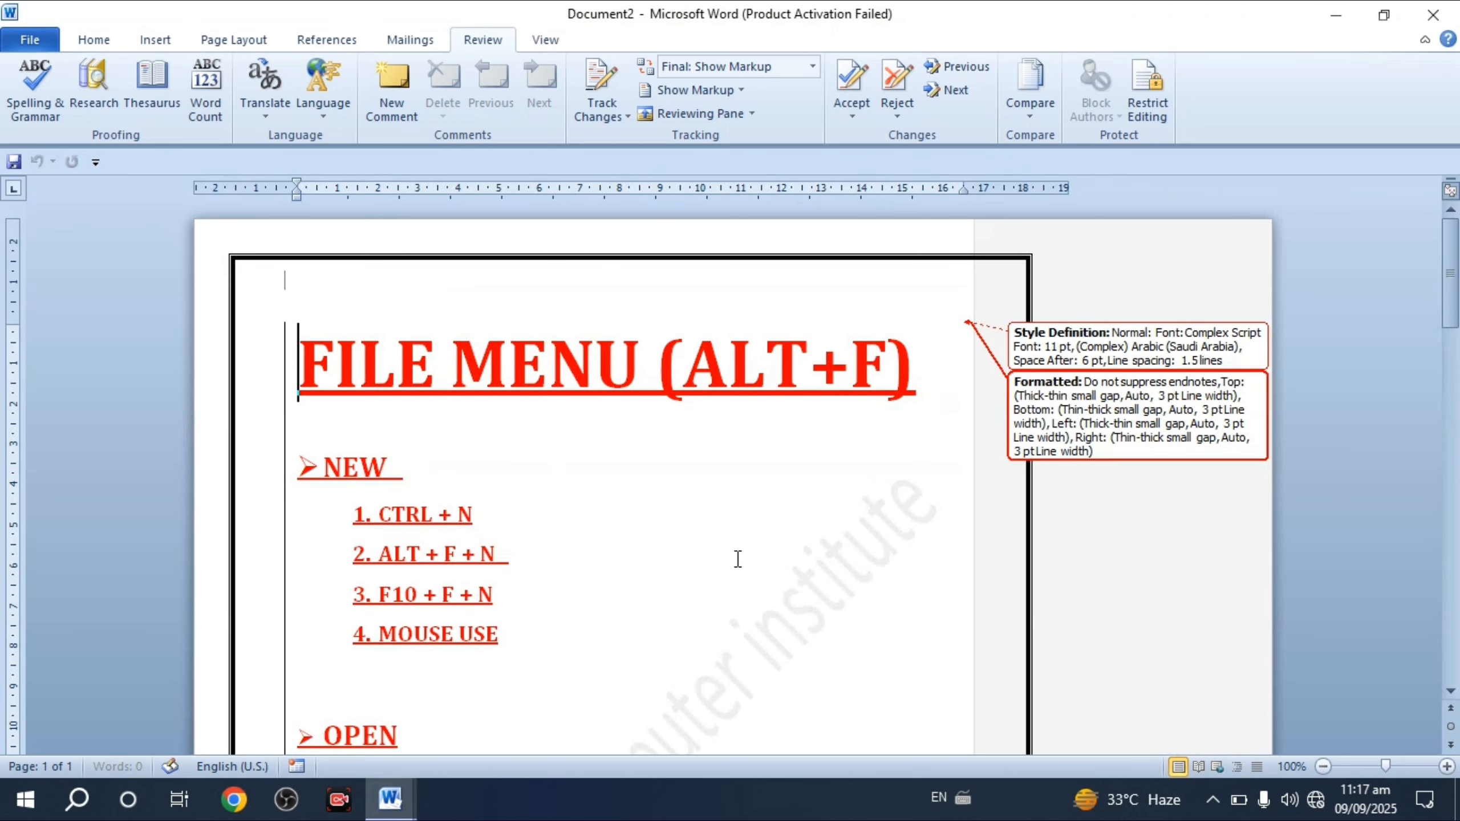
- Scroll through Document2, delete all its text, then undo to restore the 582-word shortcut list
scroll(629, 586, down, 5)
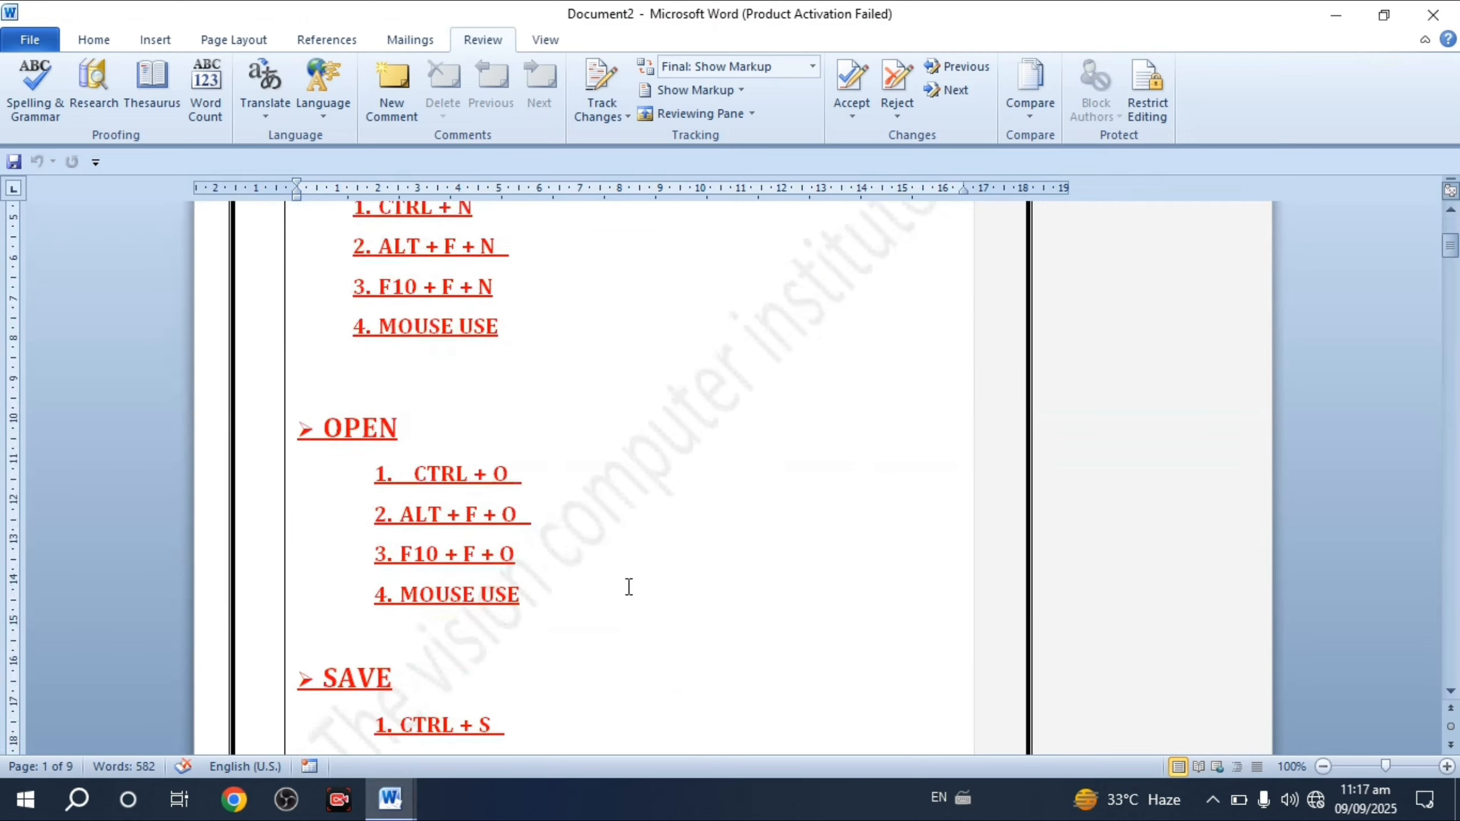
scroll(628, 587, down, 20)
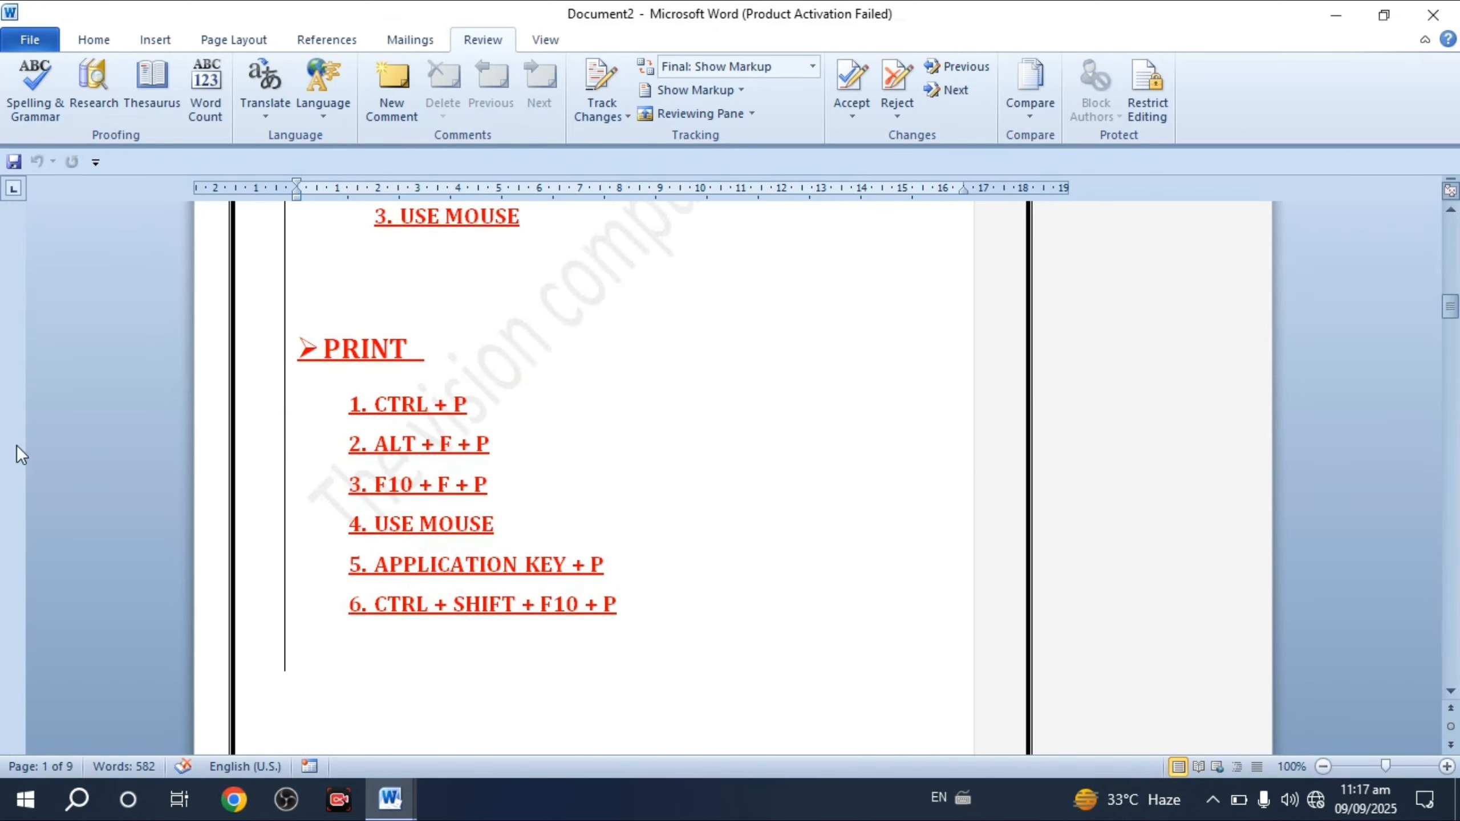
scroll(428, 510, up, 20)
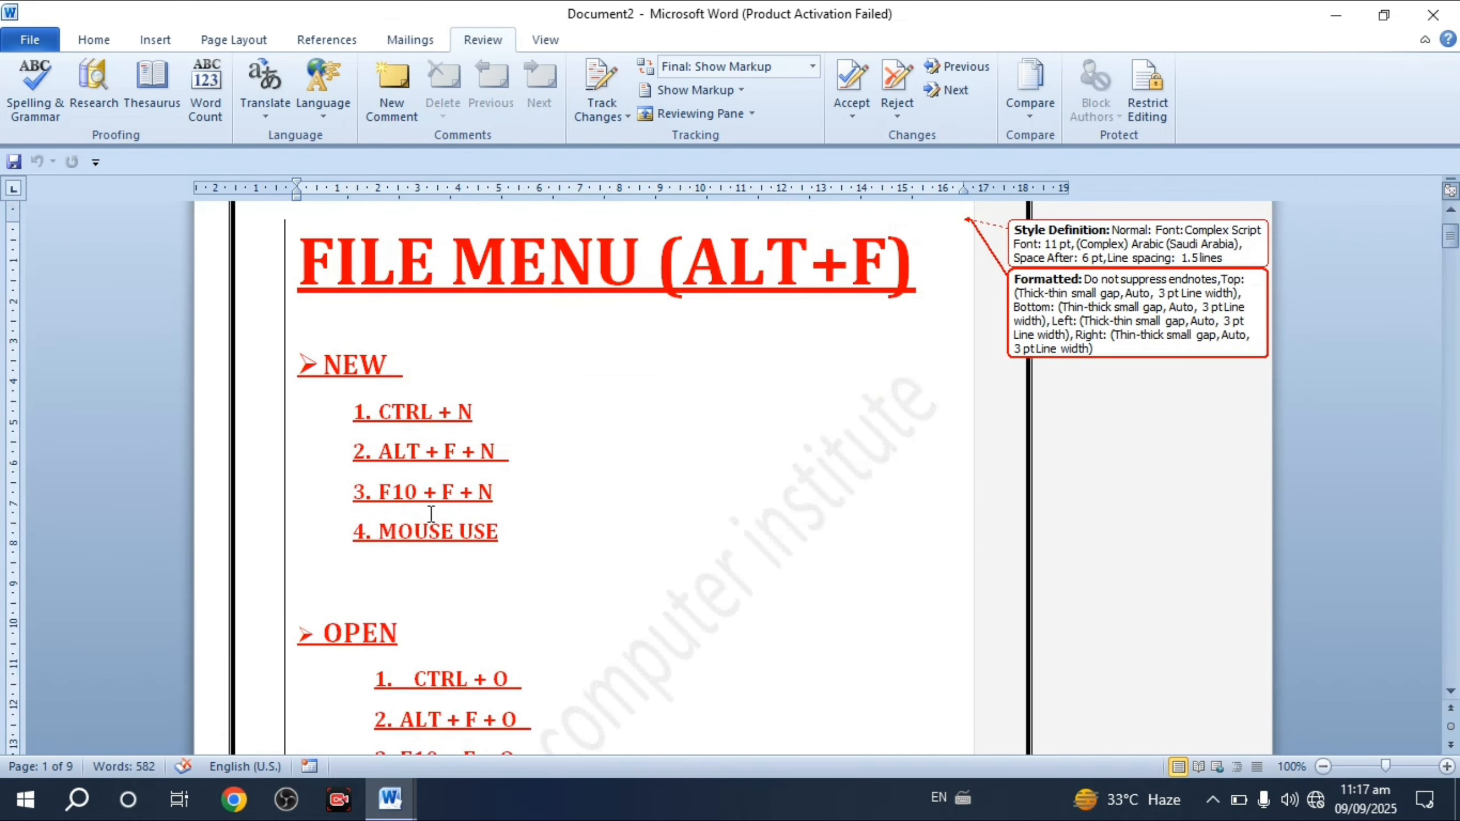
scroll(431, 514, up, 2)
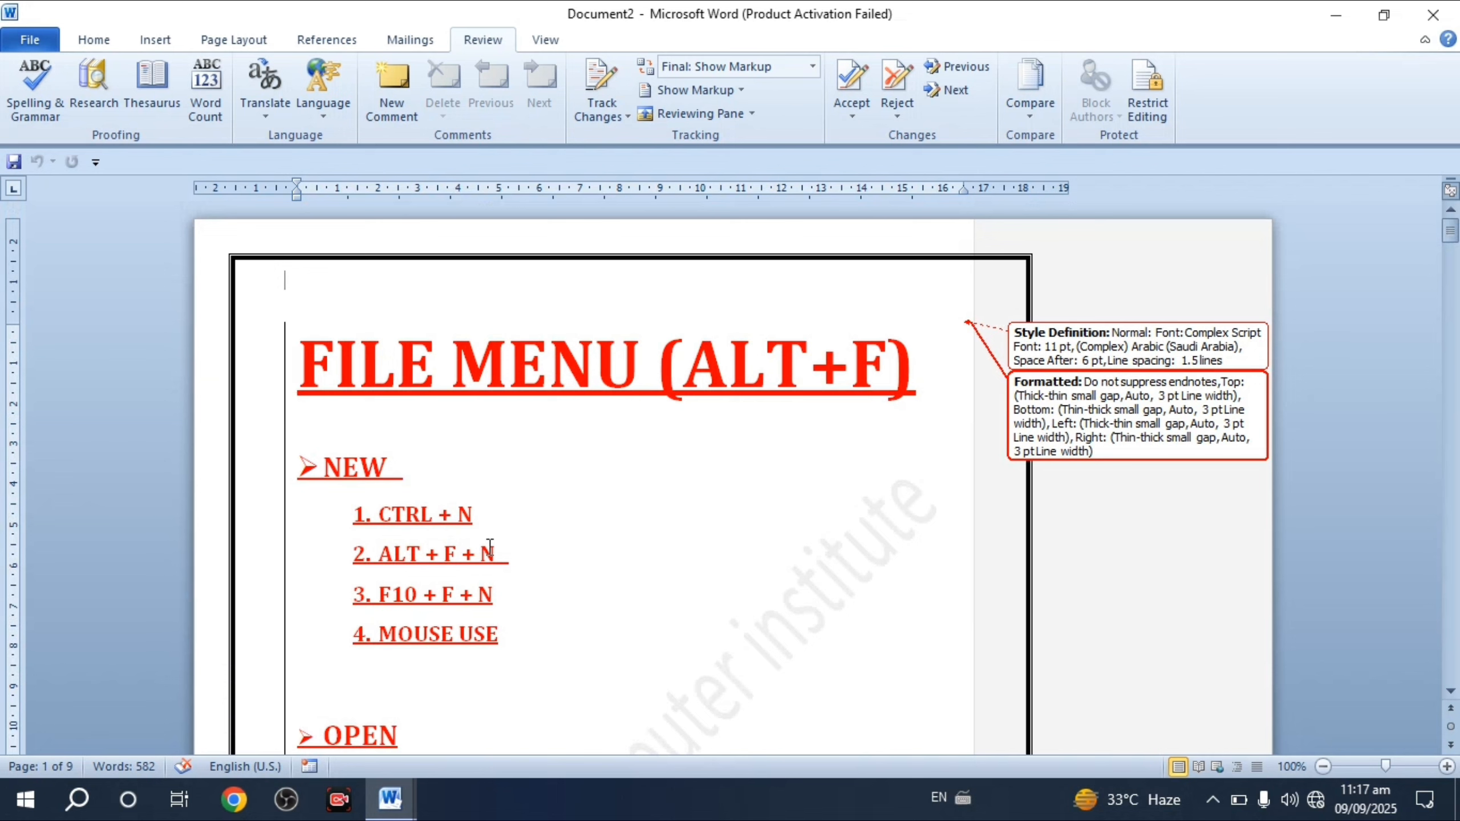
key(ctrl+a)
key(Delete)
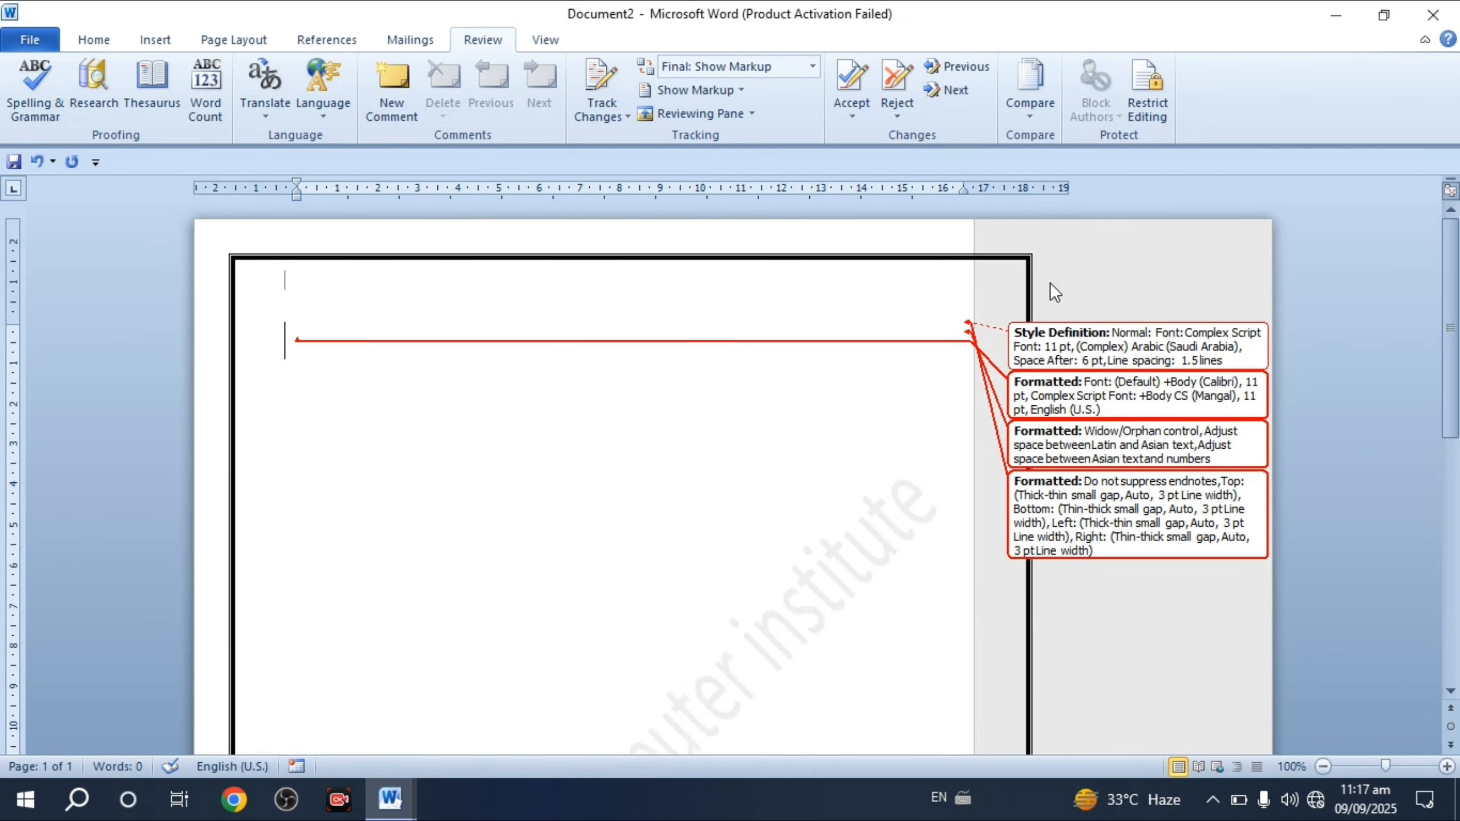
key(ctrl+z)
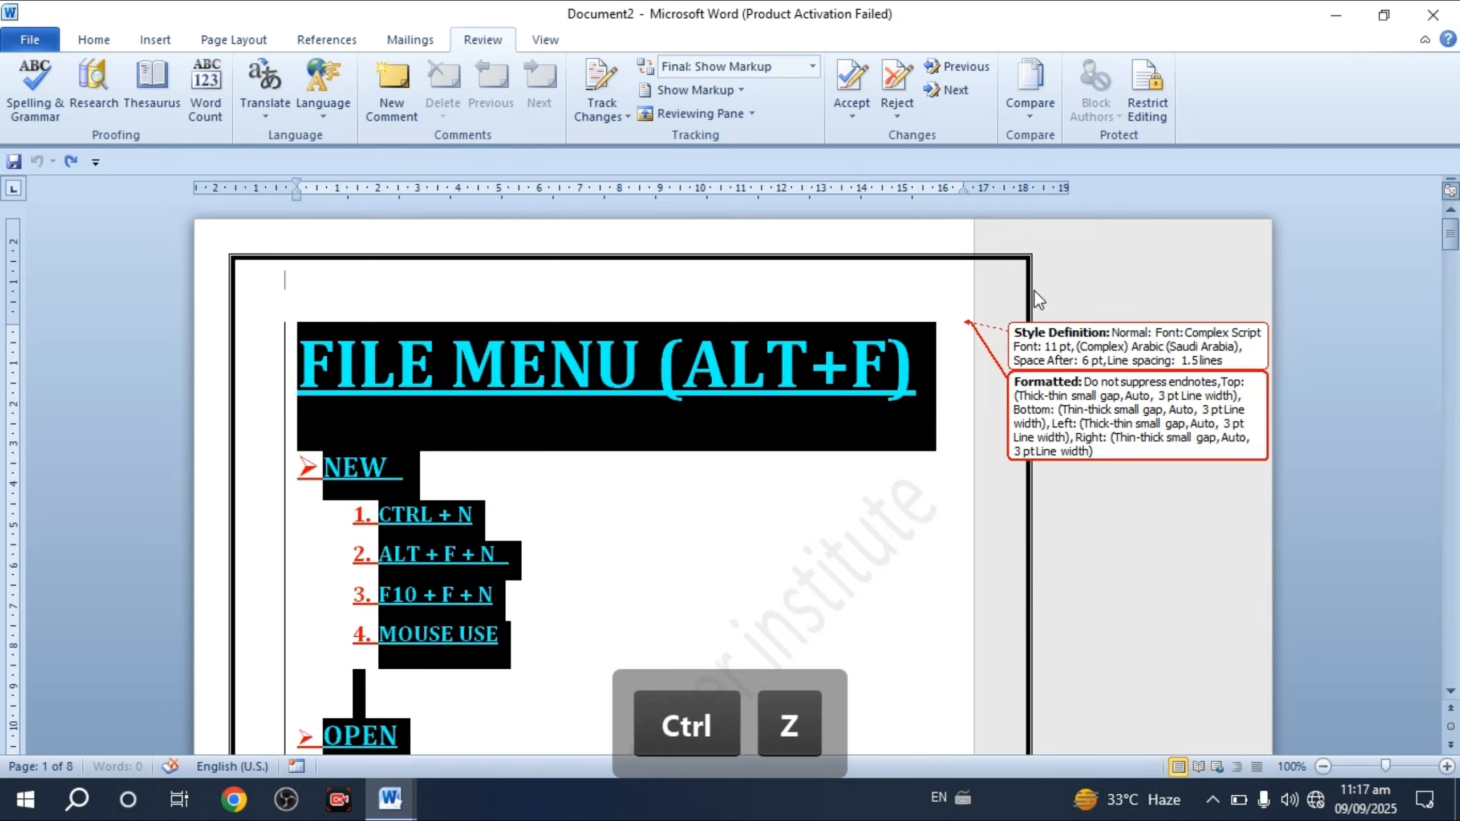
click(1086, 541)
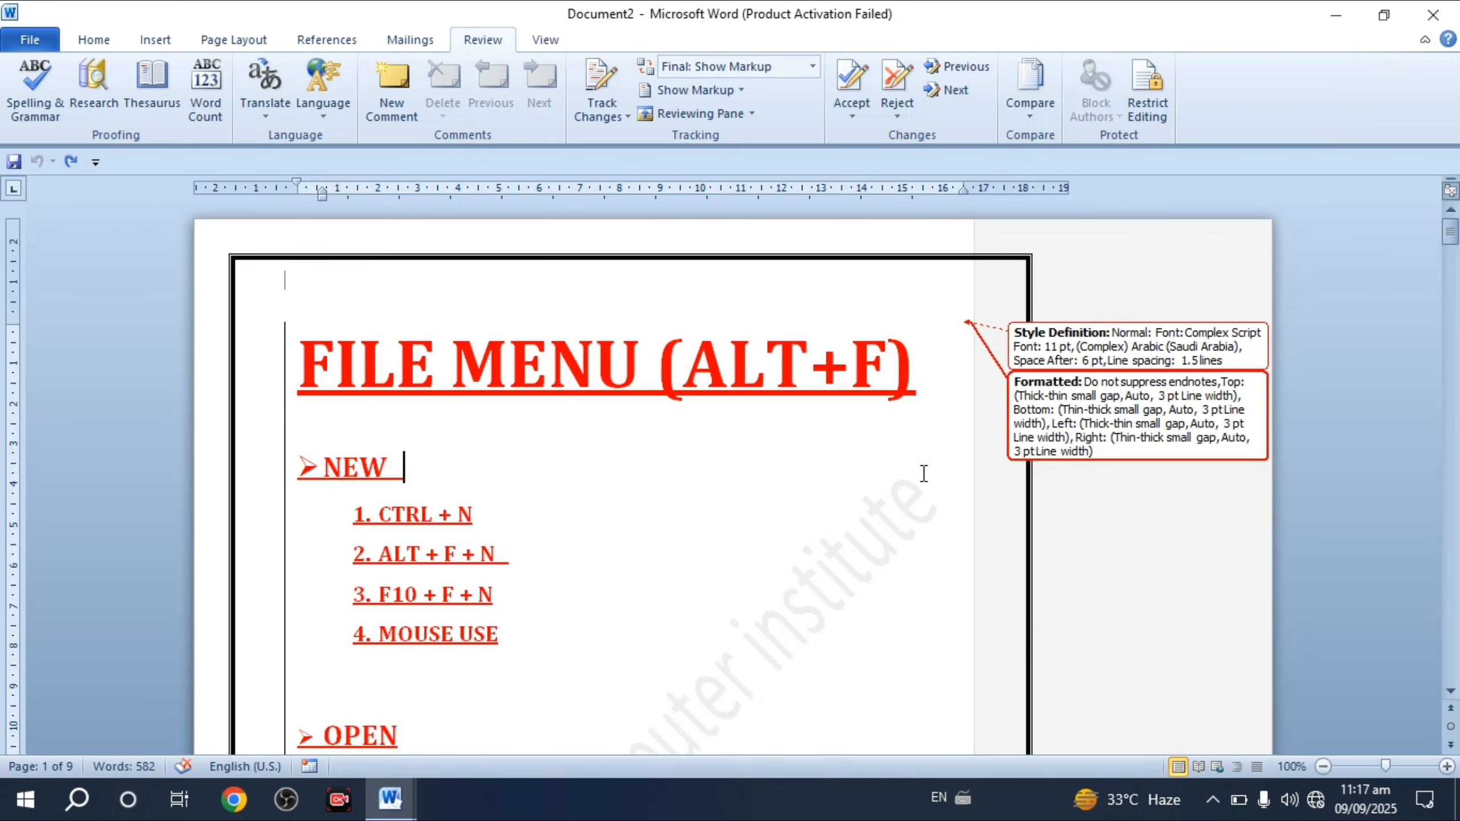
- Hide the source documents, then show the original source beside the combined result
click(1026, 111)
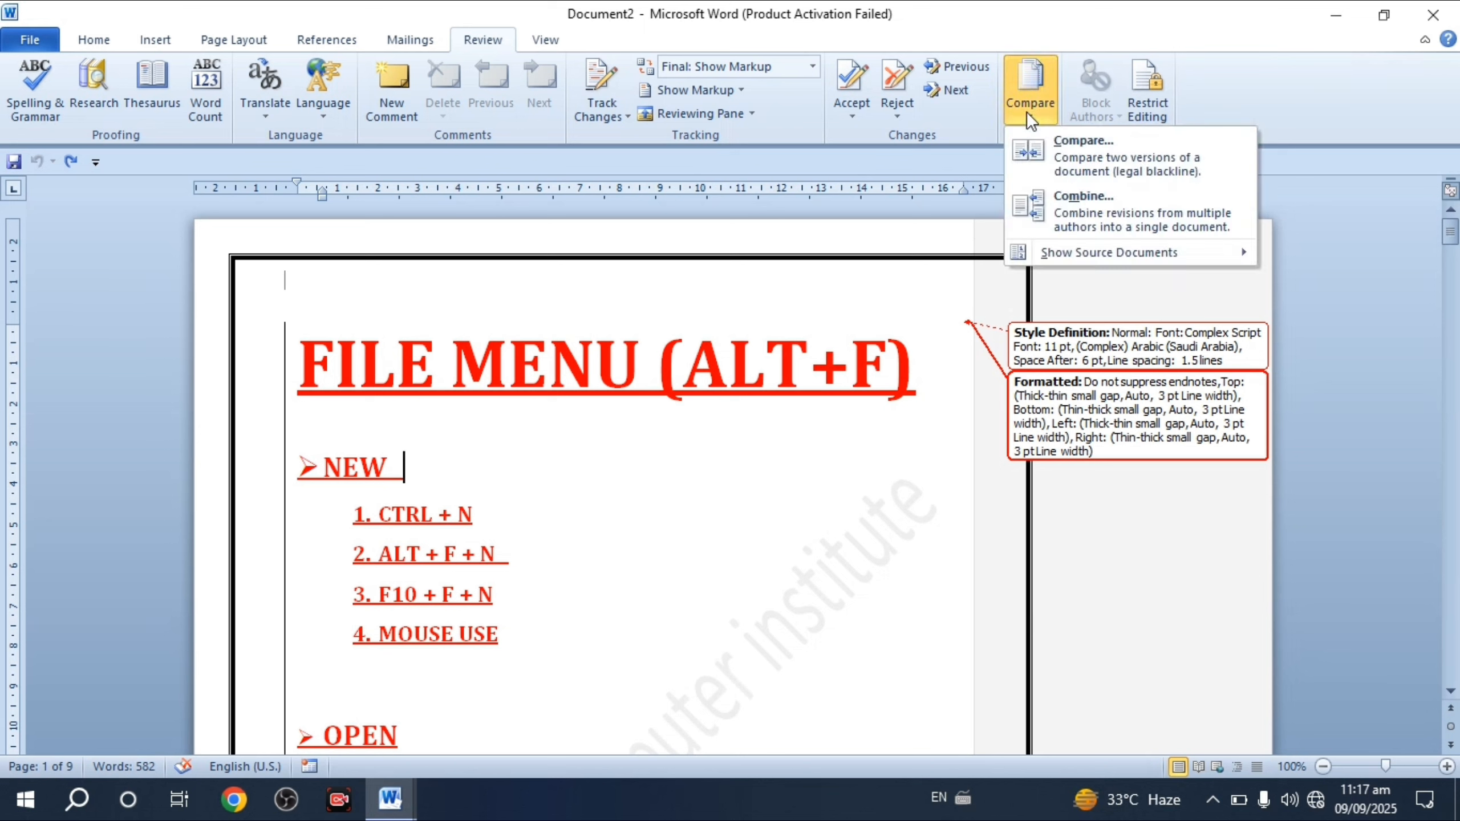
mouse_move(1070, 260)
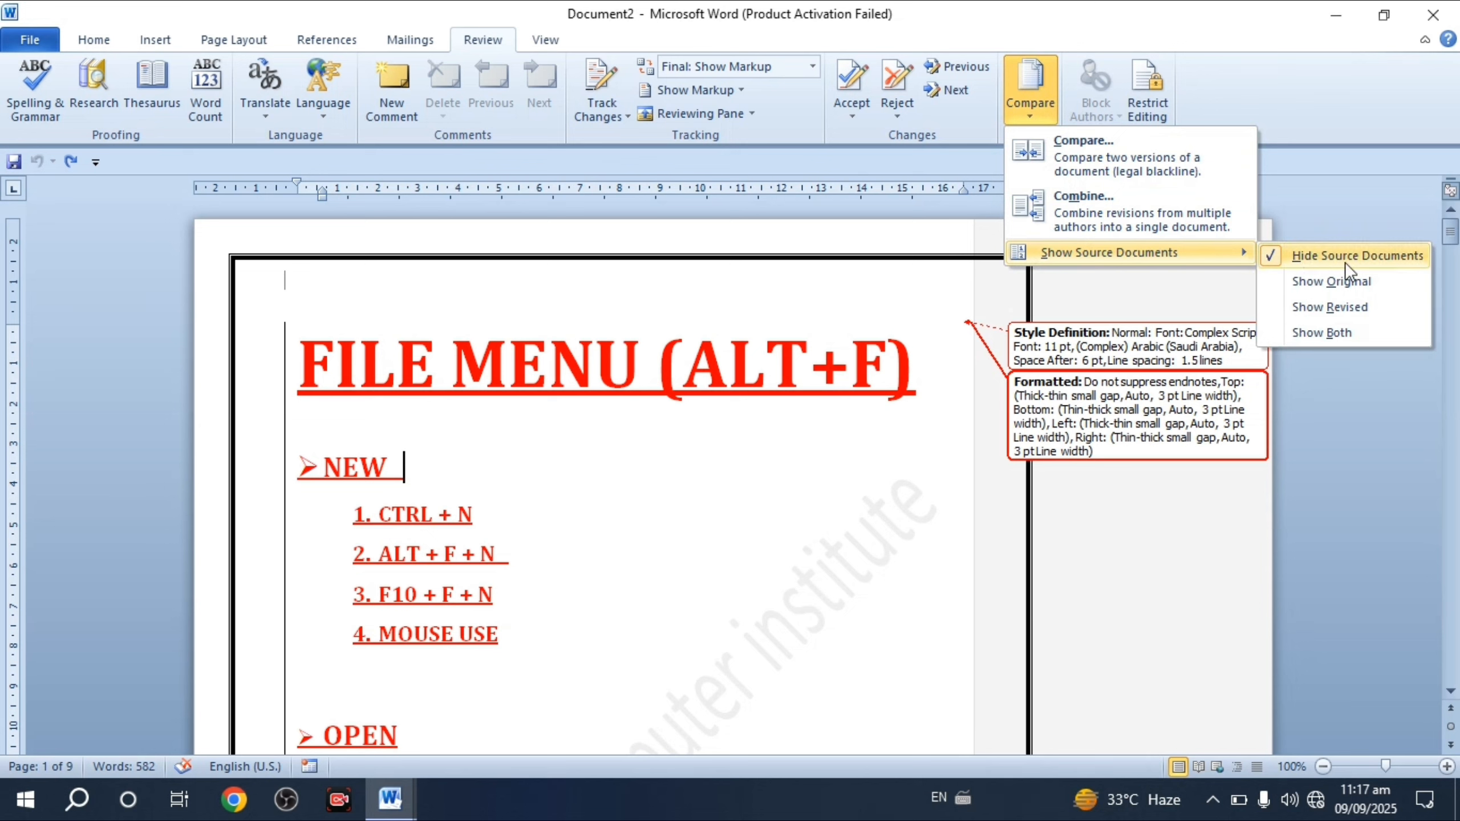
click(1271, 257)
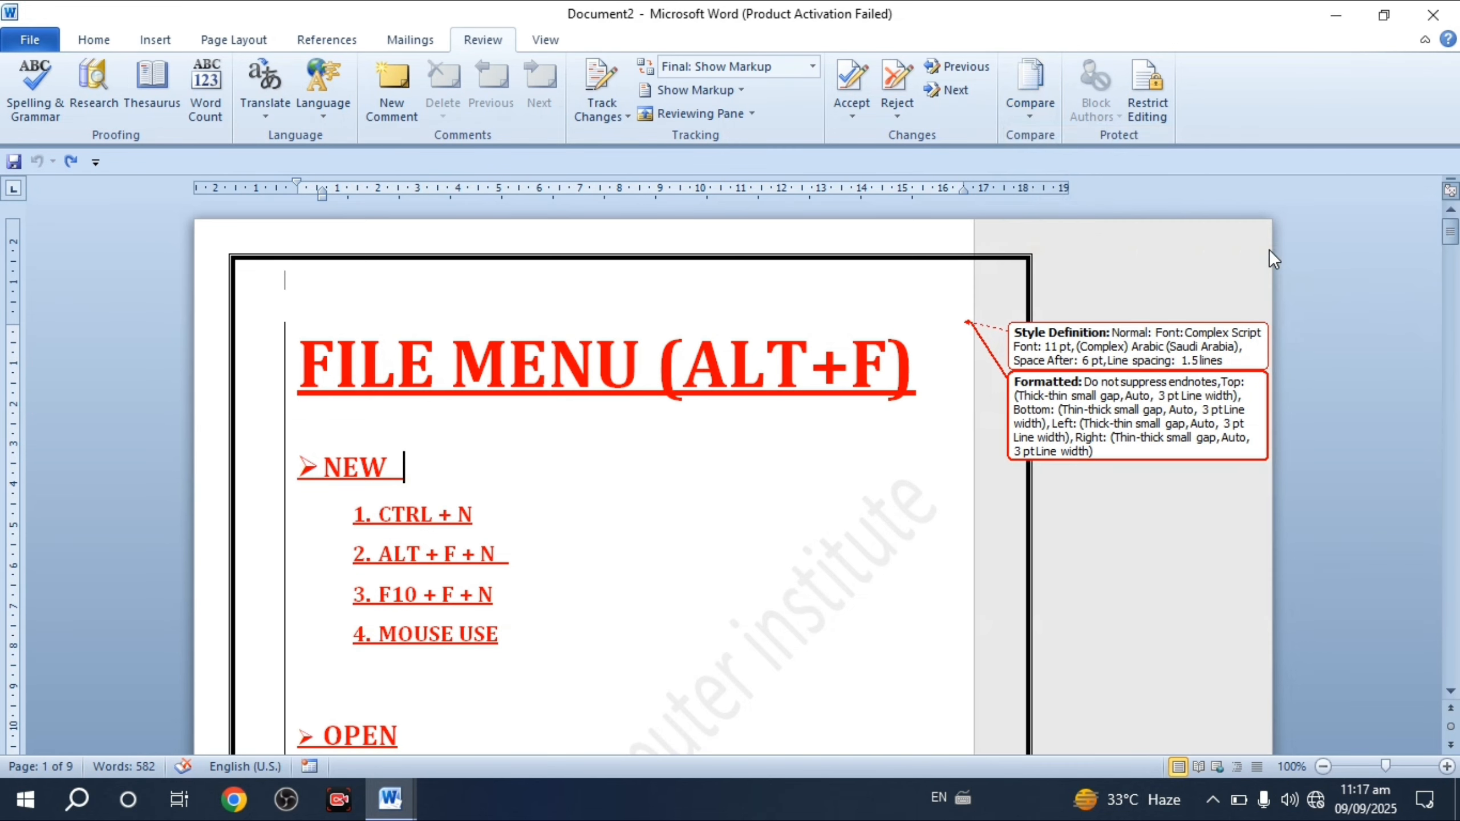
click(1025, 115)
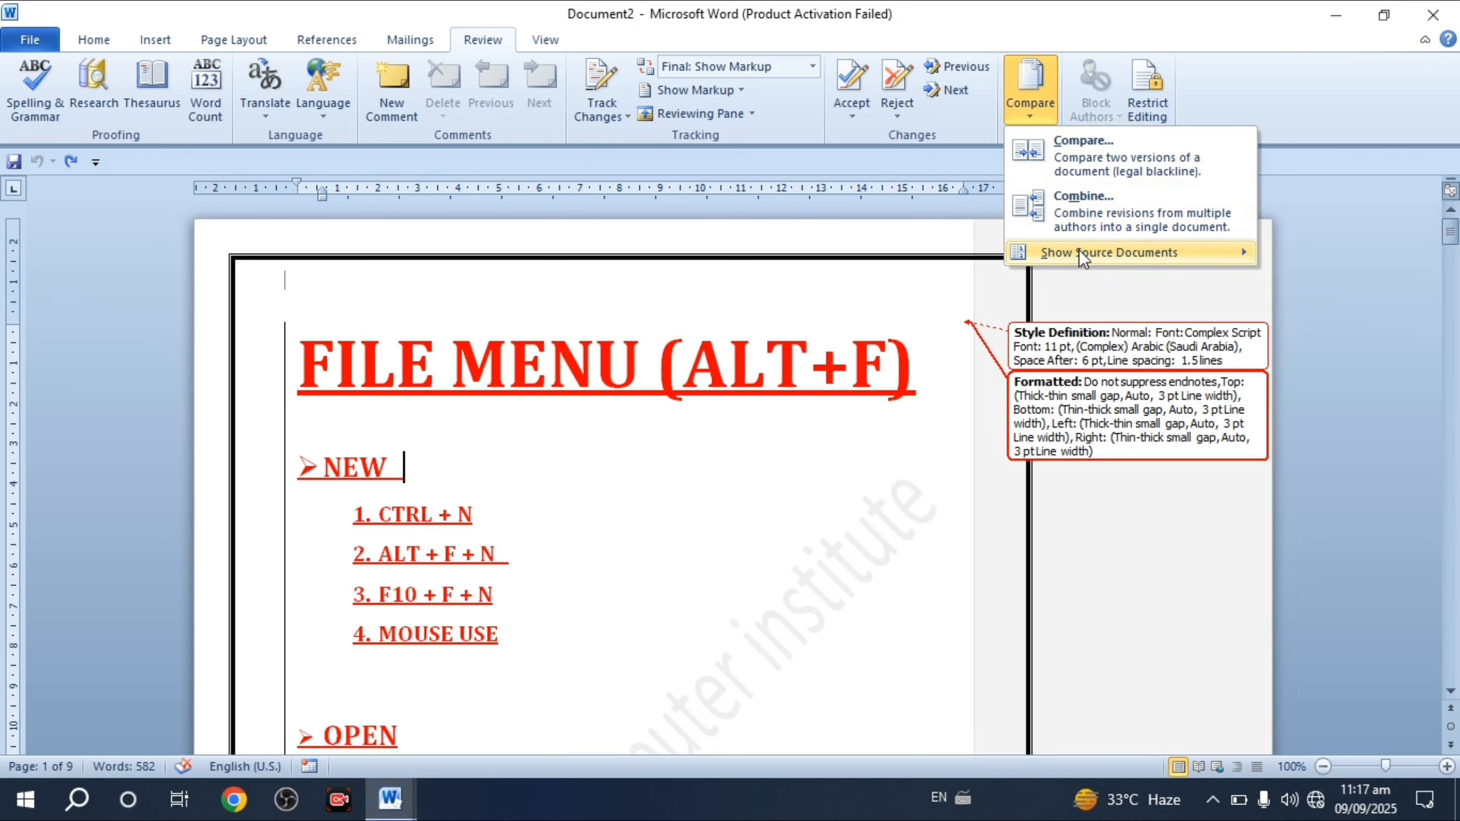
click(1284, 282)
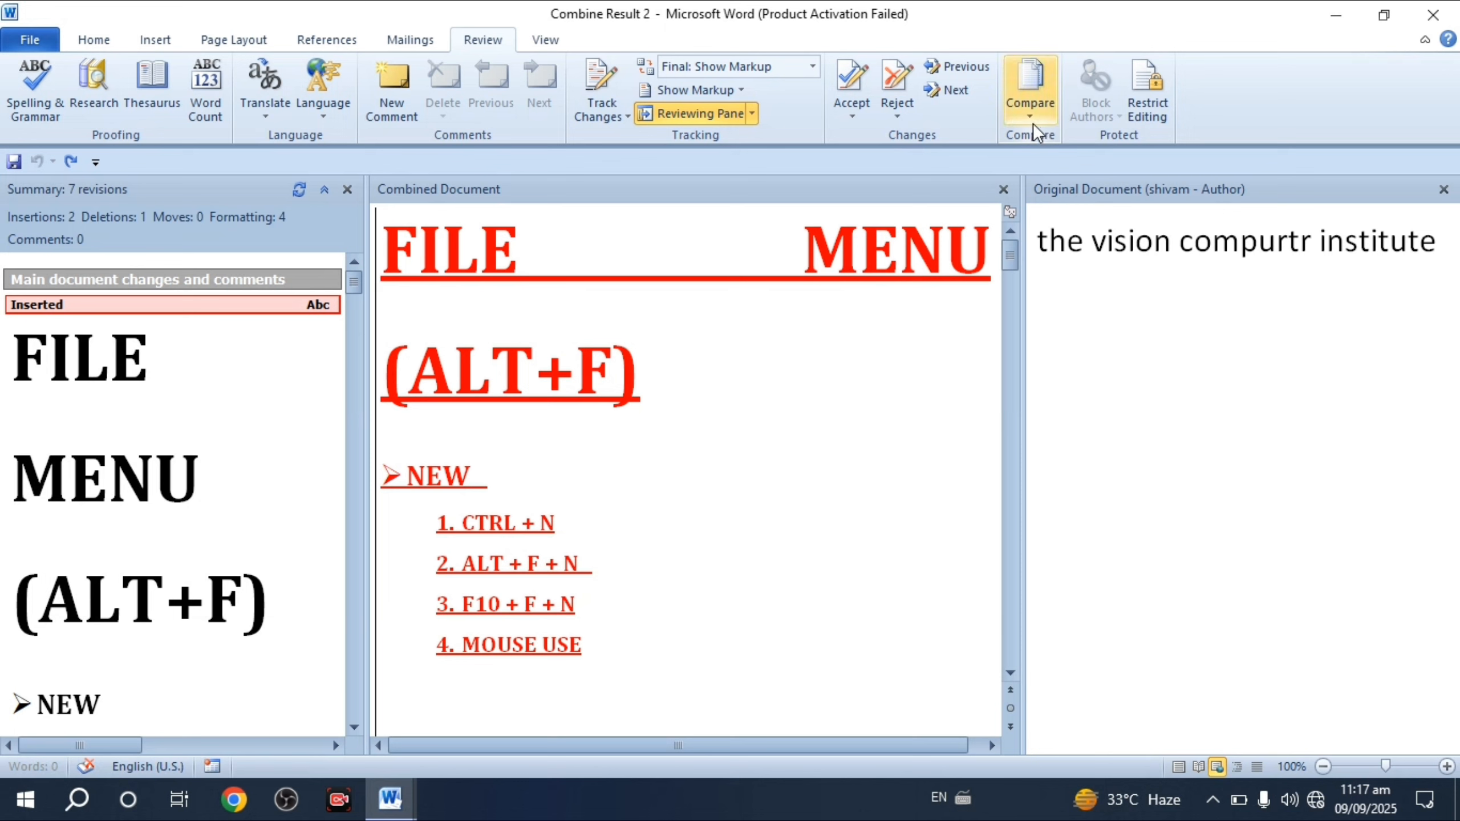
- Show the revised source document, then show both original and revised sources
click(1033, 128)
mouse_move(1218, 262)
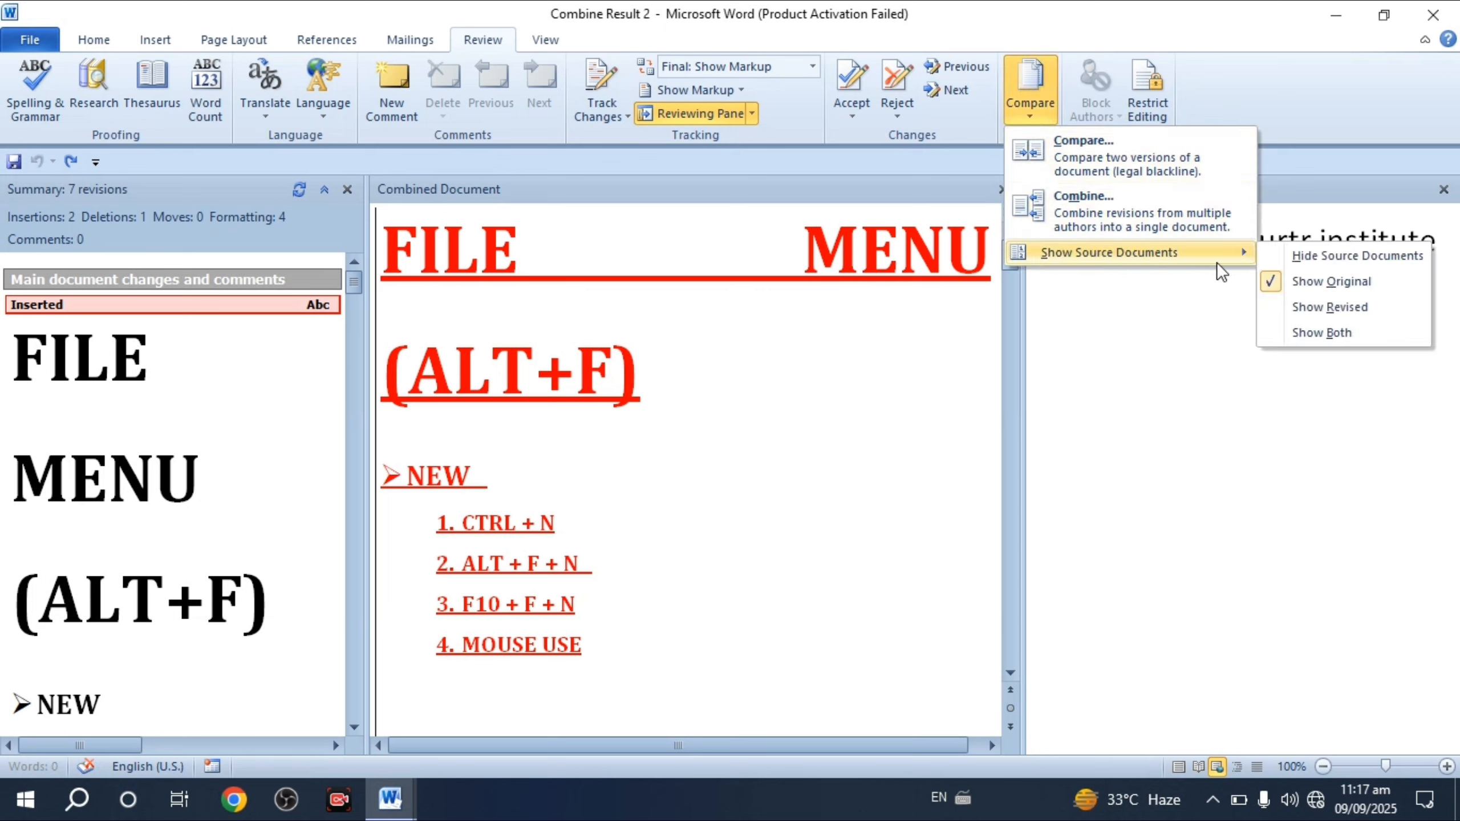
click(1292, 312)
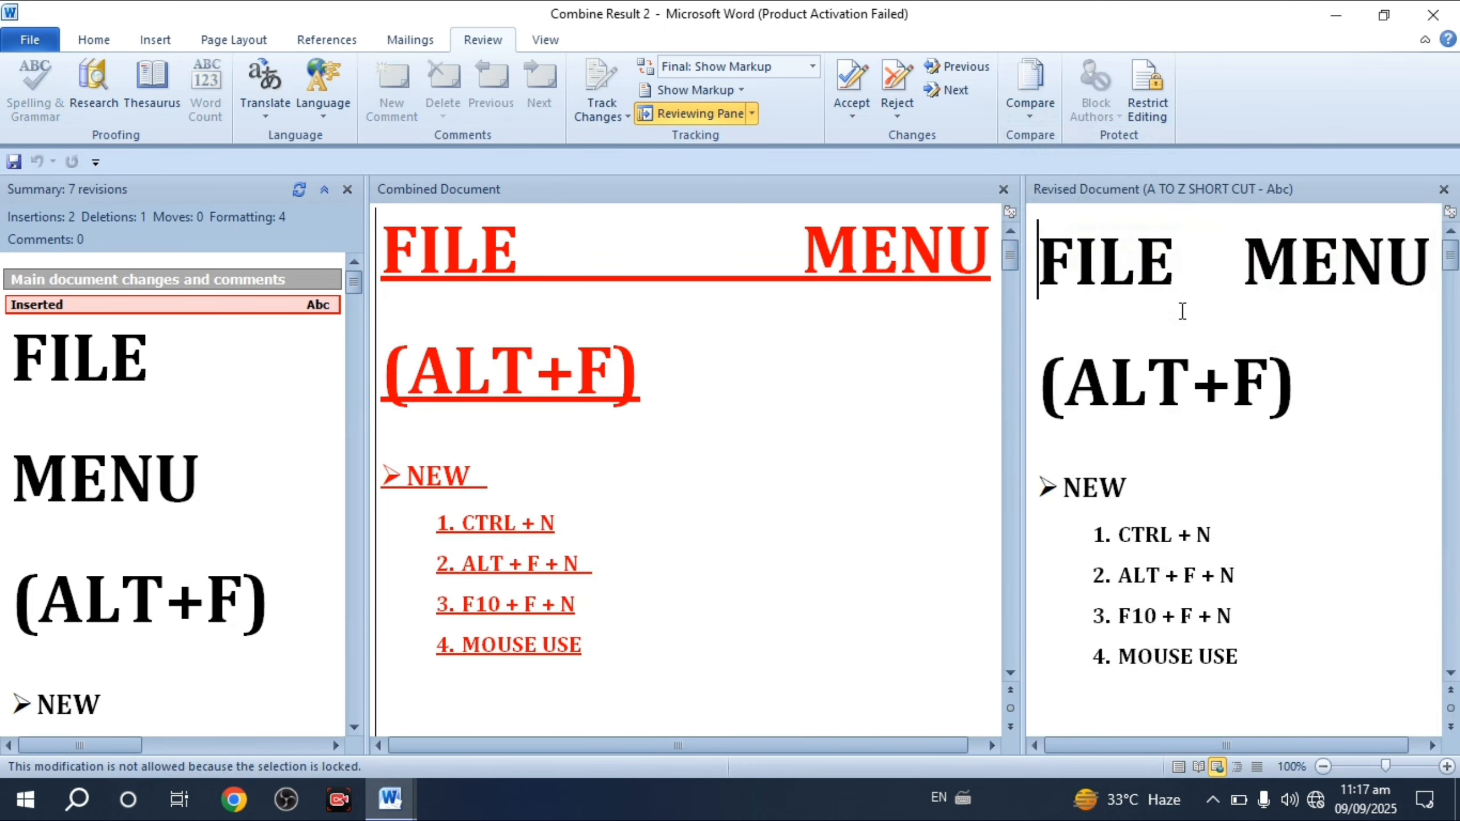
click(1029, 98)
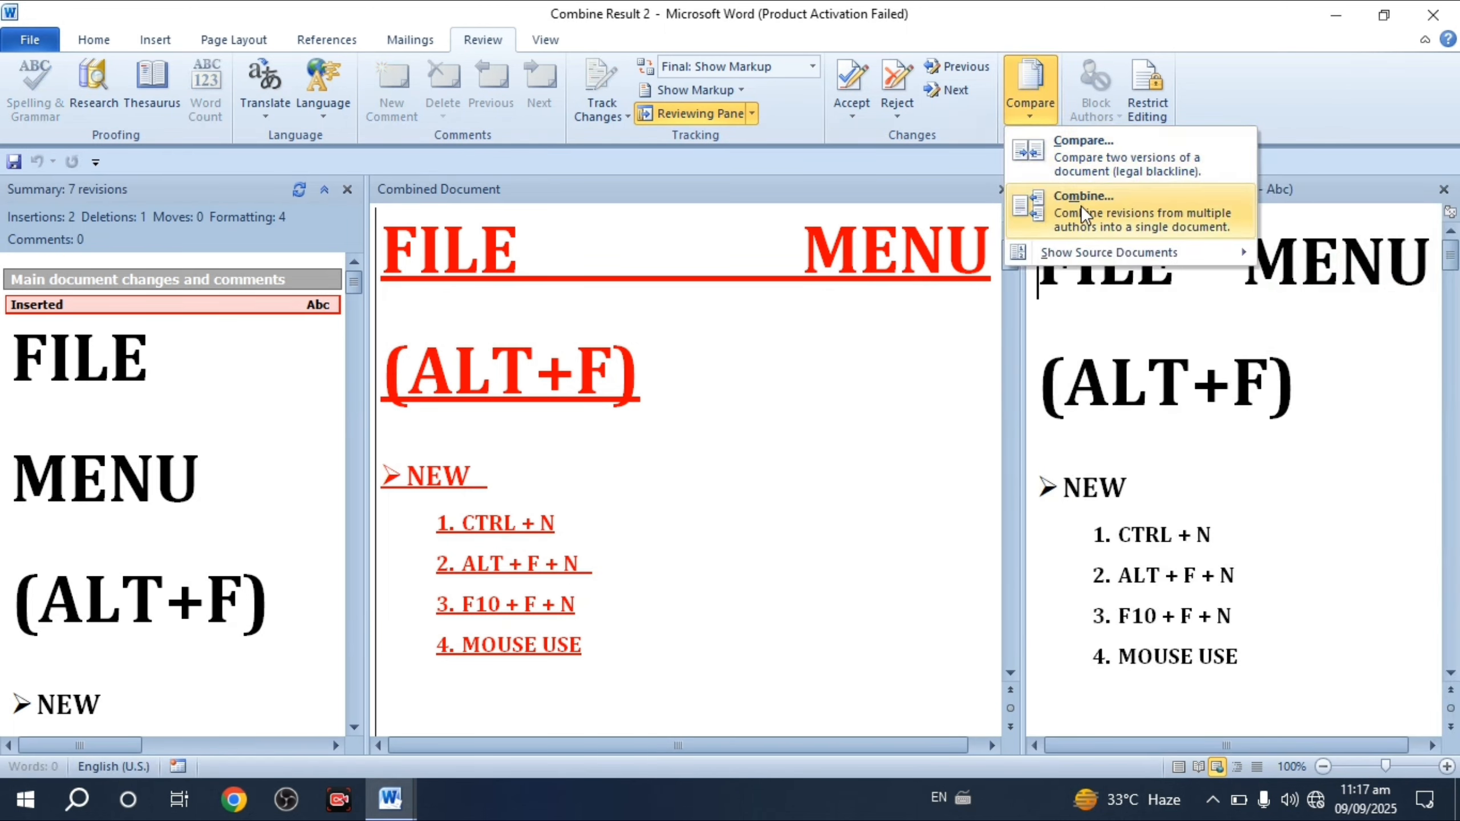
mouse_move(1096, 257)
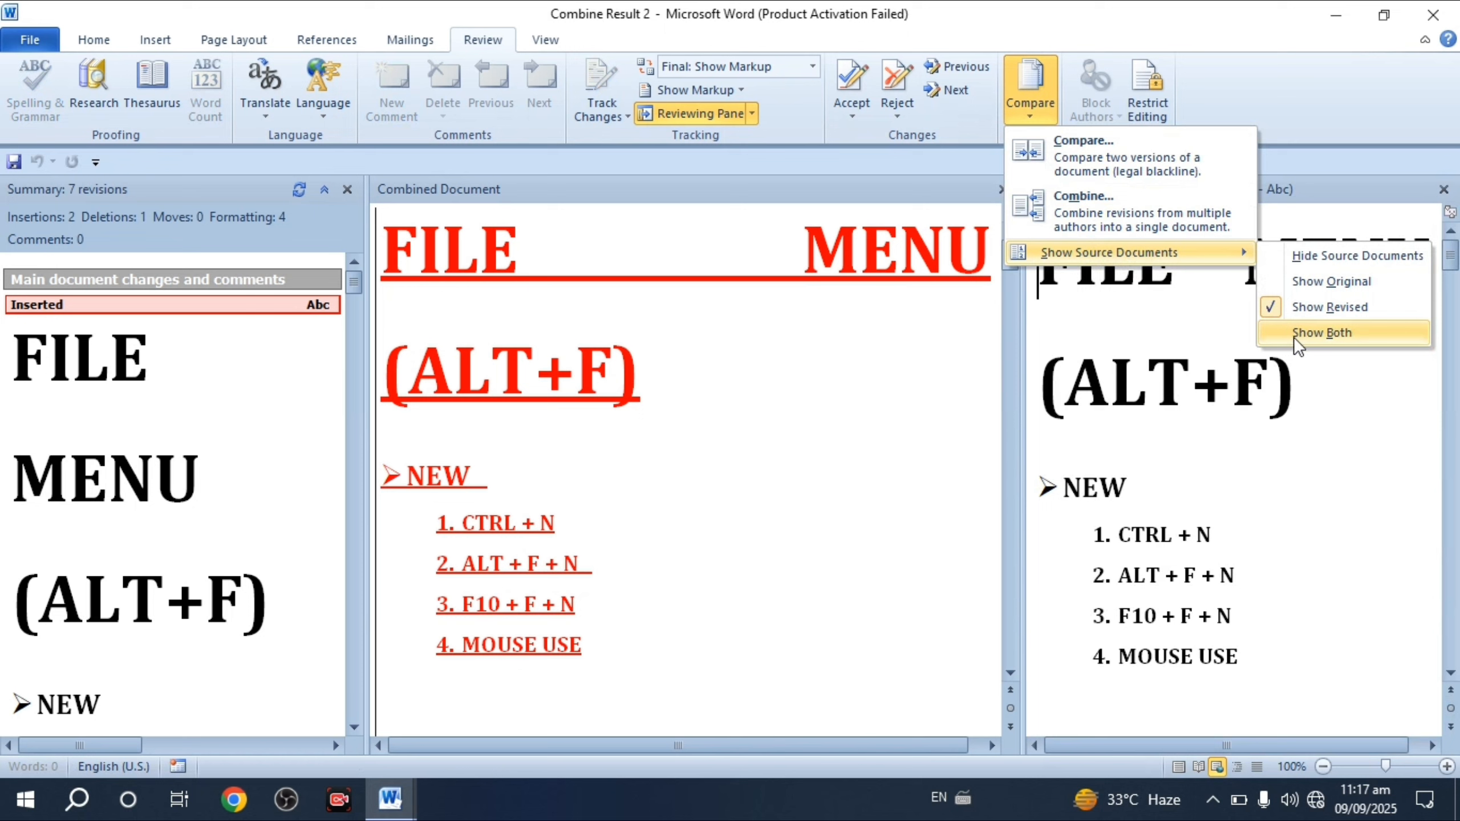
click(1281, 343)
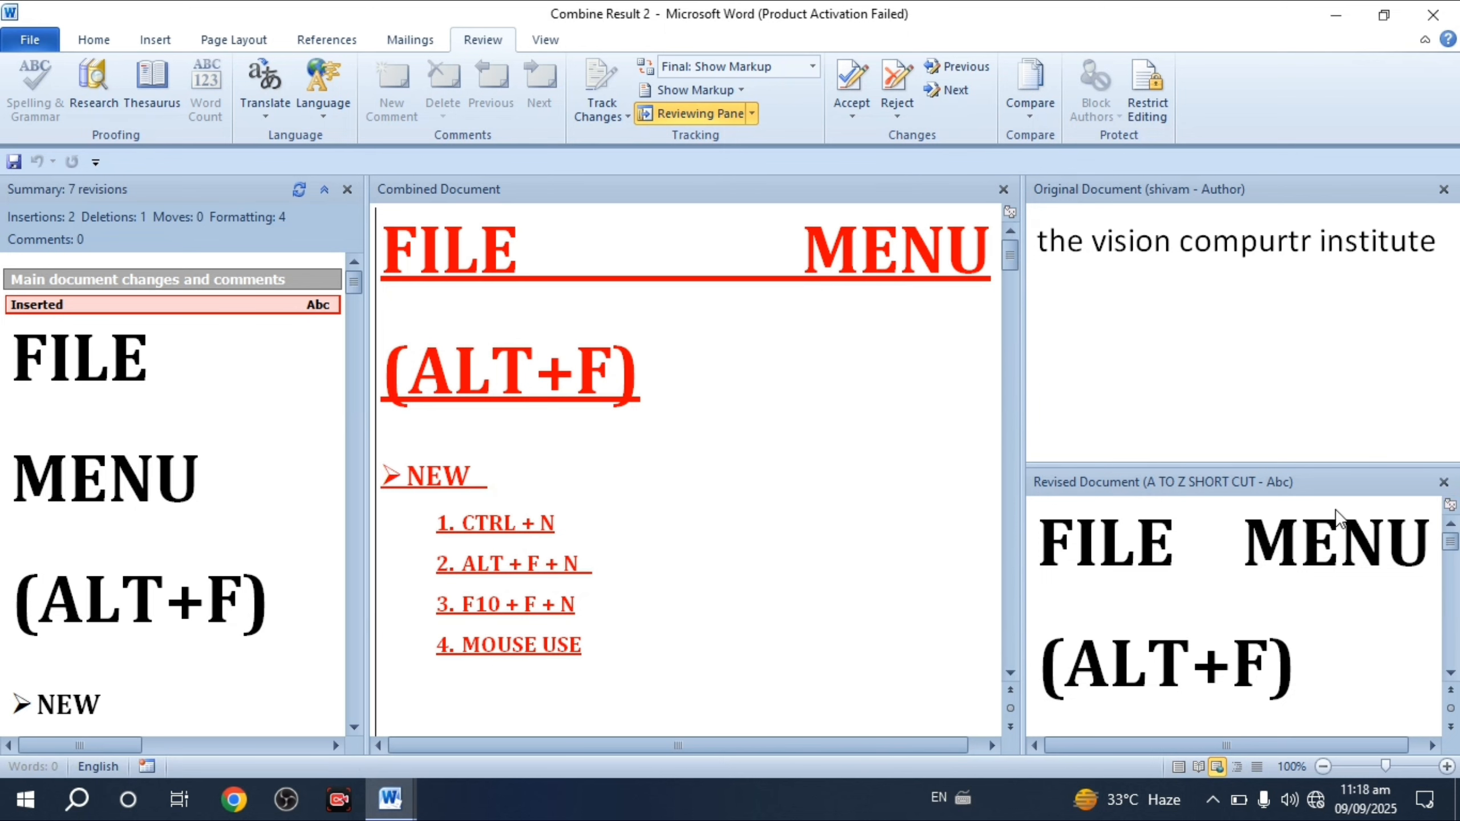
- Close the source panes and Reviewing Pane, then close the combined document with Ctrl+W
click(1443, 481)
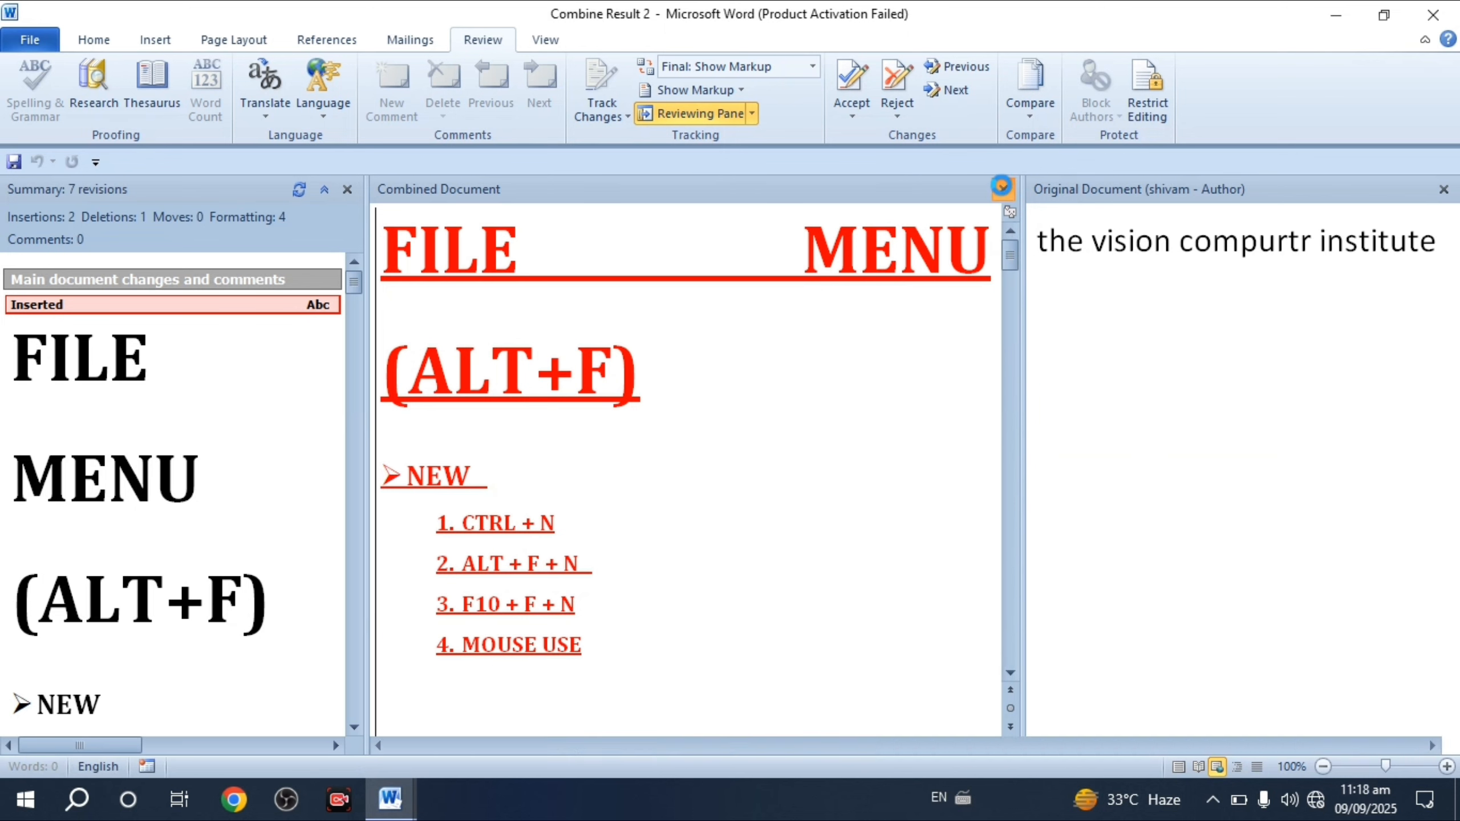
click(1003, 189)
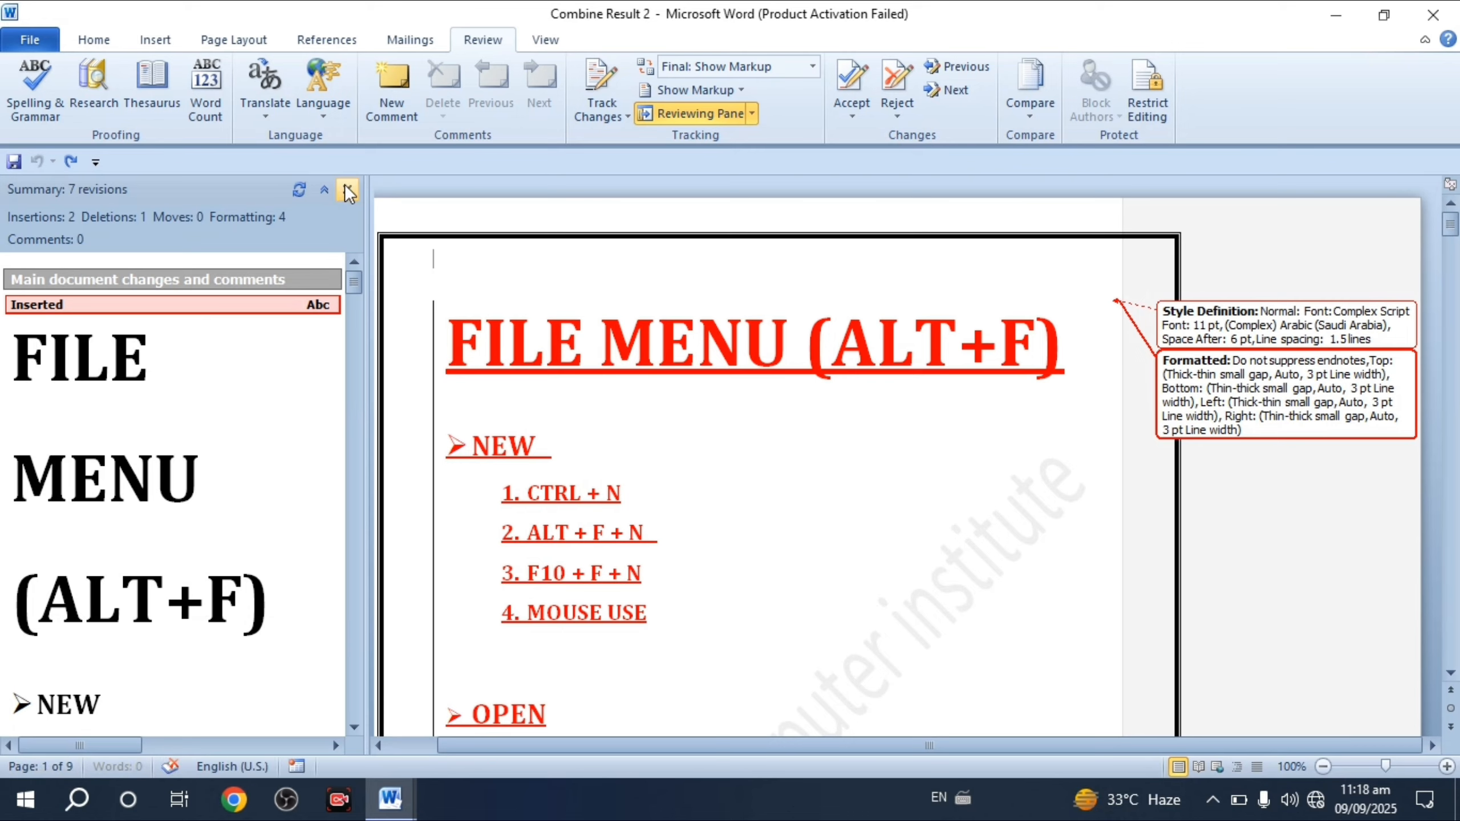
click(347, 190)
mouse_move(551, 371)
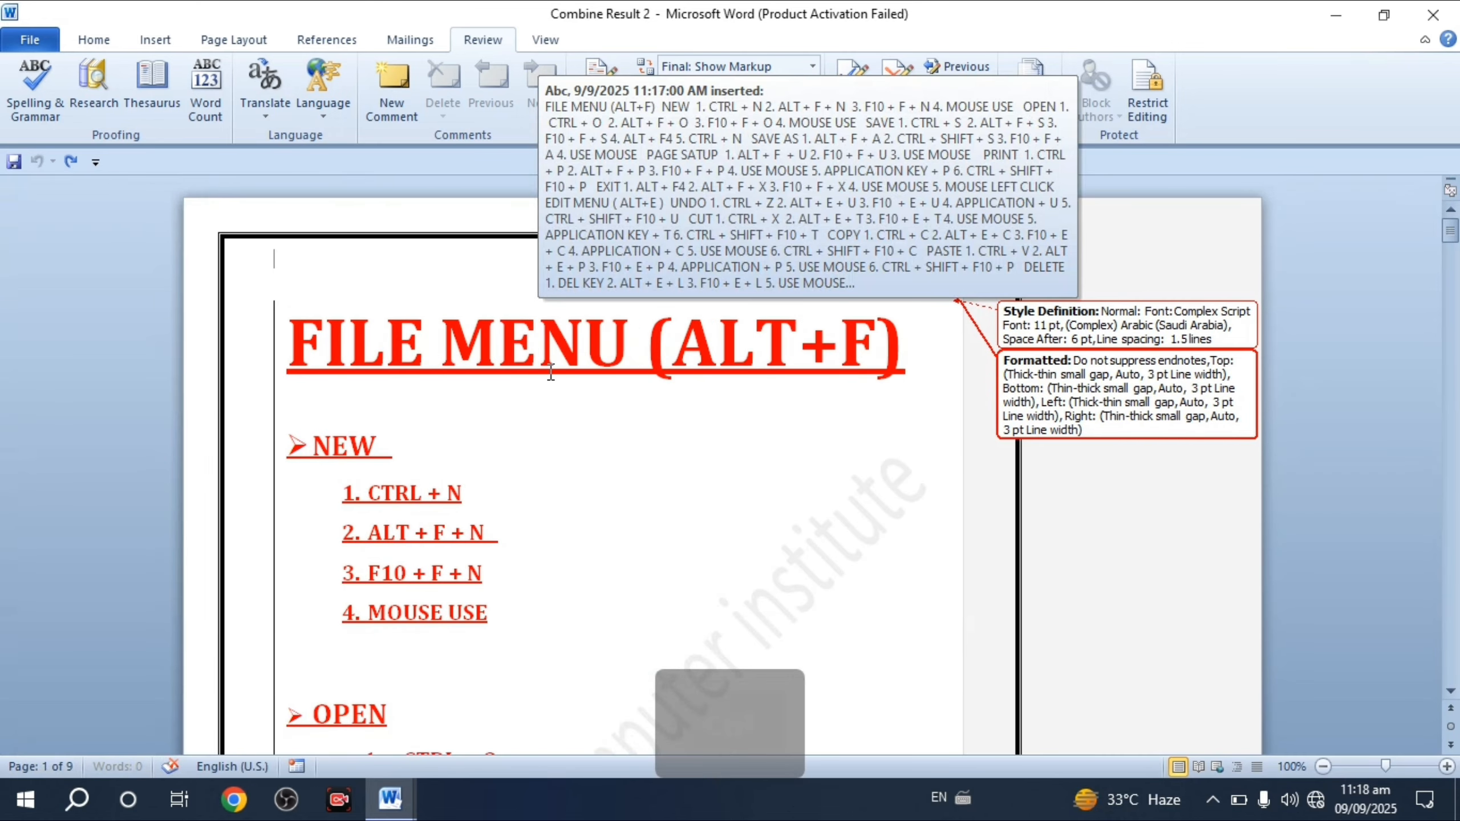
key(ctrl)
key(ctrl+w)
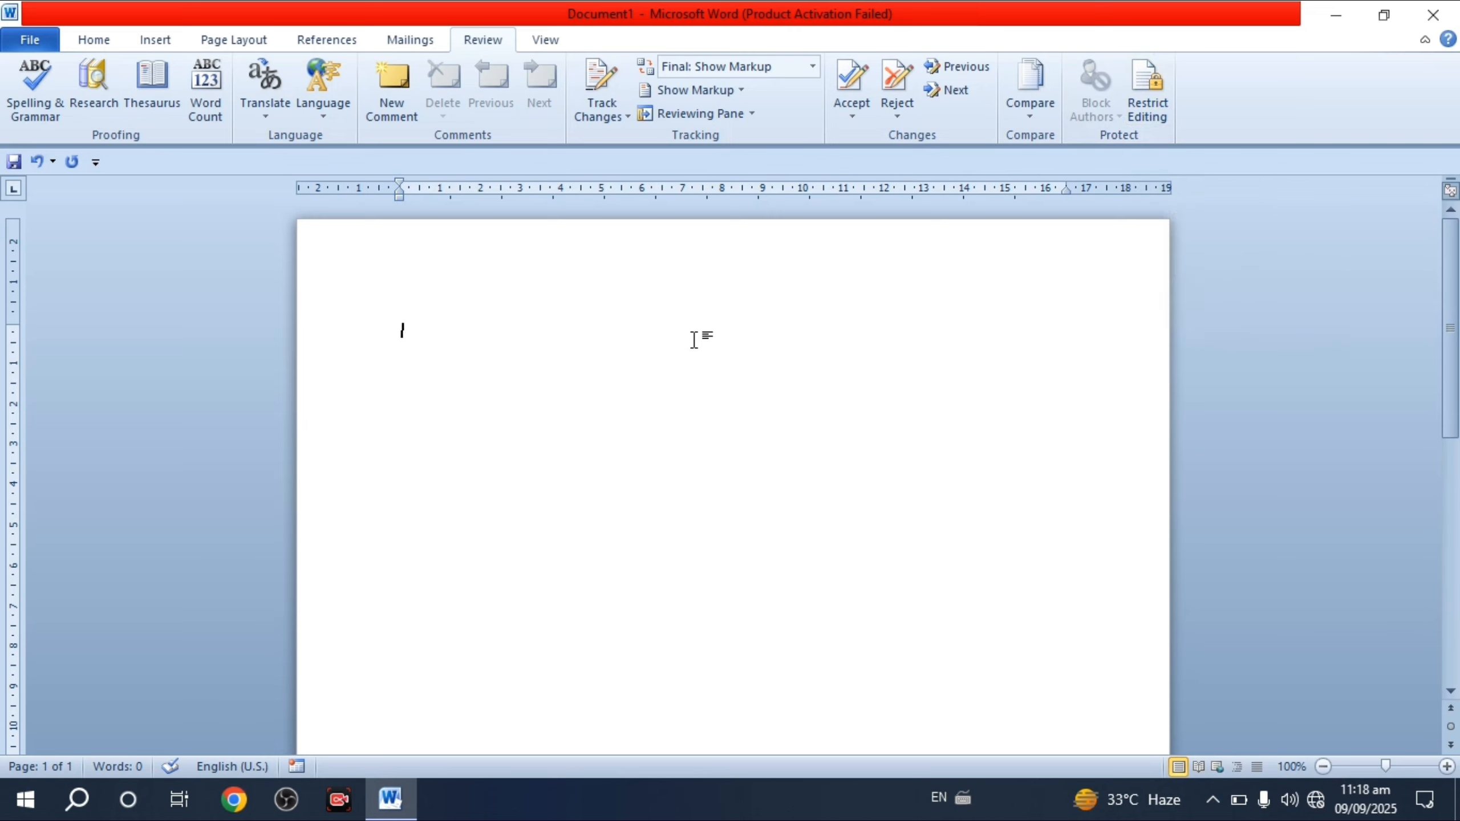
- Enter =rand() to generate three sample paragraphs totalling 185 words
text(=)
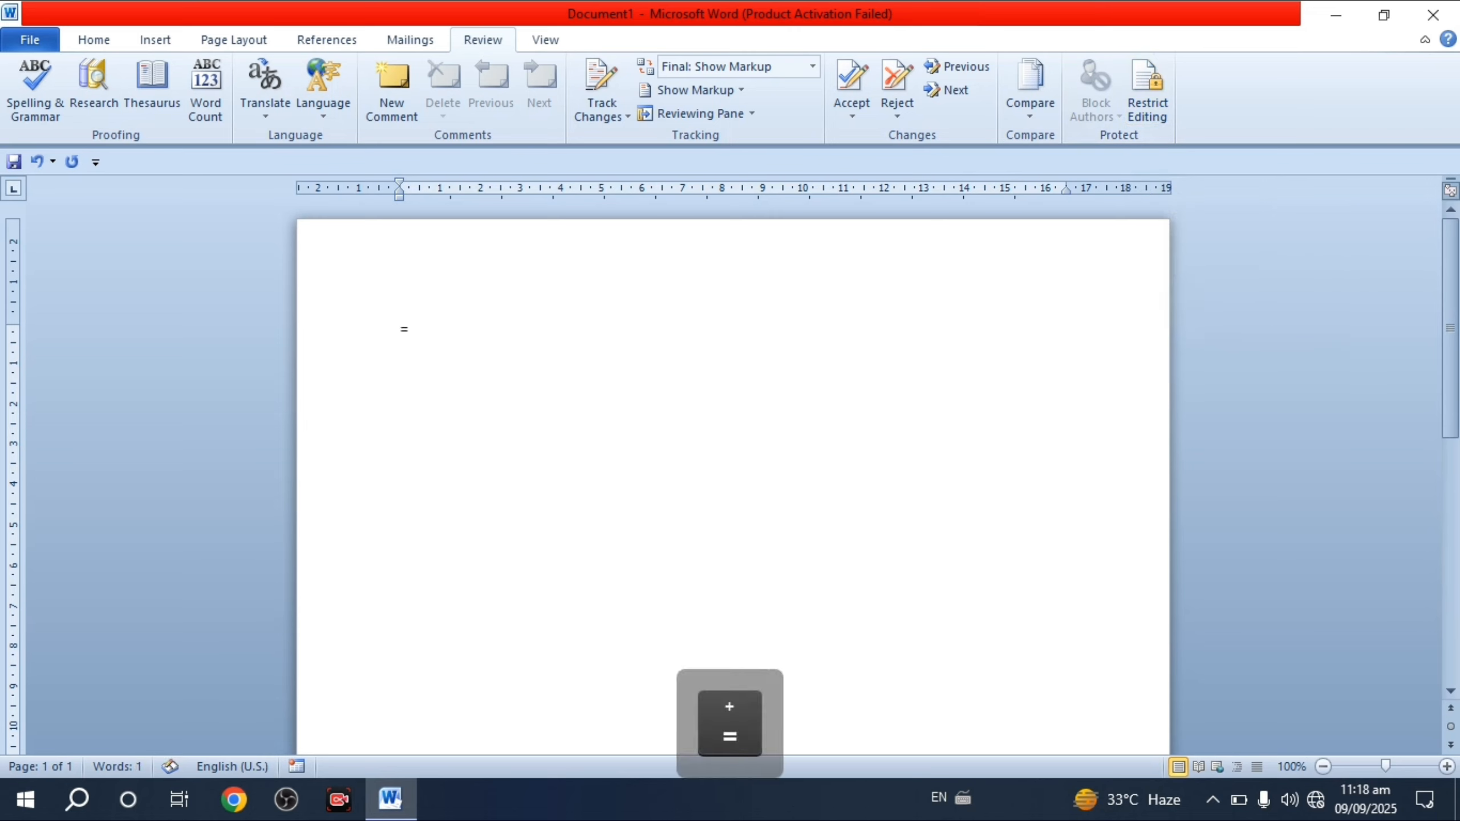
text(e)
key(BackSpace)
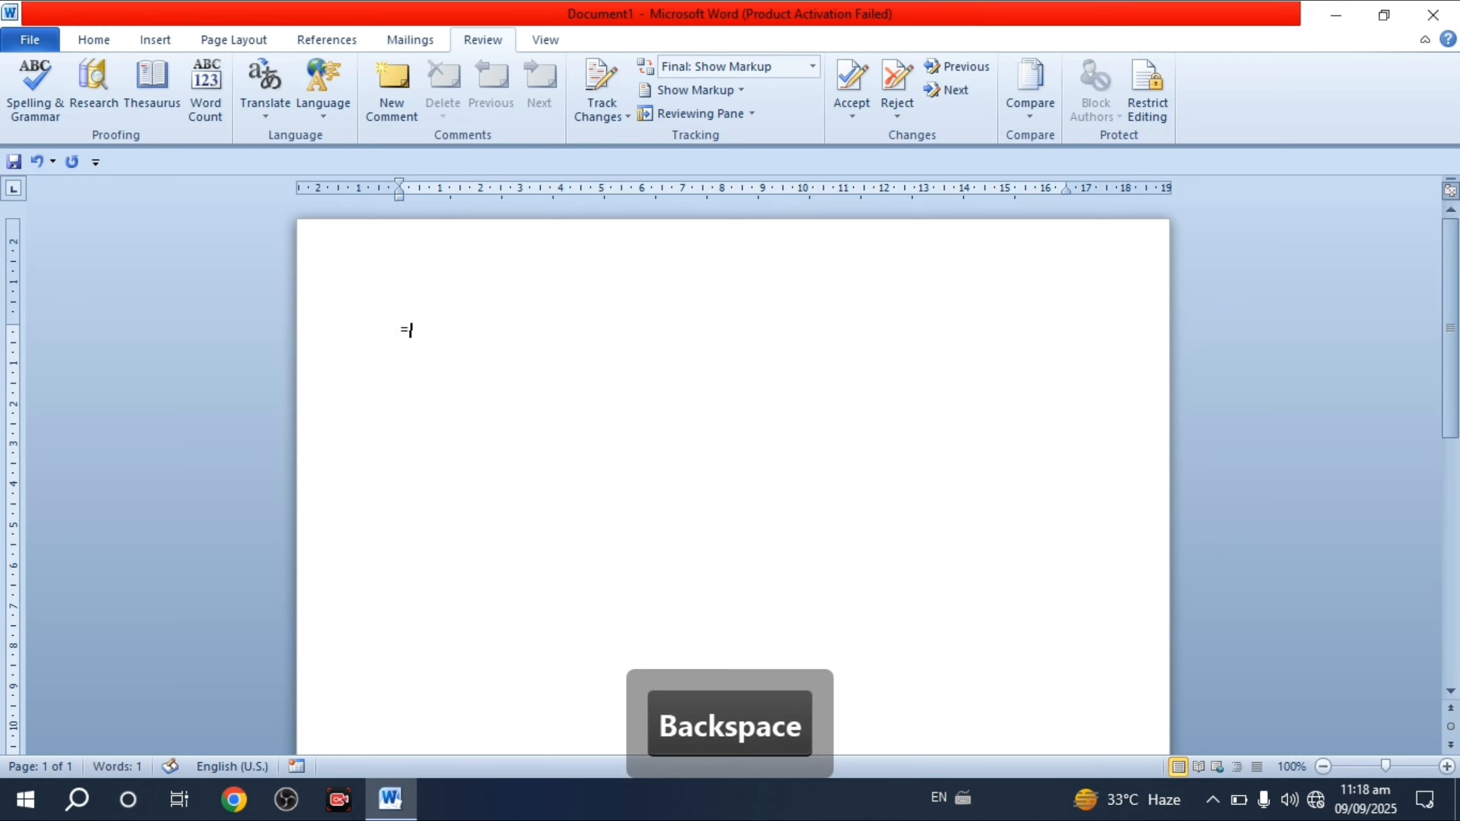
text(ra)
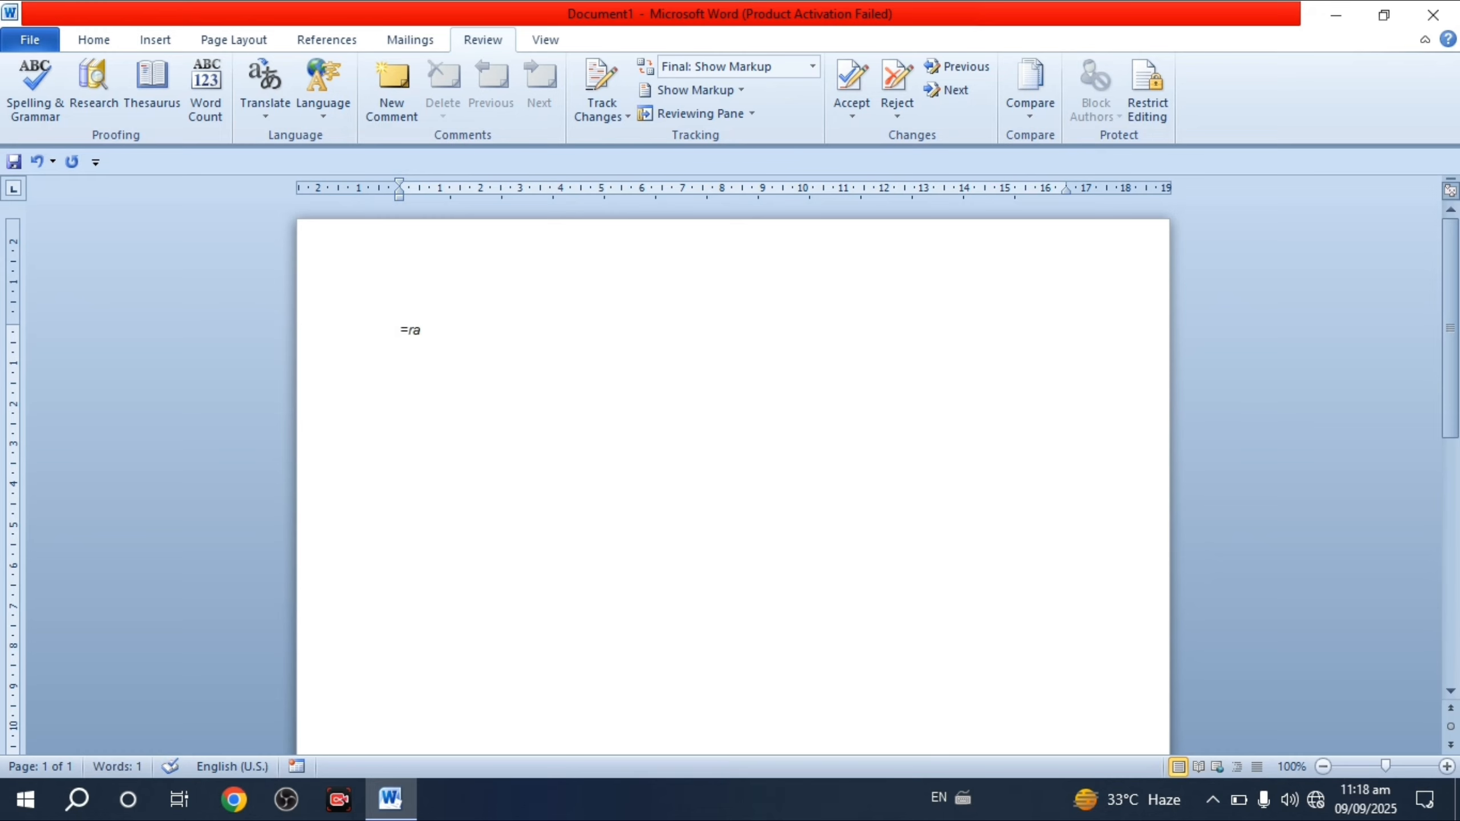
text(nd())
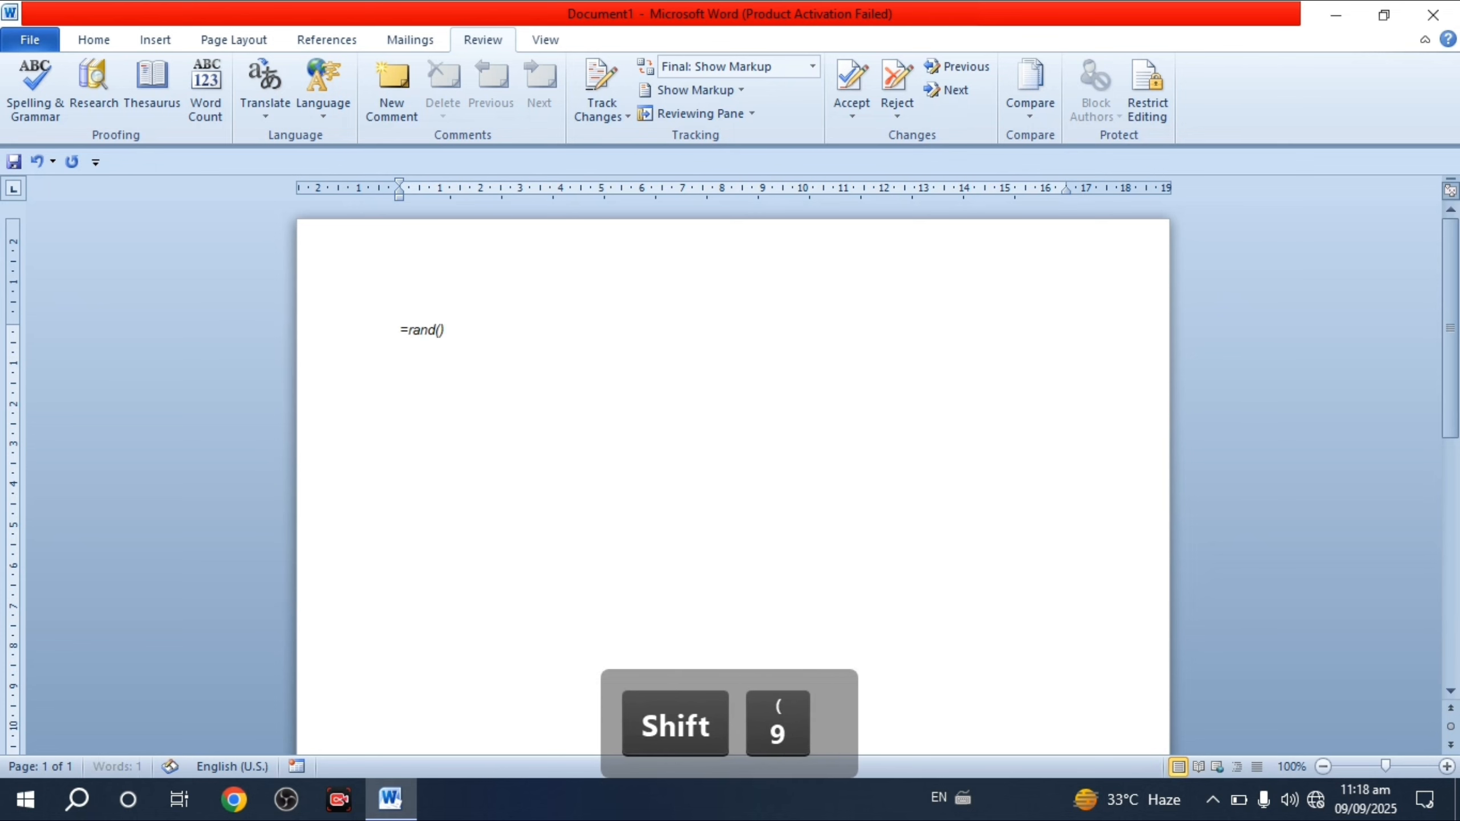
key(Return)
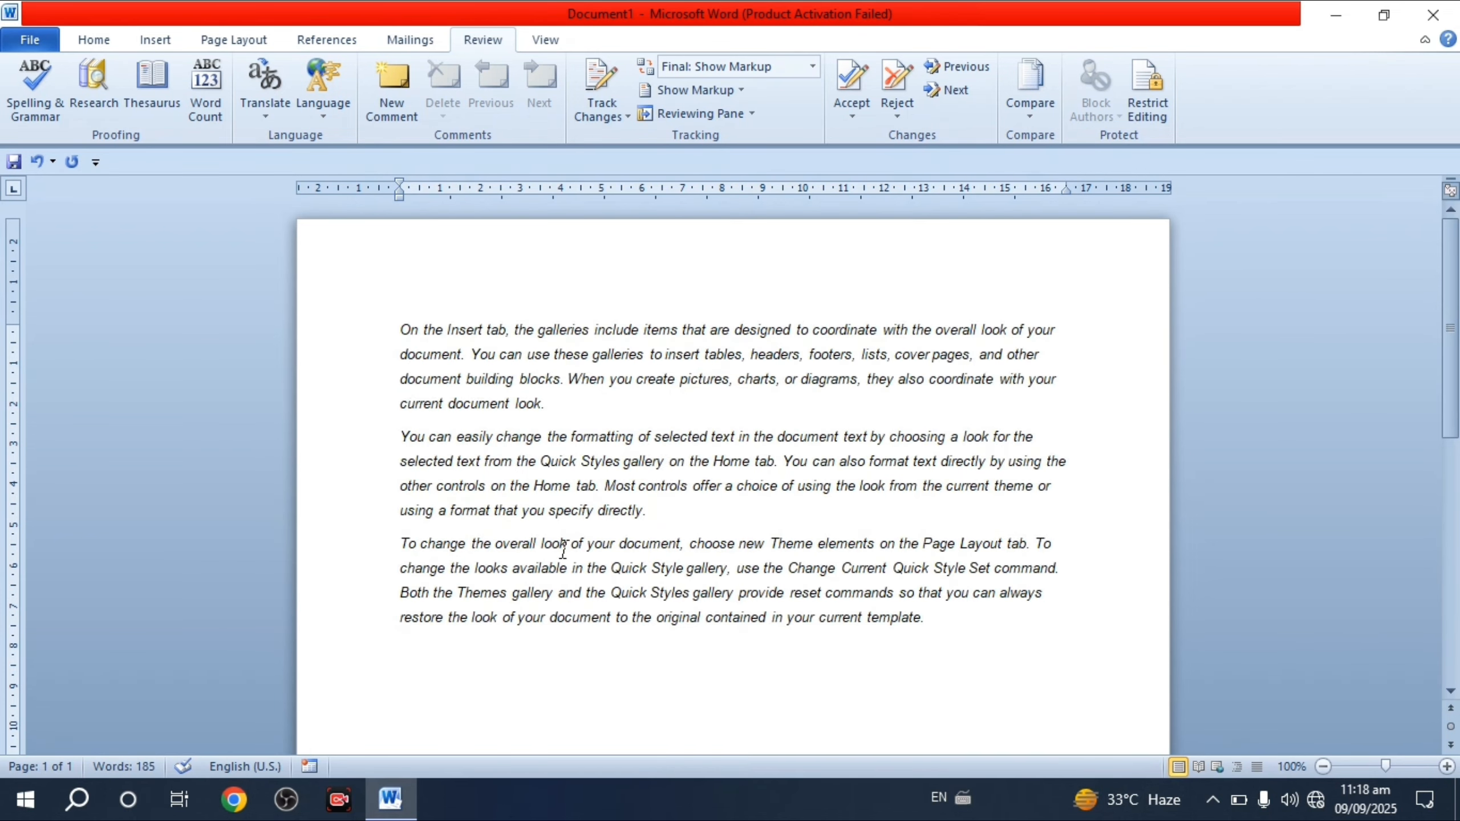
click(94, 39)
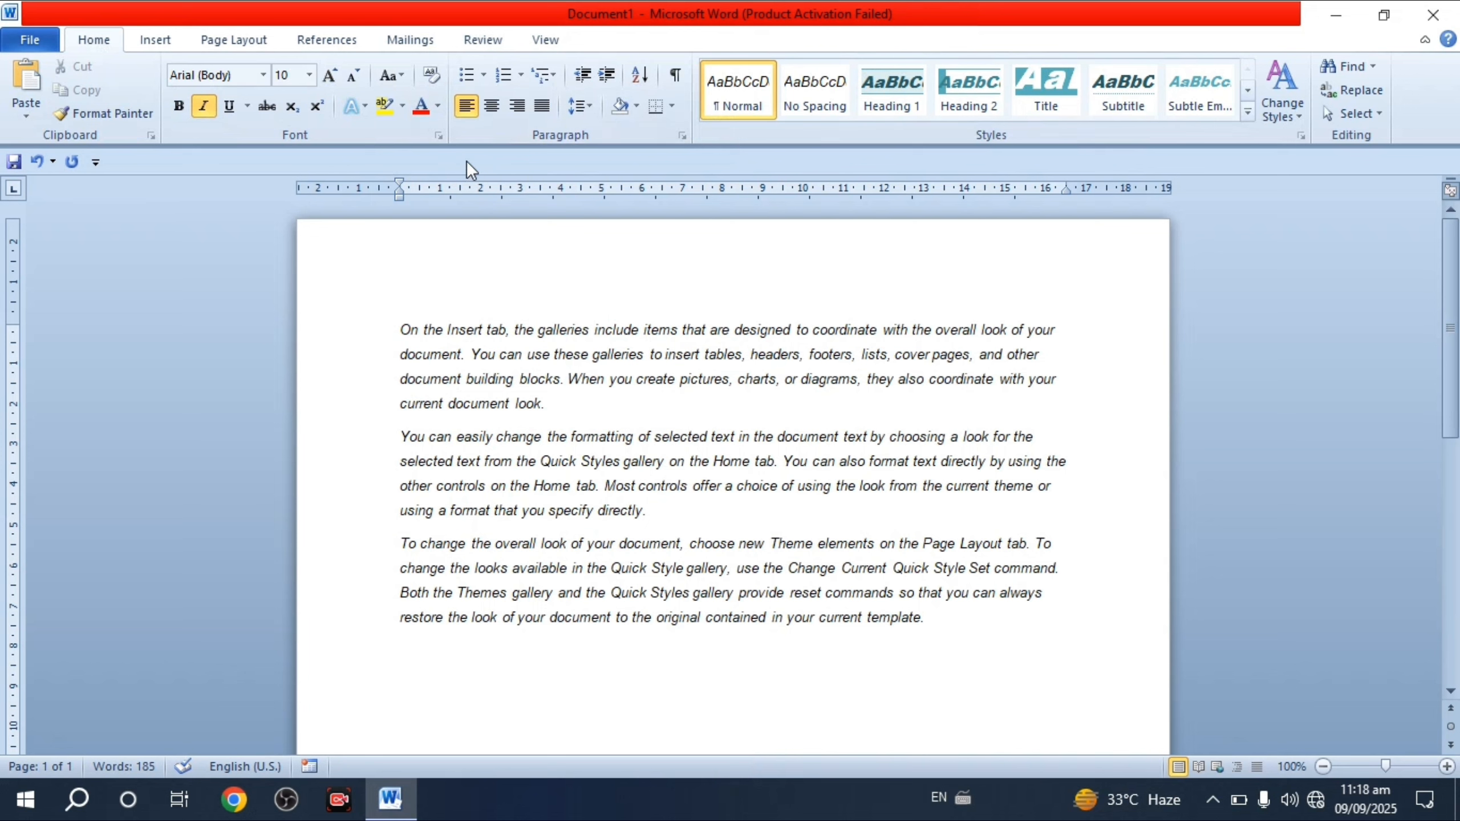
click(483, 40)
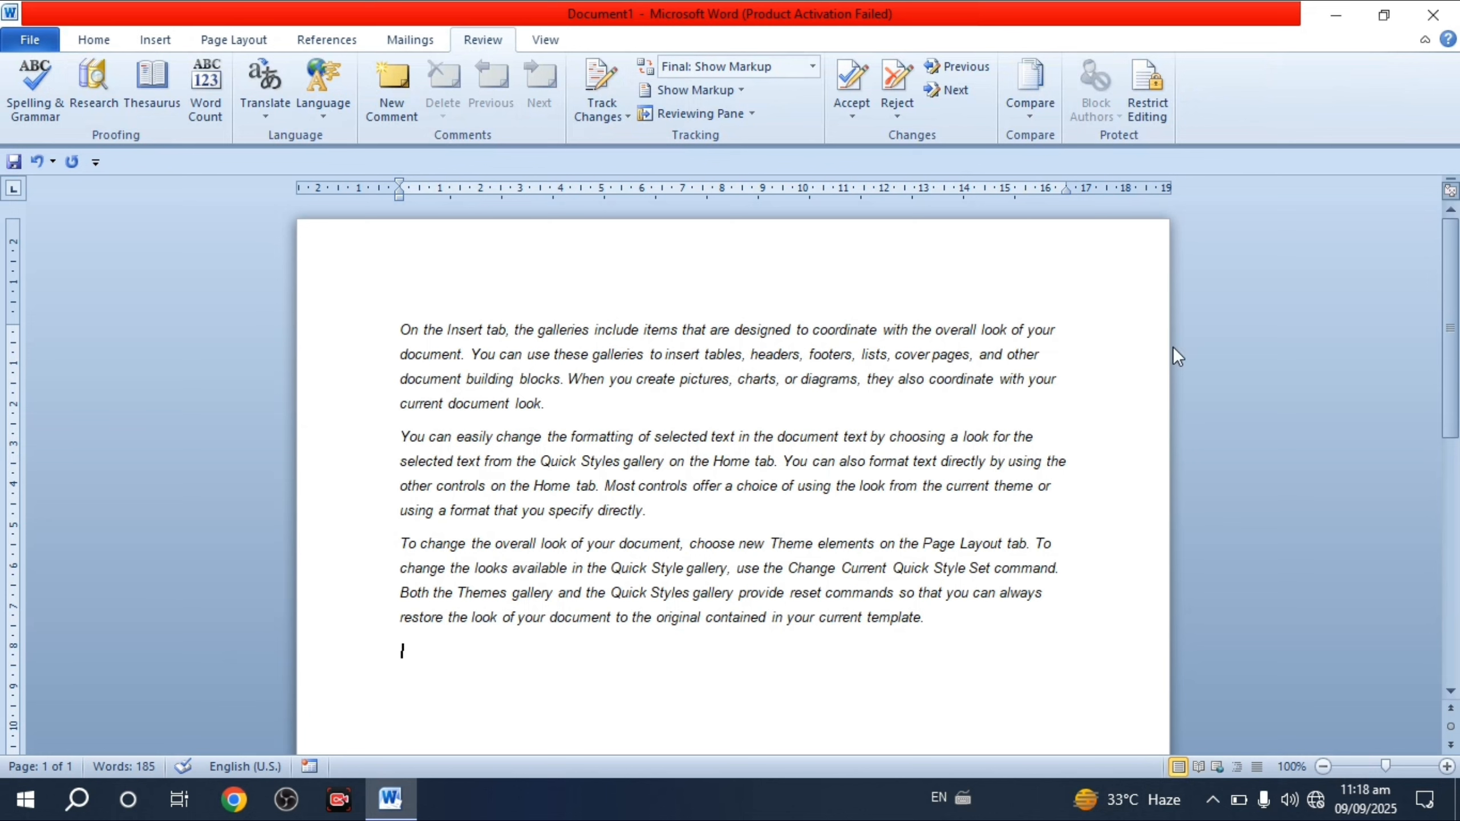
- Limit formatting, allow only No changes (Read only), and enforce protection with a password
click(1149, 99)
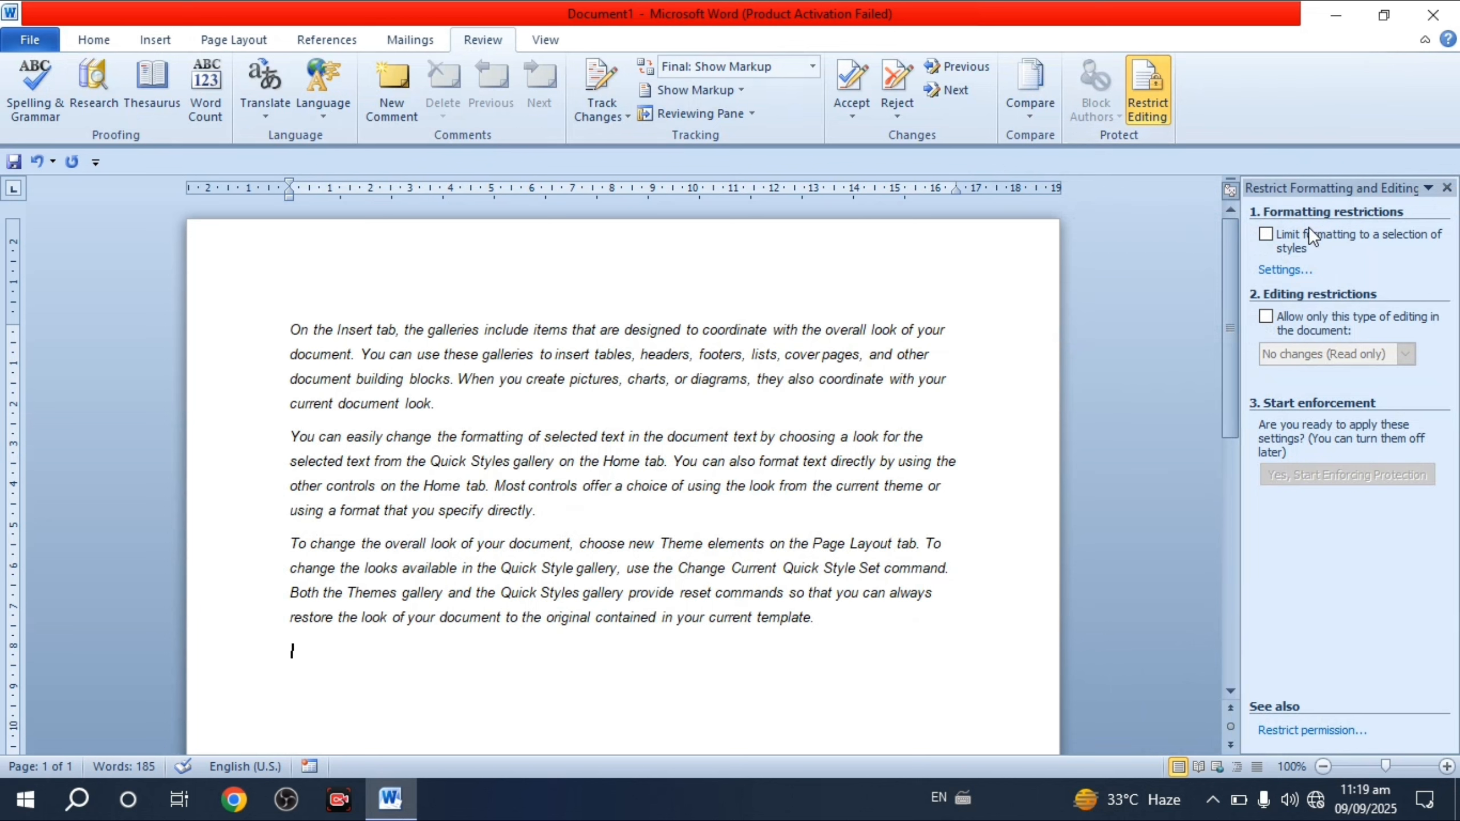
click(1268, 236)
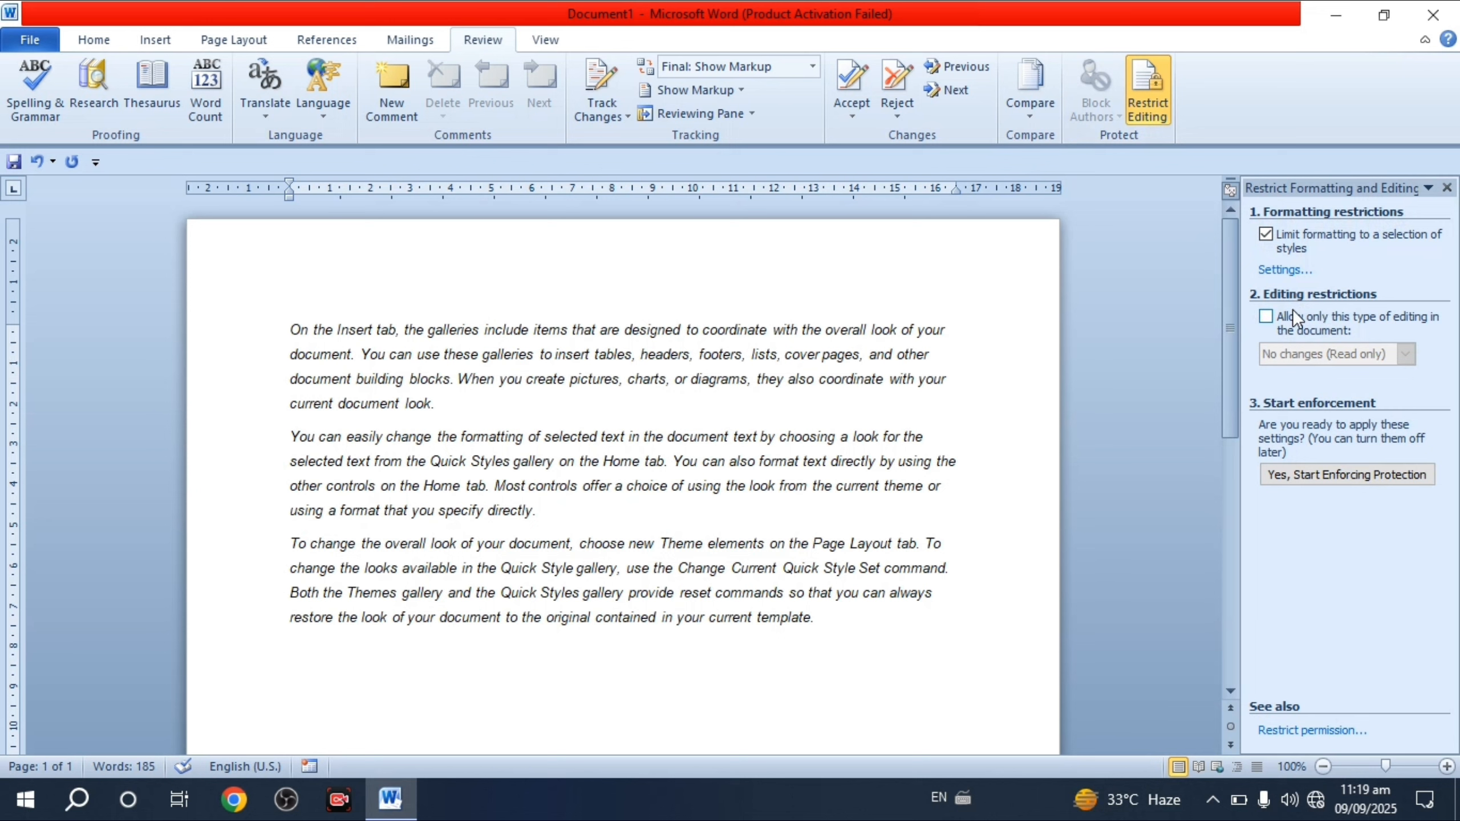
click(1266, 317)
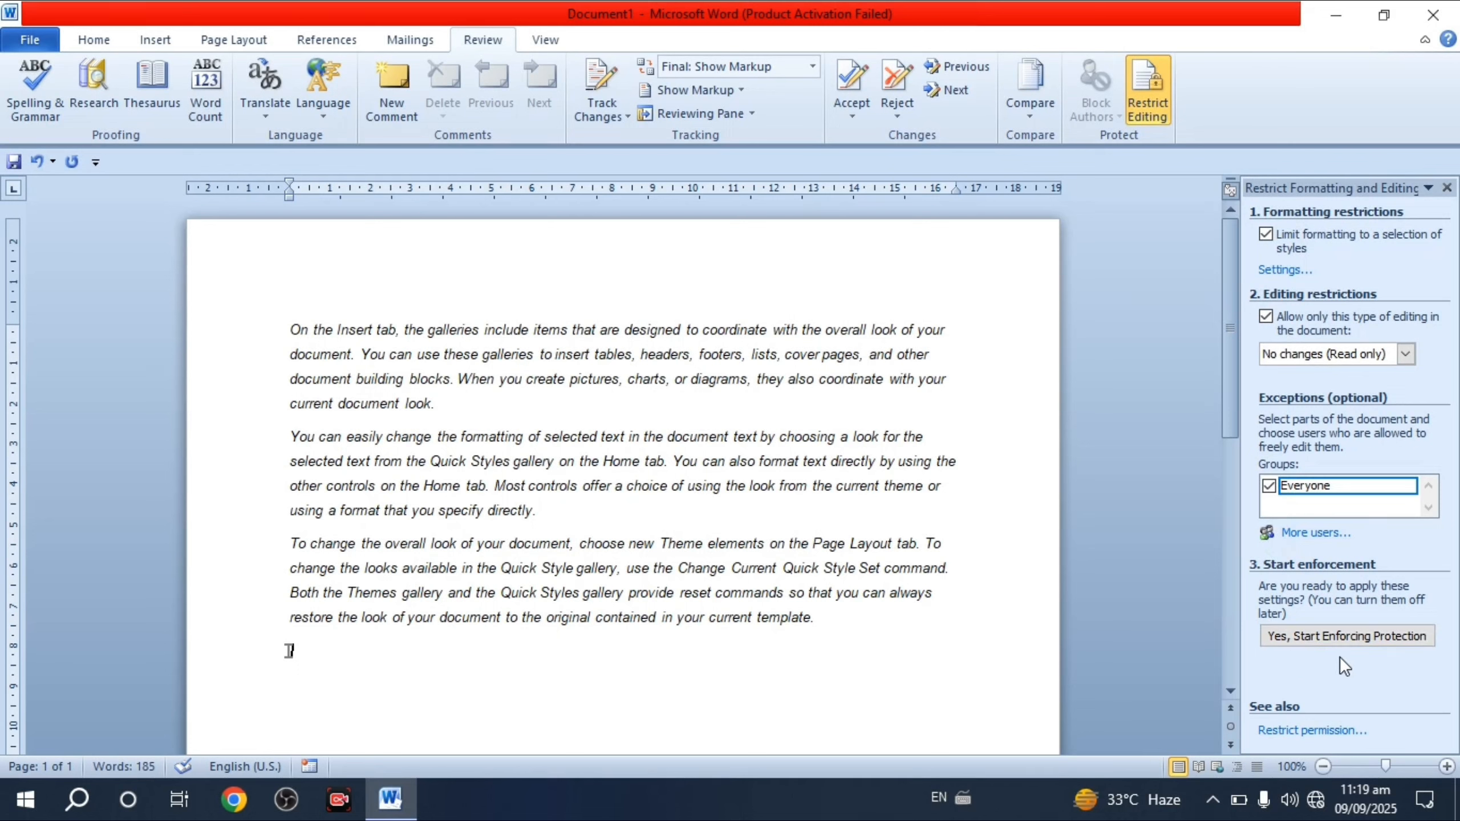
click(1311, 636)
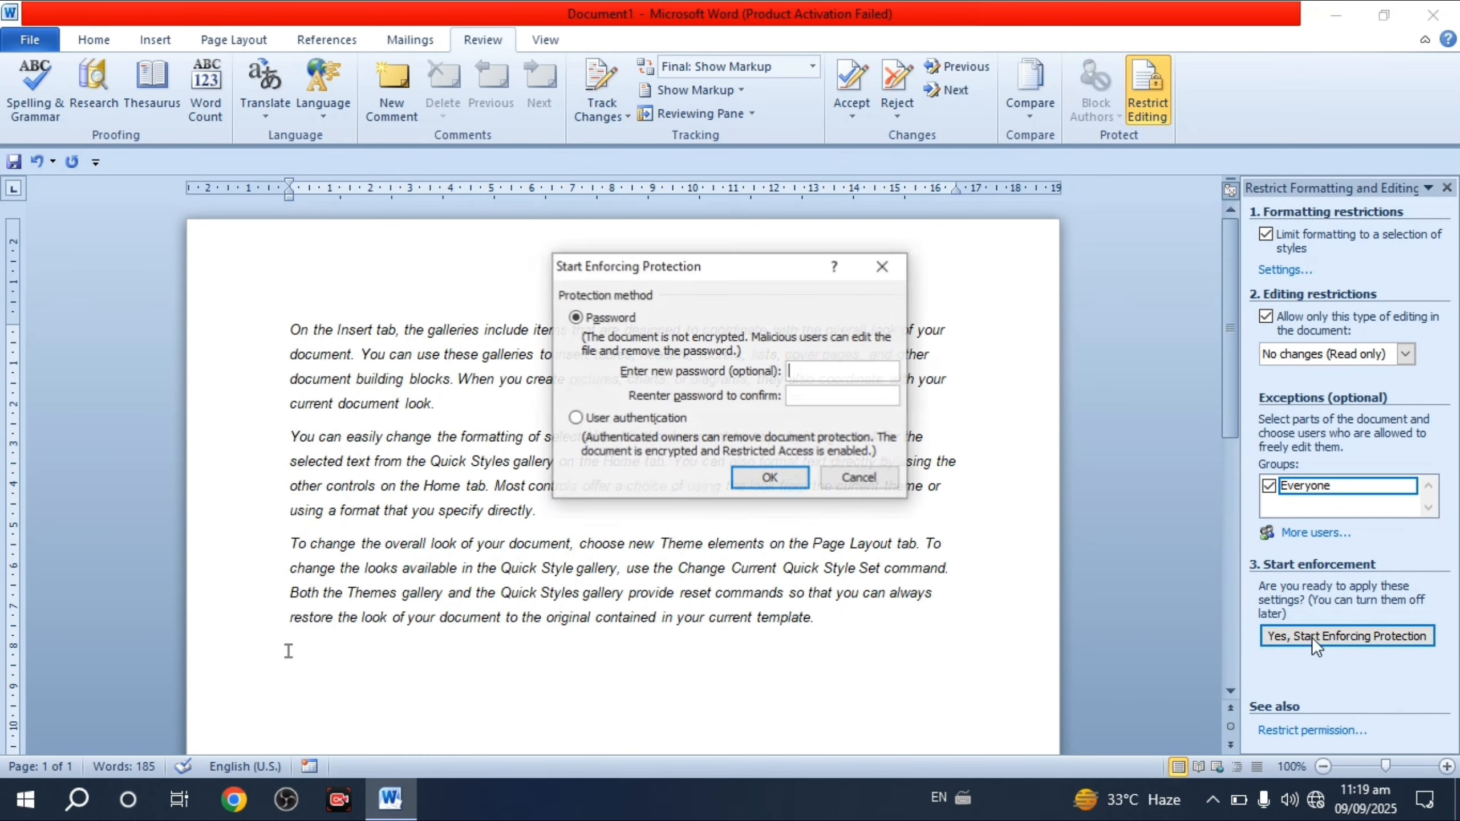
drag(667, 281, 806, 295)
text(123)
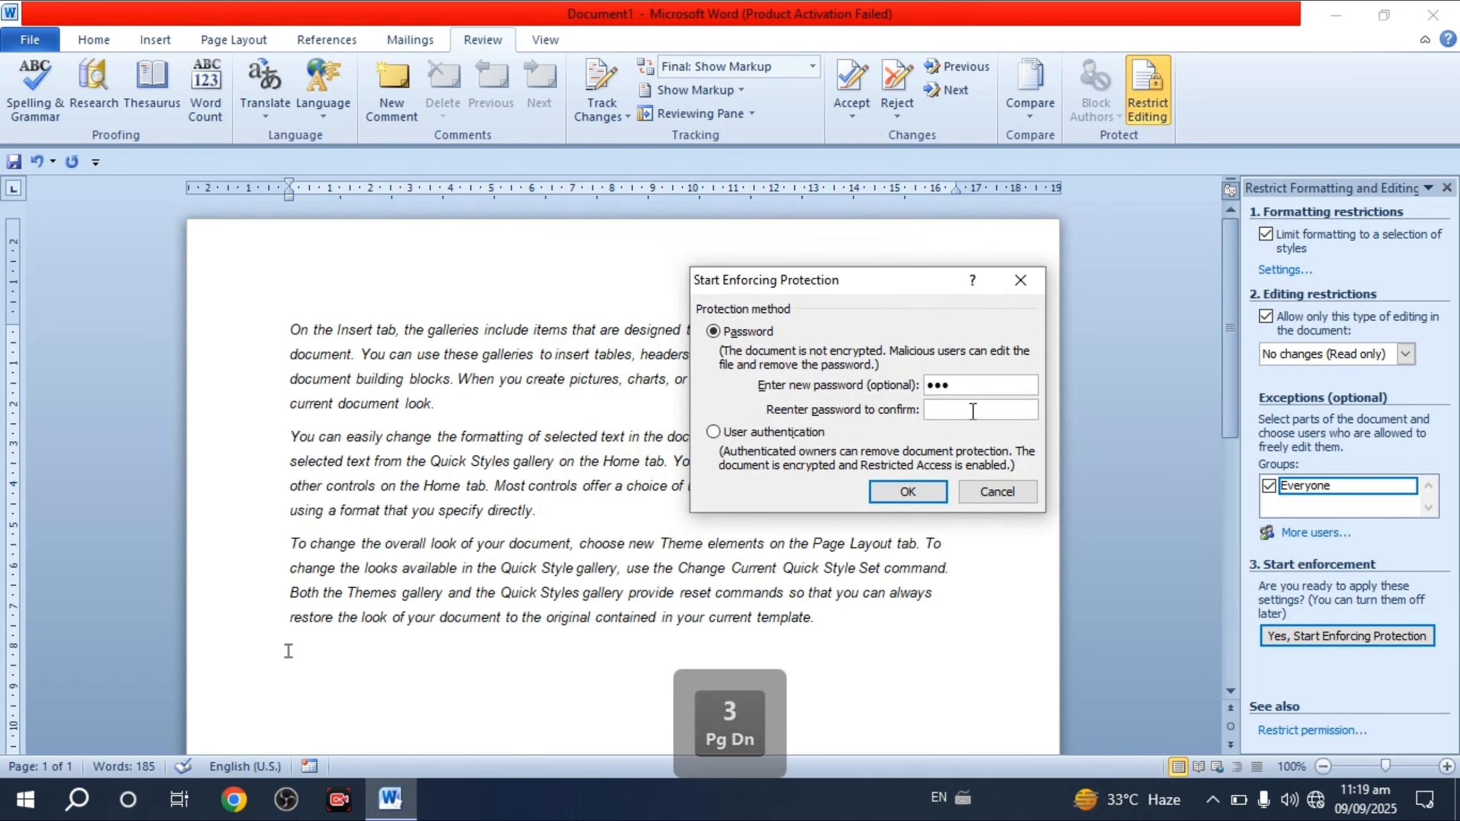
text(123)
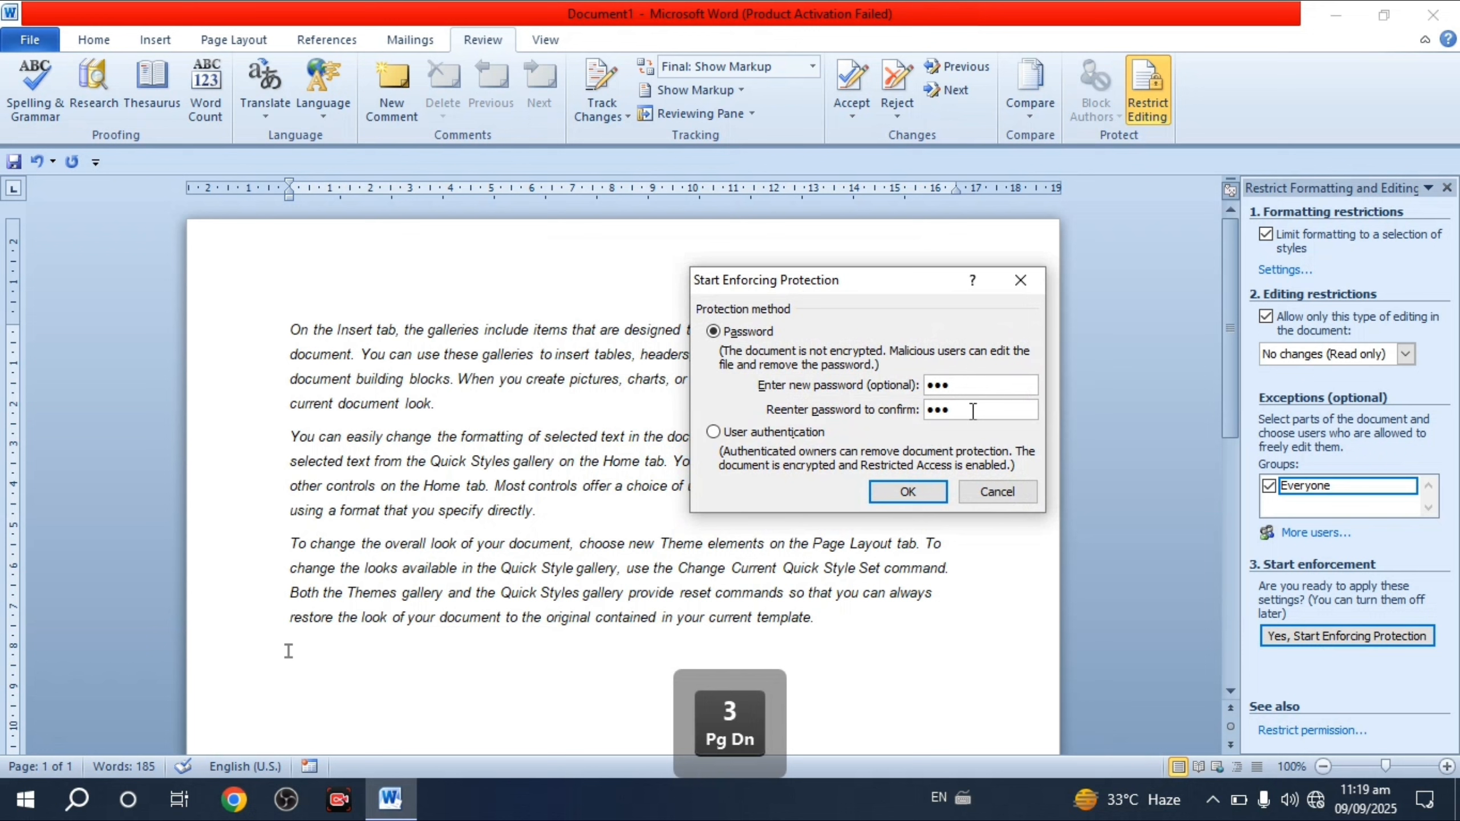
click(917, 492)
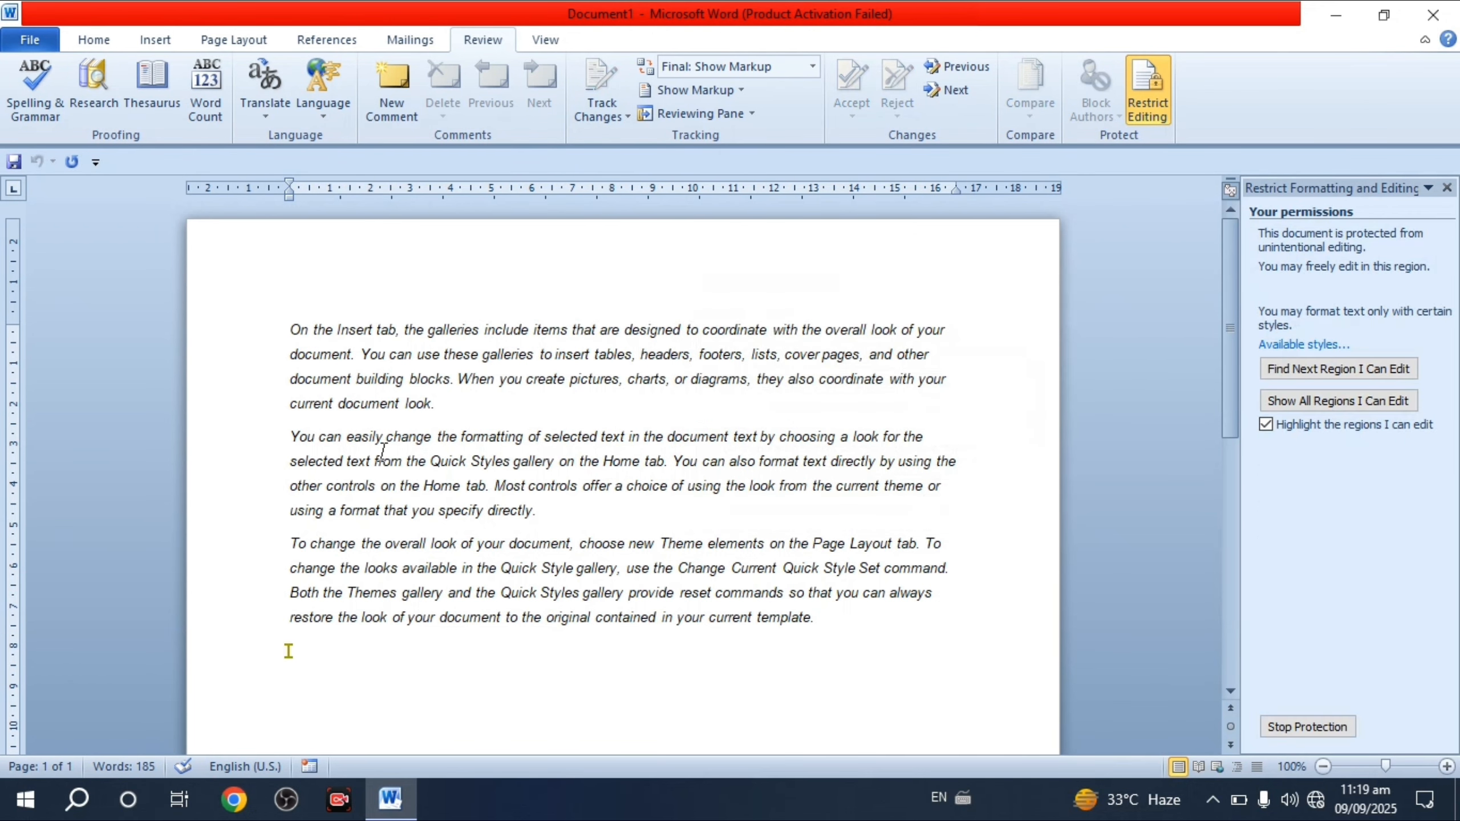
click(309, 435)
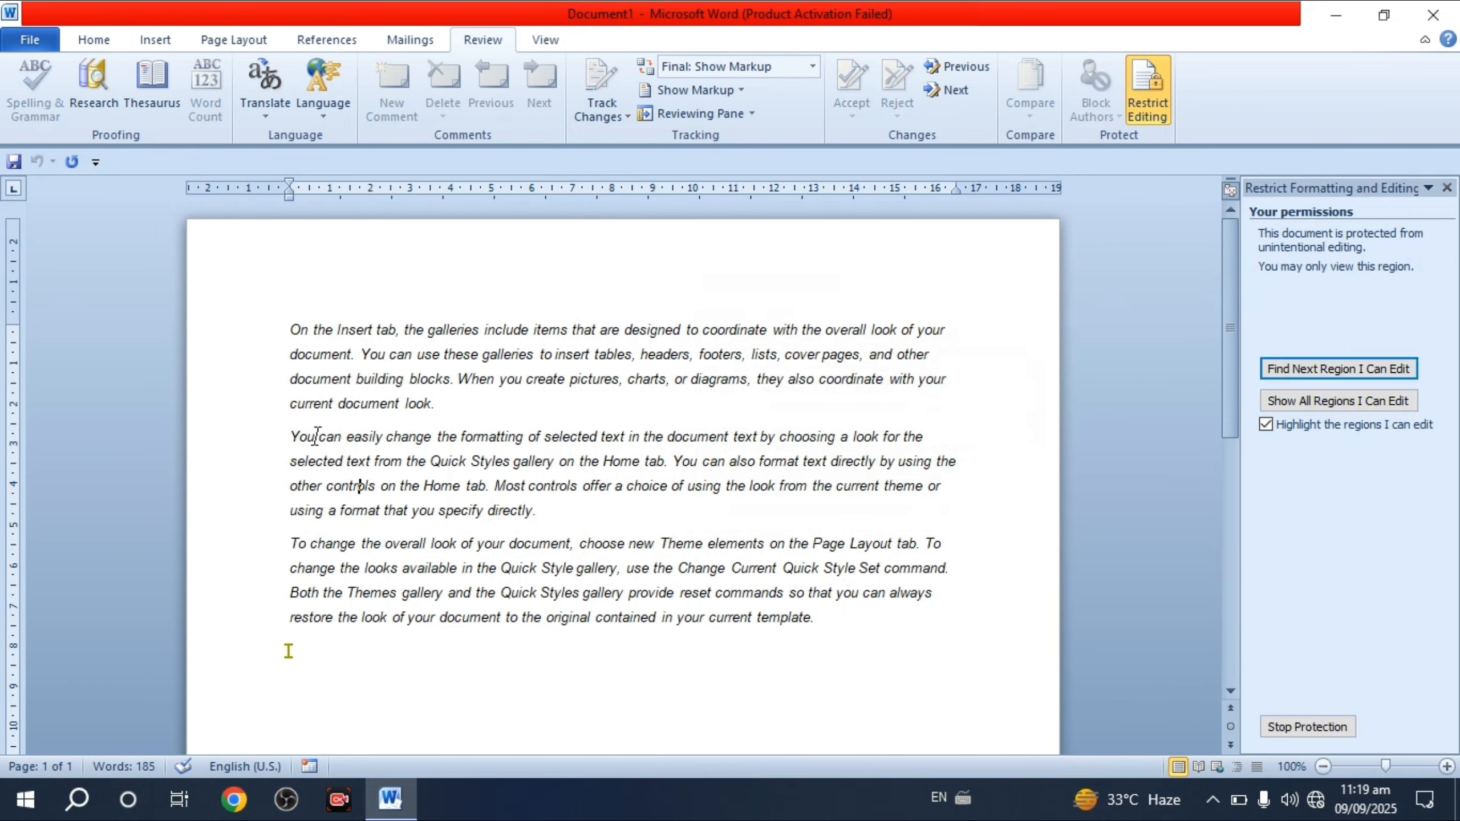
click(88, 46)
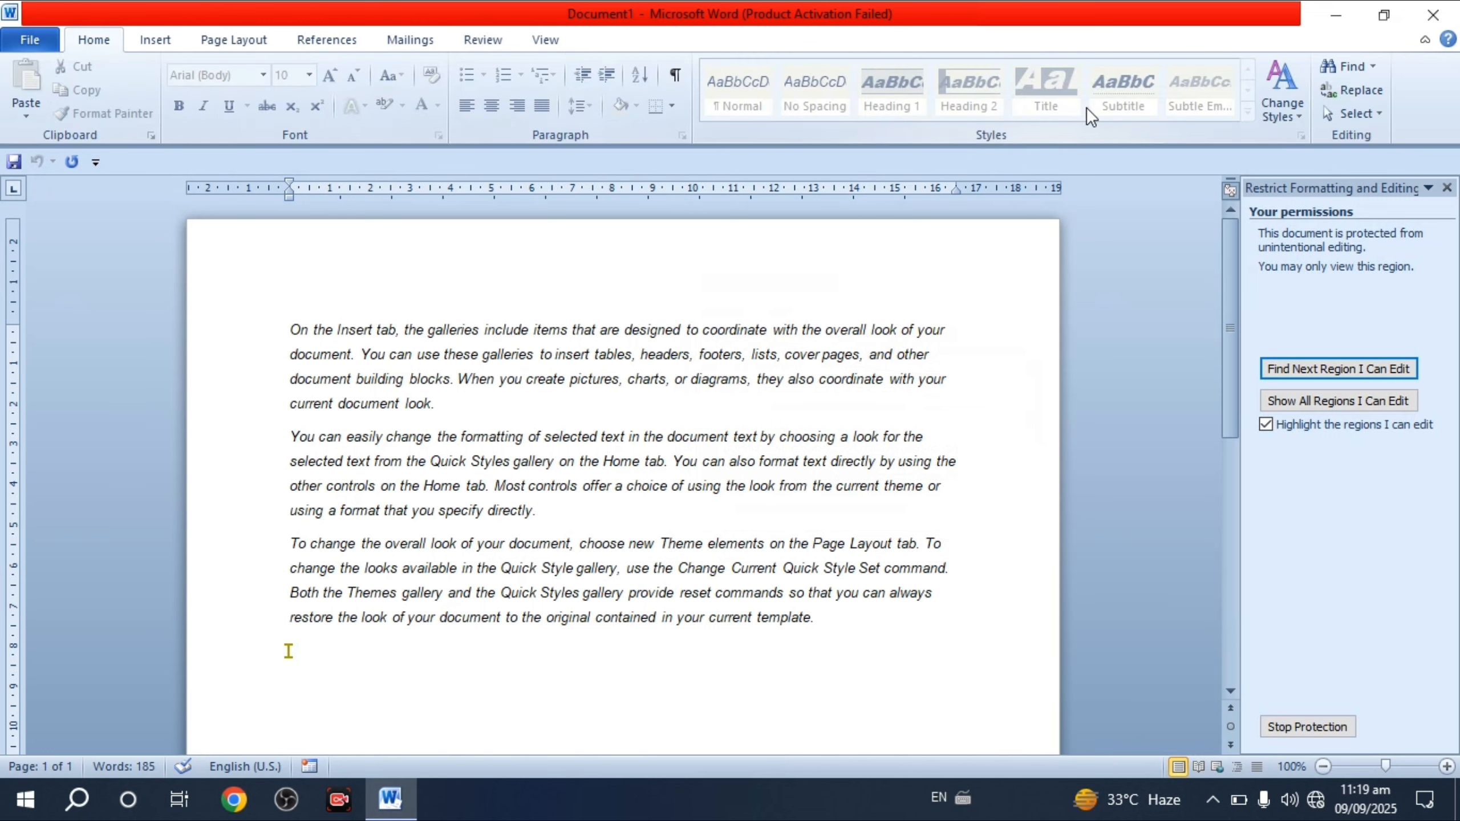
drag(292, 438, 404, 462)
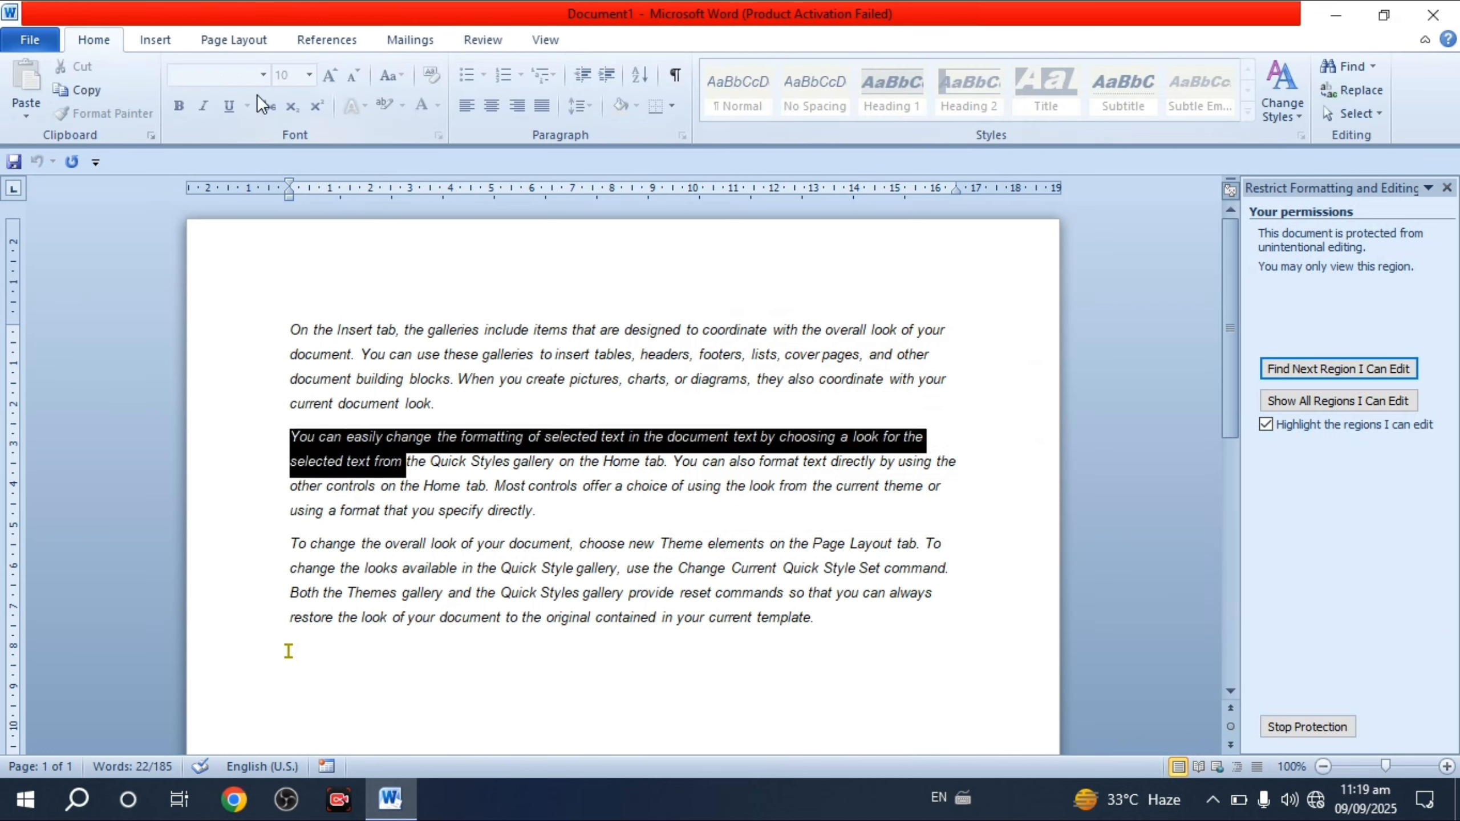
click(645, 603)
click(828, 641)
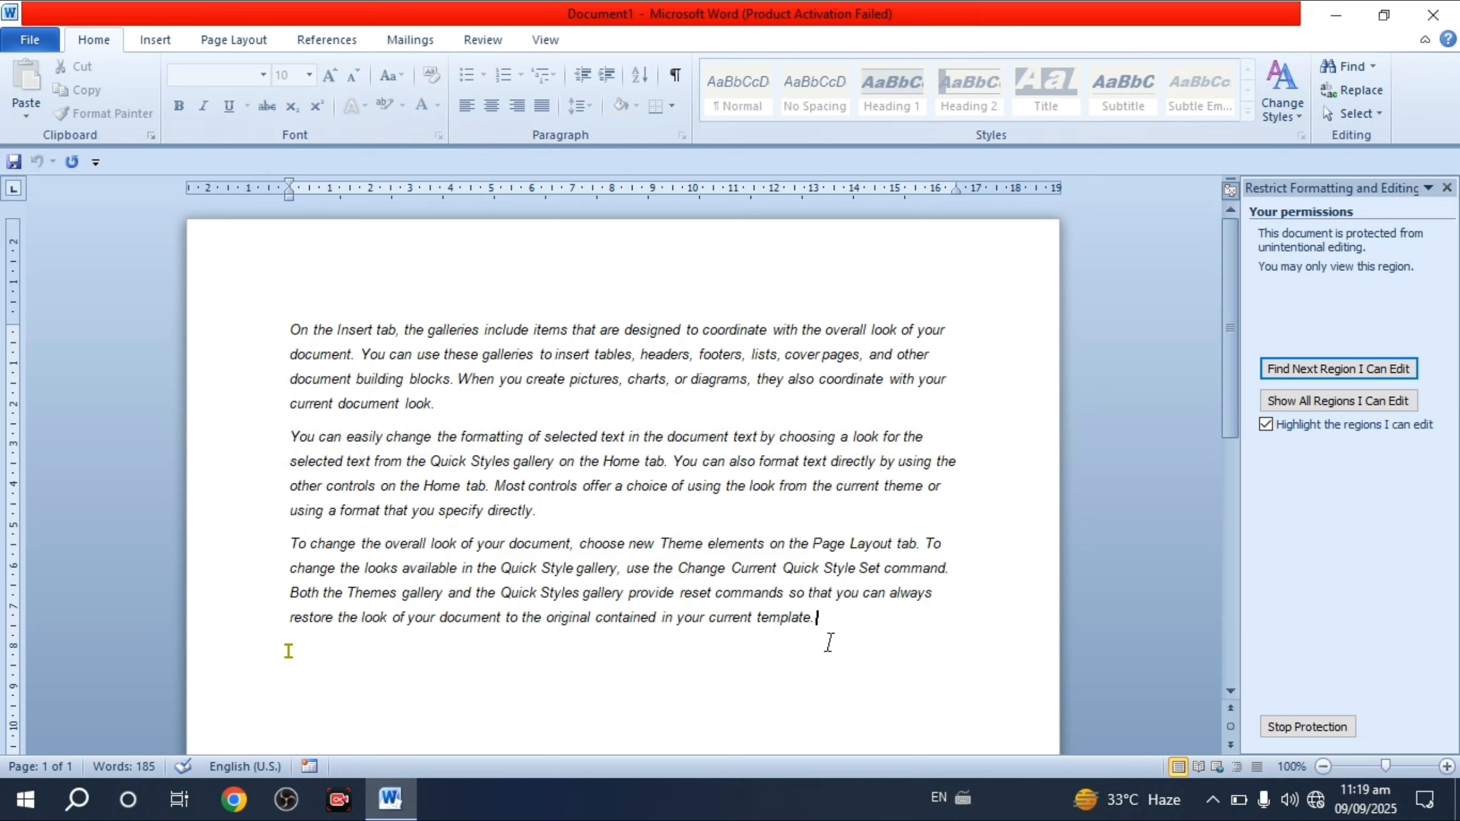
key(BackSpace)
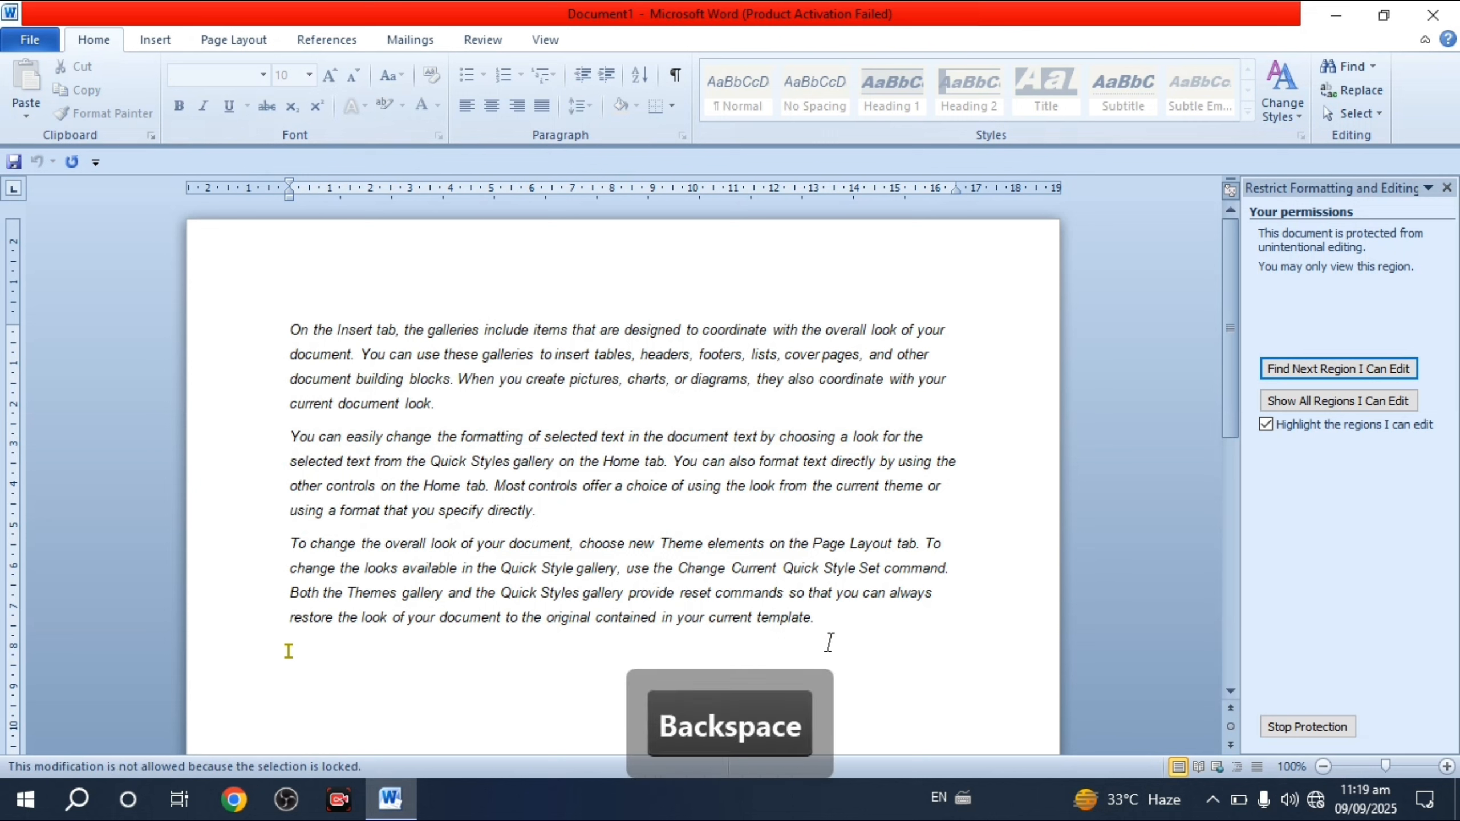
text(jkh)
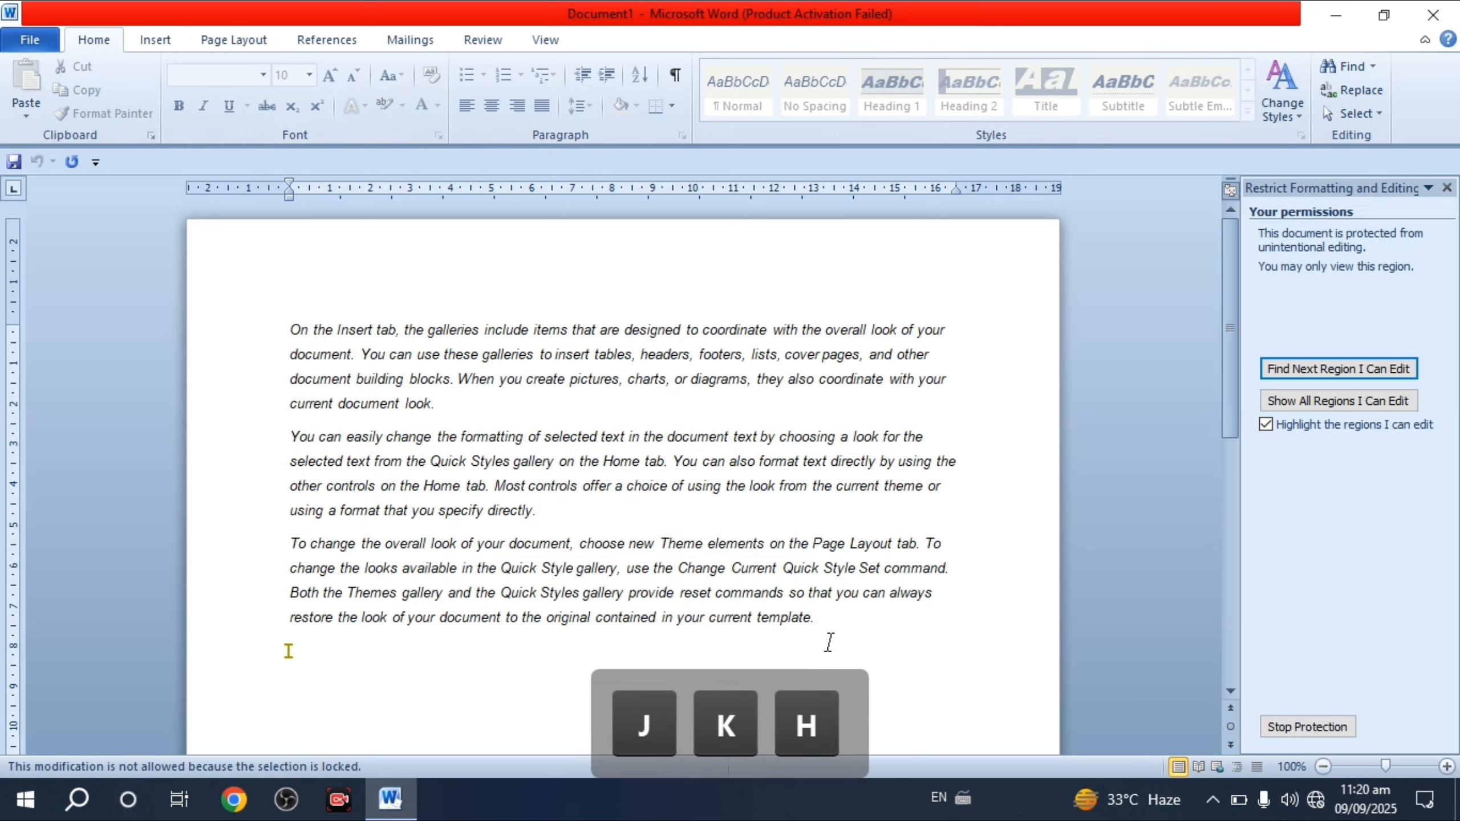
key(BackSpace)
drag(543, 546, 634, 547)
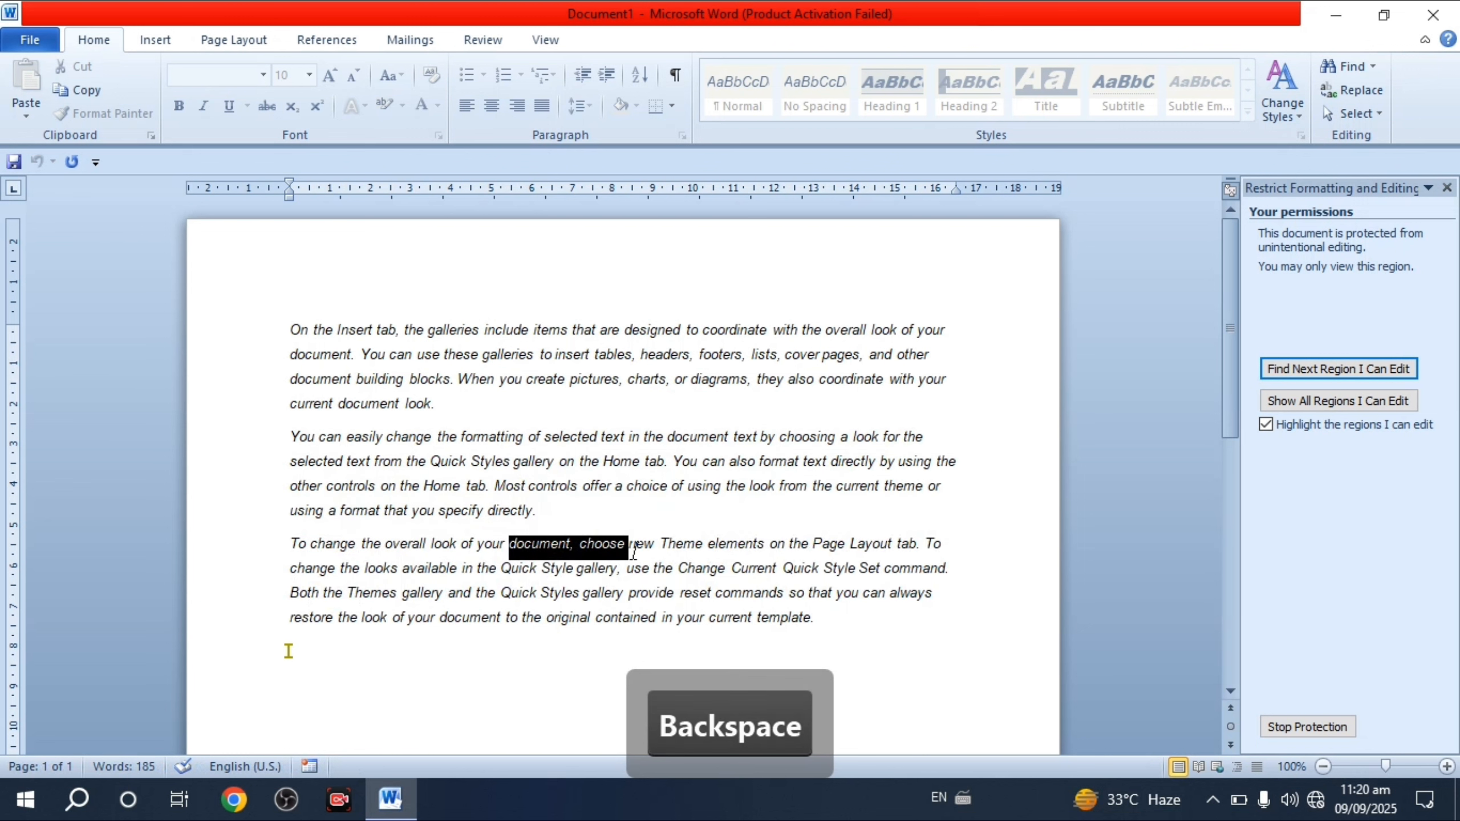
click(689, 570)
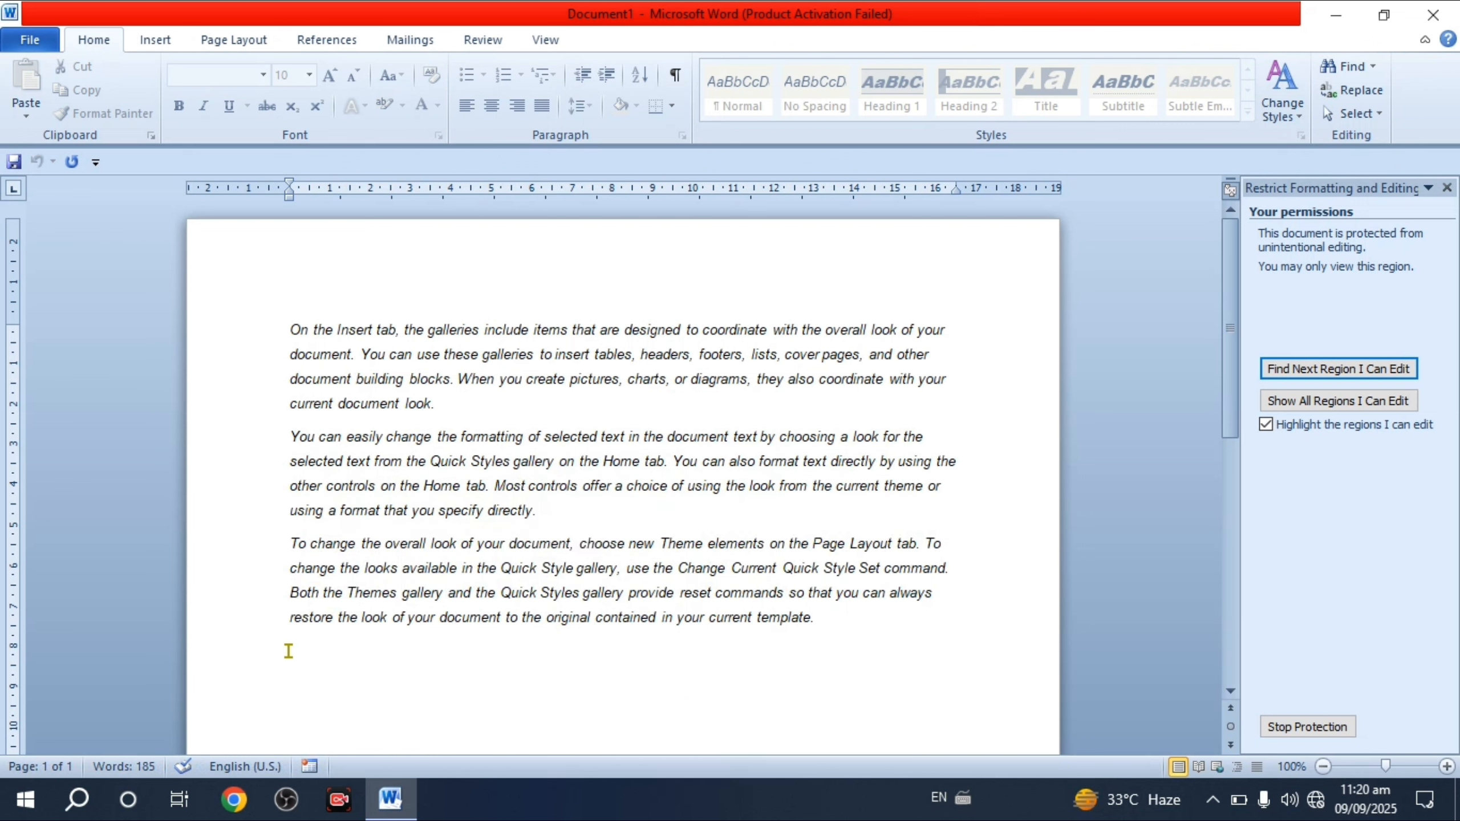
- Stop protection by entering the document password
click(1316, 727)
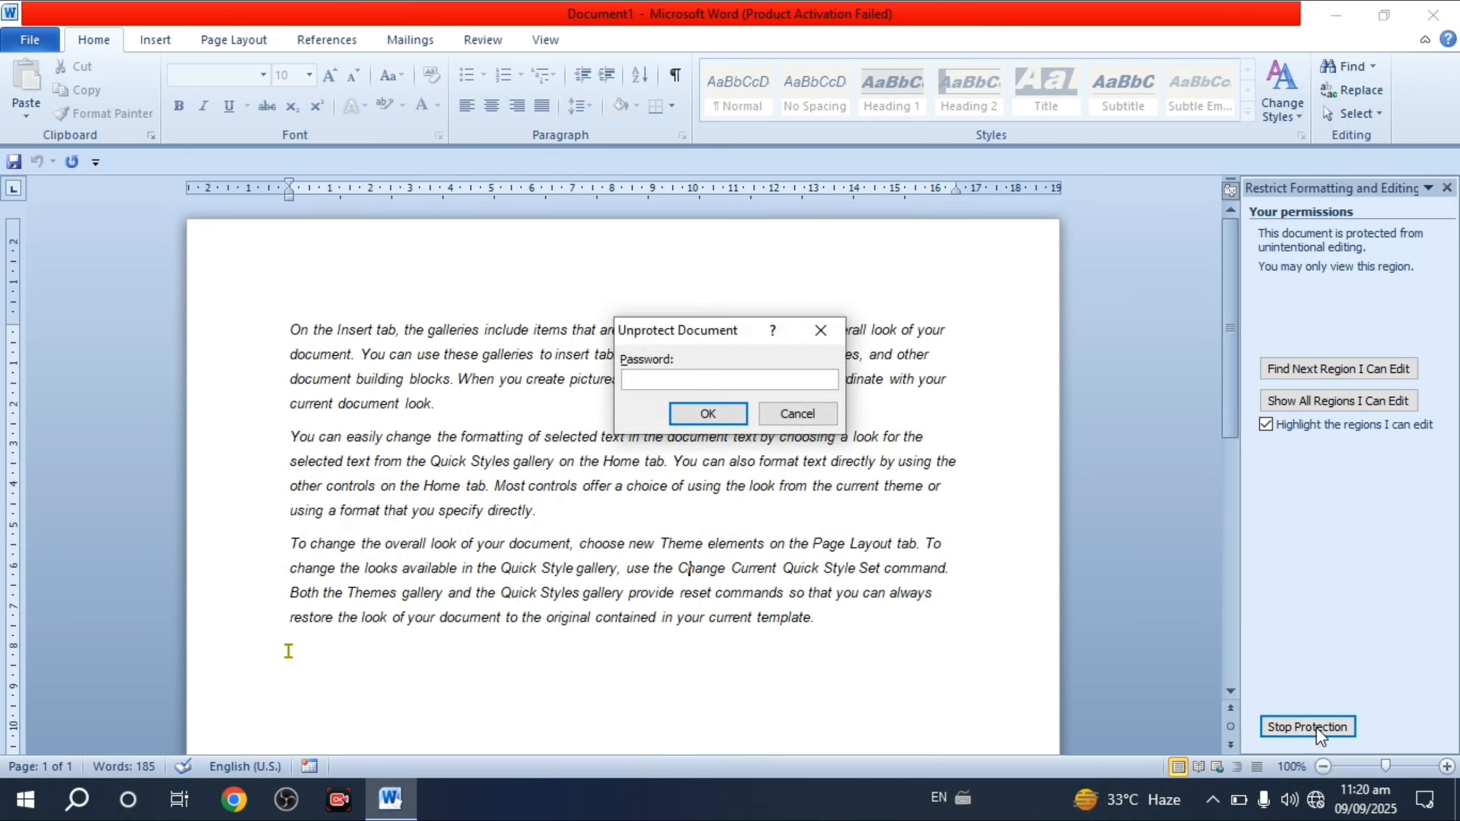
text(123)
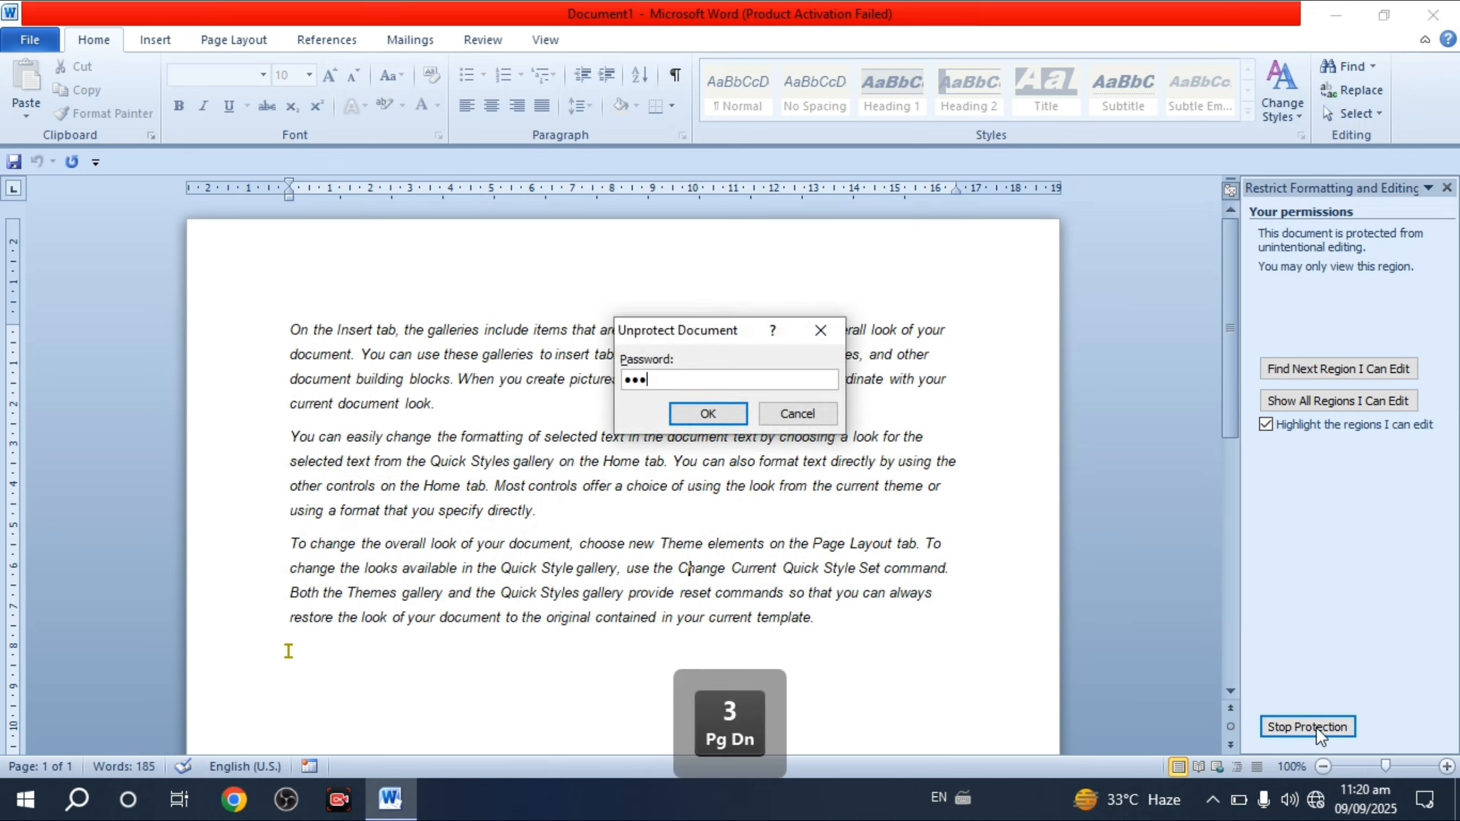
key(Return)
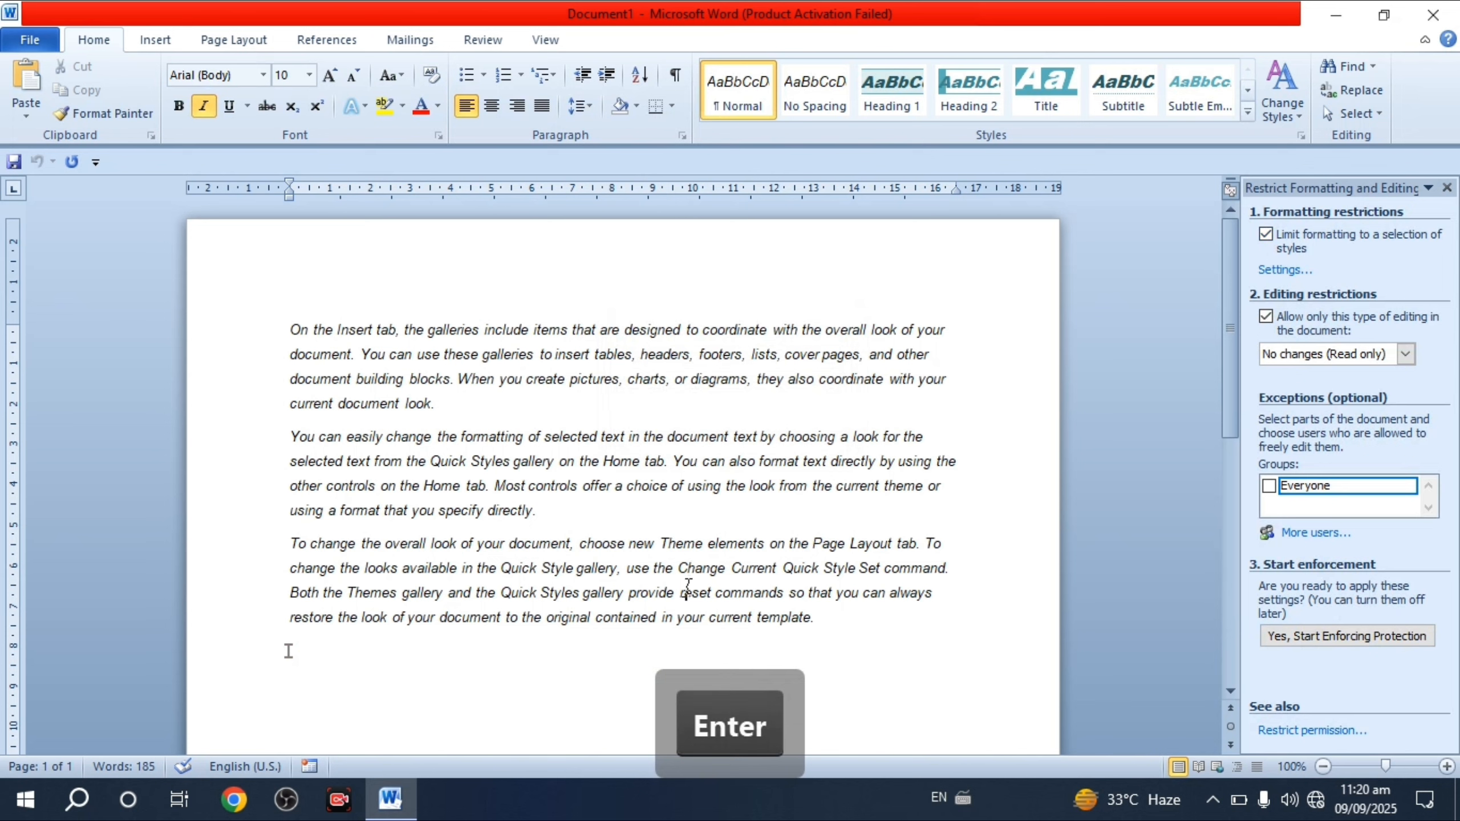
- Delete the final character of 'template.' and close the Restrict Editing pane
click(862, 634)
key(BackSpace)
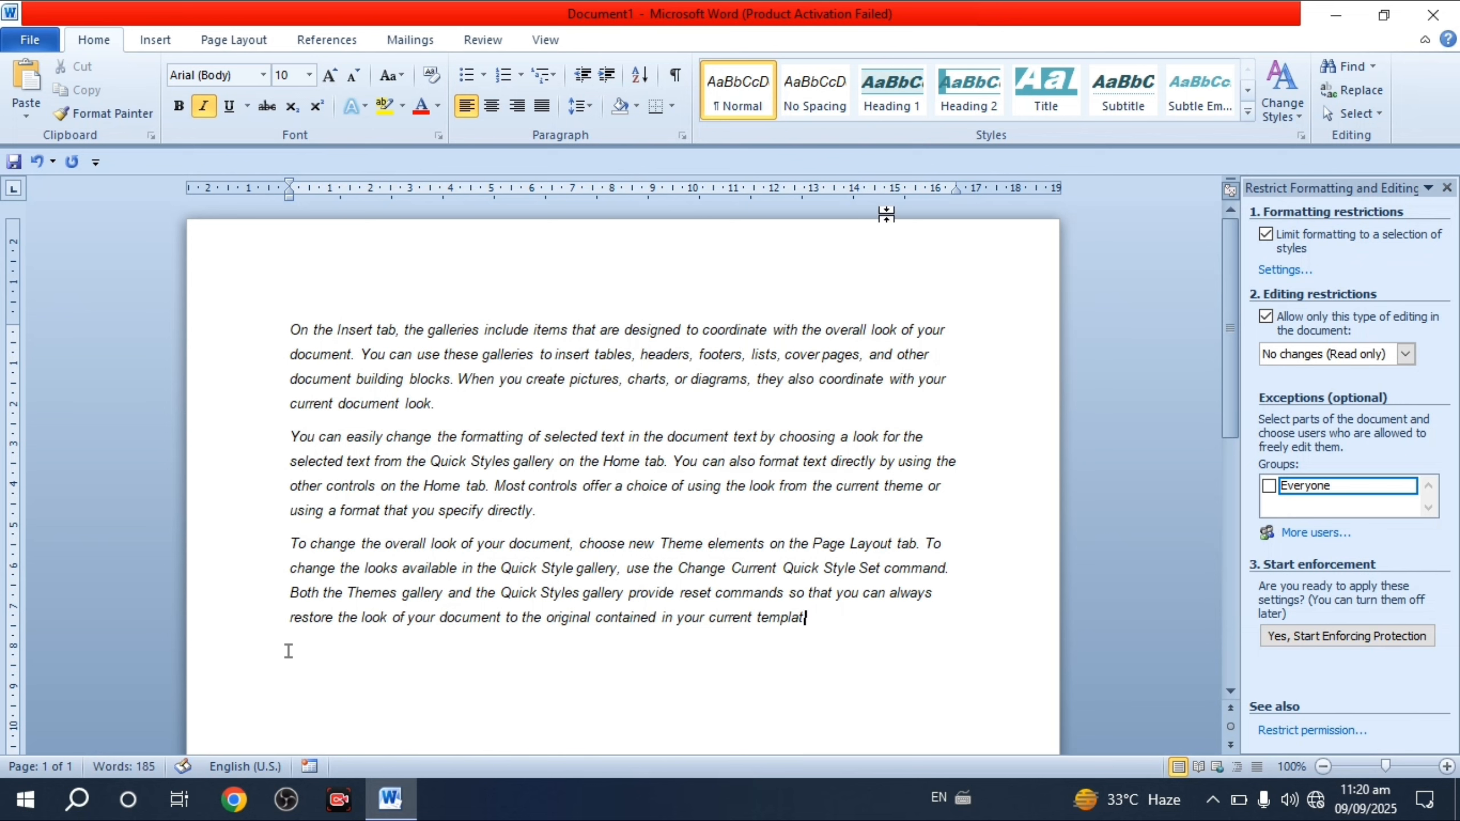
click(1448, 188)
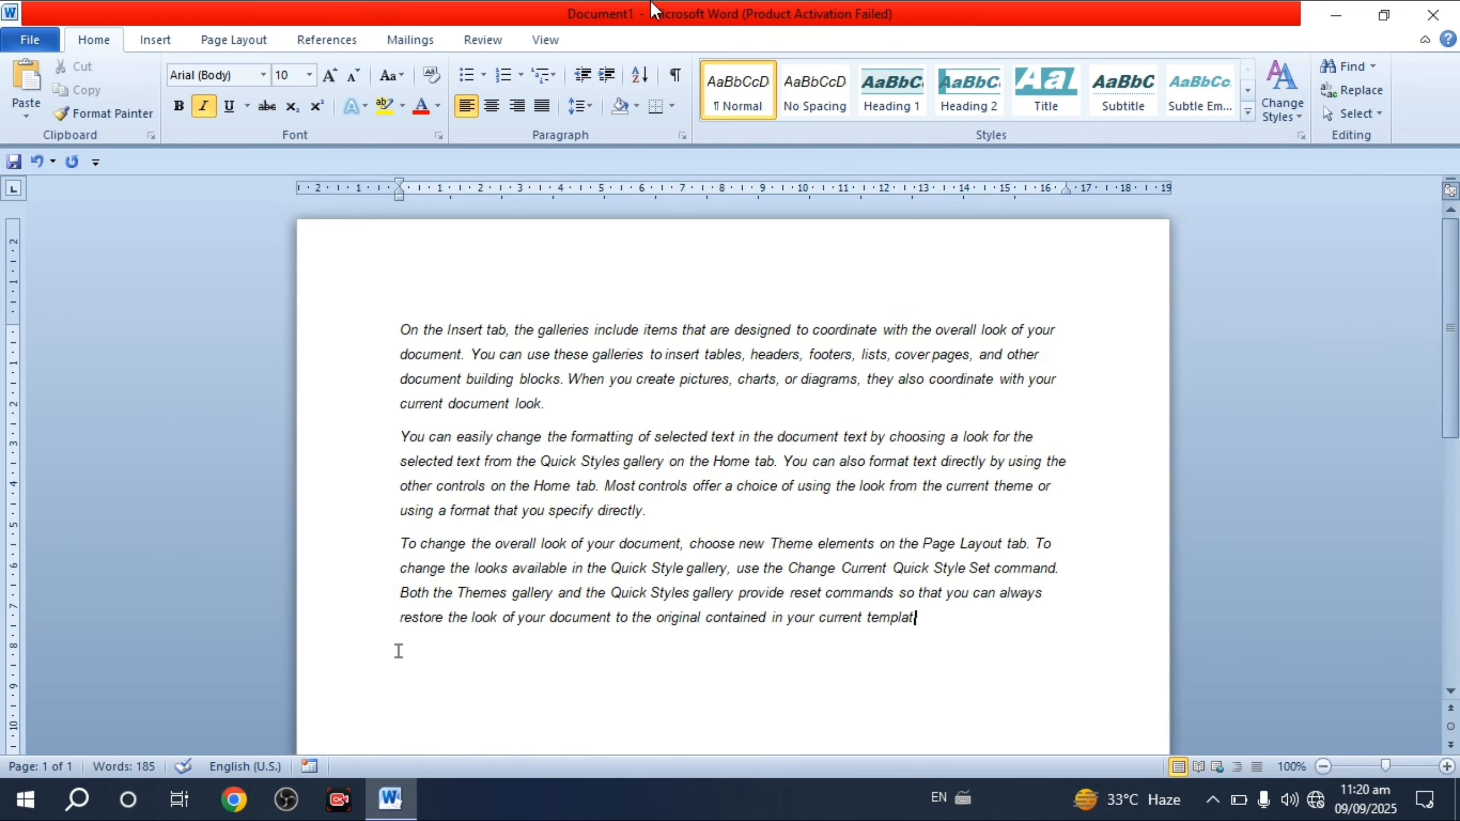
click(482, 40)
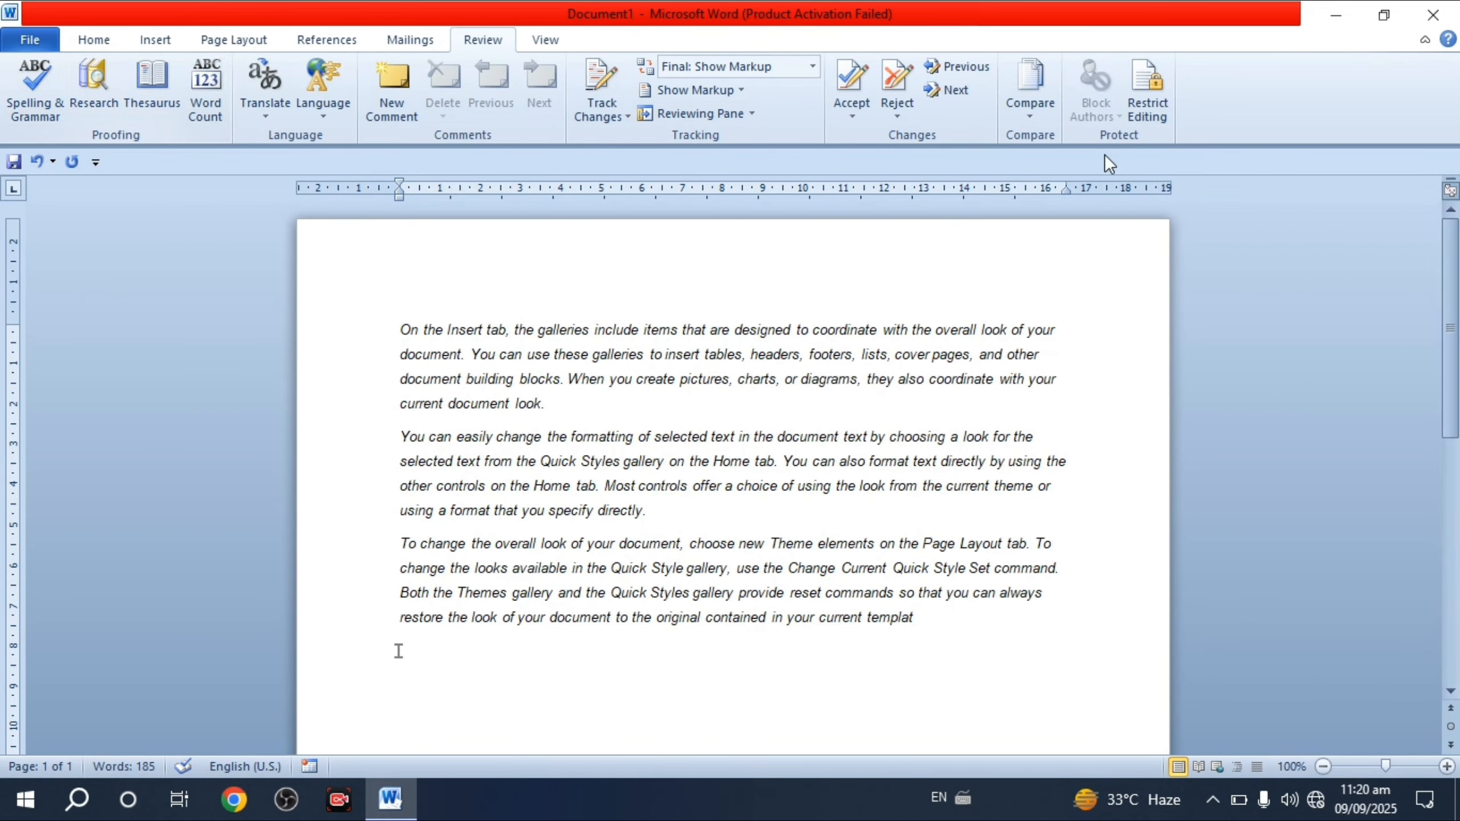
click(544, 41)
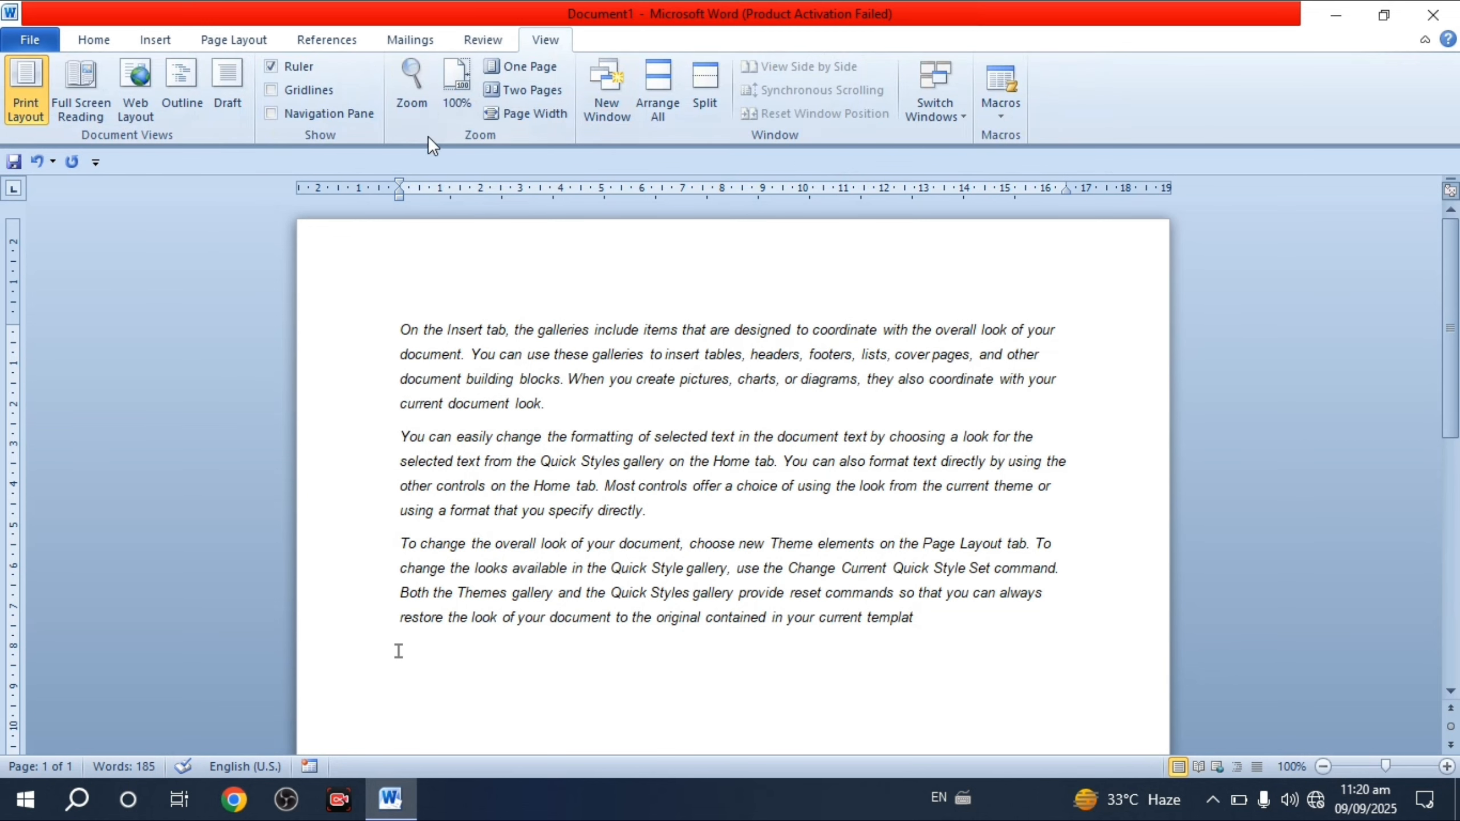
click(498, 48)
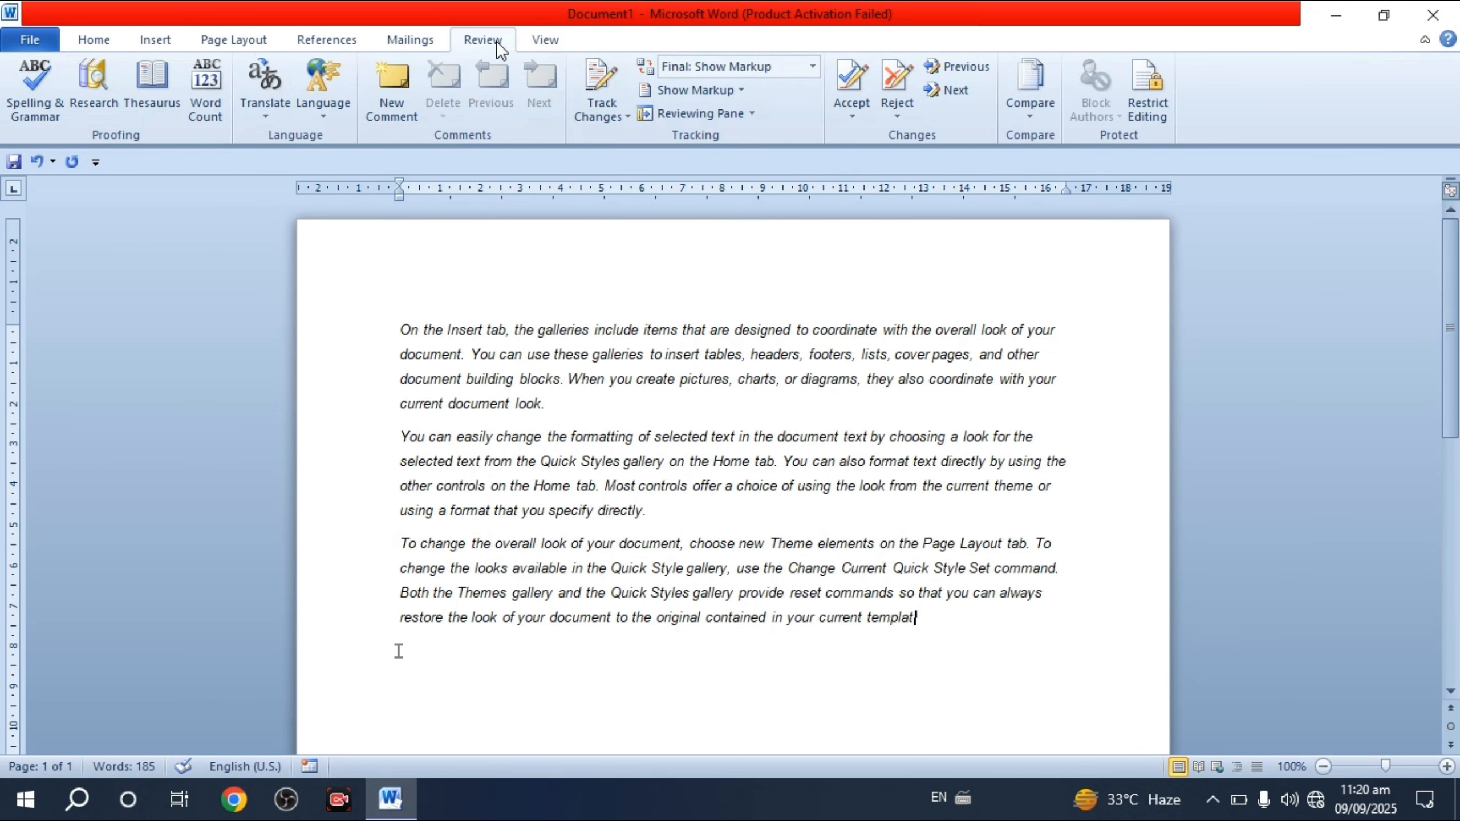